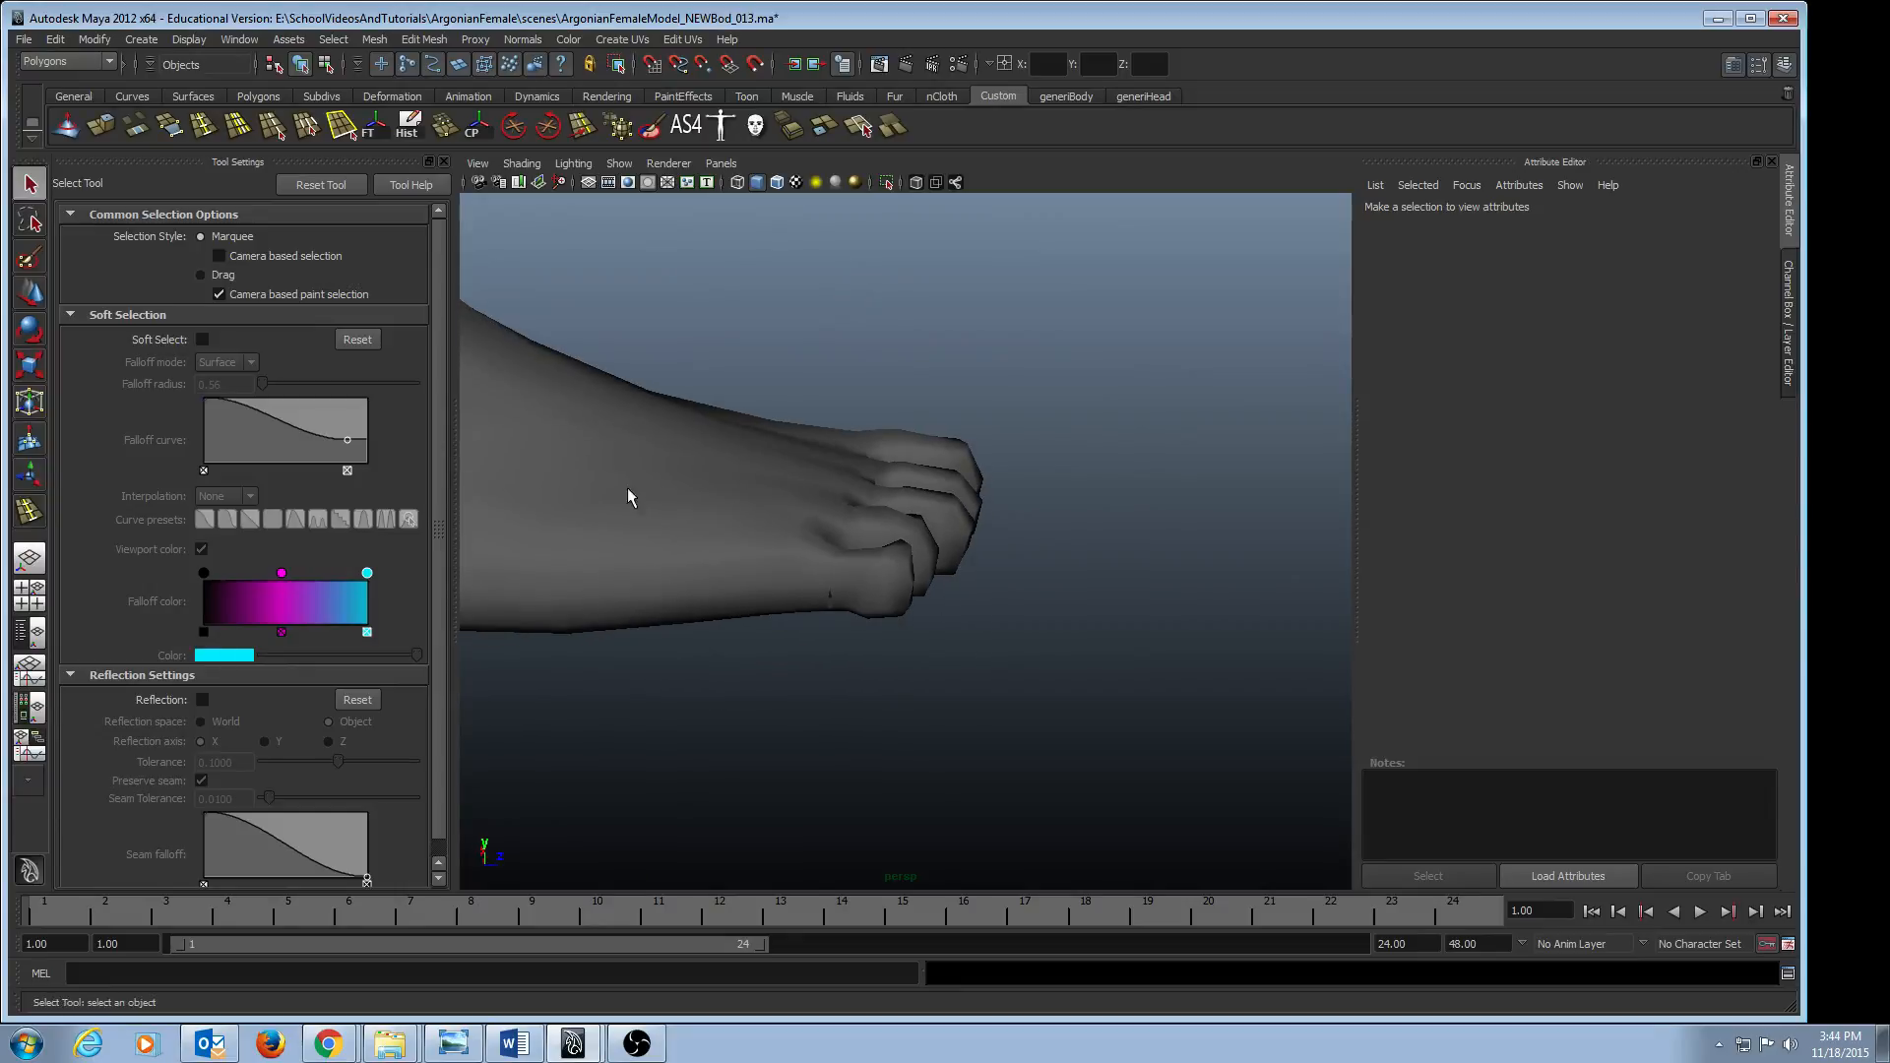
- Merge the two separated vertices at the base of the outermost toe on the foot mesh
{"action": "left_click", "coordinate": [936, 588]}
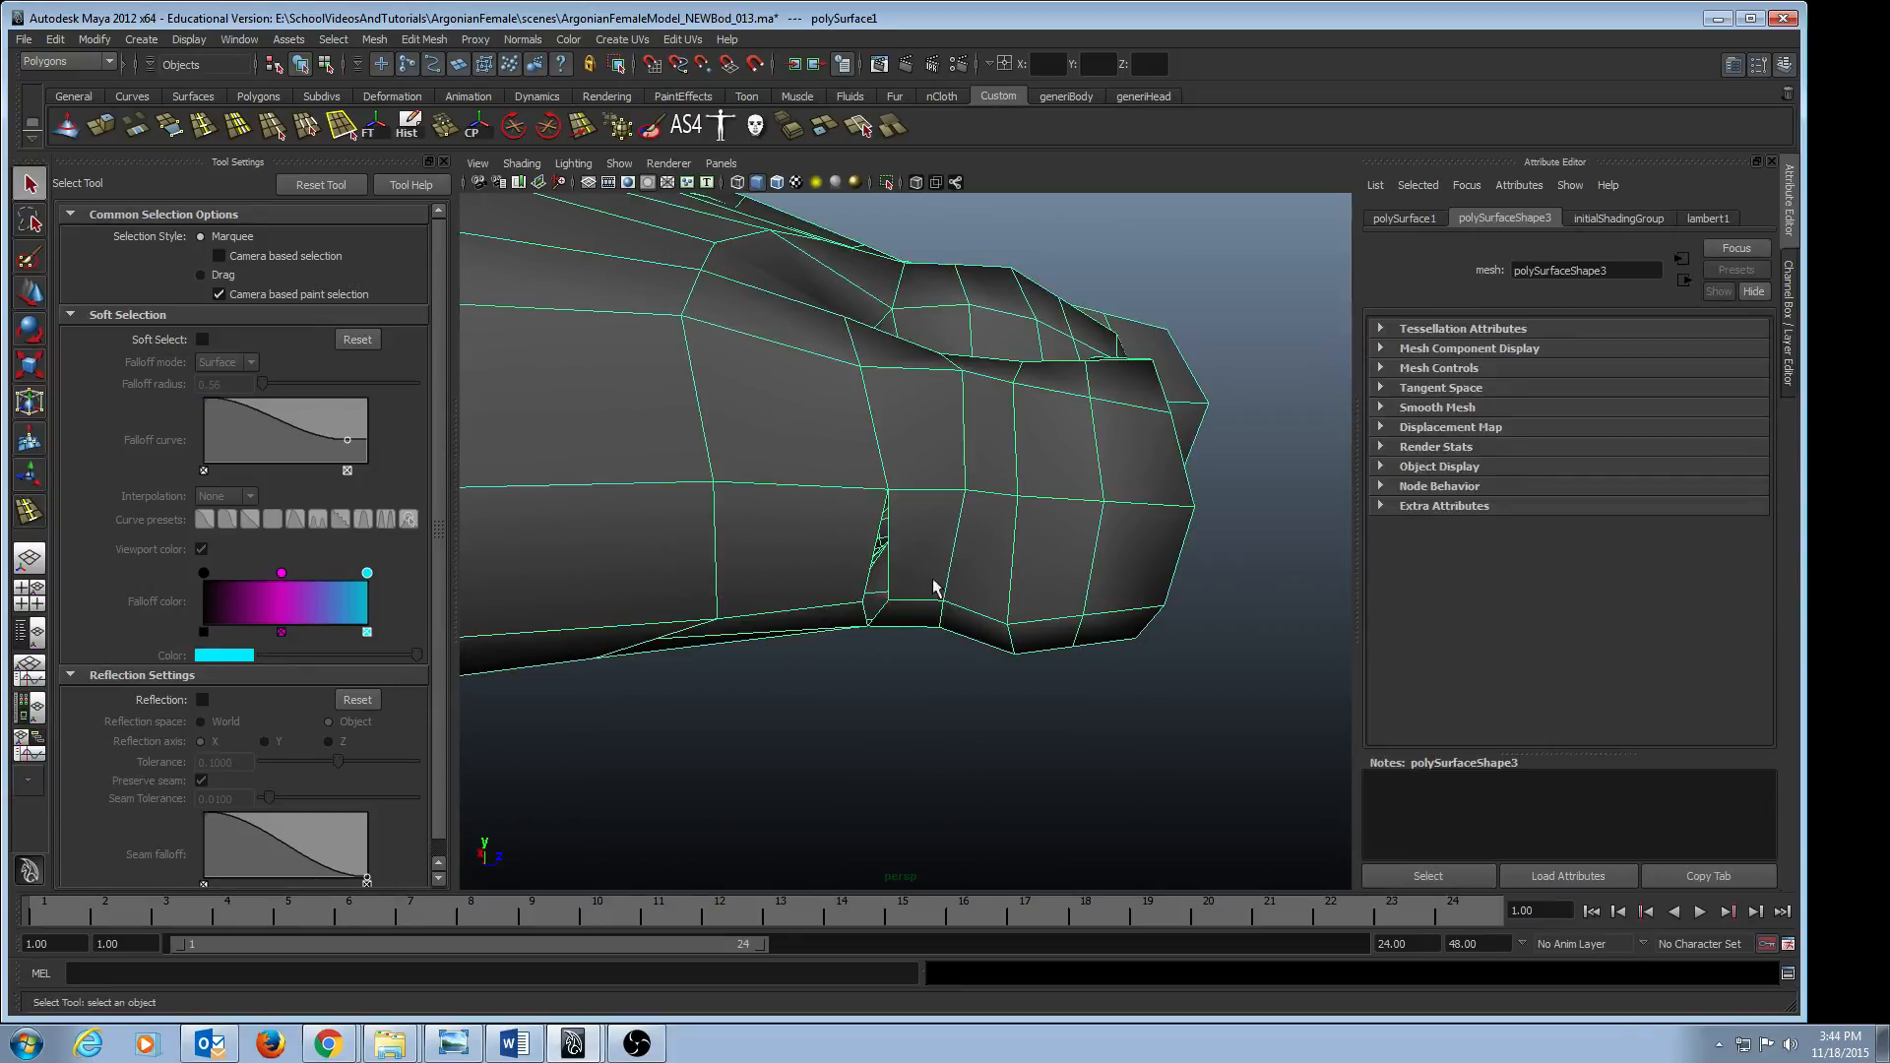
{"action": "left_click", "coordinate": [871, 607]}
{"action": "left_click", "coordinate": [862, 610]}
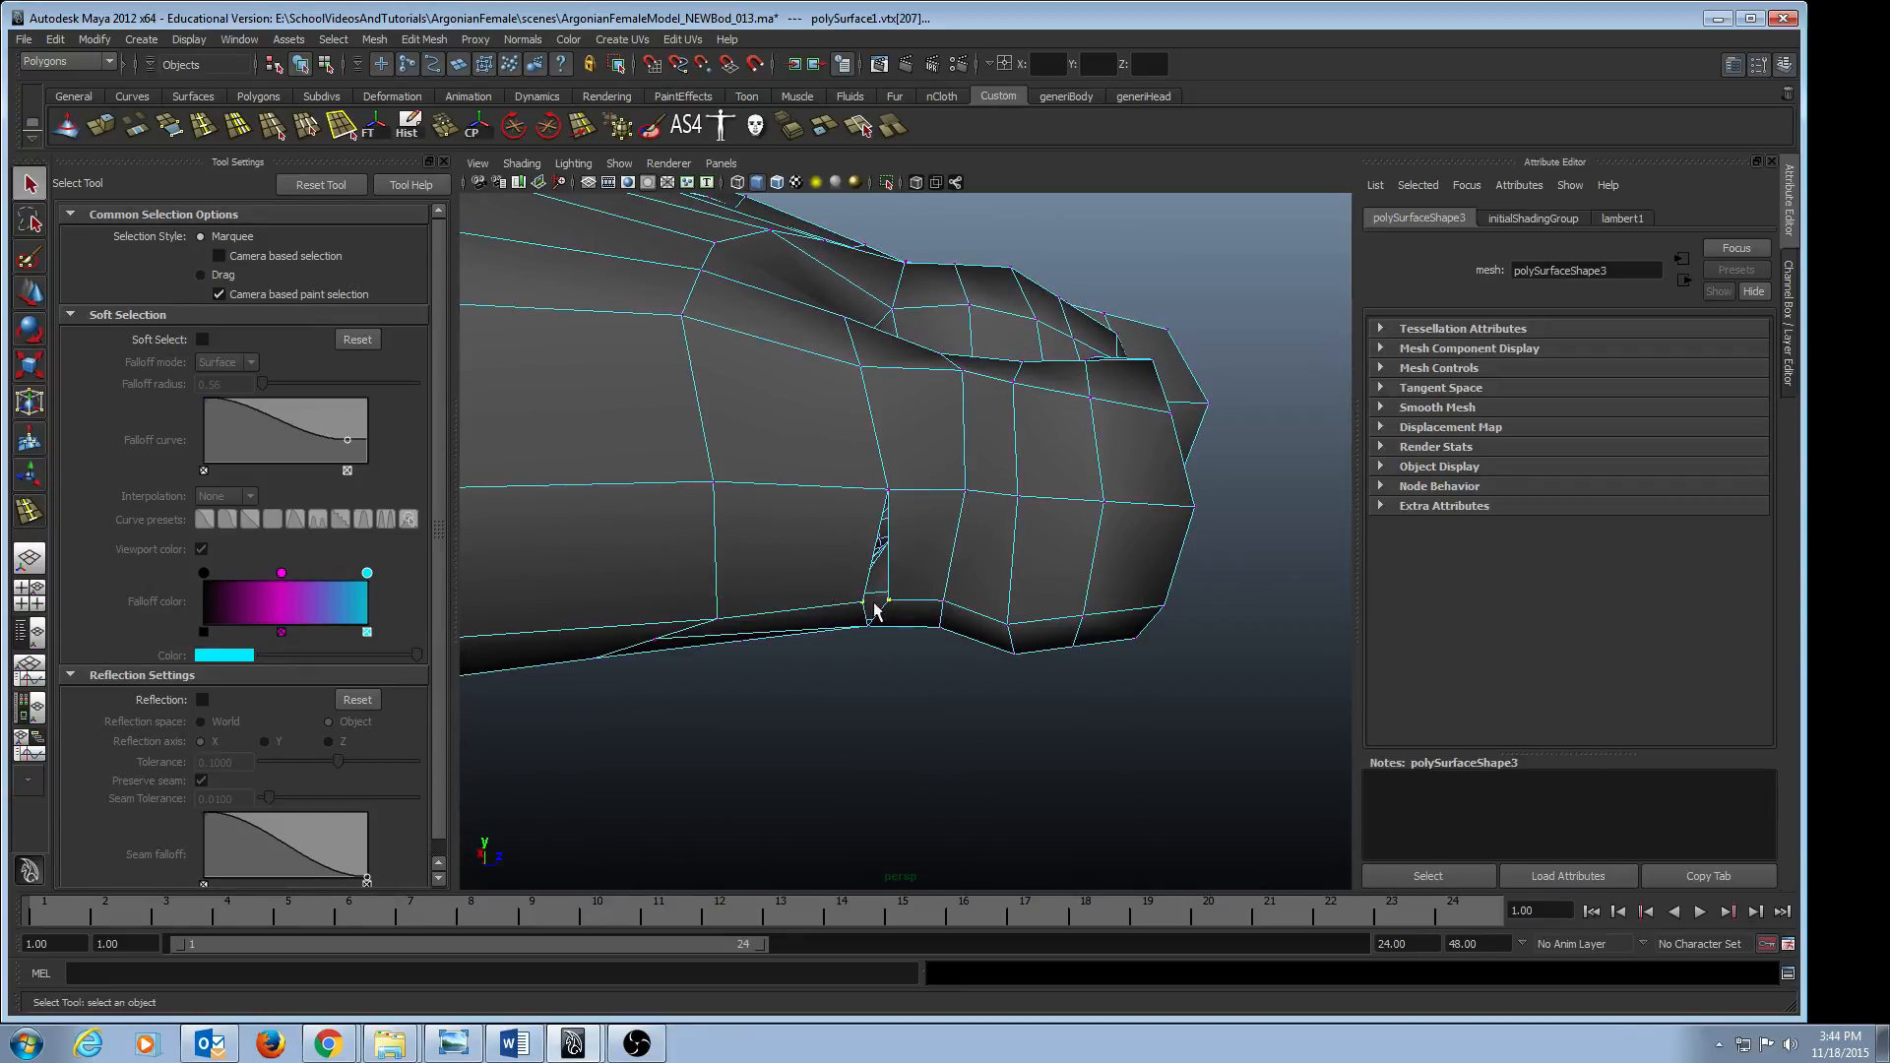
{"action": "key", "text": "r"}
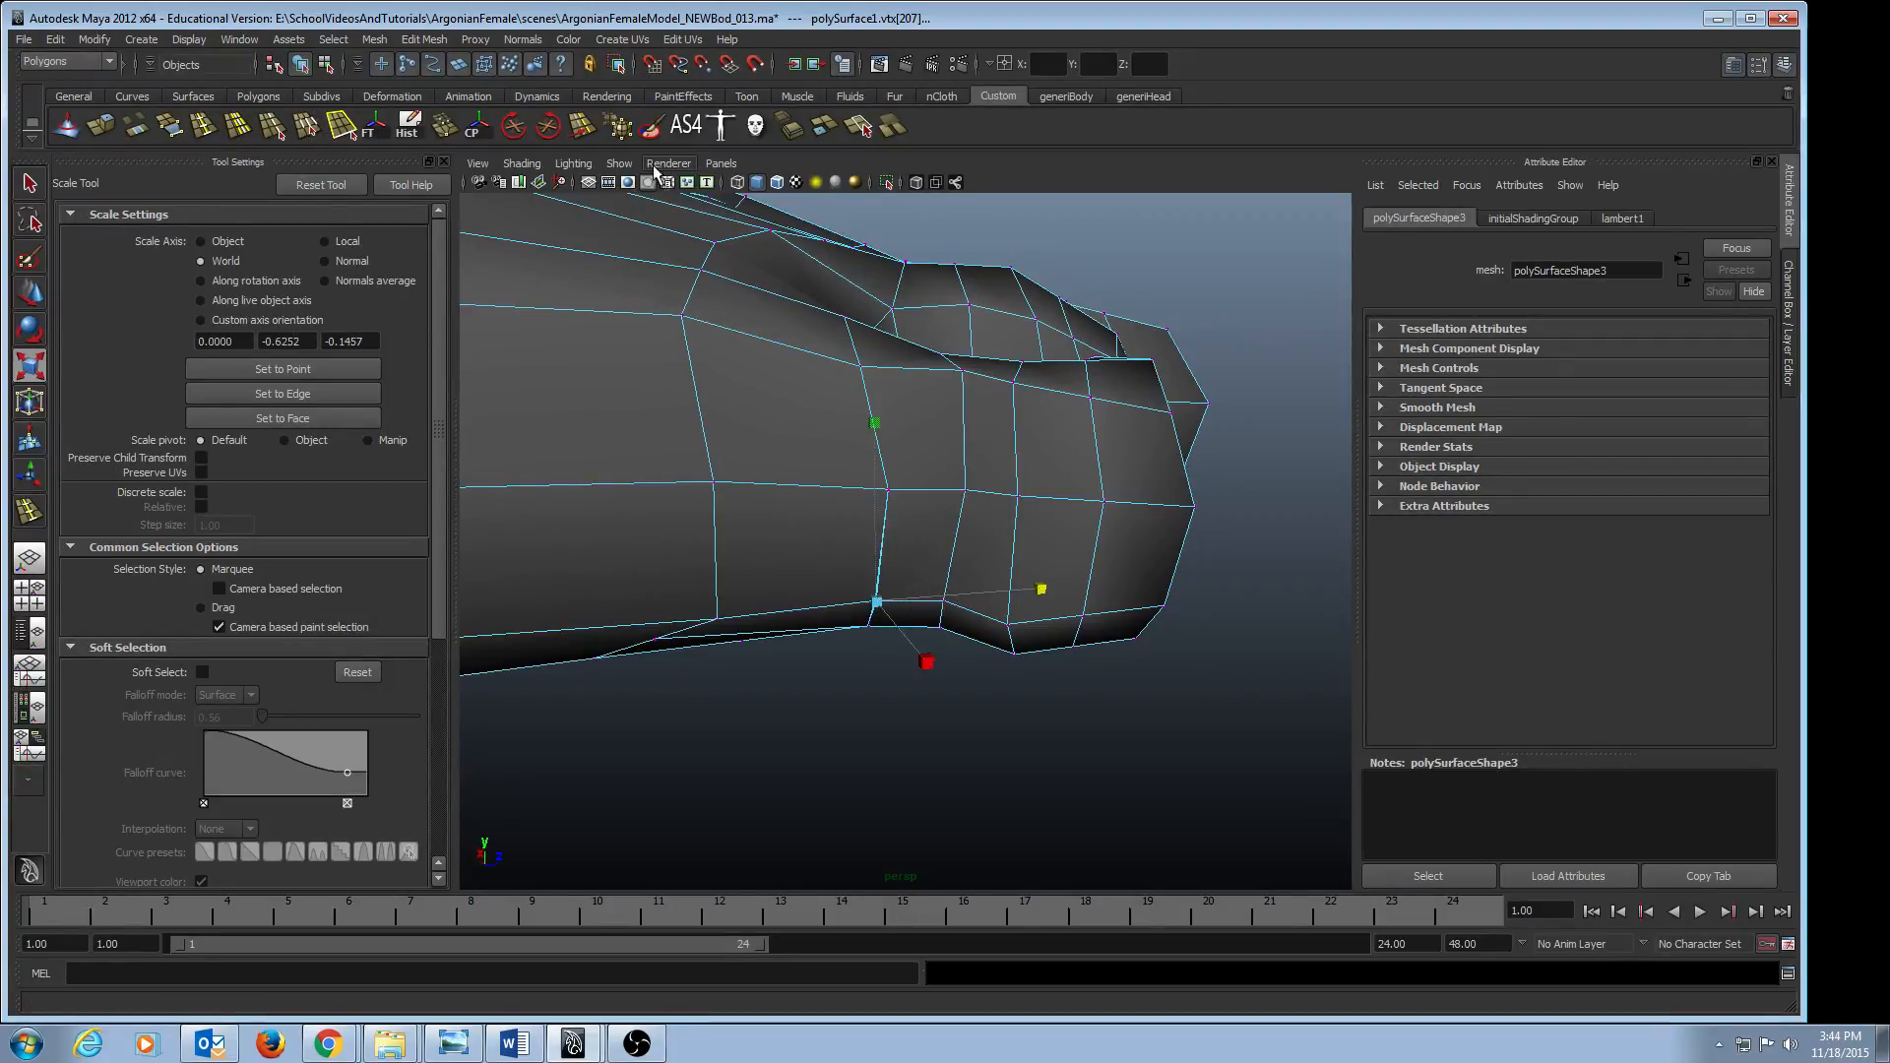
{"action": "left_click", "coordinate": [444, 126]}
- Merge the two separated vertices inside the foot mesh to close the gap in the sole at the base of the toes
{"action": "left_click_drag", "start_coordinate": [782, 517], "coordinate": [868, 542], "text": "alt"}
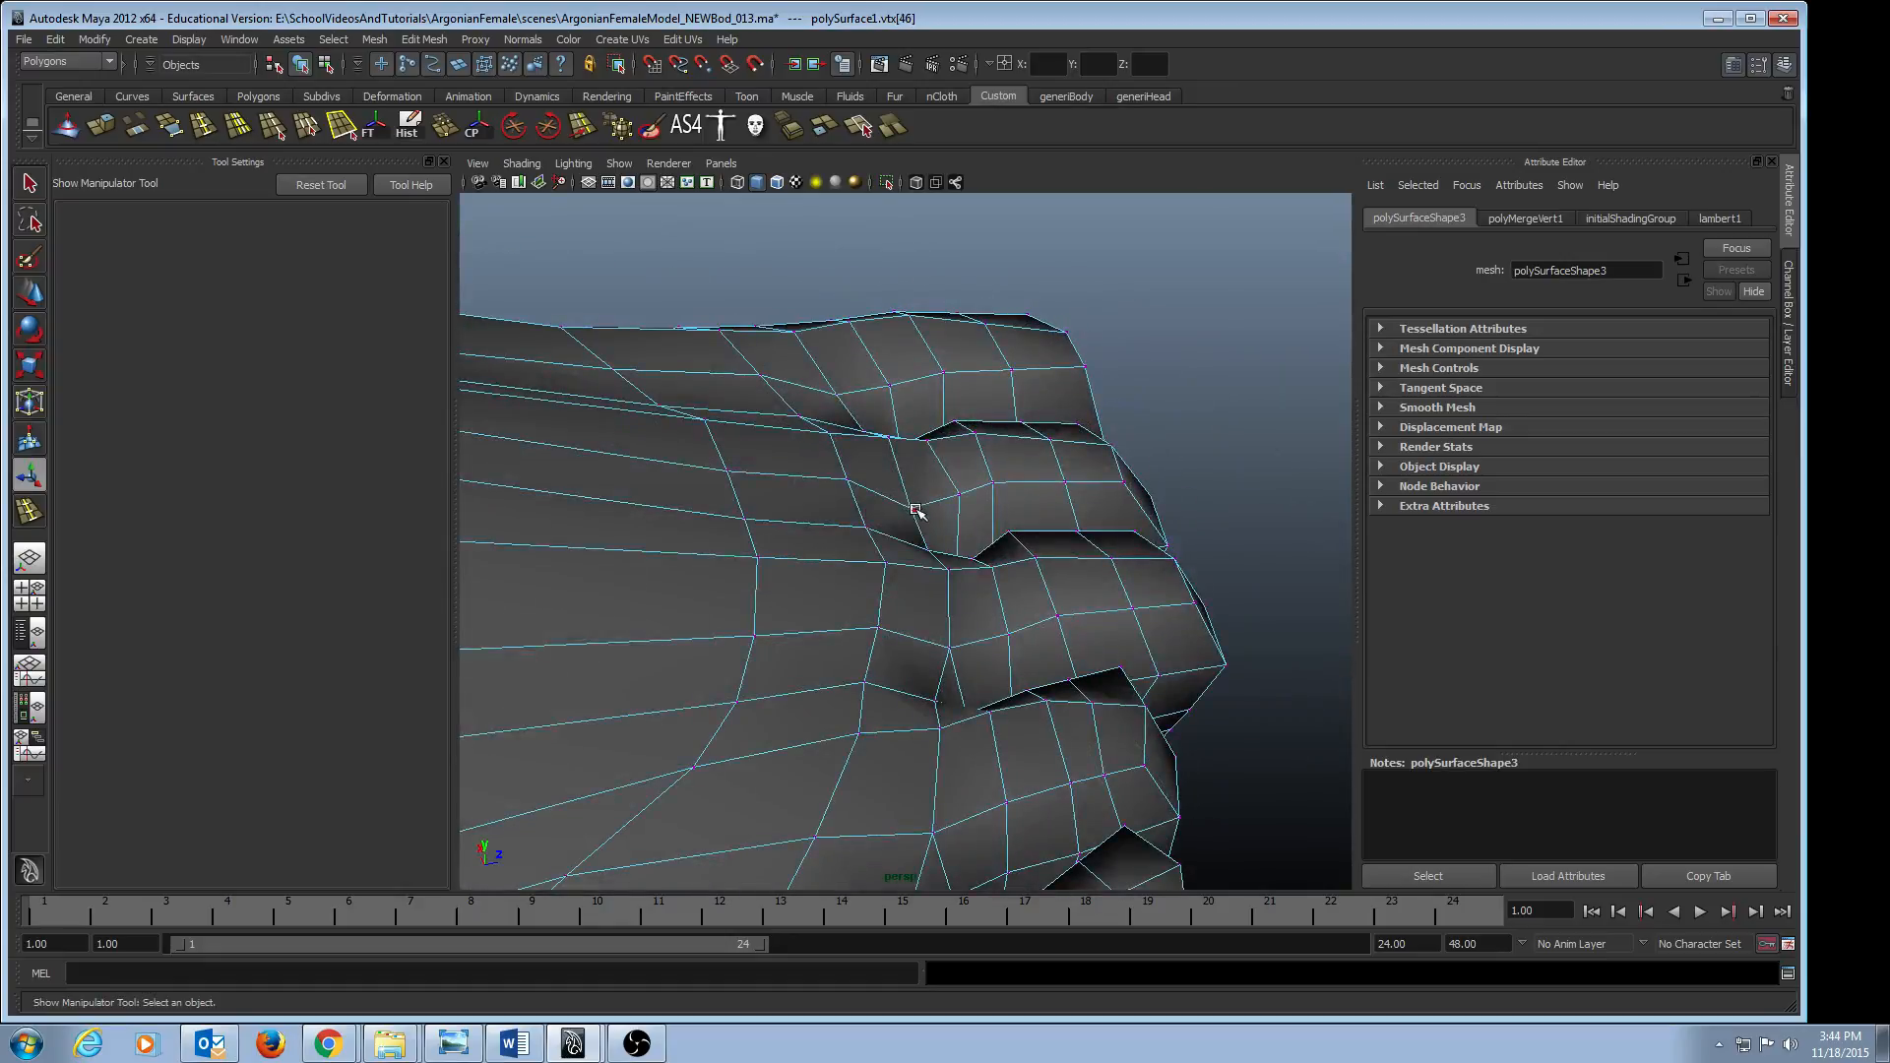
{"action": "scroll", "coordinate": [999, 556], "scroll_direction": "up", "scroll_amount": 6}
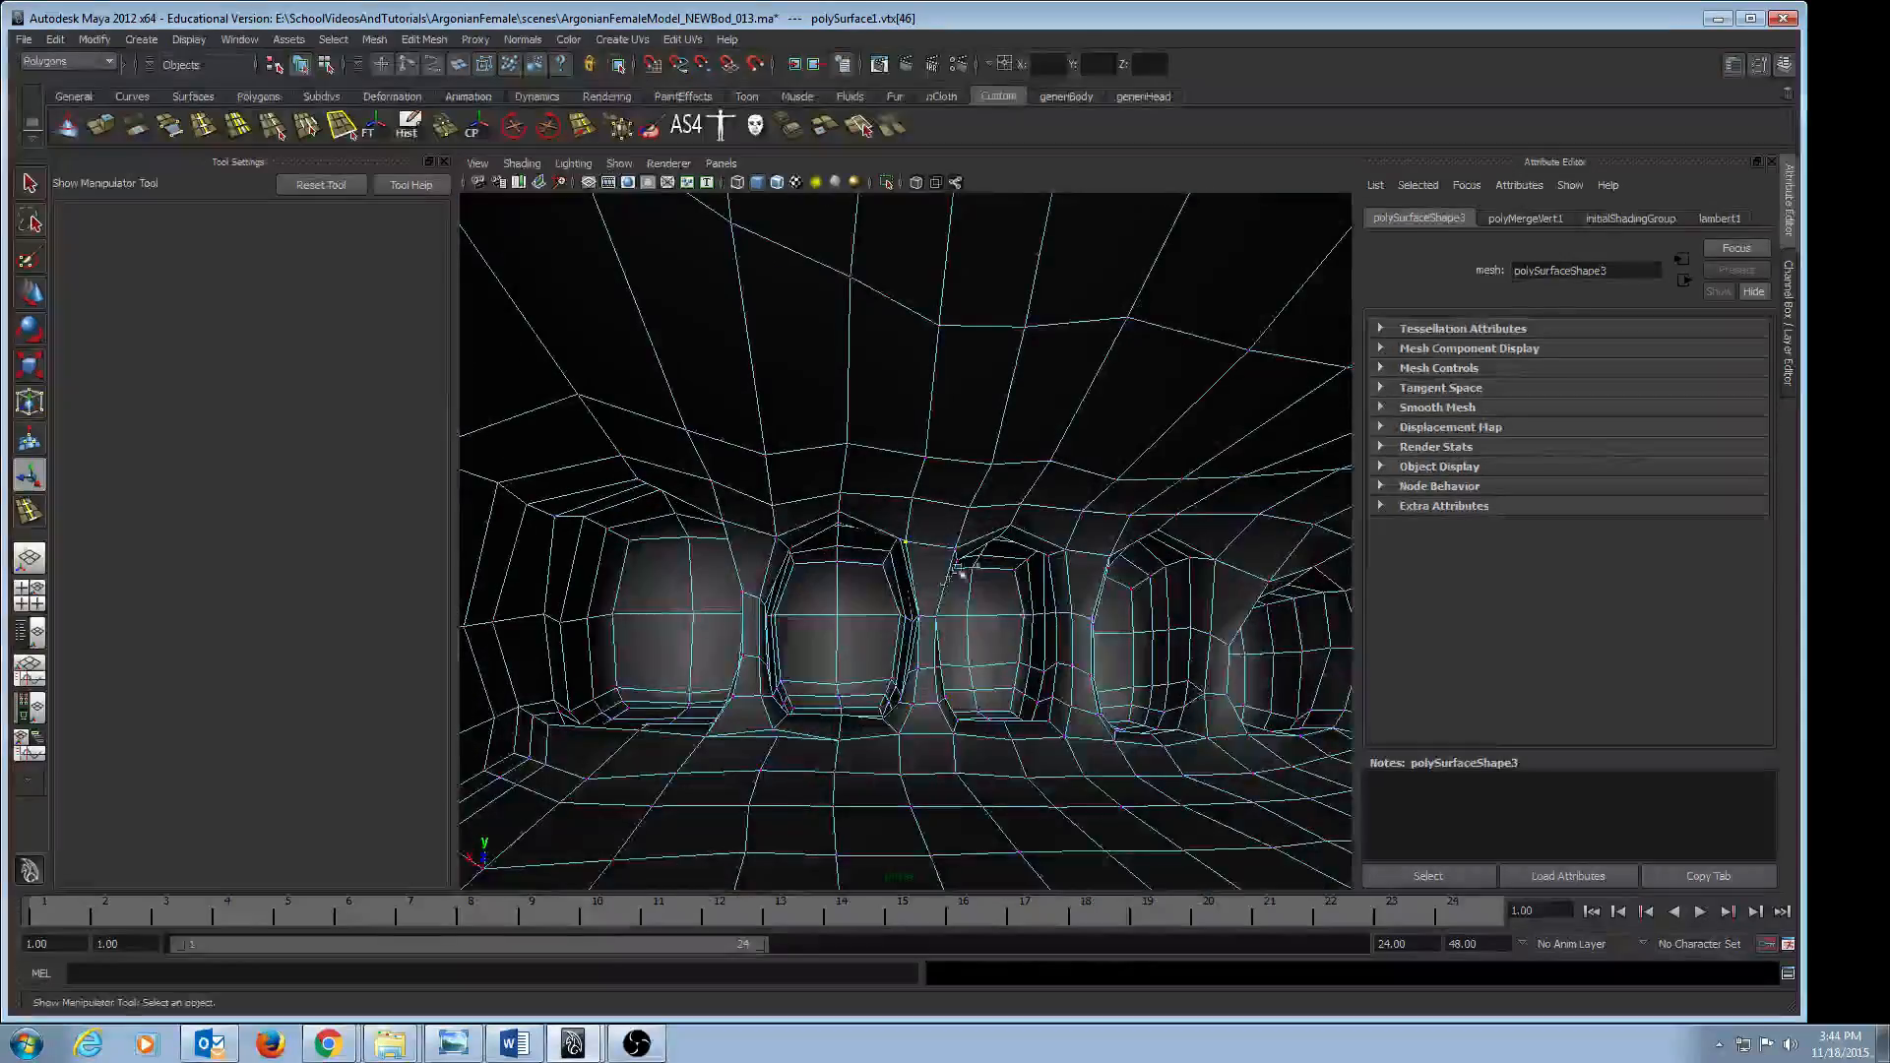
{"action": "left_click_drag", "start_coordinate": [969, 514], "coordinate": [906, 556], "text": "alt"}
{"action": "left_click_drag", "start_coordinate": [860, 458], "coordinate": [799, 318], "text": "alt"}
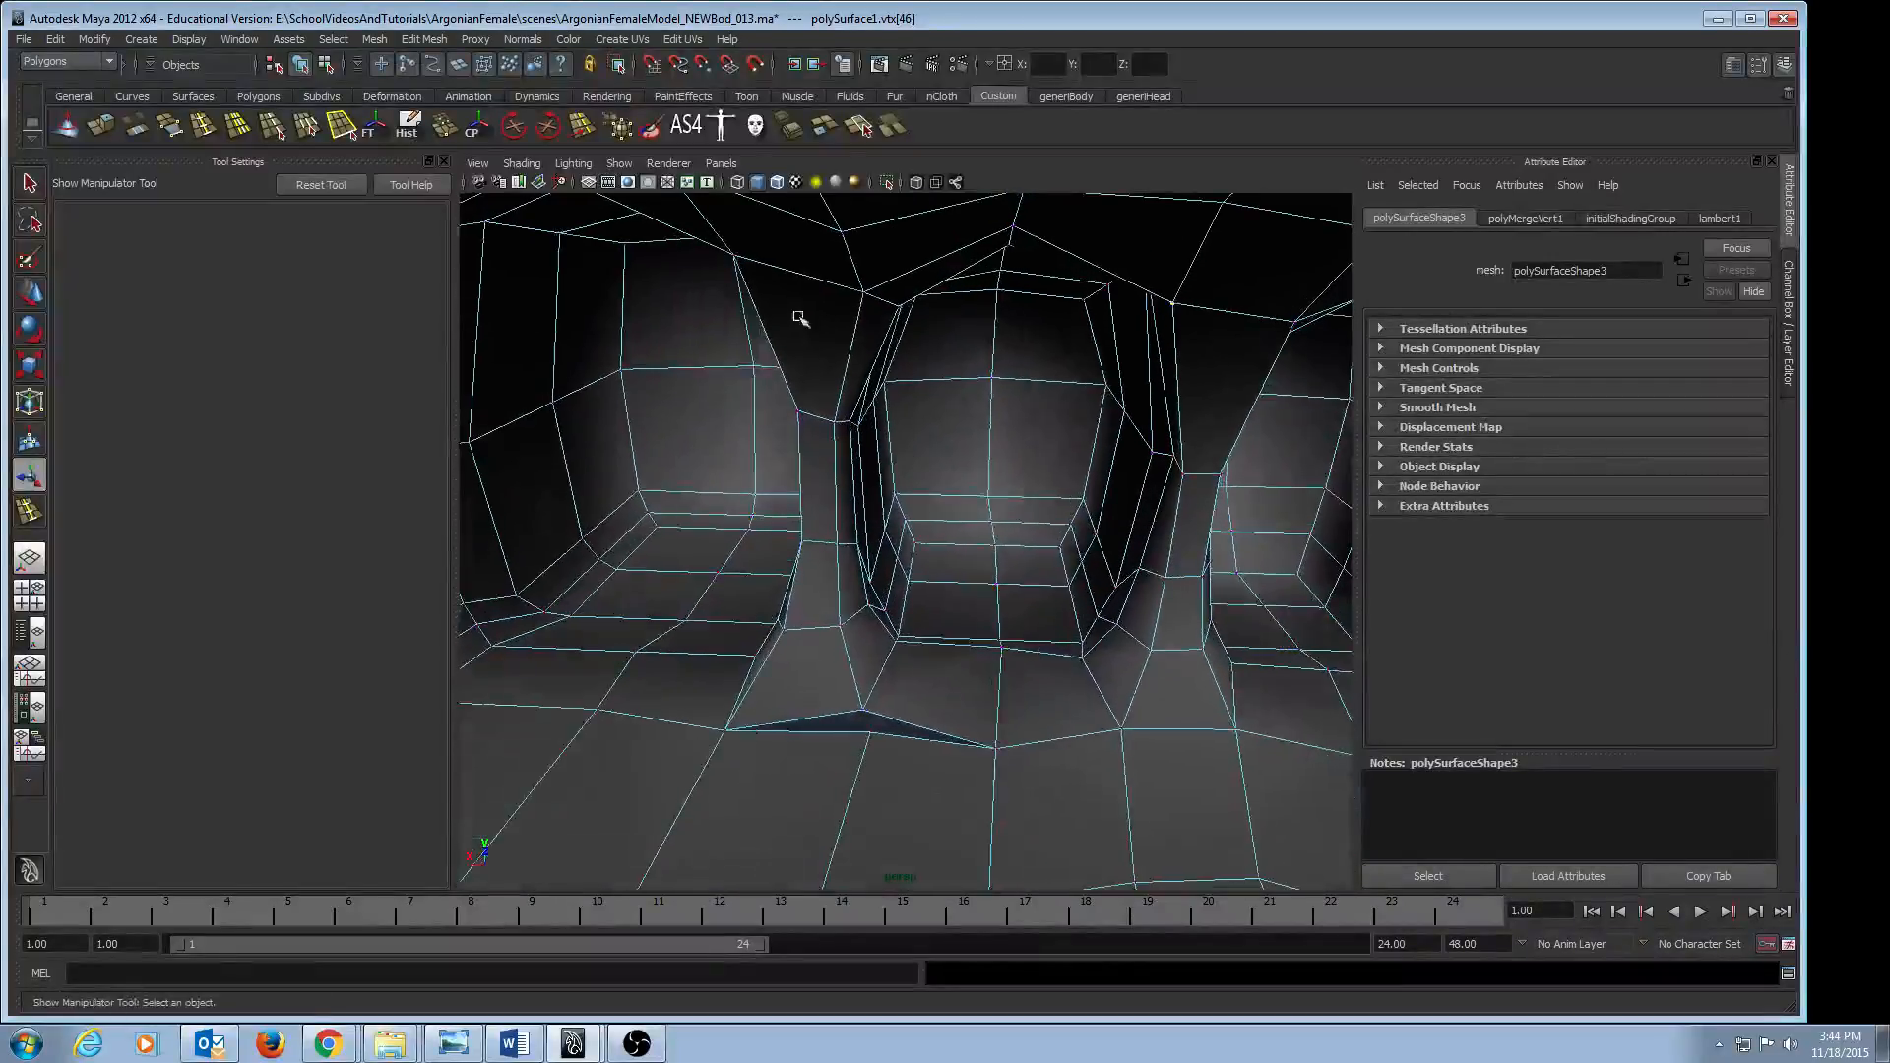
{"action": "left_click", "coordinate": [820, 368]}
{"action": "left_click", "coordinate": [792, 669]}
{"action": "right_click_drag", "start_coordinate": [793, 669], "coordinate": [805, 636], "text": "alt"}
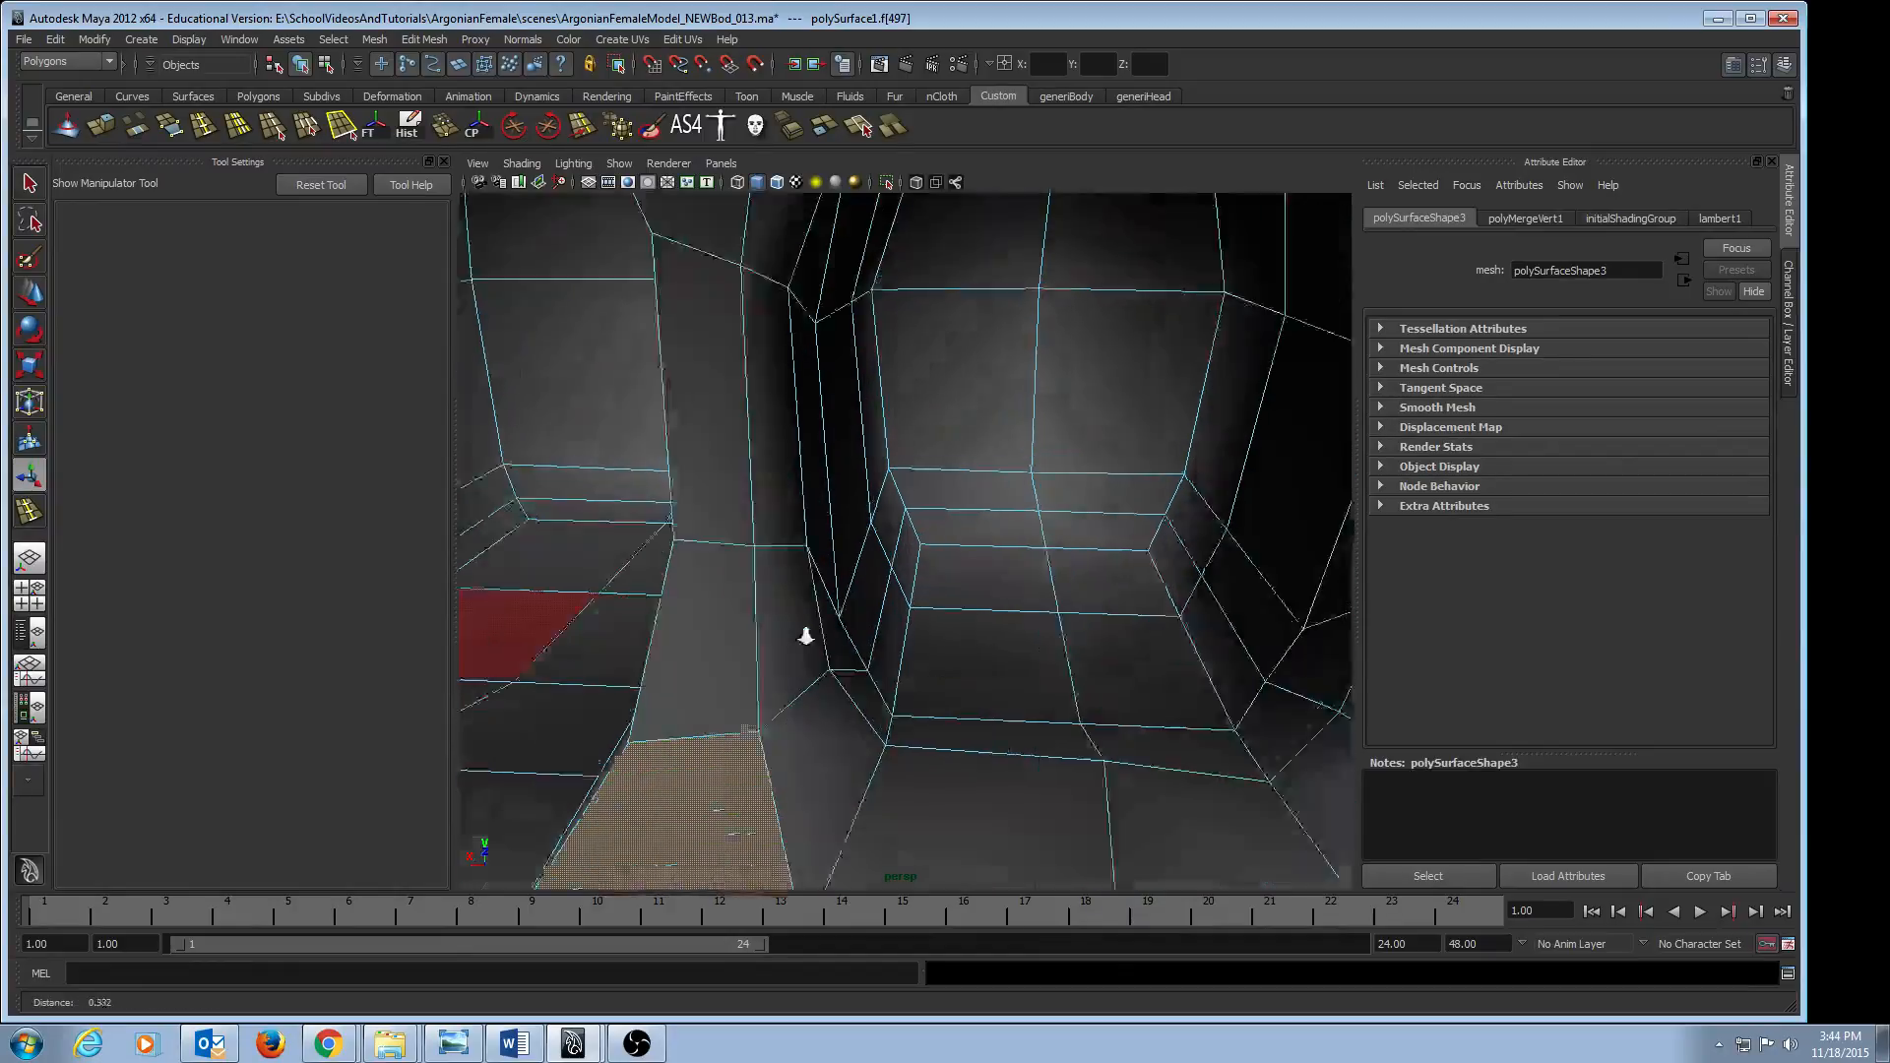
{"action": "left_click_drag", "start_coordinate": [806, 636], "coordinate": [851, 568], "text": "alt"}
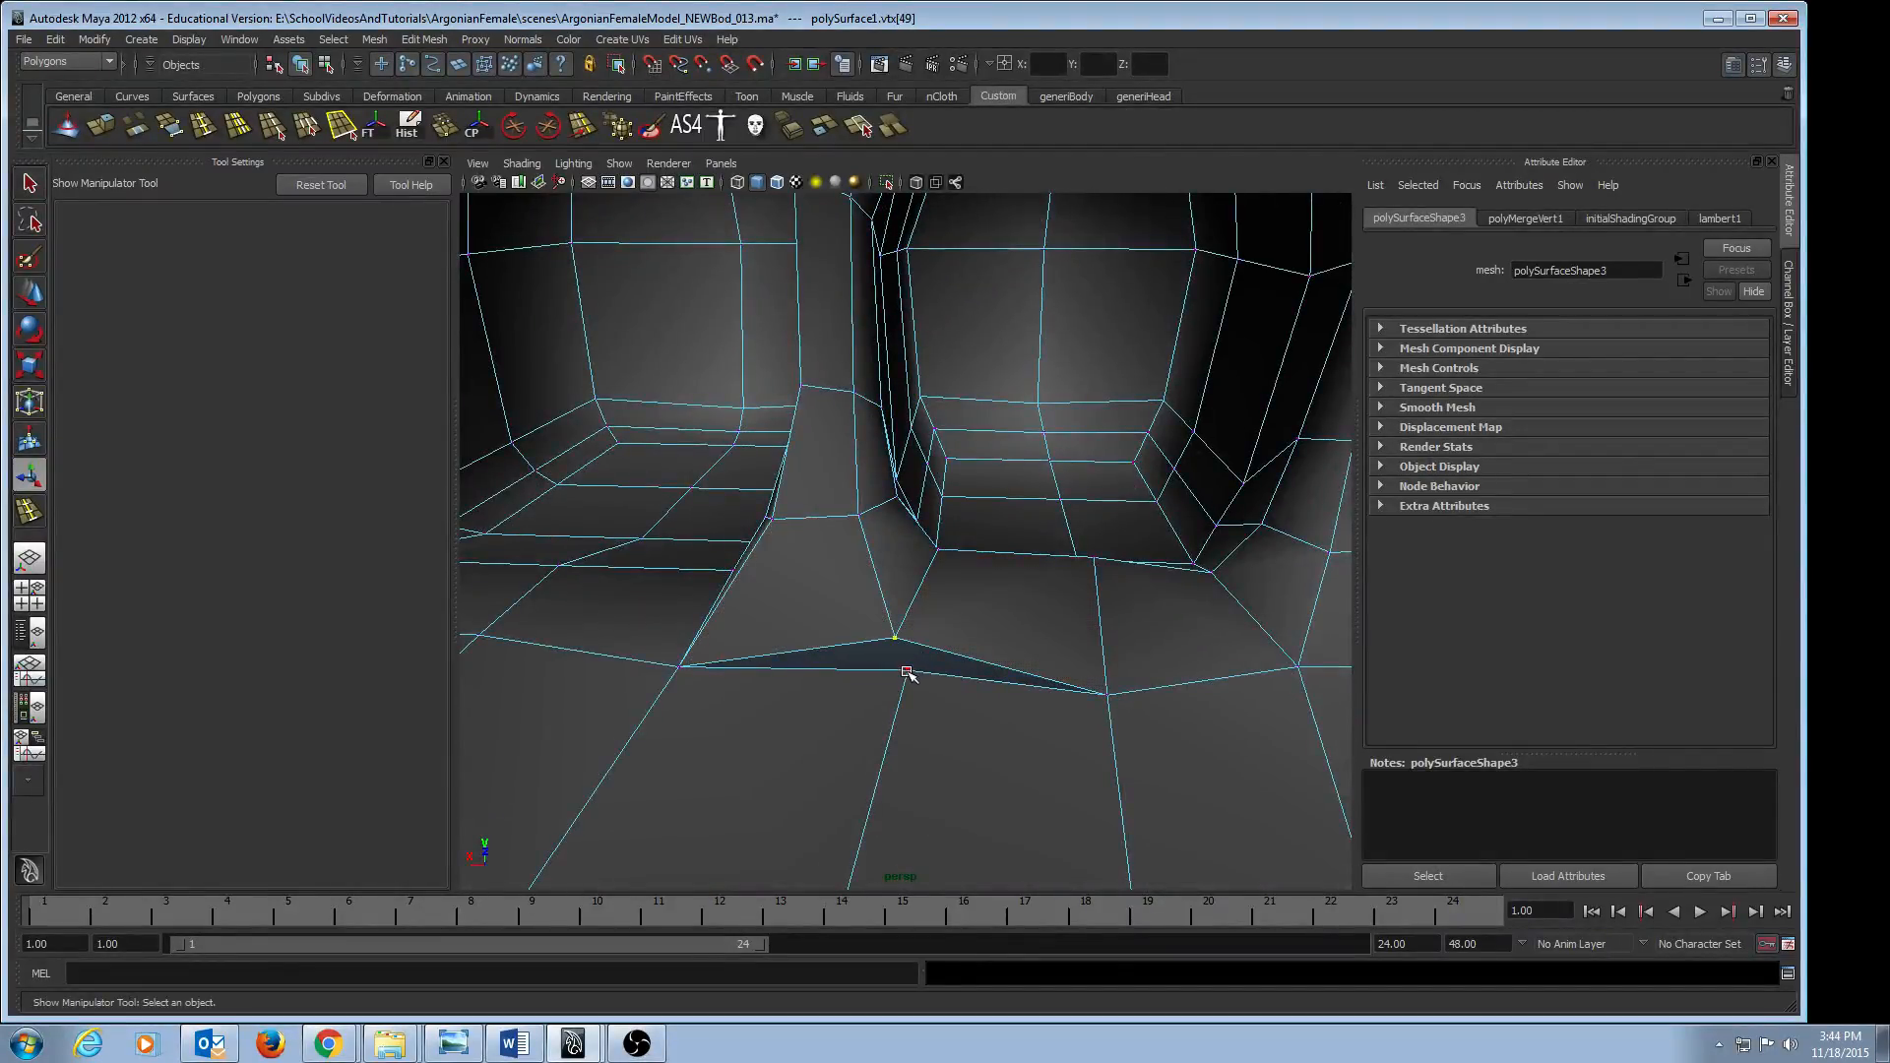
{"action": "key", "text": "r"}
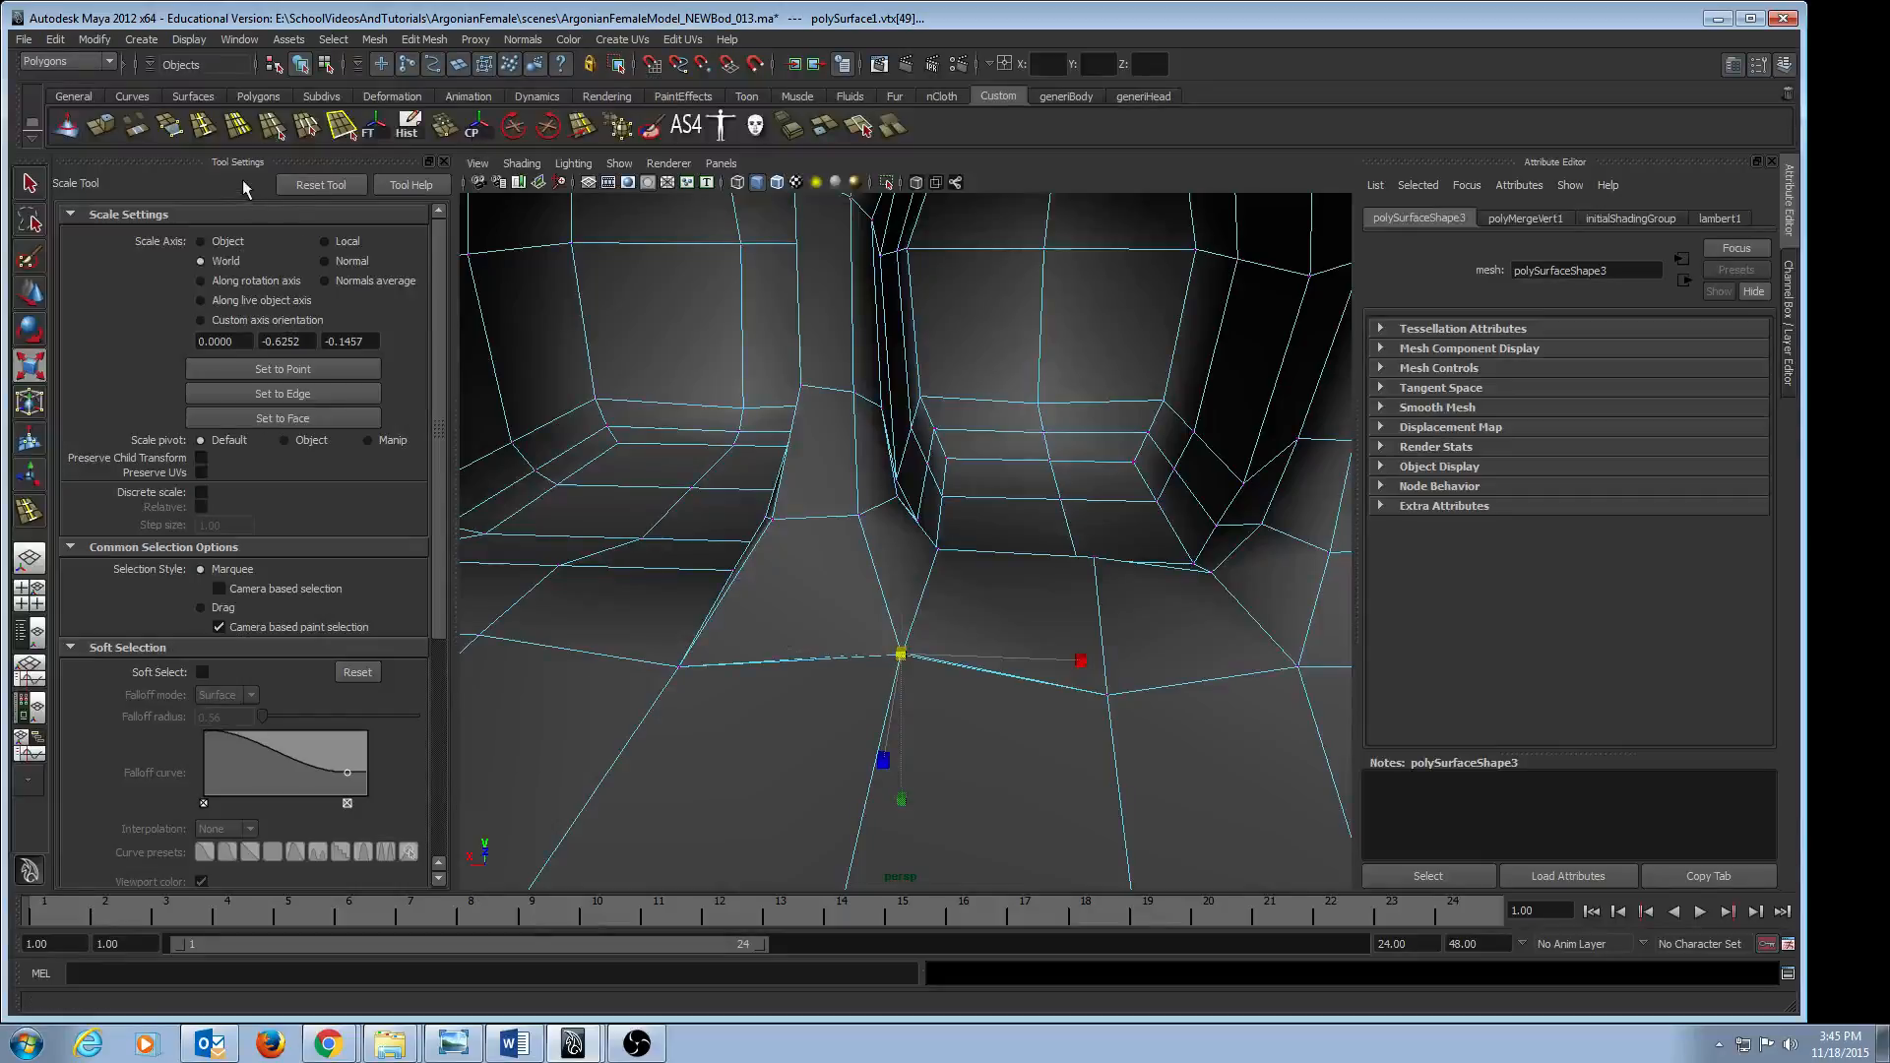
{"action": "key", "text": "g"}
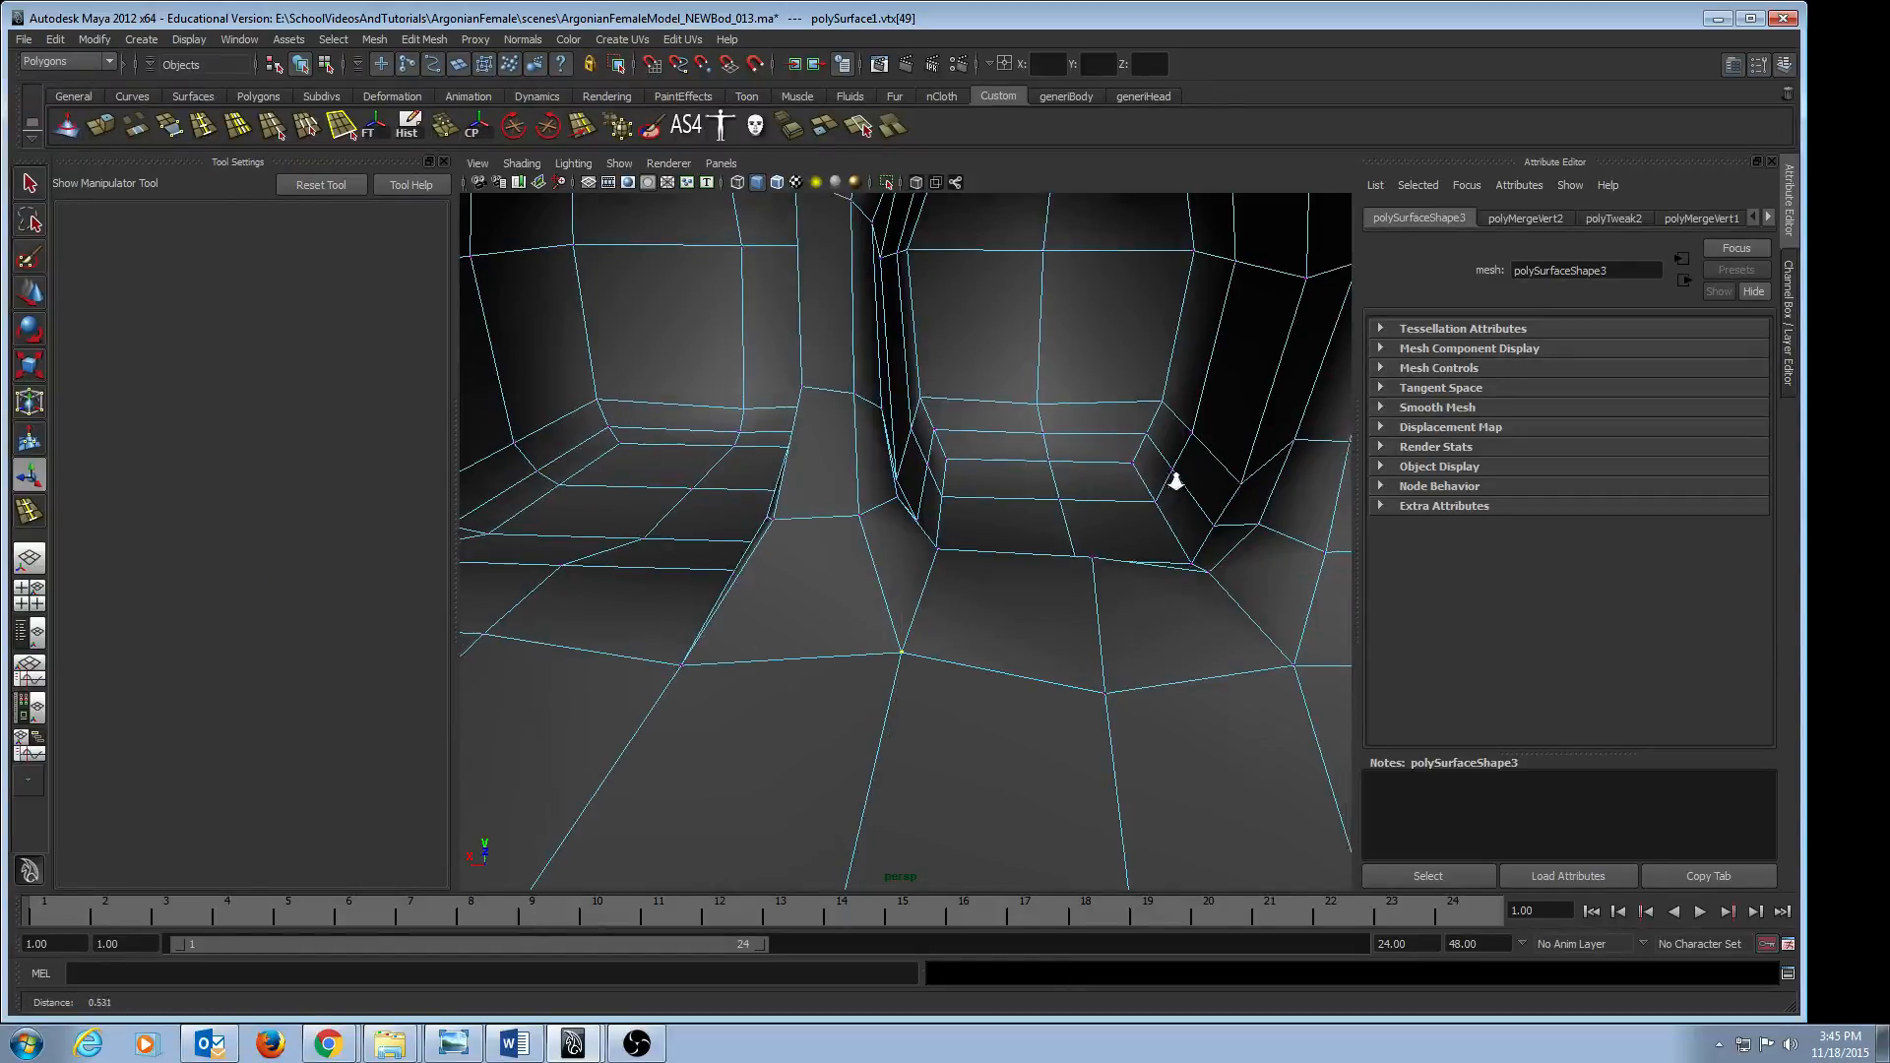
- Examine the edge flow along the sole and toe bases inside the mesh, selecting an edge loop that crosses the toes
{"action": "right_click_drag", "start_coordinate": [1173, 482], "coordinate": [1156, 527], "text": "alt"}
{"action": "middle_click_drag", "start_coordinate": [1156, 526], "coordinate": [1006, 420], "text": "alt"}
{"action": "left_click_drag", "start_coordinate": [1006, 420], "coordinate": [919, 511], "text": "alt"}
{"action": "middle_click_drag", "start_coordinate": [1050, 503], "coordinate": [930, 500], "text": "alt"}
{"action": "left_click_drag", "start_coordinate": [930, 500], "coordinate": [819, 470], "text": "alt"}
{"action": "right_click_drag", "start_coordinate": [819, 470], "coordinate": [928, 473], "text": "alt"}
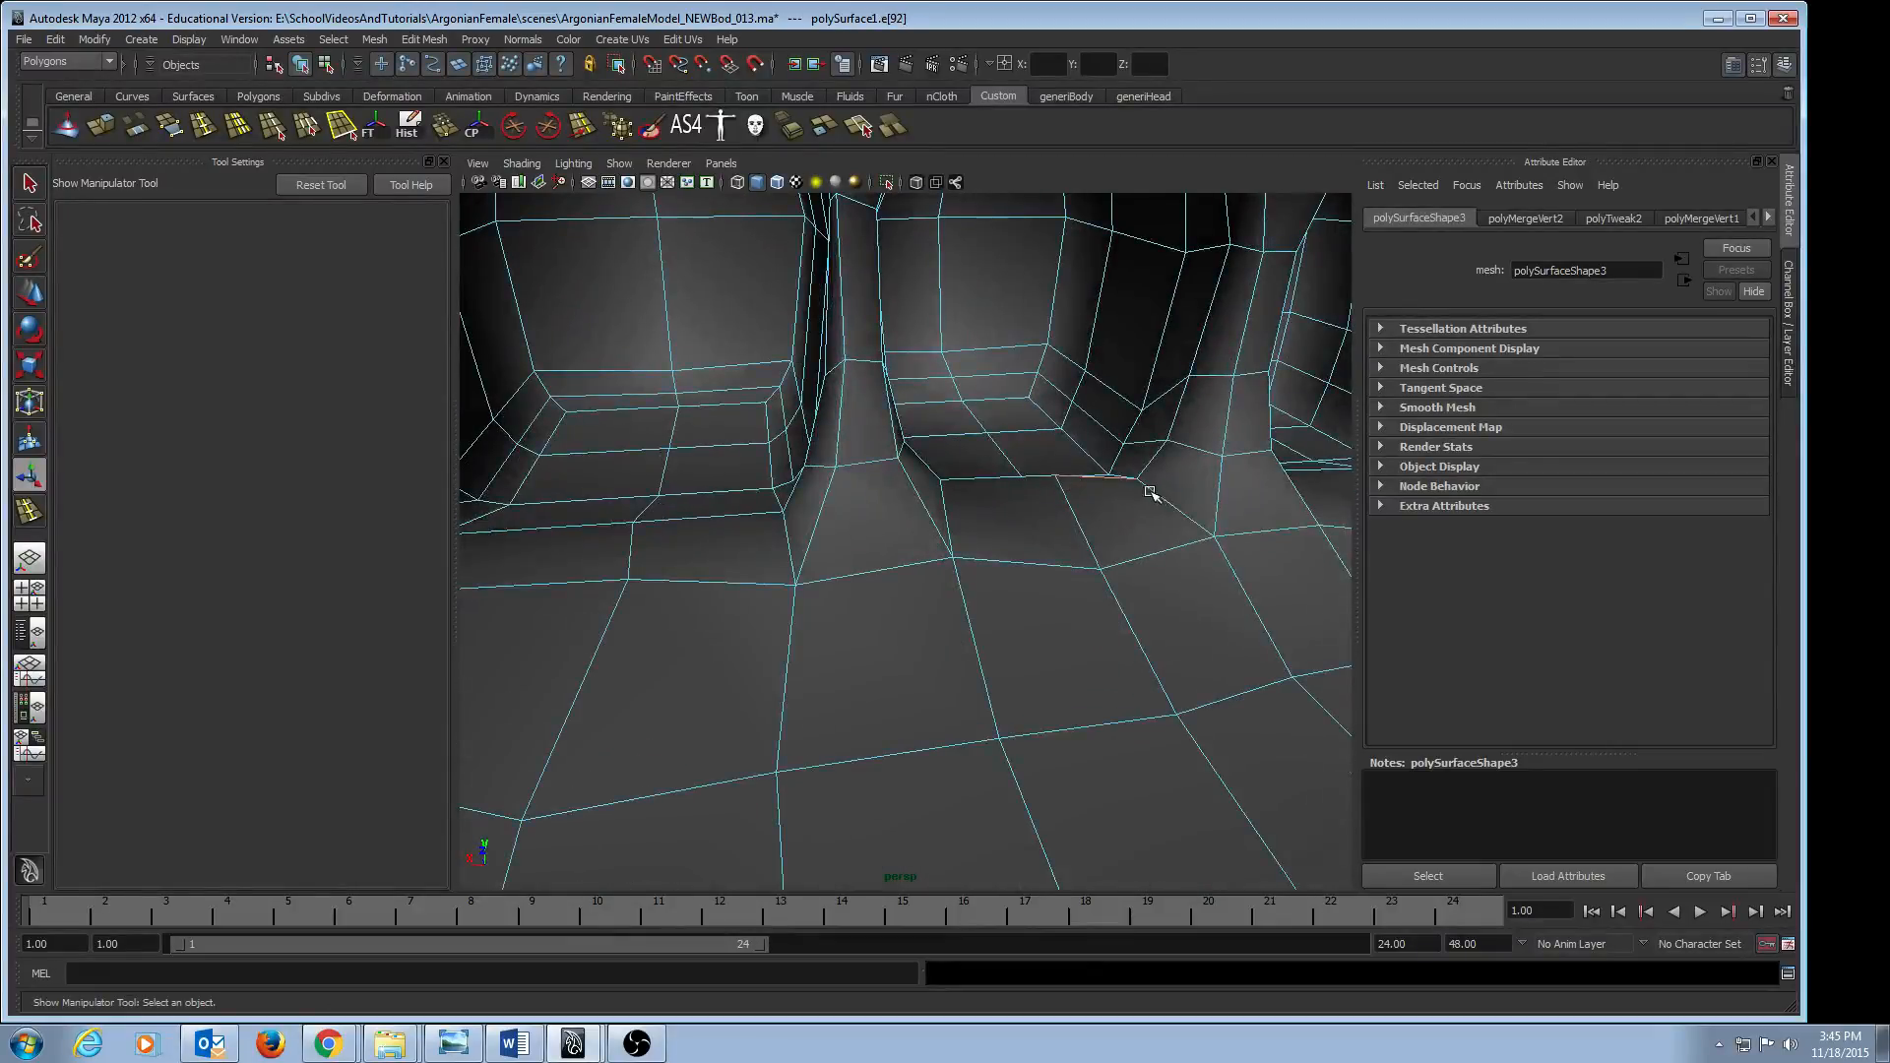
{"action": "middle_click_drag", "start_coordinate": [1150, 492], "coordinate": [764, 496], "text": "alt"}
{"action": "left_click_drag", "start_coordinate": [1046, 499], "coordinate": [1070, 496], "text": "alt"}
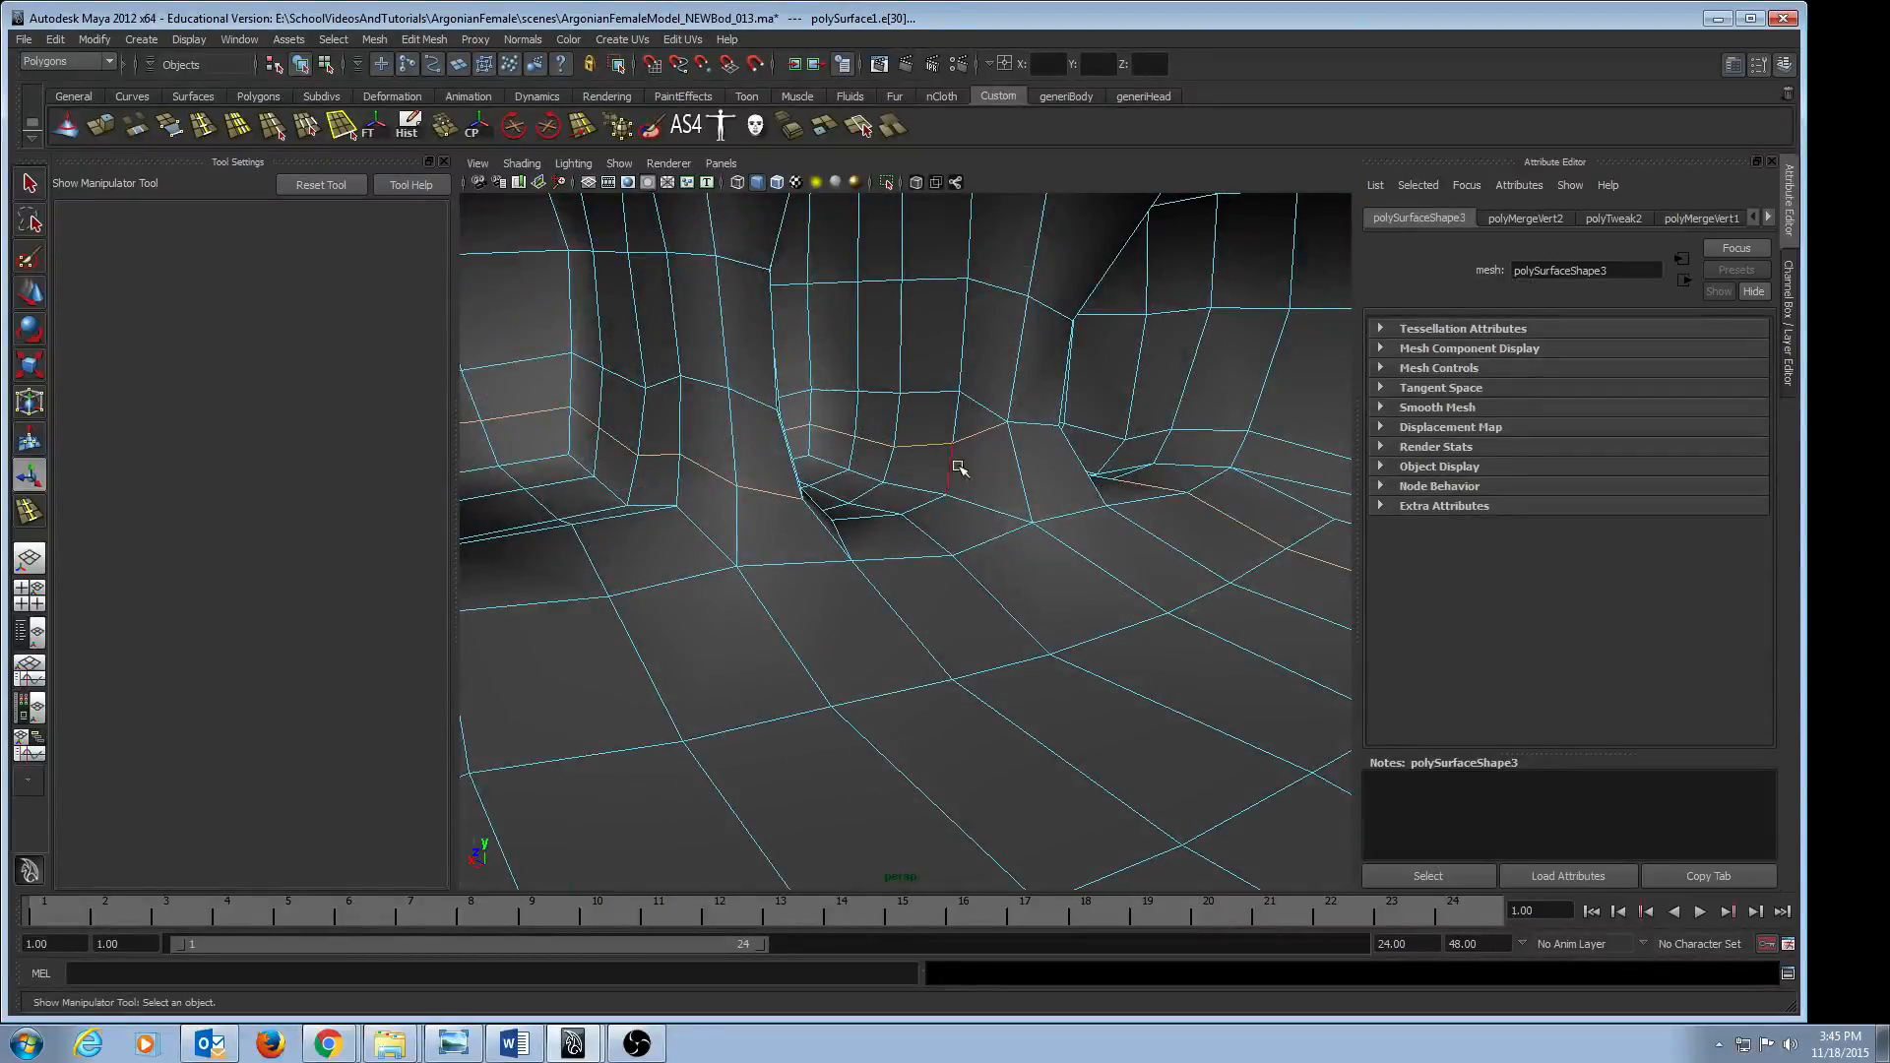
{"action": "left_click_drag", "start_coordinate": [915, 480], "coordinate": [934, 421], "text": "alt"}
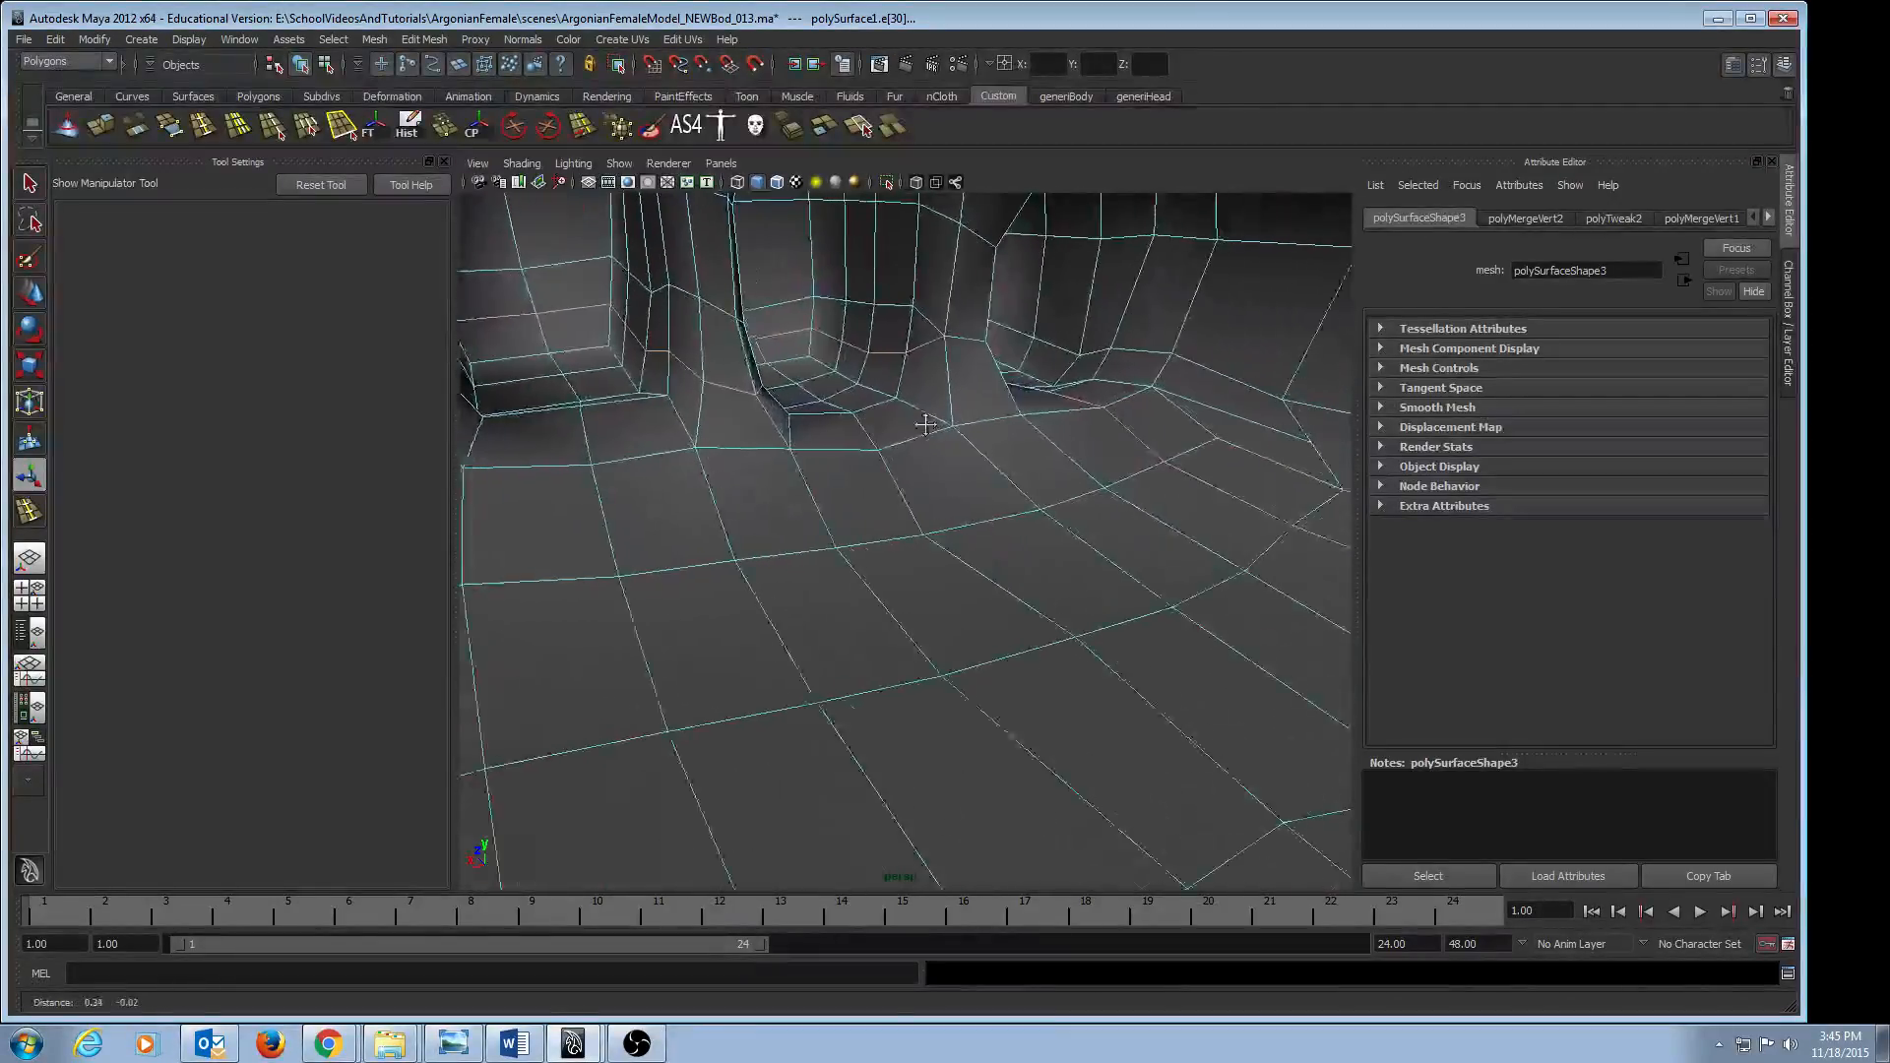
{"action": "middle_click_drag", "start_coordinate": [934, 420], "coordinate": [866, 429], "text": "alt"}
{"action": "right_click_drag", "start_coordinate": [865, 429], "coordinate": [907, 386], "text": "alt"}
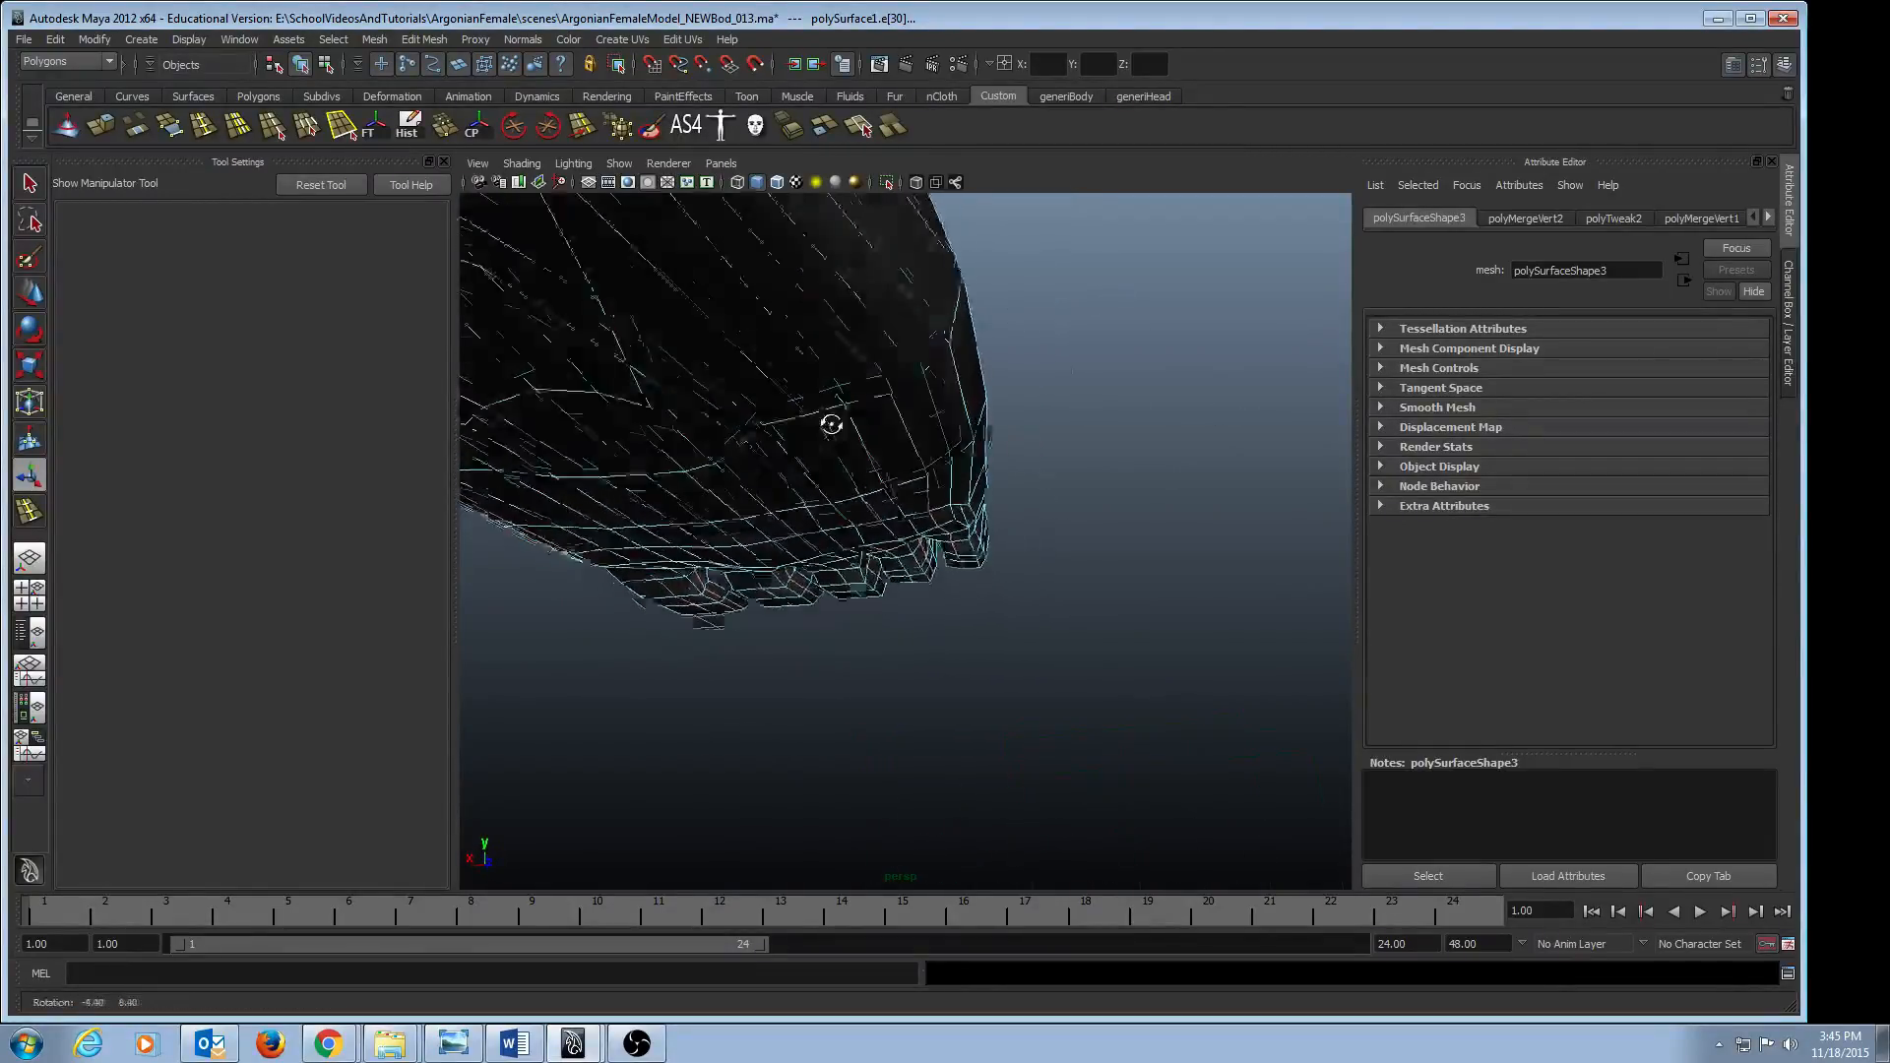
- Examine the toe openings from inside the foot and follow the edge loops over the instep and ankle
{"action": "left_click_drag", "start_coordinate": [832, 424], "coordinate": [925, 477], "text": "alt"}
{"action": "right_click_drag", "start_coordinate": [926, 478], "coordinate": [1270, 485], "text": "alt"}
{"action": "mouse_move", "coordinate": [945, 473]}
{"action": "left_mouse_down", "text": "alt"}
{"action": "mouse_move", "coordinate": [929, 464]}
{"action": "mouse_move", "coordinate": [955, 475]}
{"action": "left_mouse_up", "text": "alt"}
{"action": "middle_click_drag", "start_coordinate": [955, 475], "coordinate": [959, 495], "text": "alt"}
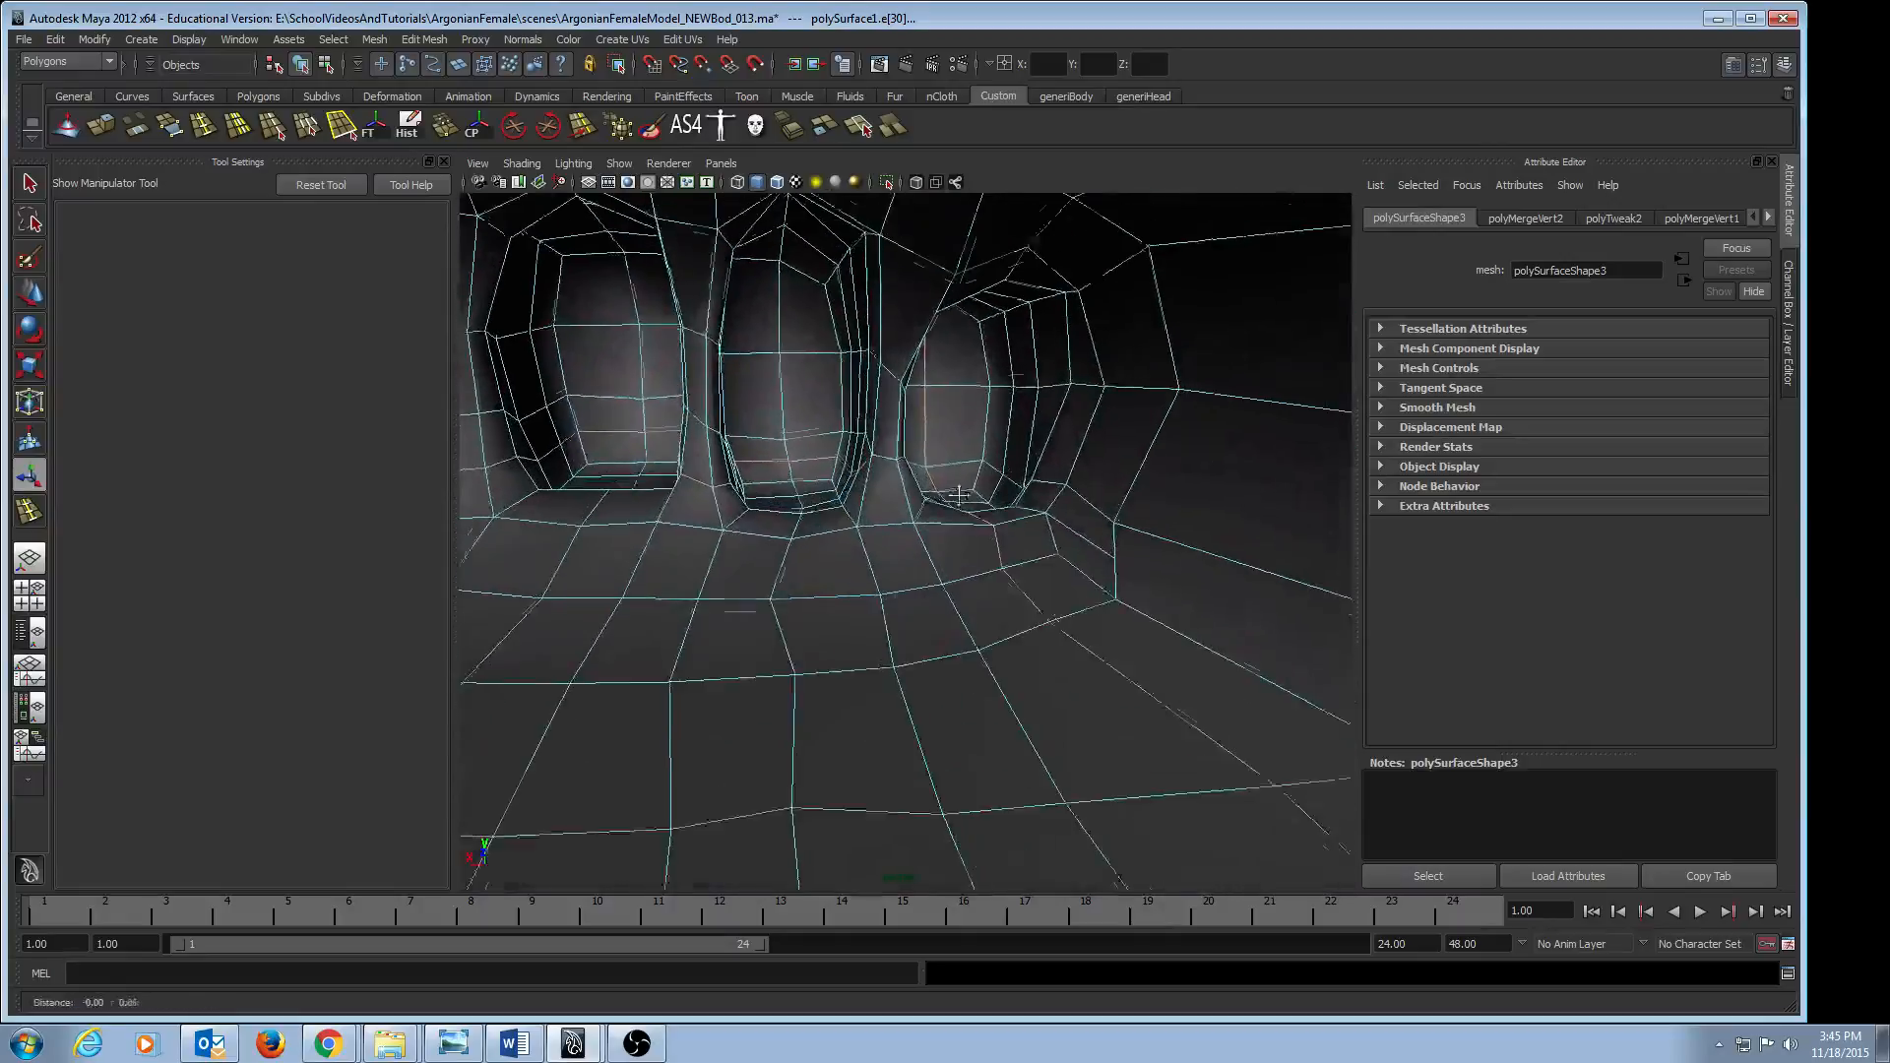
{"action": "left_click_drag", "start_coordinate": [959, 495], "coordinate": [679, 447], "text": "alt"}
{"action": "right_click_drag", "start_coordinate": [1103, 394], "coordinate": [973, 376], "text": "alt"}
{"action": "left_click_drag", "start_coordinate": [973, 375], "coordinate": [950, 455], "text": "alt"}
{"action": "middle_click_drag", "start_coordinate": [1014, 374], "coordinate": [935, 573], "text": "alt"}
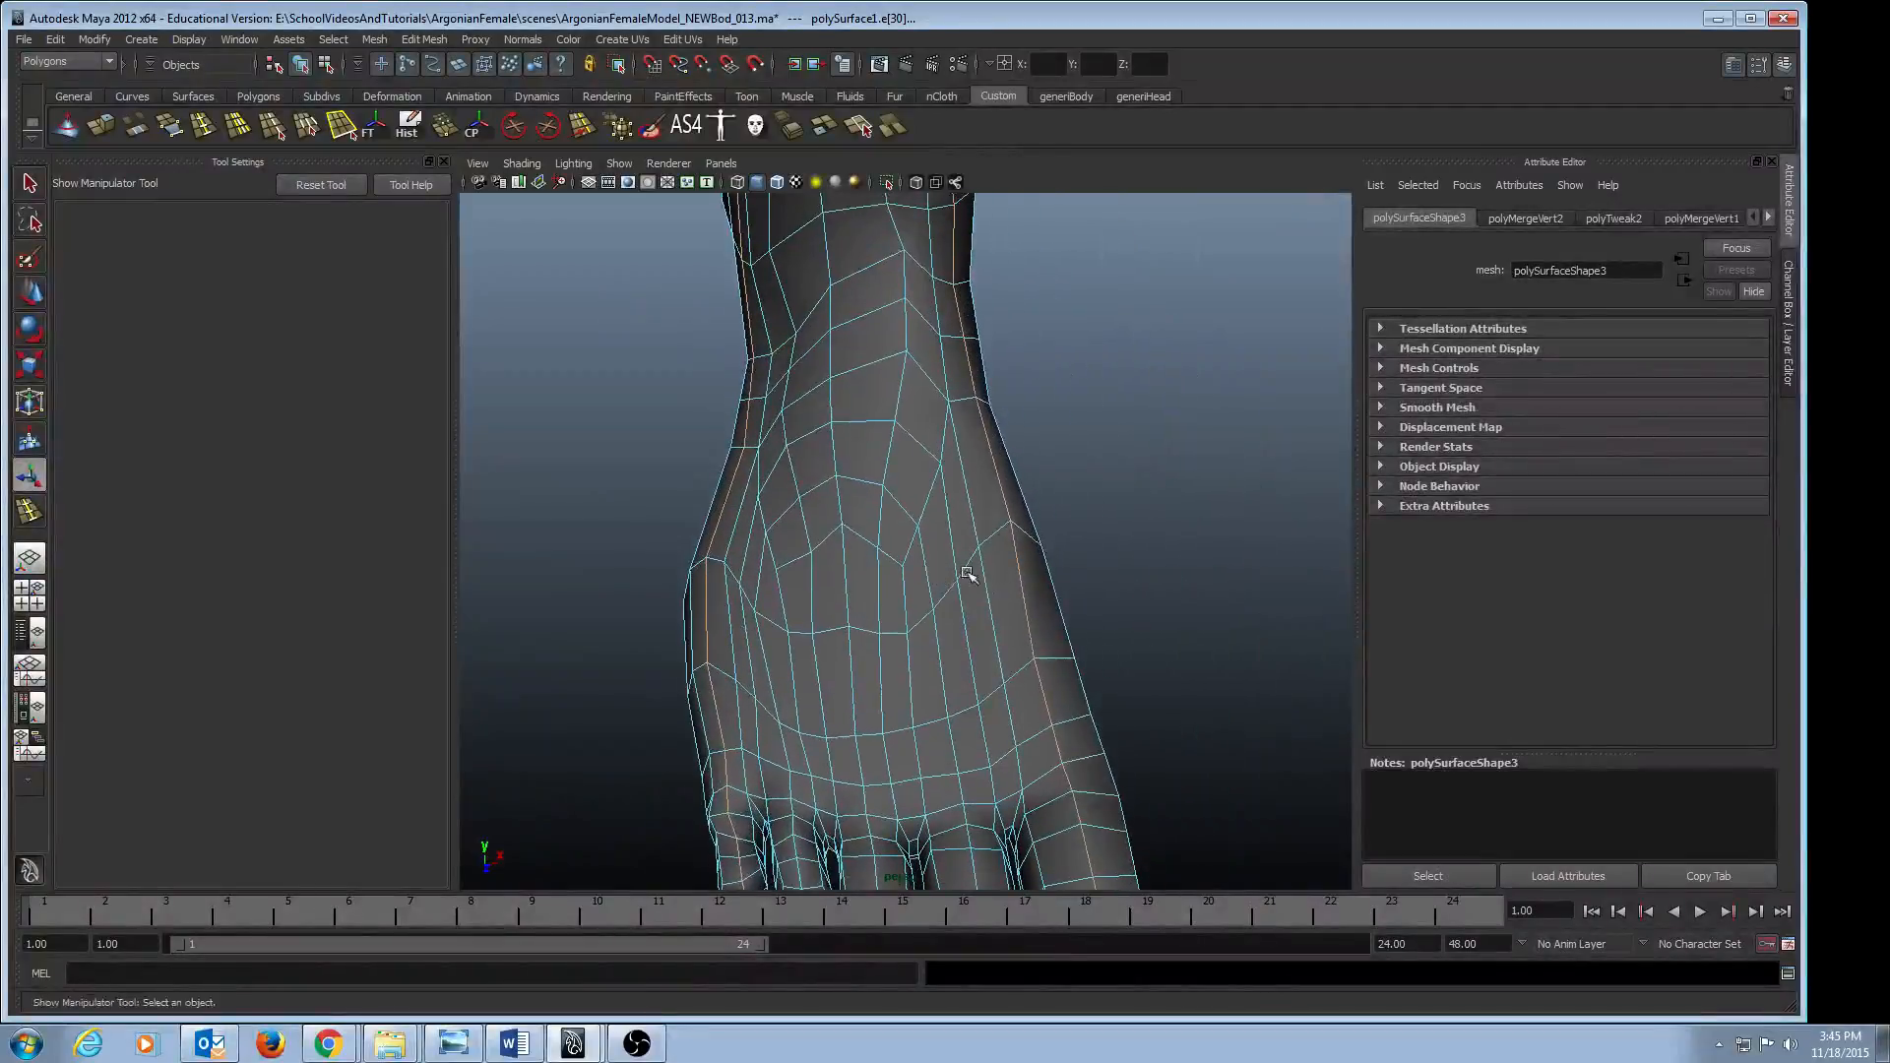
{"action": "left_click_drag", "start_coordinate": [970, 574], "coordinate": [878, 518], "text": "alt"}
{"action": "right_click_drag", "start_coordinate": [916, 423], "coordinate": [698, 397], "text": "alt"}
{"action": "left_click_drag", "start_coordinate": [698, 396], "coordinate": [747, 555], "text": "alt"}
{"action": "left_click_drag", "start_coordinate": [1005, 641], "coordinate": [662, 582], "text": "alt"}
{"action": "right_click_drag", "start_coordinate": [662, 582], "coordinate": [1028, 618], "text": "alt"}
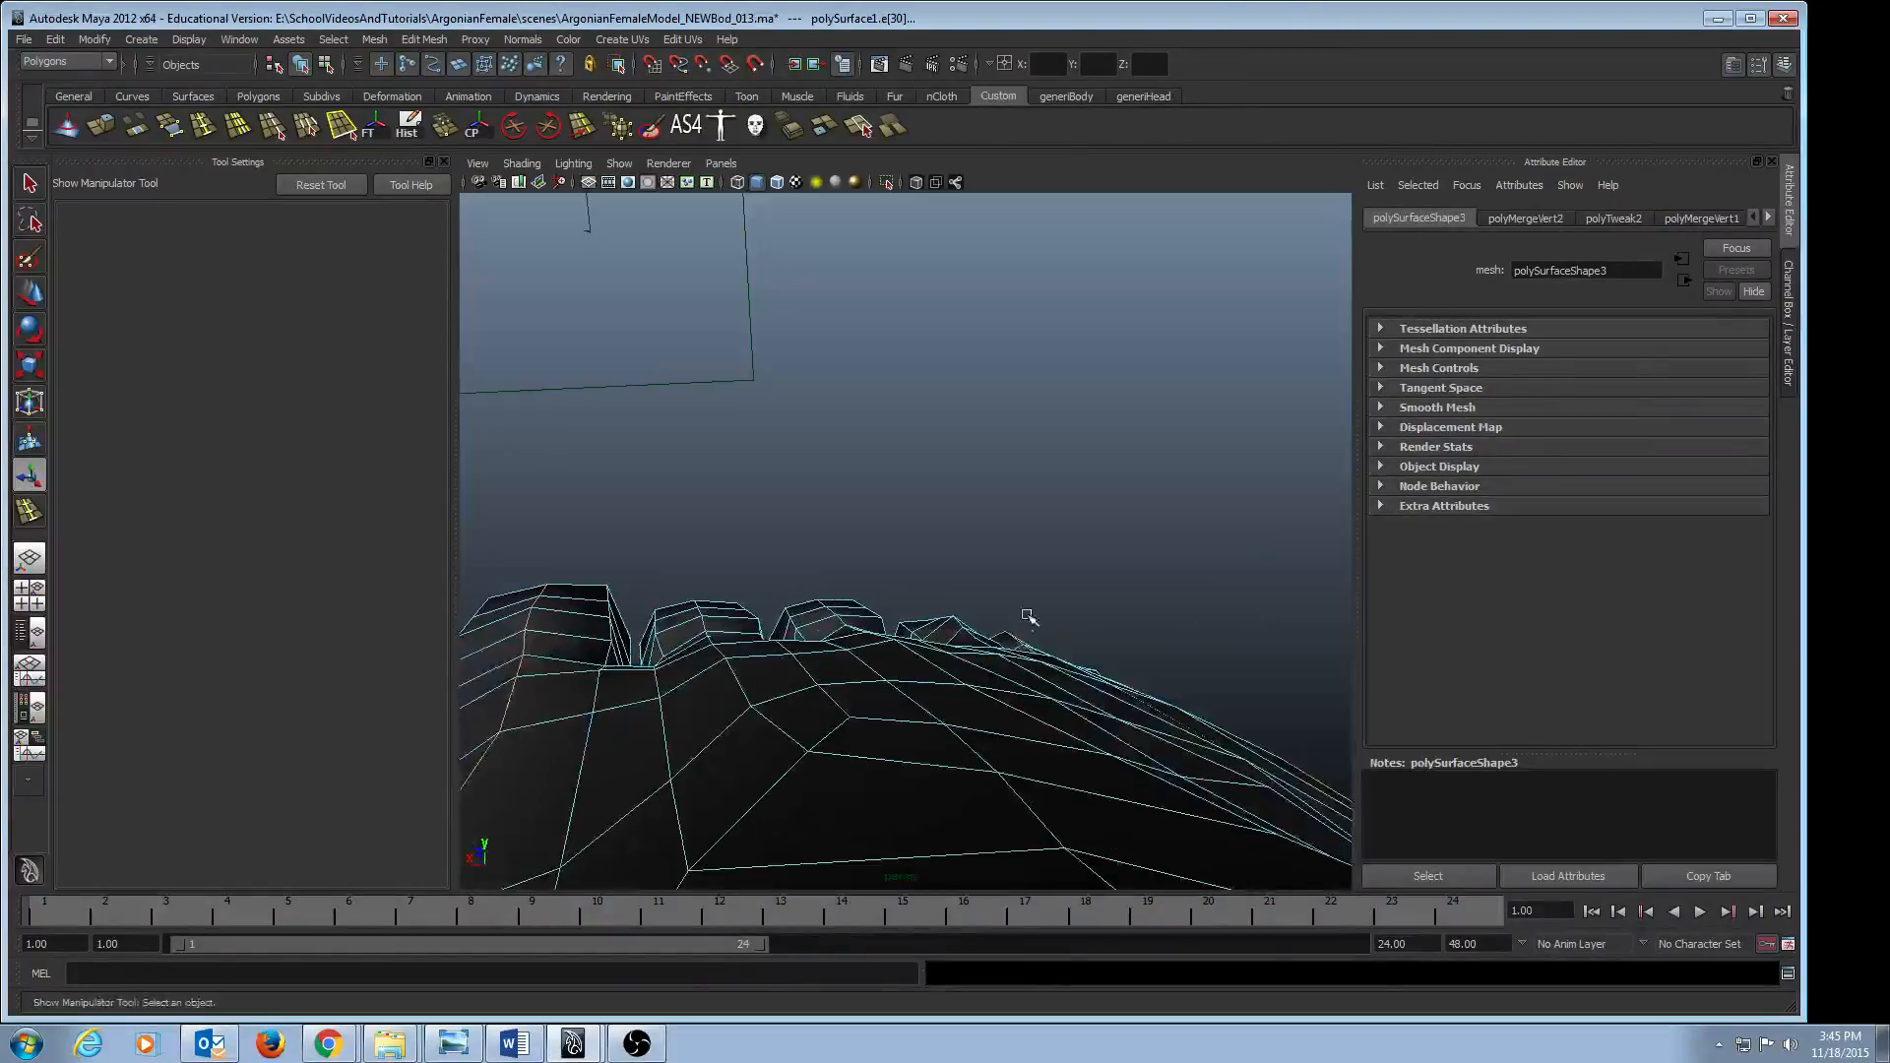
- Examine the faces between the toes from inside the mesh, selecting faces in the webbing to inspect their topology
{"action": "middle_click_drag", "start_coordinate": [1028, 618], "coordinate": [654, 473], "text": "alt"}
{"action": "right_click_drag", "start_coordinate": [654, 473], "coordinate": [1152, 558], "text": "alt"}
{"action": "middle_click_drag", "start_coordinate": [1073, 581], "coordinate": [855, 463], "text": "alt"}
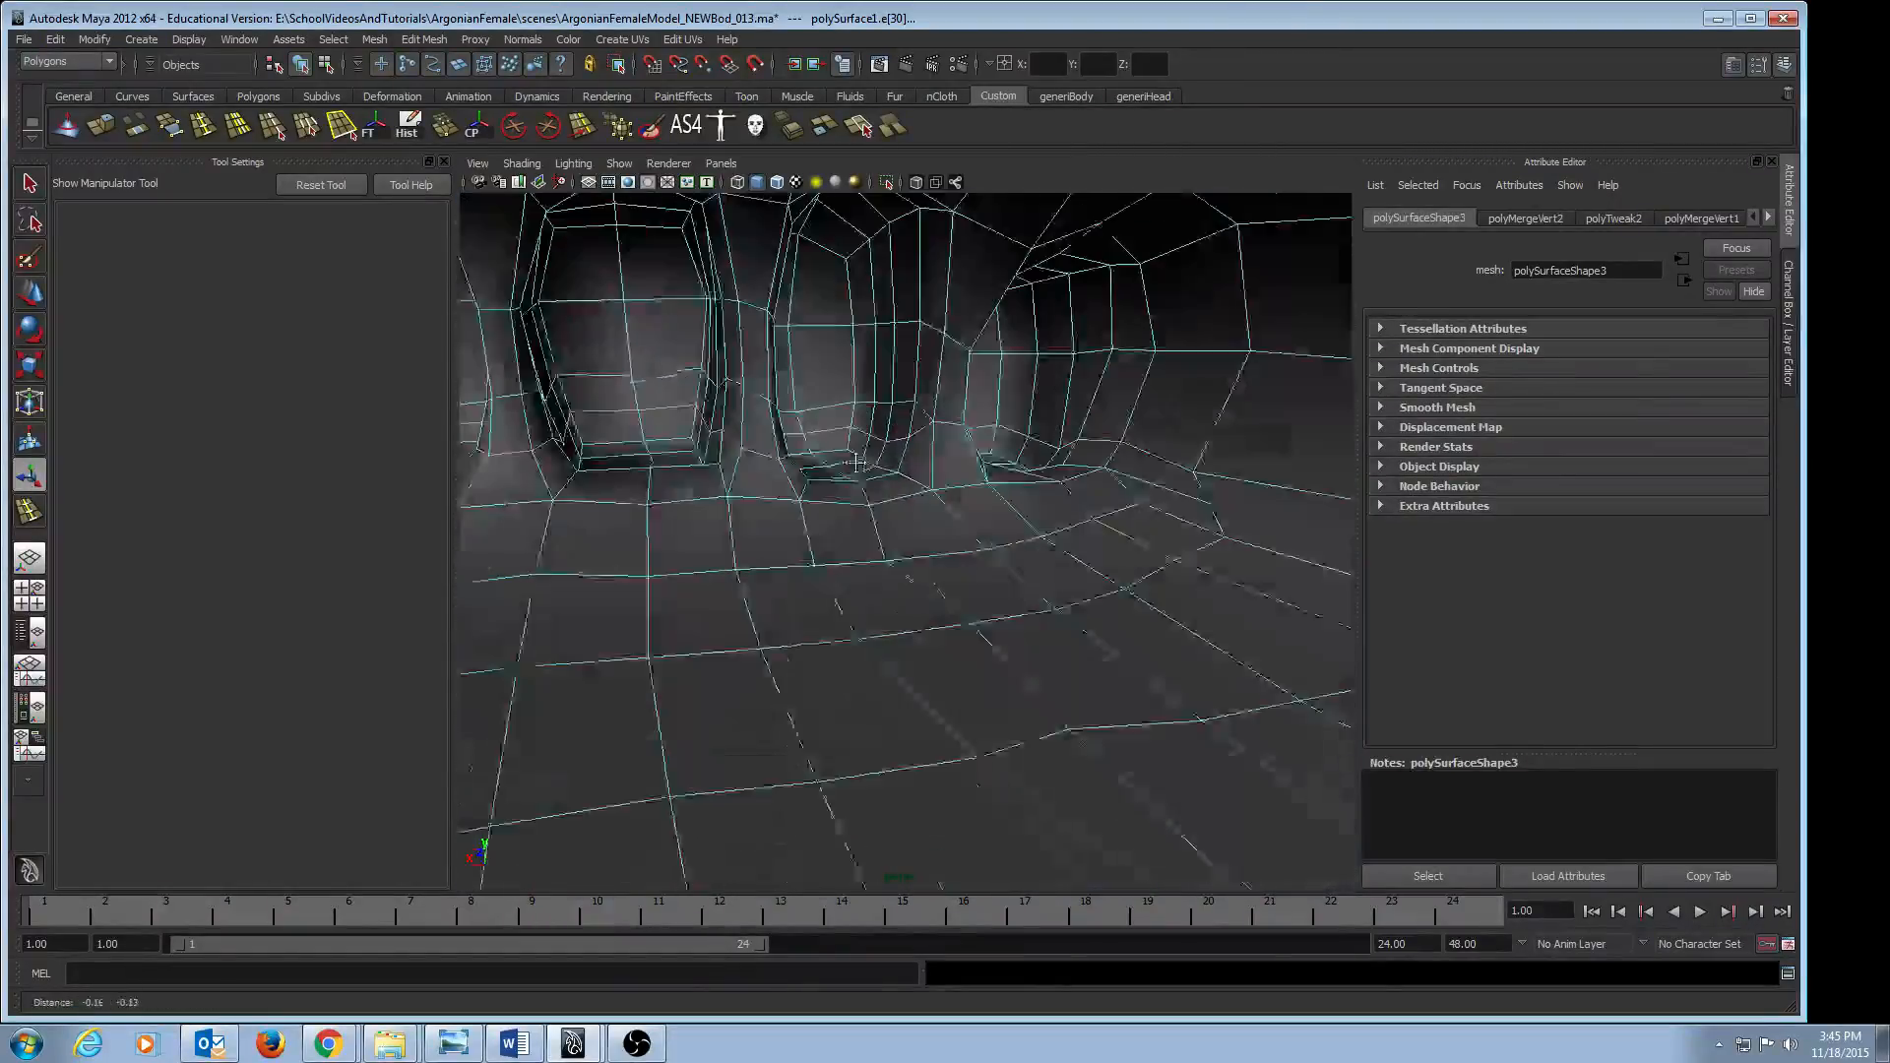
{"action": "left_click_drag", "start_coordinate": [857, 463], "coordinate": [860, 421], "text": "alt"}
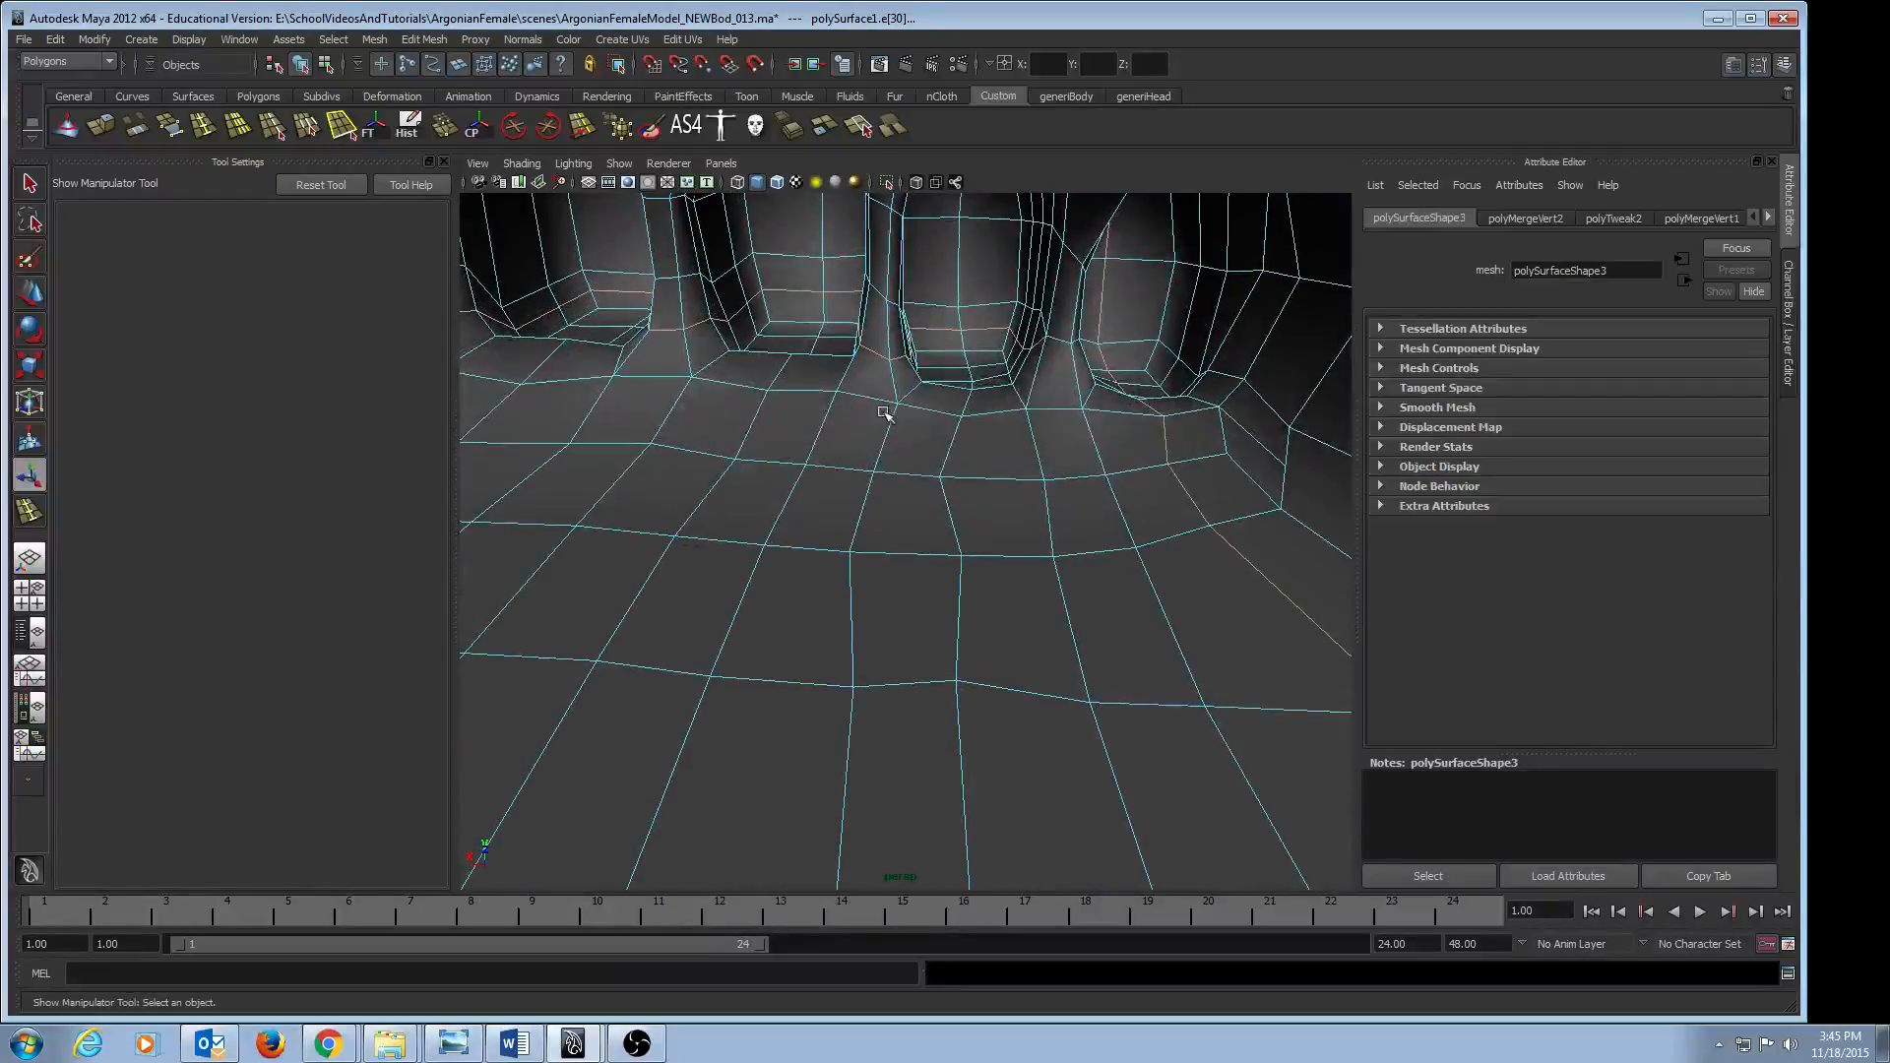
{"action": "middle_click_drag", "start_coordinate": [885, 414], "coordinate": [837, 436], "text": "alt"}
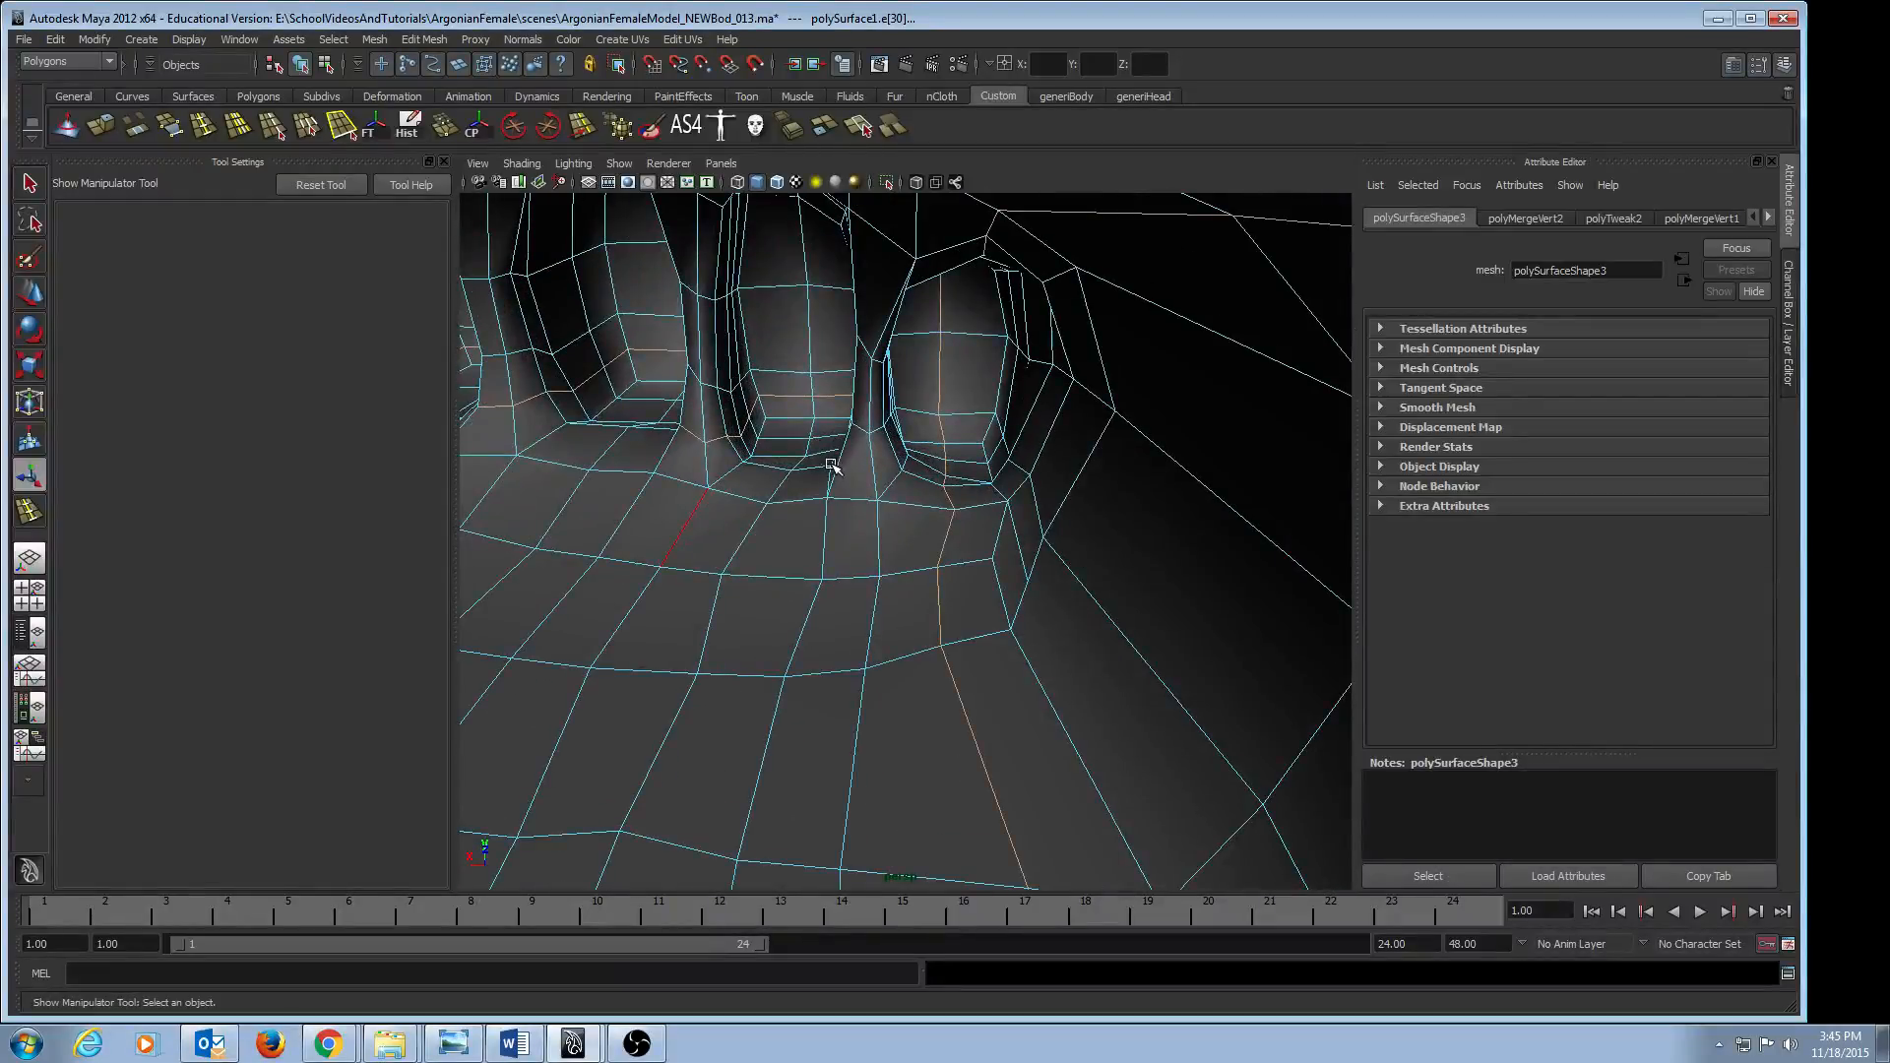
{"action": "left_click_drag", "start_coordinate": [832, 464], "coordinate": [970, 341], "text": "alt"}
{"action": "middle_click_drag", "start_coordinate": [969, 341], "coordinate": [1005, 351], "text": "alt"}
{"action": "right_click_drag", "start_coordinate": [1004, 351], "coordinate": [764, 367], "text": "alt"}
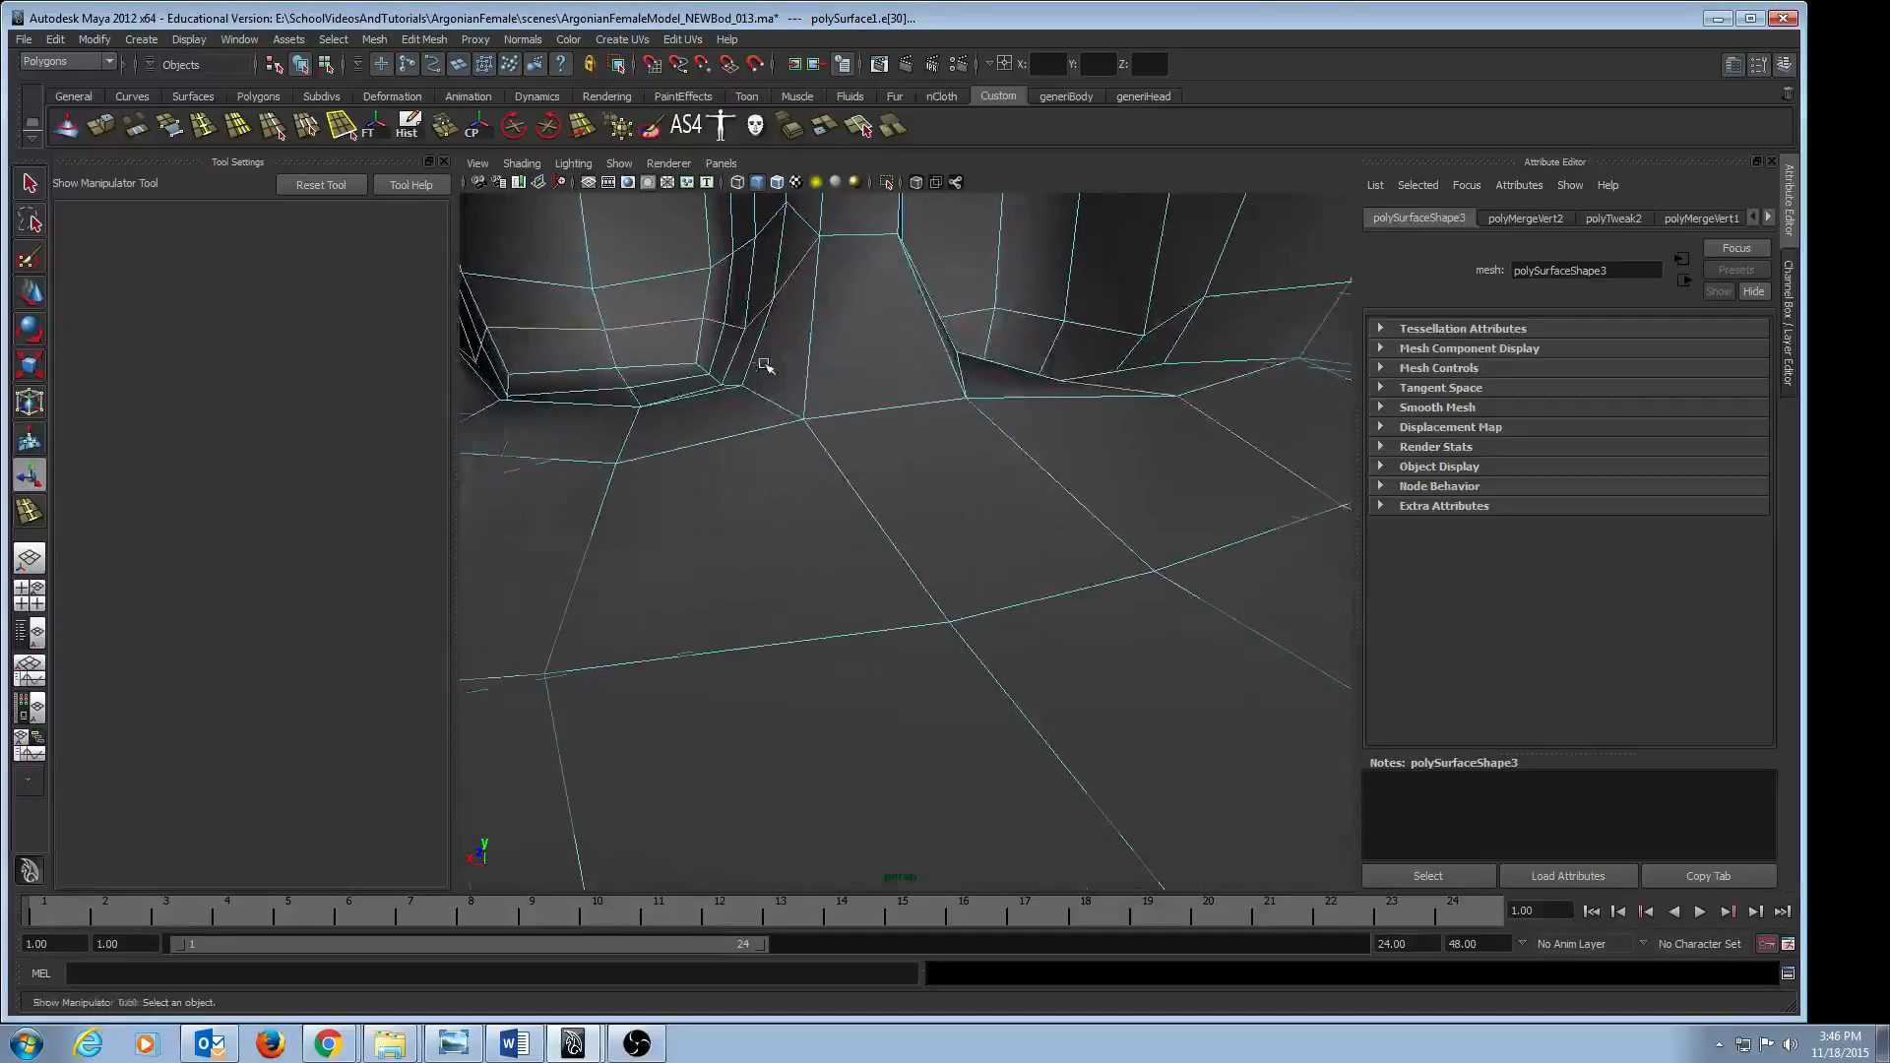
{"action": "left_click_drag", "start_coordinate": [764, 367], "coordinate": [816, 362], "text": "alt"}
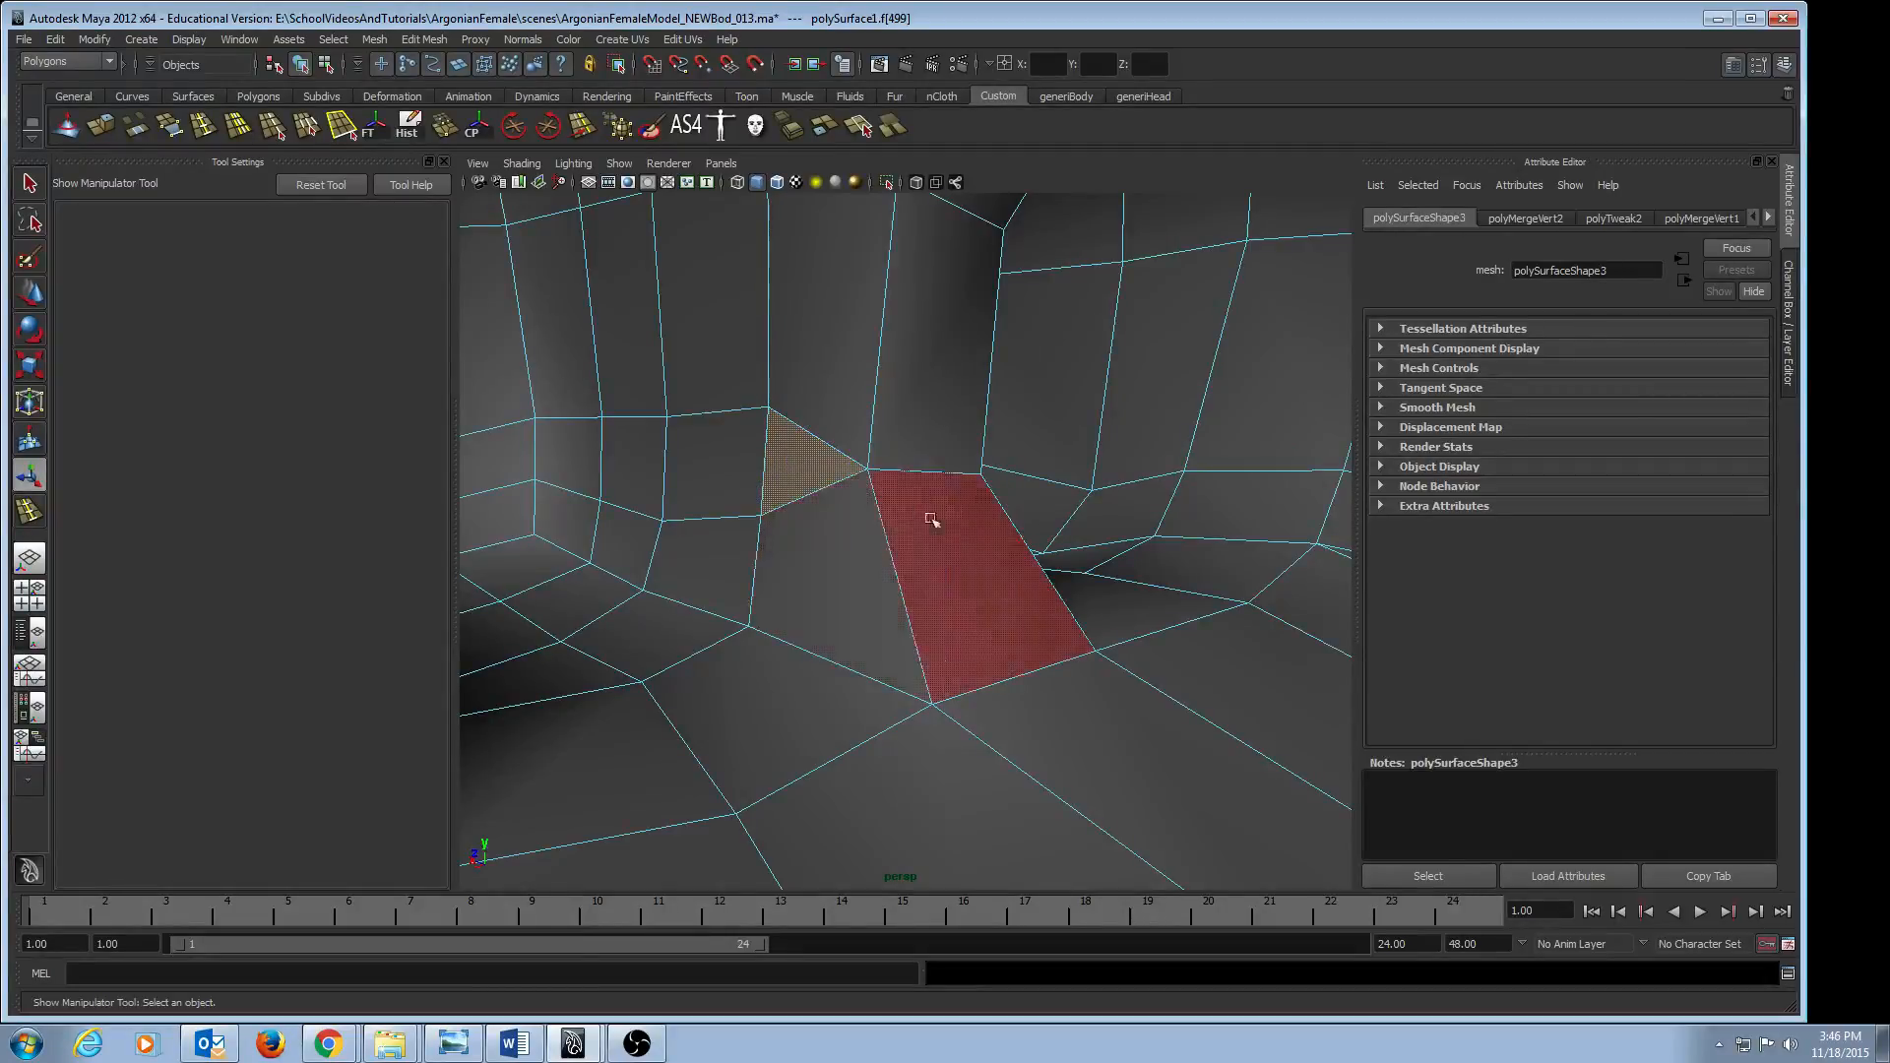
{"action": "left_click_drag", "start_coordinate": [933, 482], "coordinate": [1013, 473], "text": "alt"}
{"action": "right_click_drag", "start_coordinate": [1013, 472], "coordinate": [804, 430], "text": "alt"}
{"action": "left_click", "coordinate": [806, 430]}
- Select the whole foot mesh and examine its outer shape from the side, heel and inner arch
{"action": "right_click_drag", "start_coordinate": [1142, 435], "coordinate": [814, 489], "text": "alt"}
{"action": "left_click_drag", "start_coordinate": [814, 489], "coordinate": [980, 521], "text": "alt"}
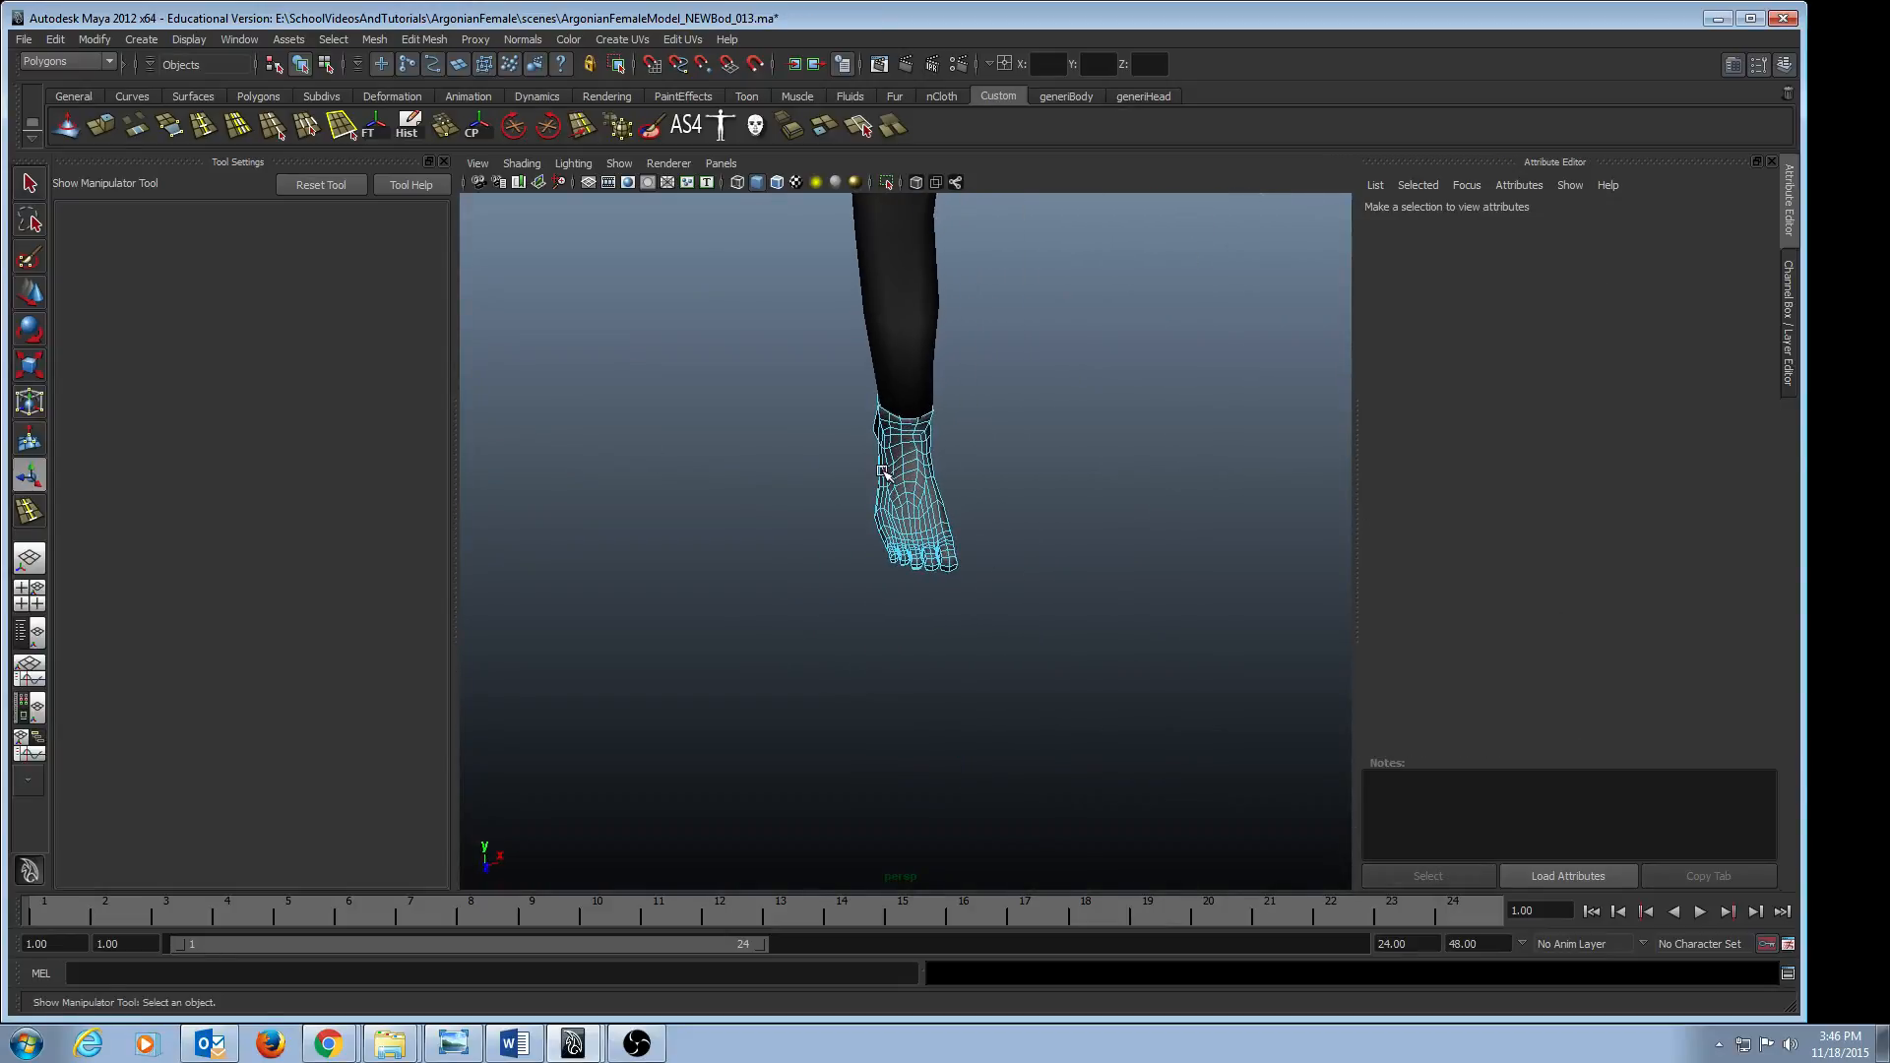
{"action": "left_click", "coordinate": [933, 485]}
{"action": "left_click_drag", "start_coordinate": [974, 543], "coordinate": [1059, 539], "text": "alt"}
{"action": "right_click_drag", "start_coordinate": [783, 527], "coordinate": [813, 532], "text": "alt"}
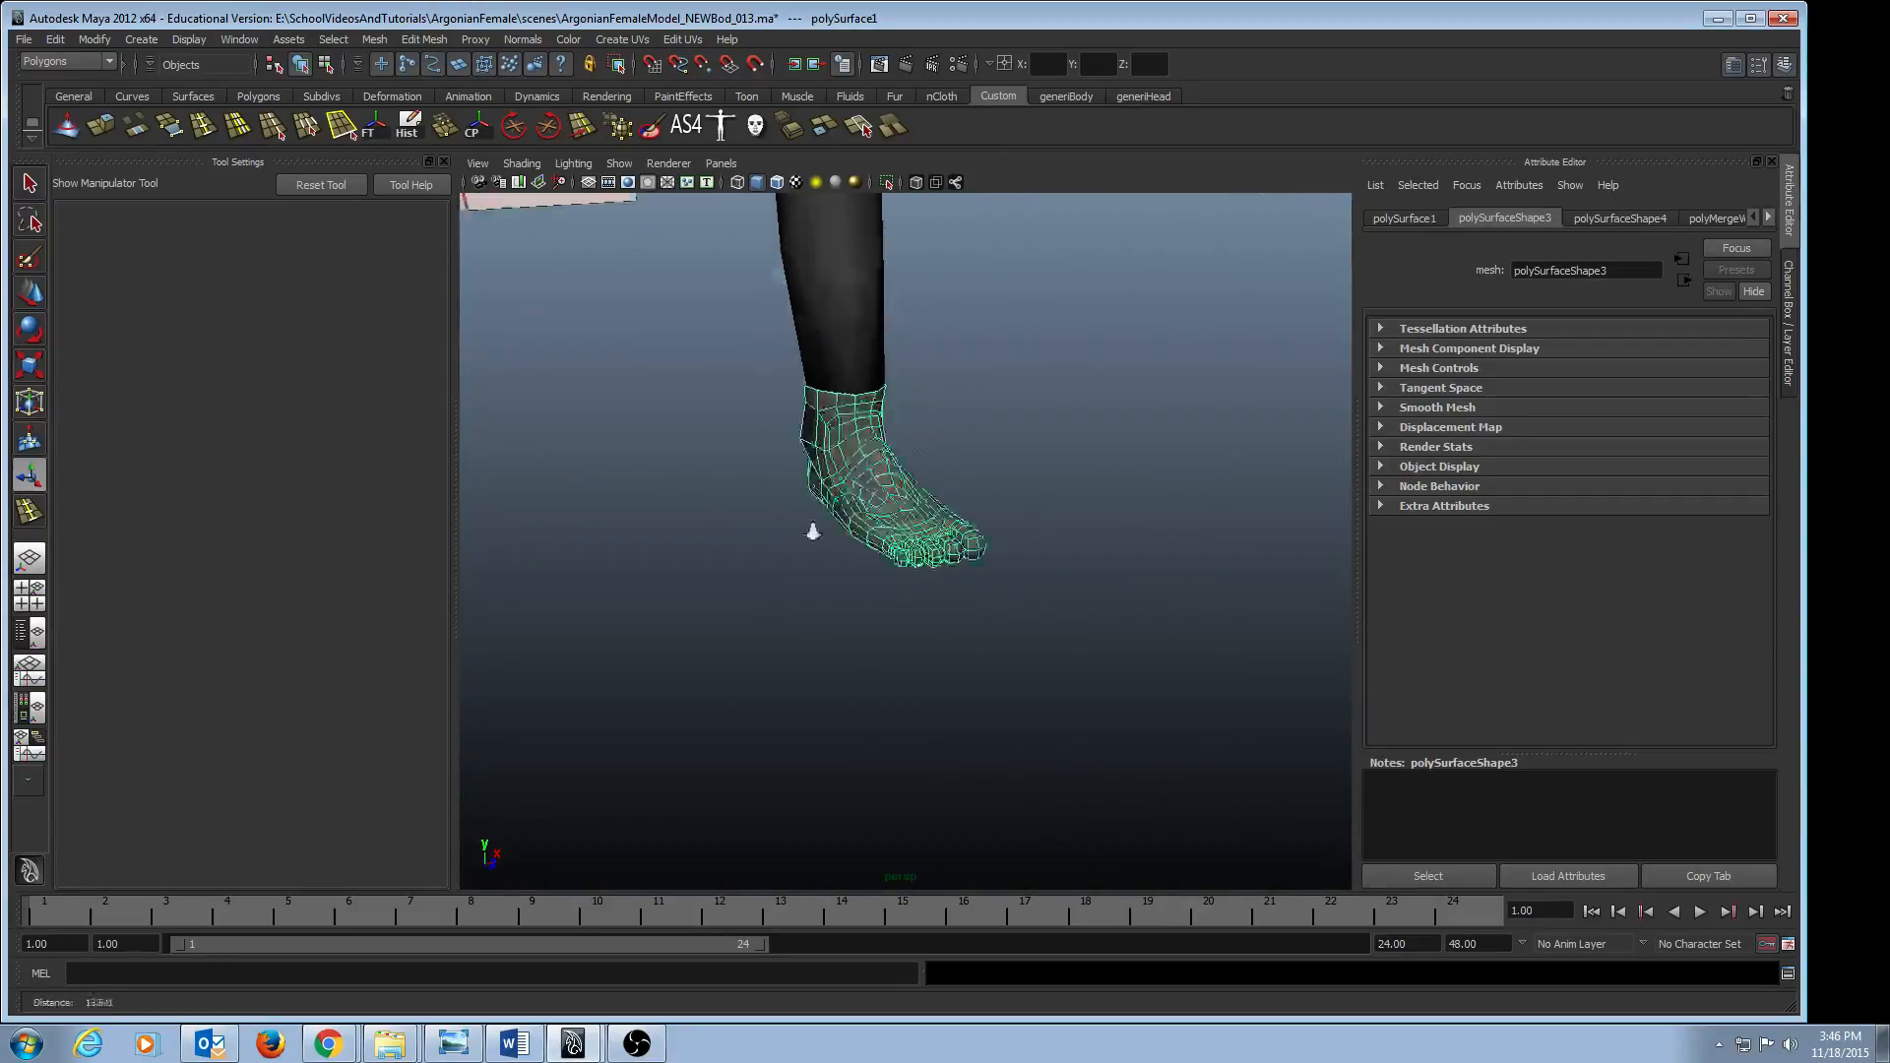
{"action": "left_click_drag", "start_coordinate": [922, 603], "coordinate": [648, 445], "text": "alt"}
{"action": "left_click_drag", "start_coordinate": [883, 528], "coordinate": [714, 433], "text": "alt"}
{"action": "right_click_drag", "start_coordinate": [741, 429], "coordinate": [886, 494], "text": "alt"}
{"action": "left_click_drag", "start_coordinate": [886, 493], "coordinate": [768, 455], "text": "alt"}
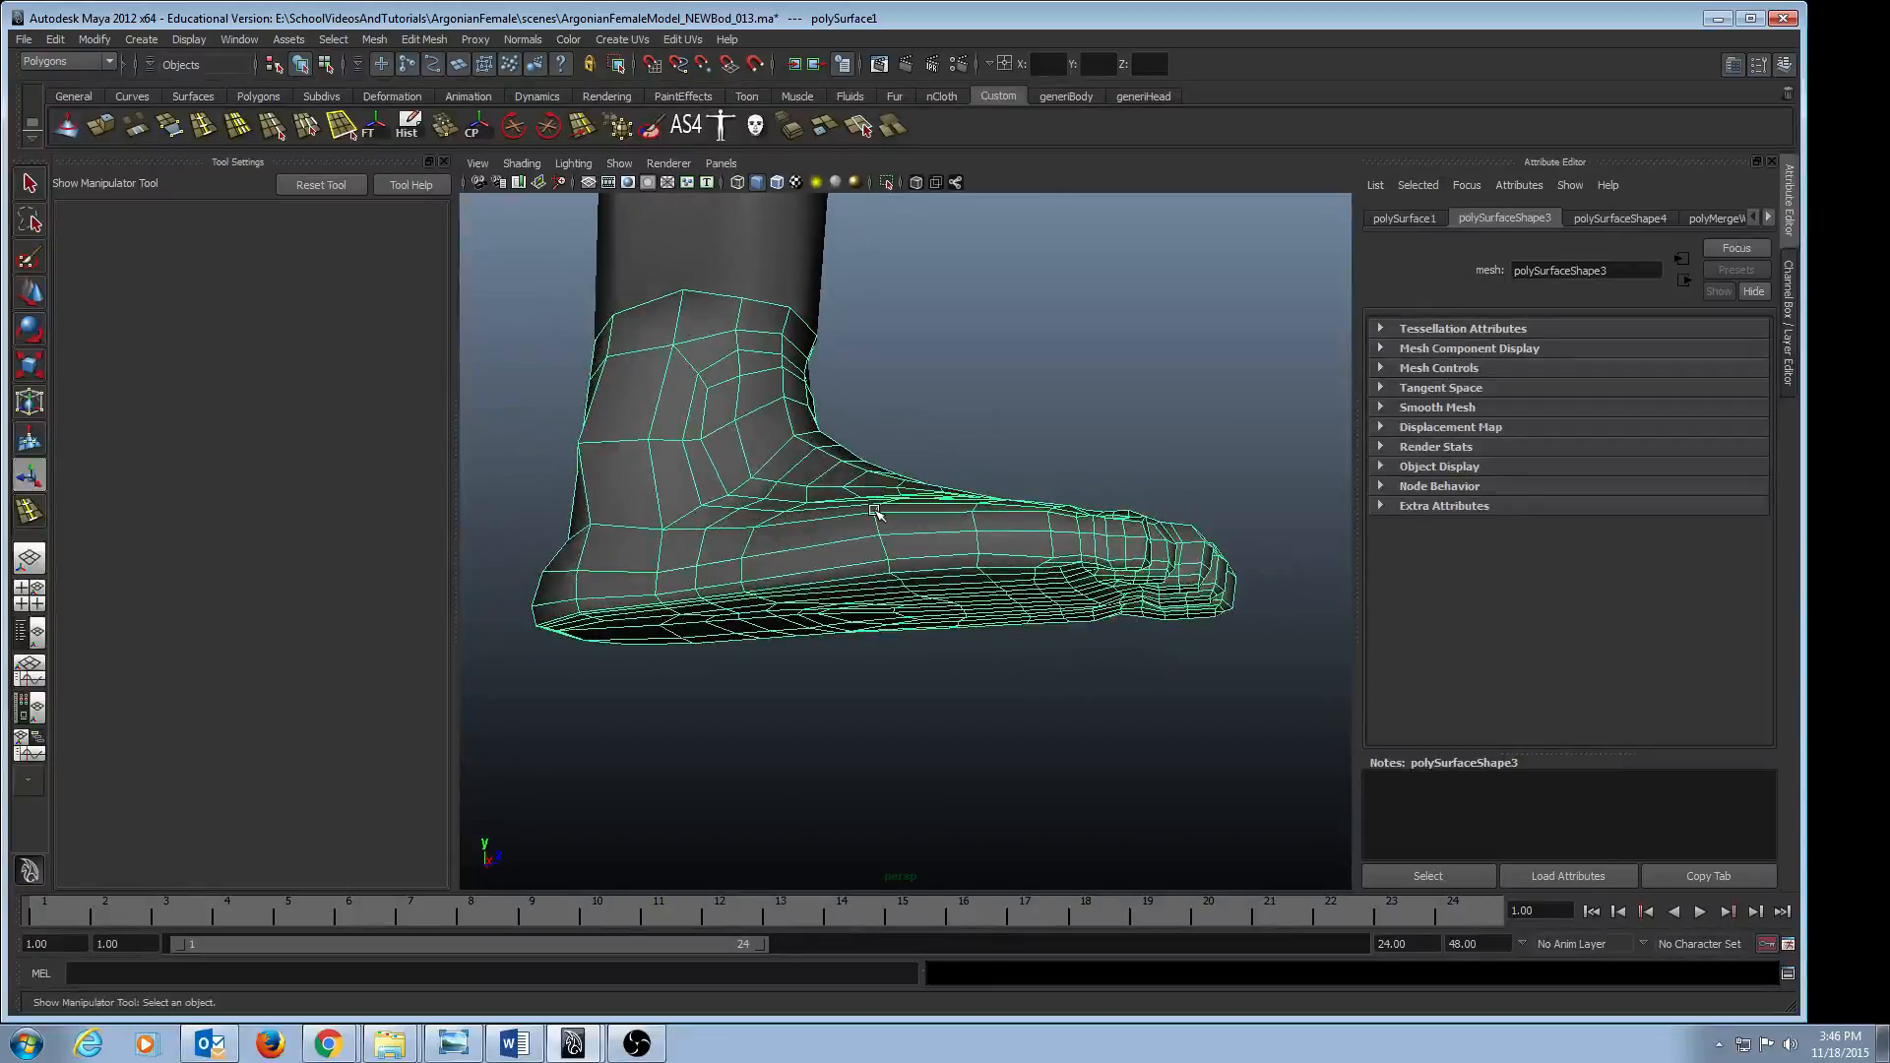
{"action": "left_click_drag", "start_coordinate": [976, 510], "coordinate": [900, 635], "text": "alt"}
{"action": "right_click_drag", "start_coordinate": [901, 635], "coordinate": [926, 655], "text": "alt"}
{"action": "left_click_drag", "start_coordinate": [926, 656], "coordinate": [853, 575], "text": "alt"}
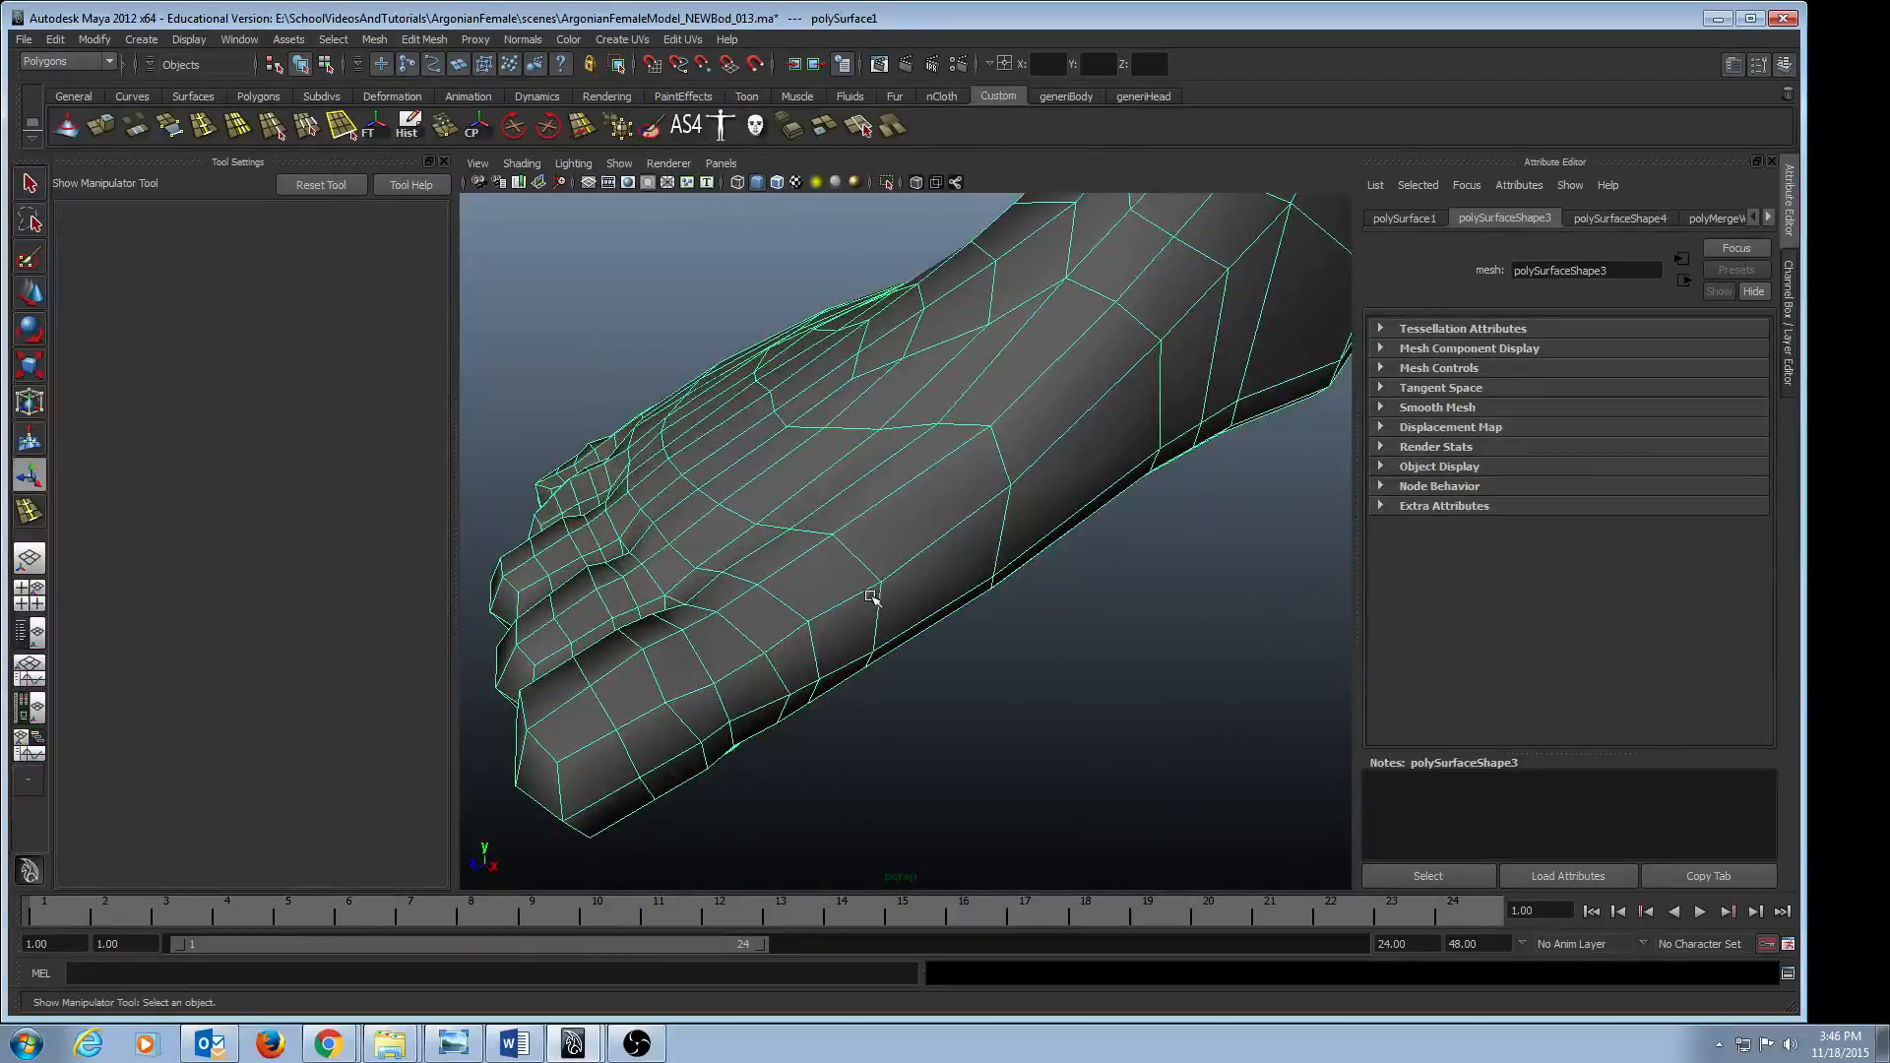
- Switch to component editing and select the faces under the ball of the foot with soft selection for the Move tool
{"action": "right_click_drag", "start_coordinate": [831, 597], "coordinate": [787, 595]}
{"action": "left_click_drag", "start_coordinate": [882, 588], "coordinate": [970, 448], "text": "alt"}
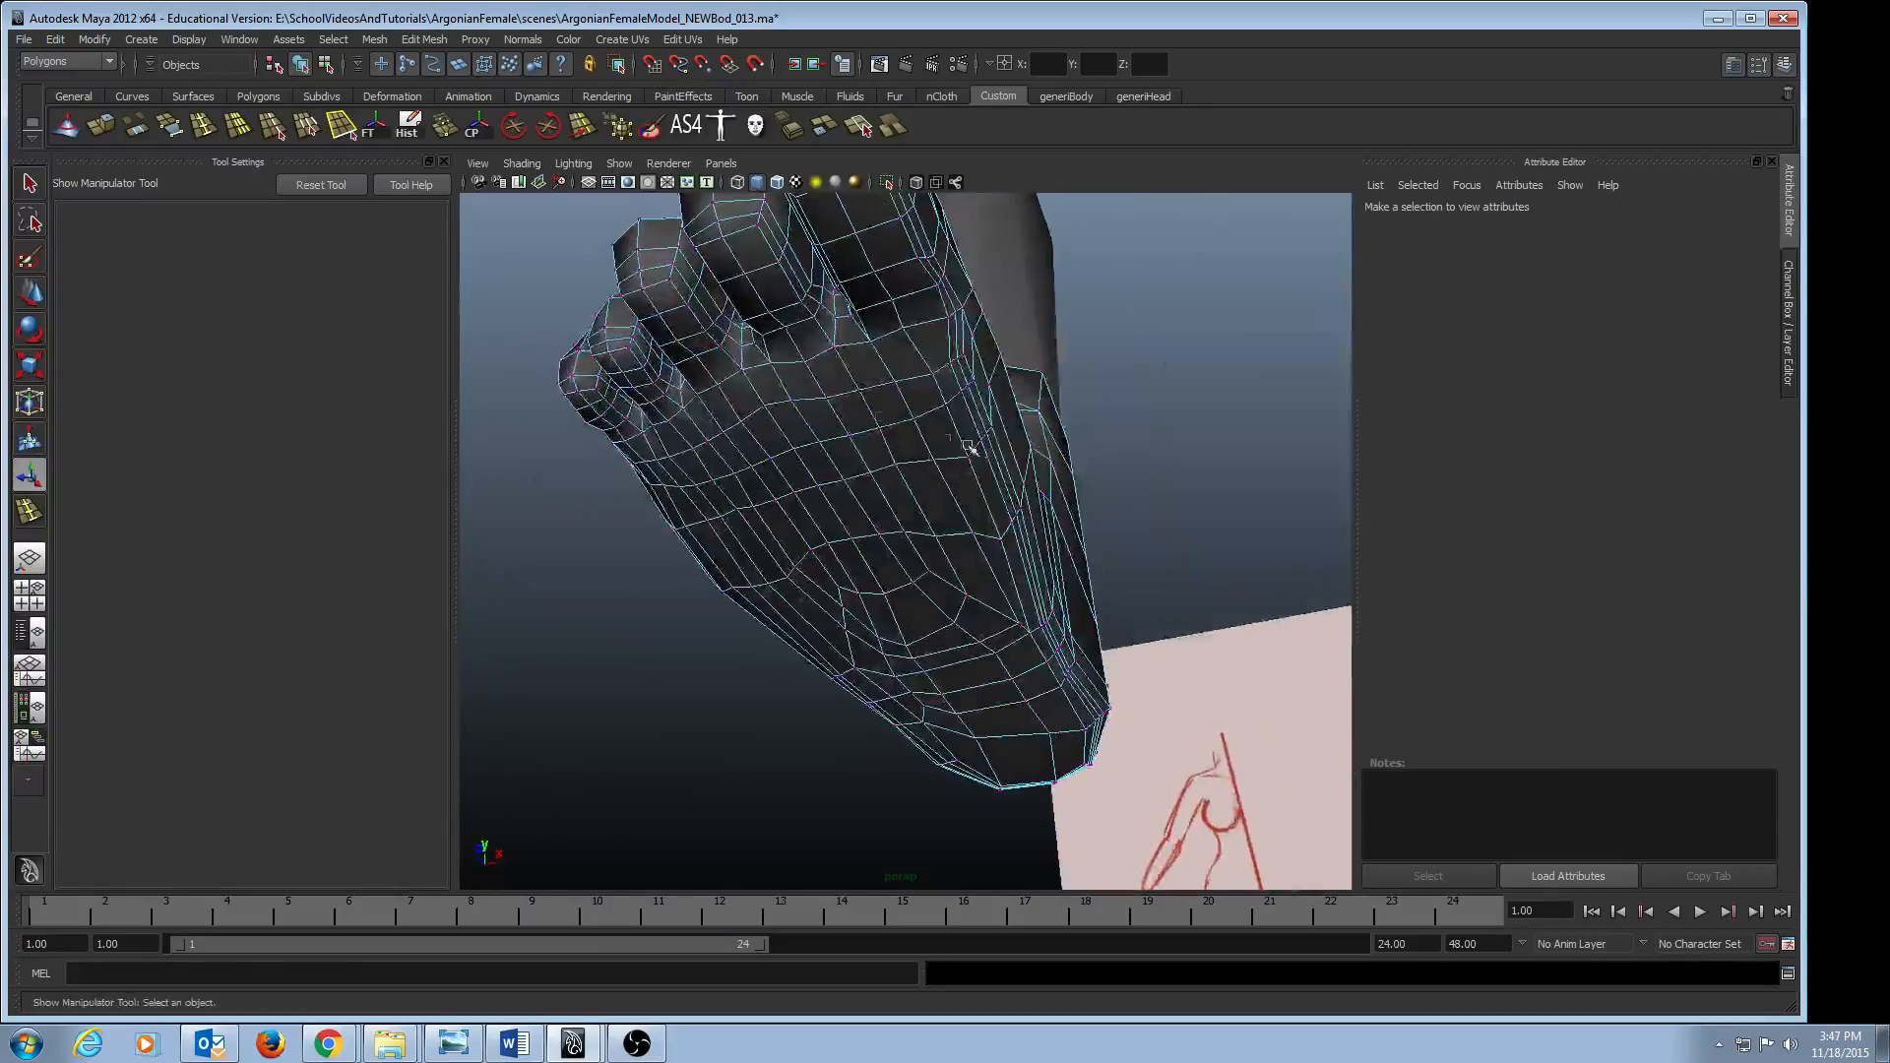
{"action": "left_click", "coordinate": [894, 408]}
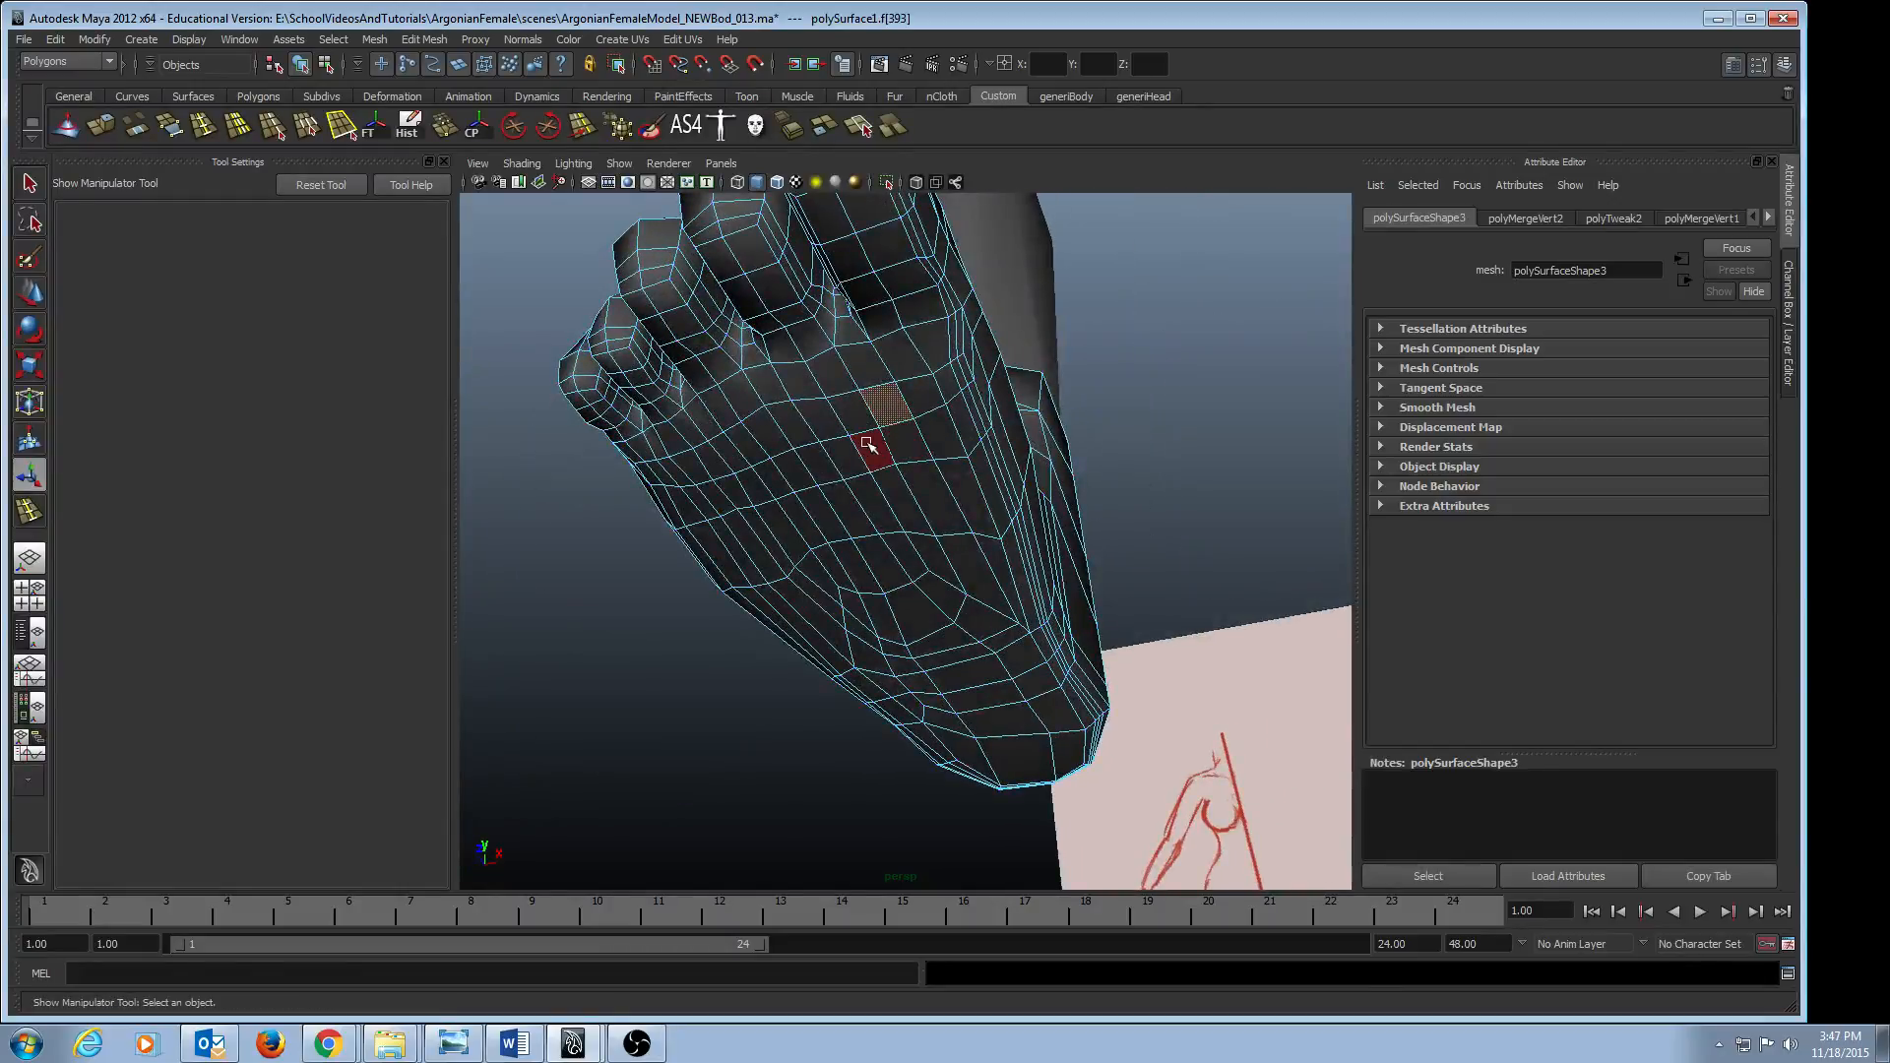
{"action": "key", "text": "w"}
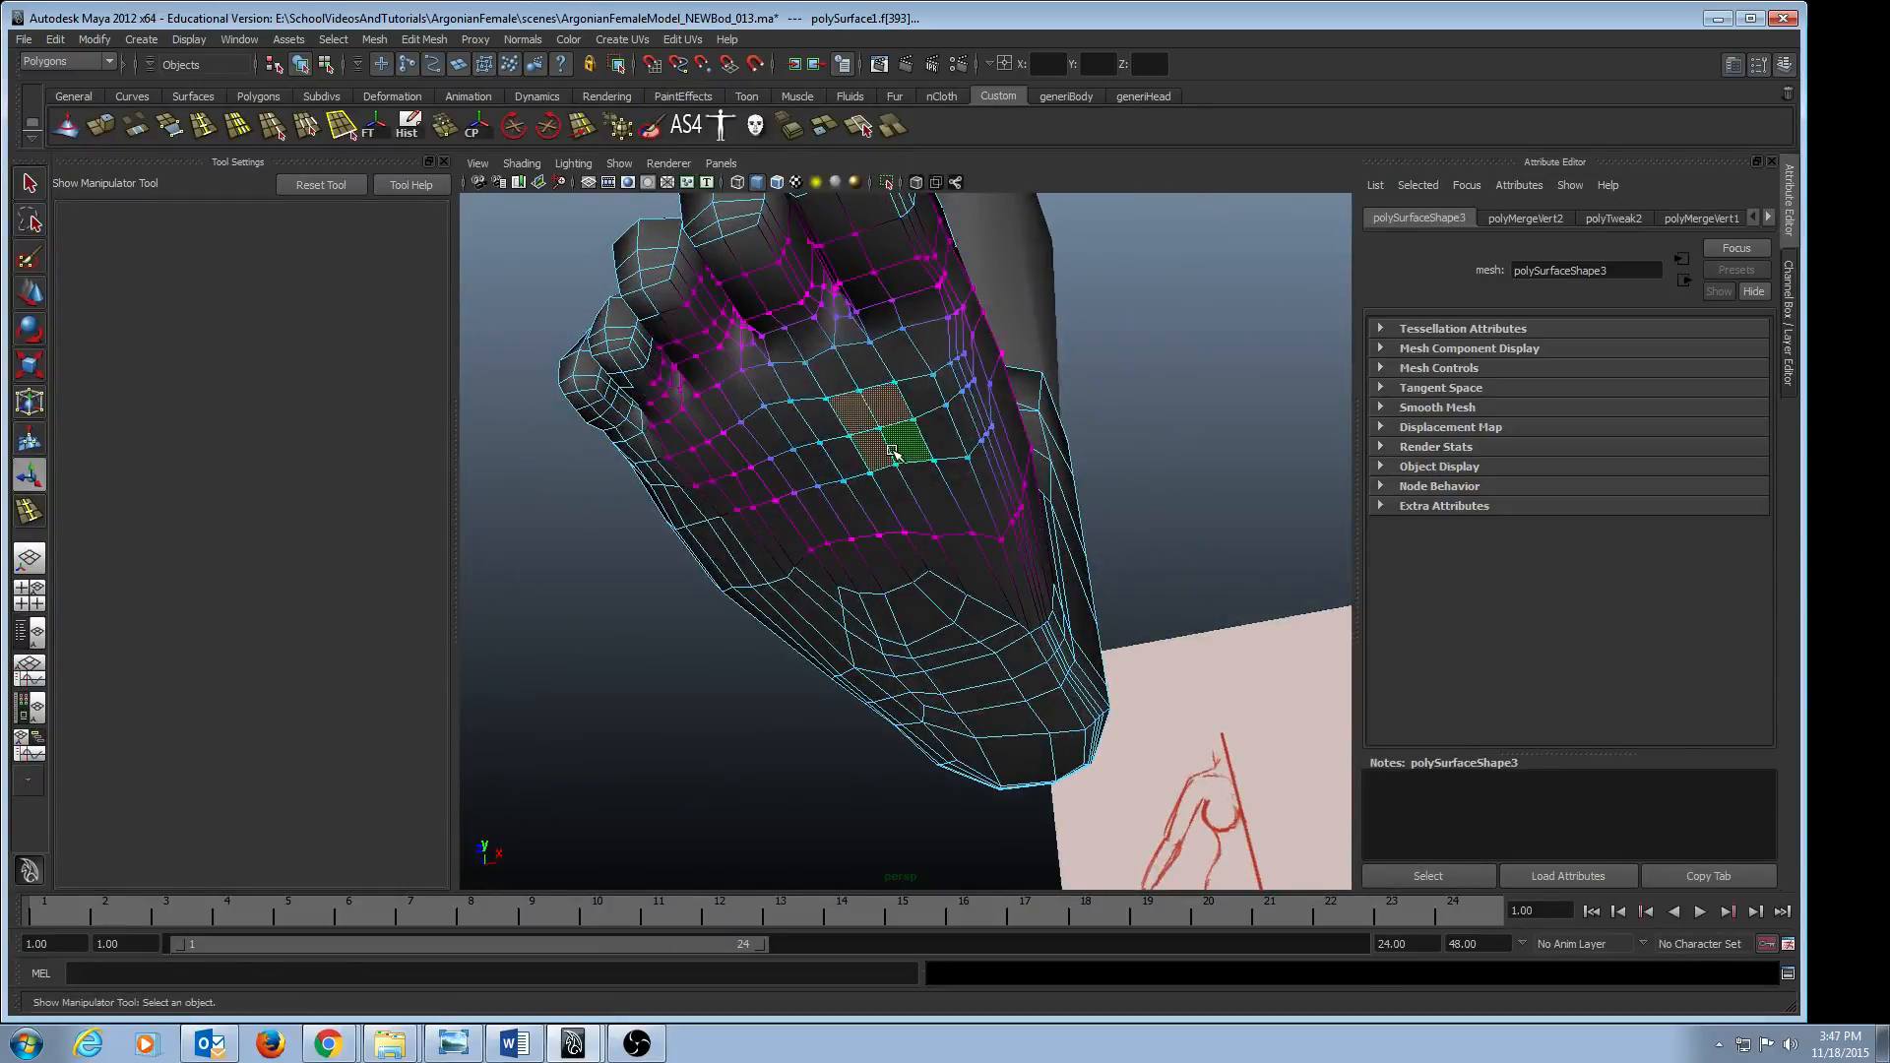
{"action": "mouse_move", "coordinate": [893, 452]}
{"action": "left_mouse_down", "text": "alt"}
{"action": "mouse_move", "coordinate": [857, 374]}
{"action": "mouse_move", "coordinate": [933, 469]}
{"action": "mouse_move", "coordinate": [1056, 513]}
{"action": "mouse_move", "coordinate": [924, 474]}
{"action": "left_mouse_up", "text": "alt"}
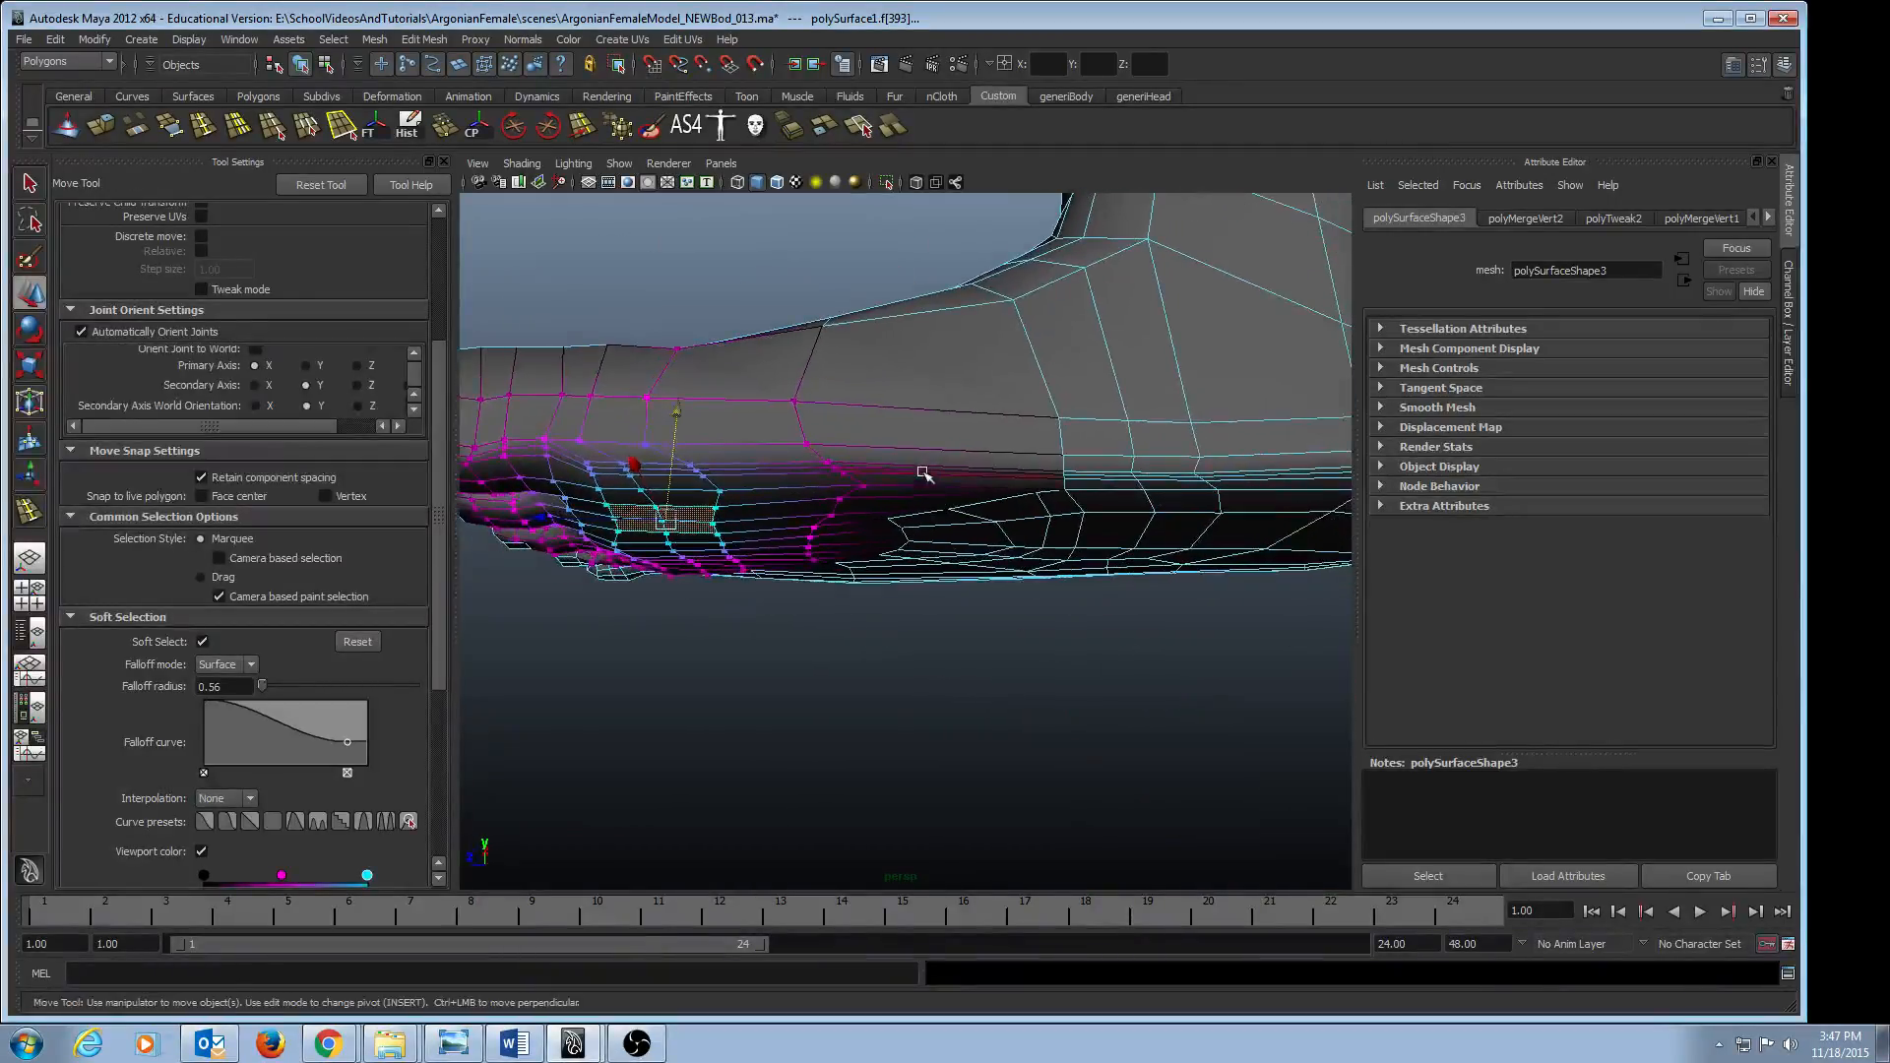
{"action": "left_click", "coordinate": [933, 502]}
{"action": "left_click_drag", "start_coordinate": [933, 397], "coordinate": [1038, 567]}
- Adjust the faces along the inner edge of the sole, from the arch to the heel, using Move with soft selection
{"action": "left_click", "coordinate": [1022, 474]}
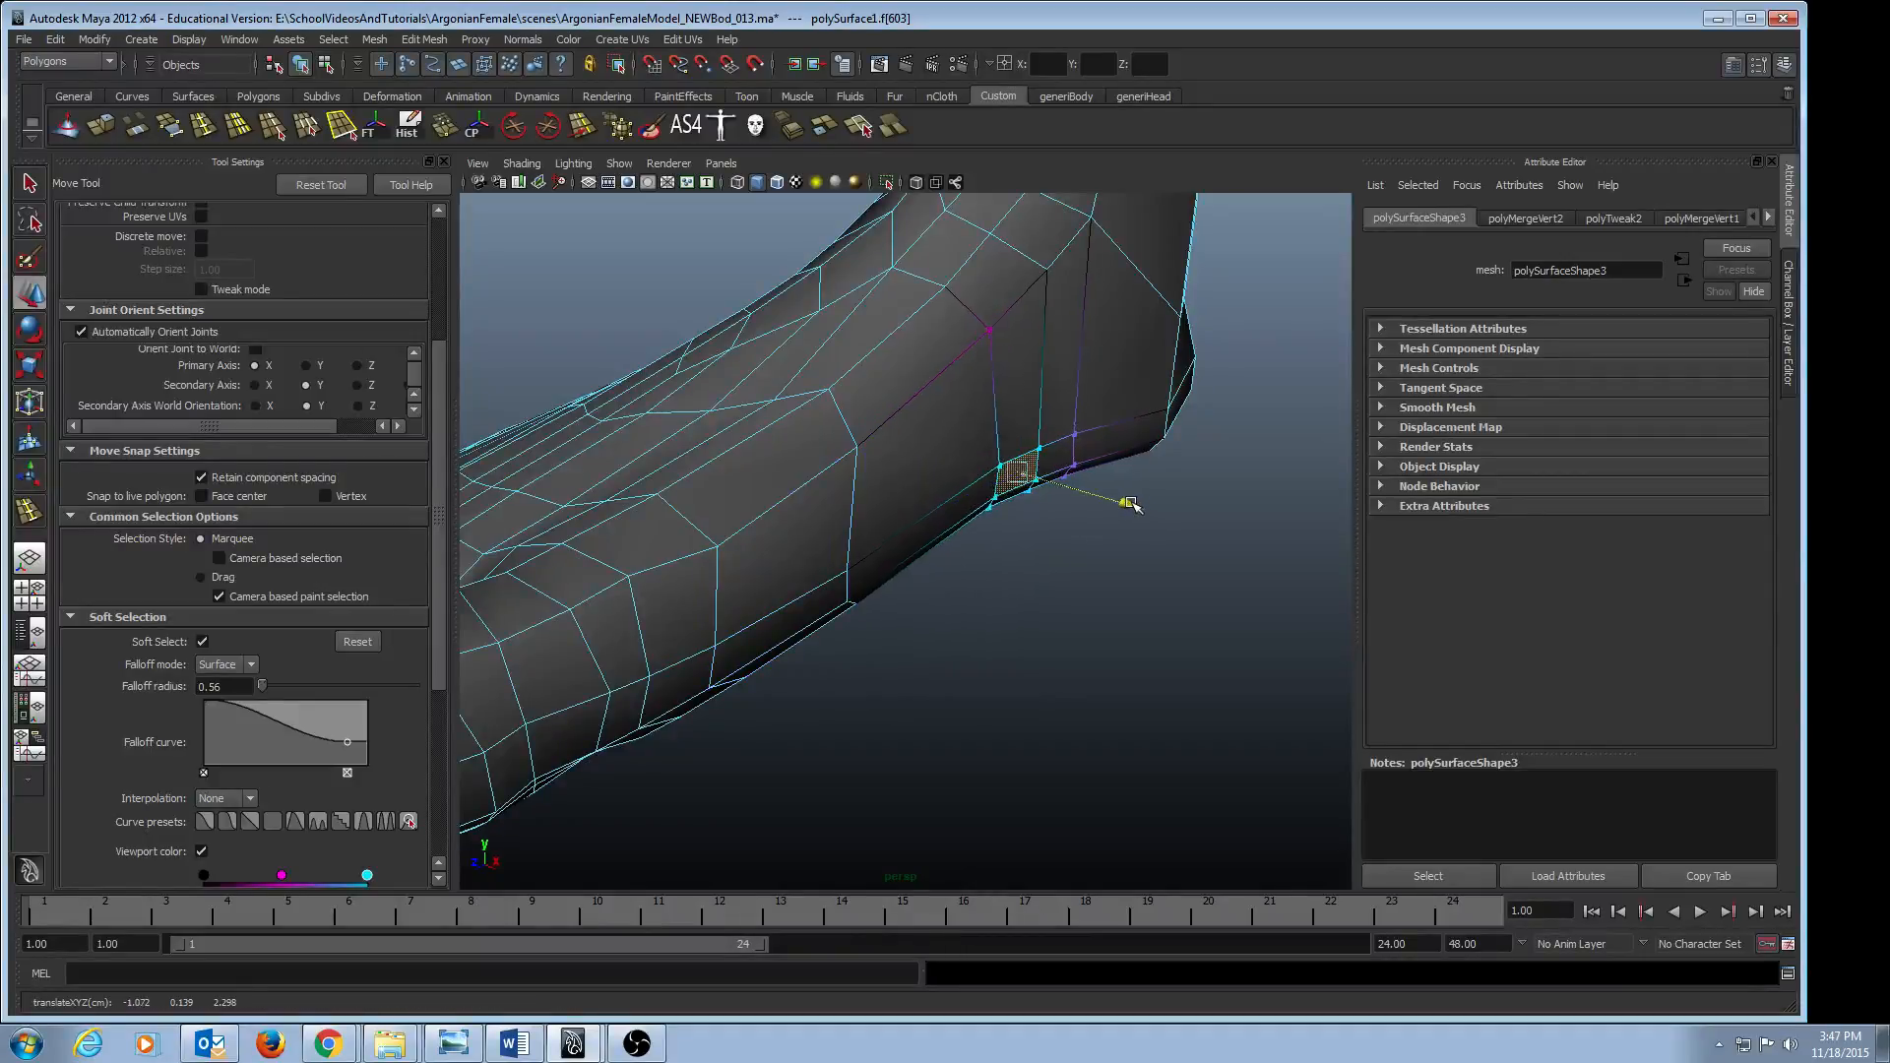
{"action": "left_click_drag", "start_coordinate": [1045, 558], "coordinate": [1119, 554], "text": "alt"}
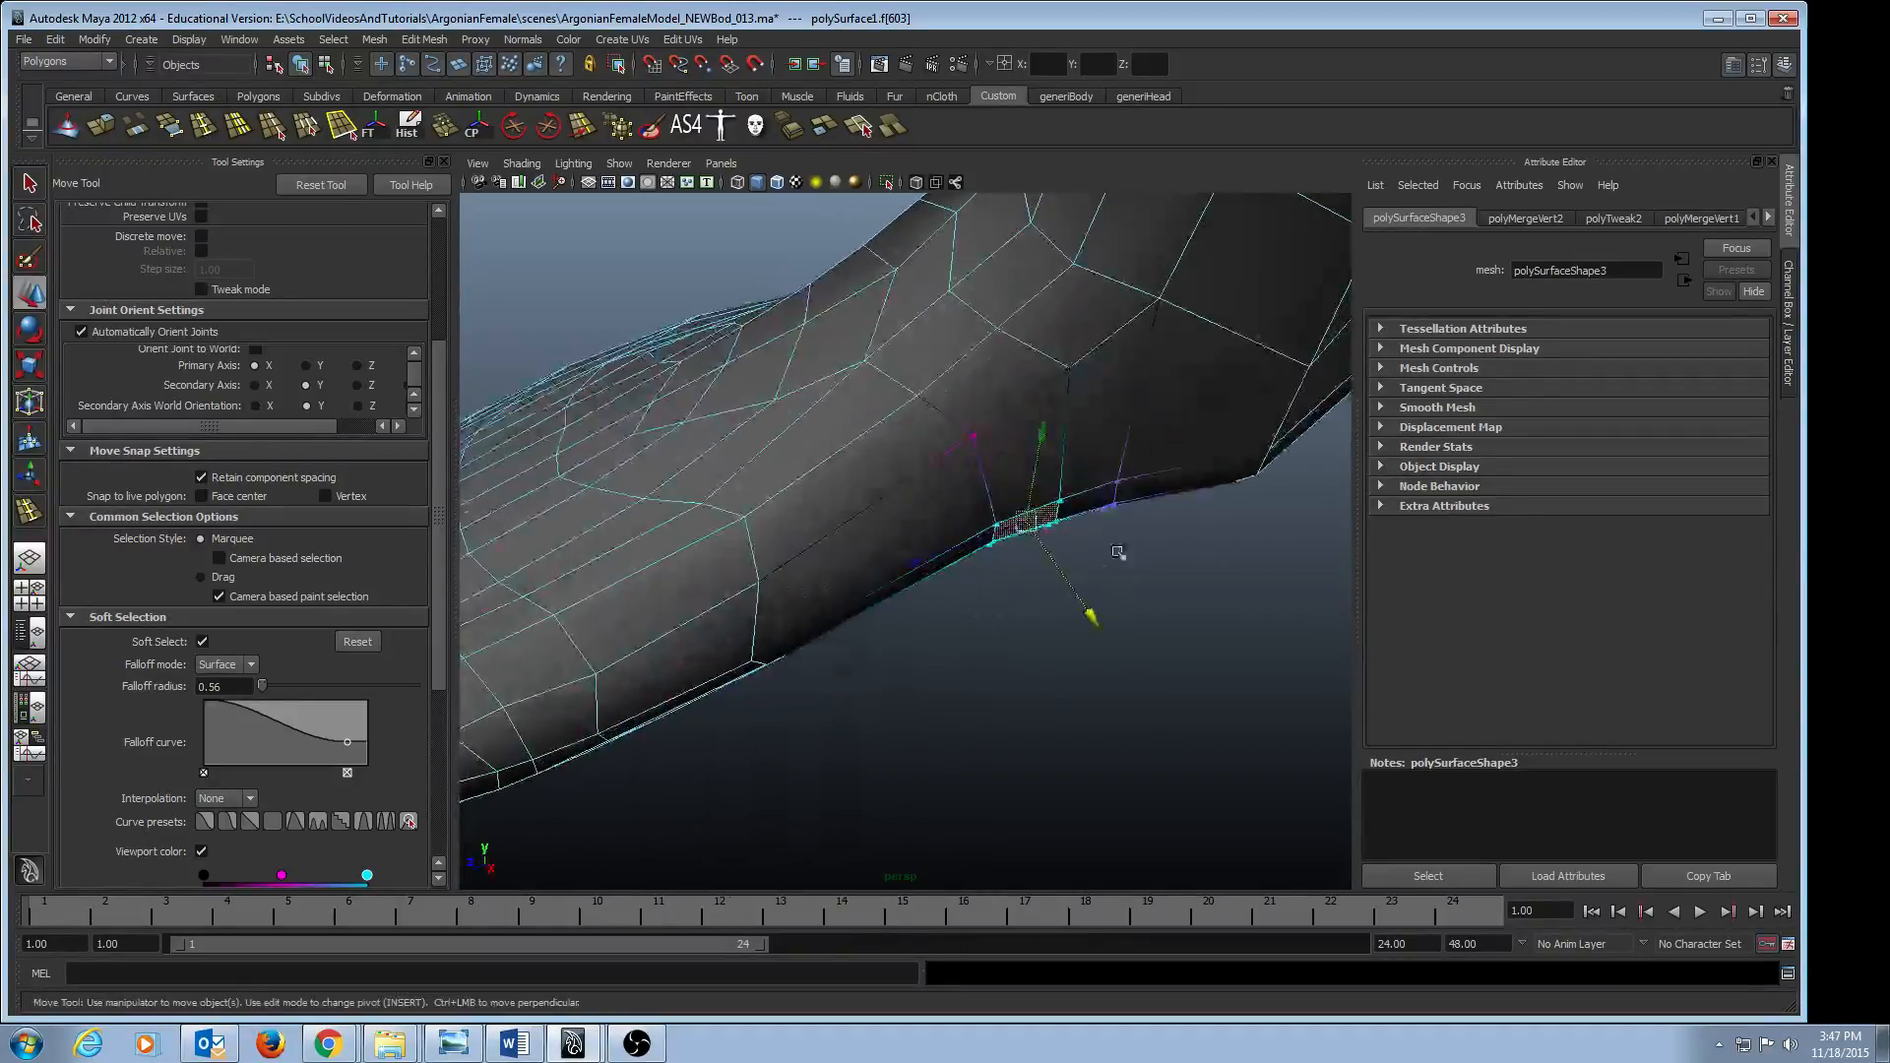
{"action": "left_click", "coordinate": [1211, 477]}
{"action": "left_click_drag", "start_coordinate": [1211, 478], "coordinate": [1061, 562], "text": "alt"}
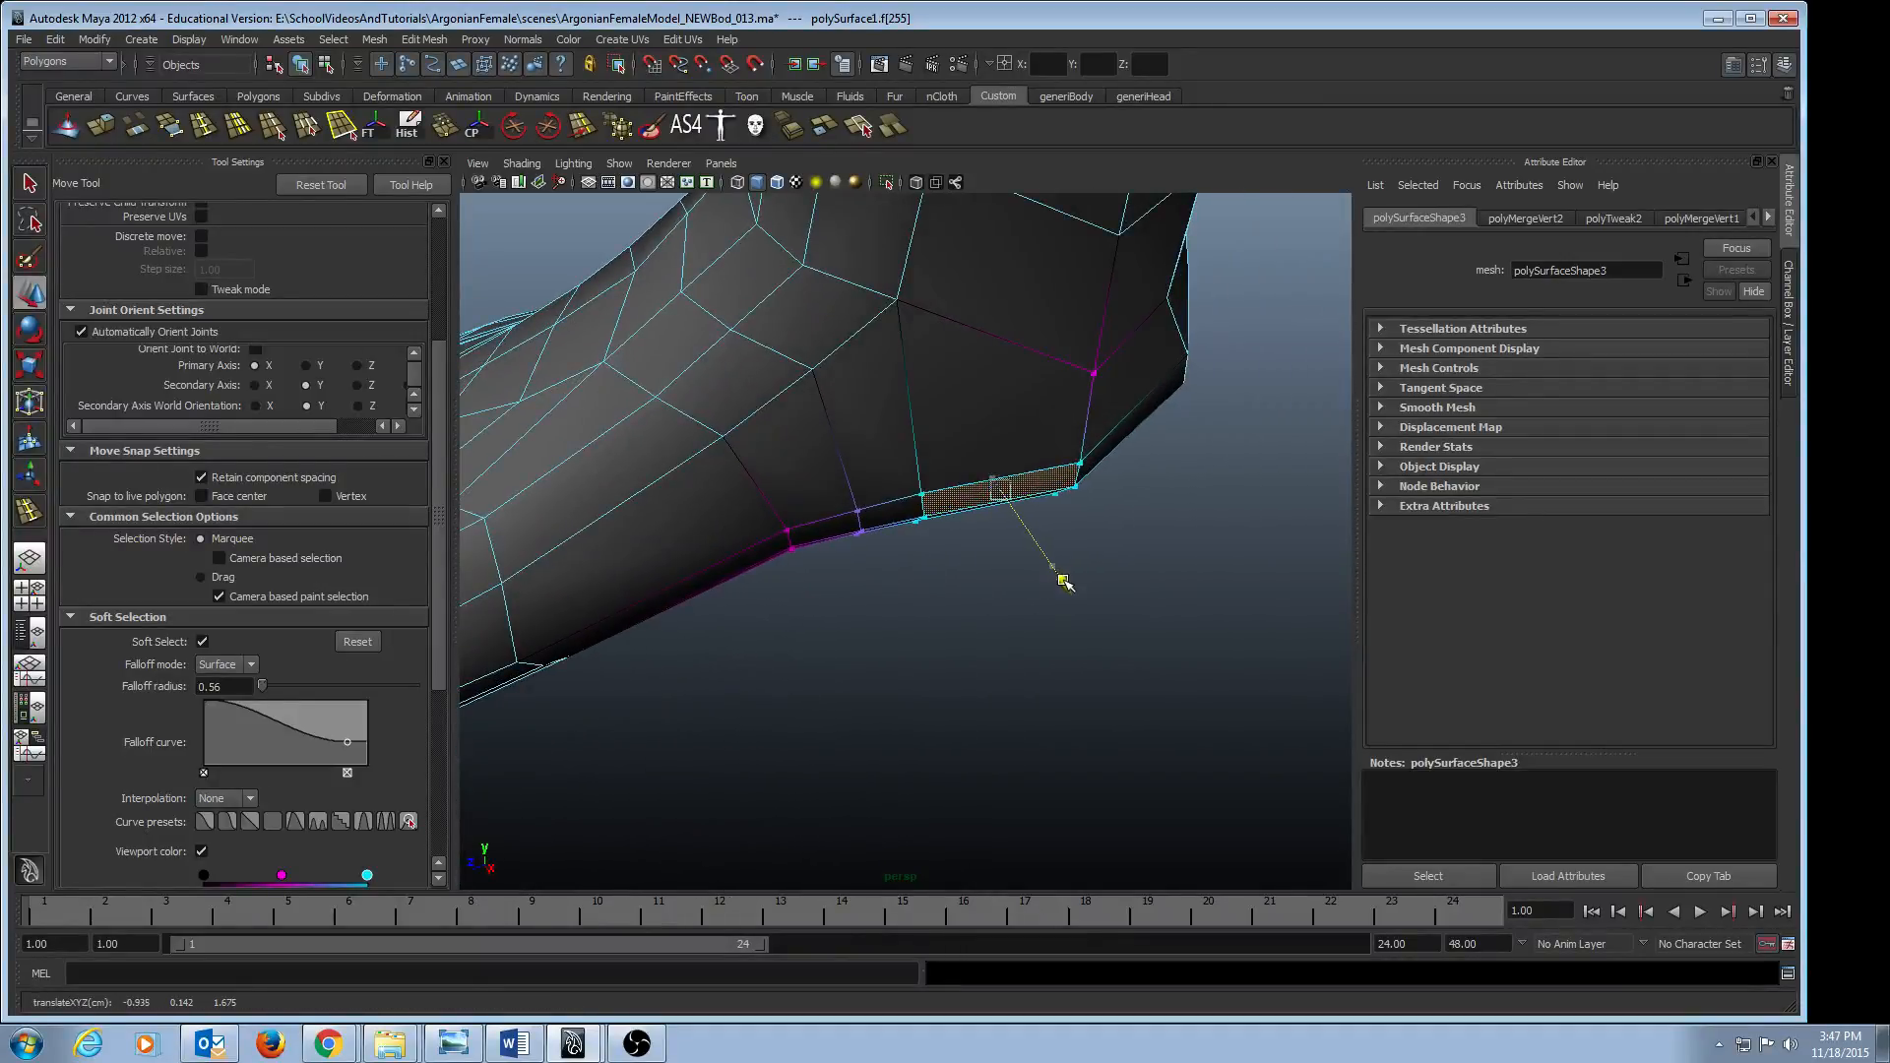
- Reshape the top of the foot near the instep by moving its faces with soft selection
{"action": "right_click_drag", "start_coordinate": [1063, 572], "coordinate": [704, 537], "text": "alt"}
{"action": "left_click_drag", "start_coordinate": [704, 536], "coordinate": [945, 494], "text": "alt"}
{"action": "right_click_drag", "start_coordinate": [776, 482], "coordinate": [885, 424], "text": "alt"}
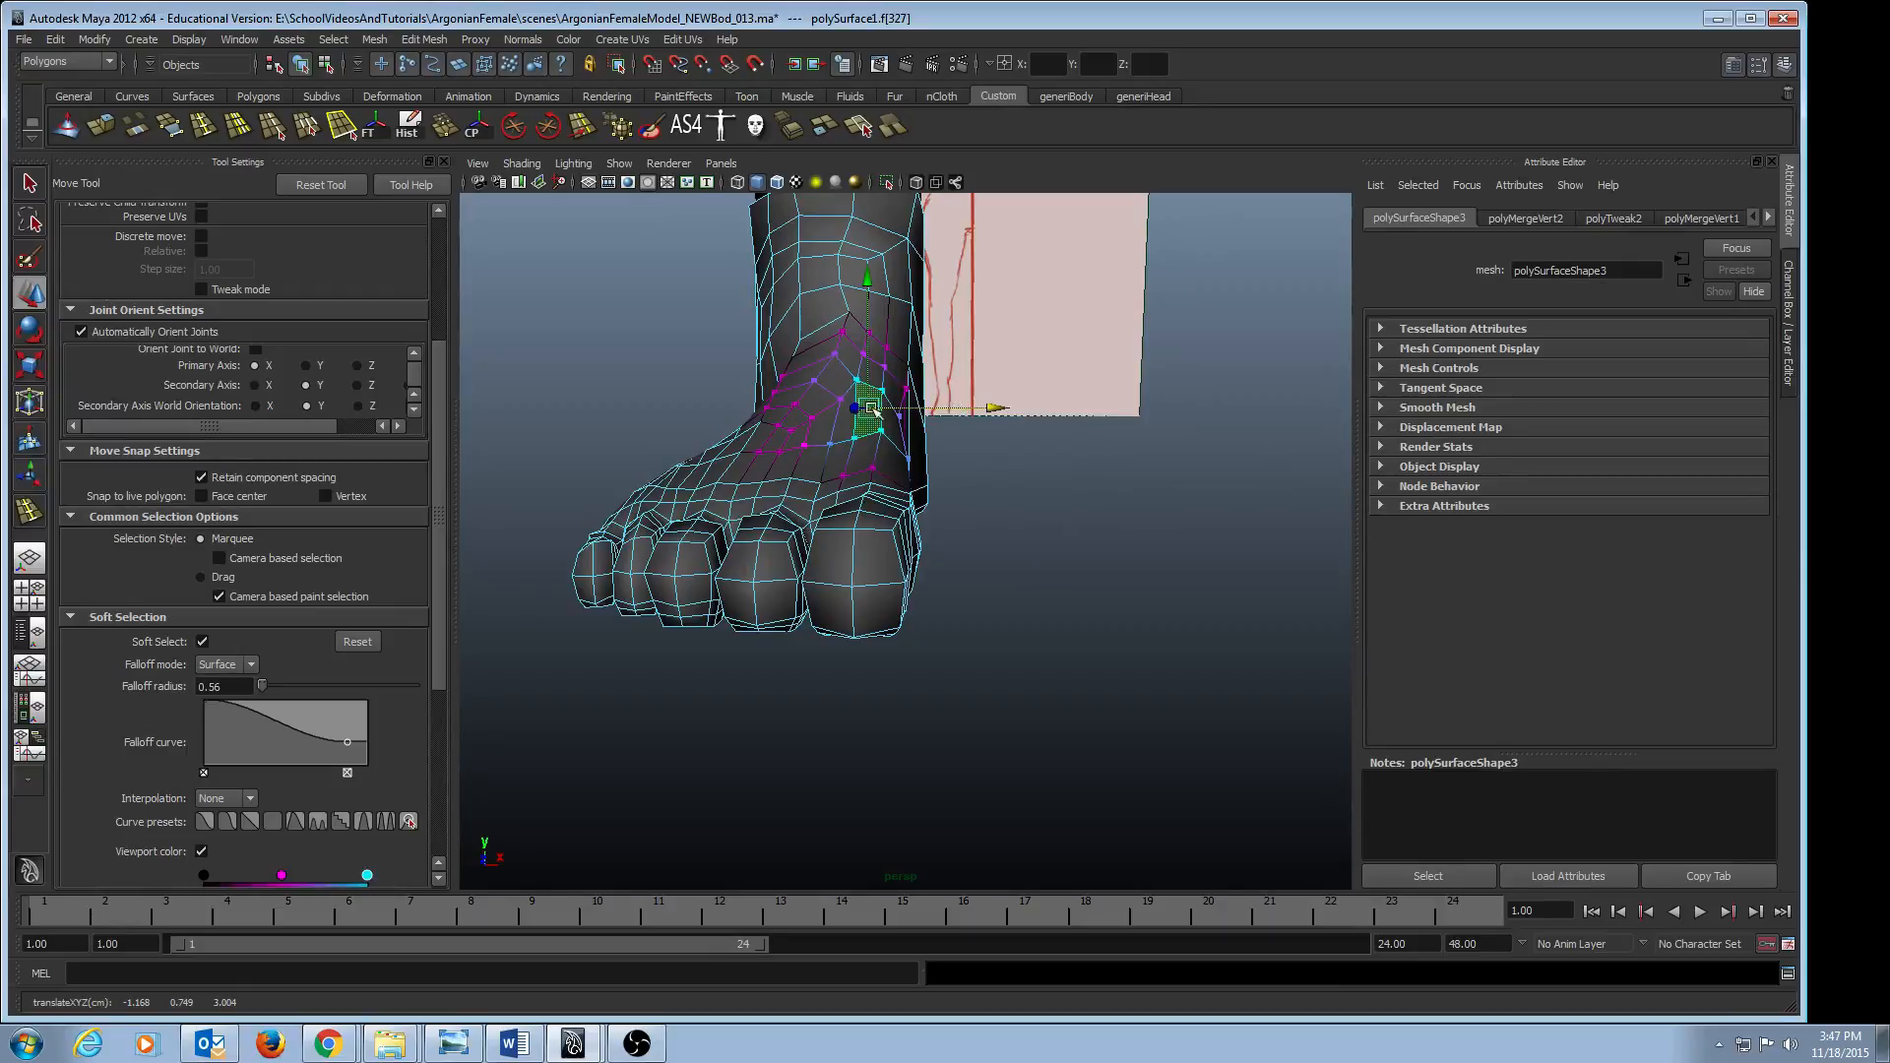
{"action": "left_click_drag", "start_coordinate": [871, 408], "coordinate": [940, 460], "text": "alt"}
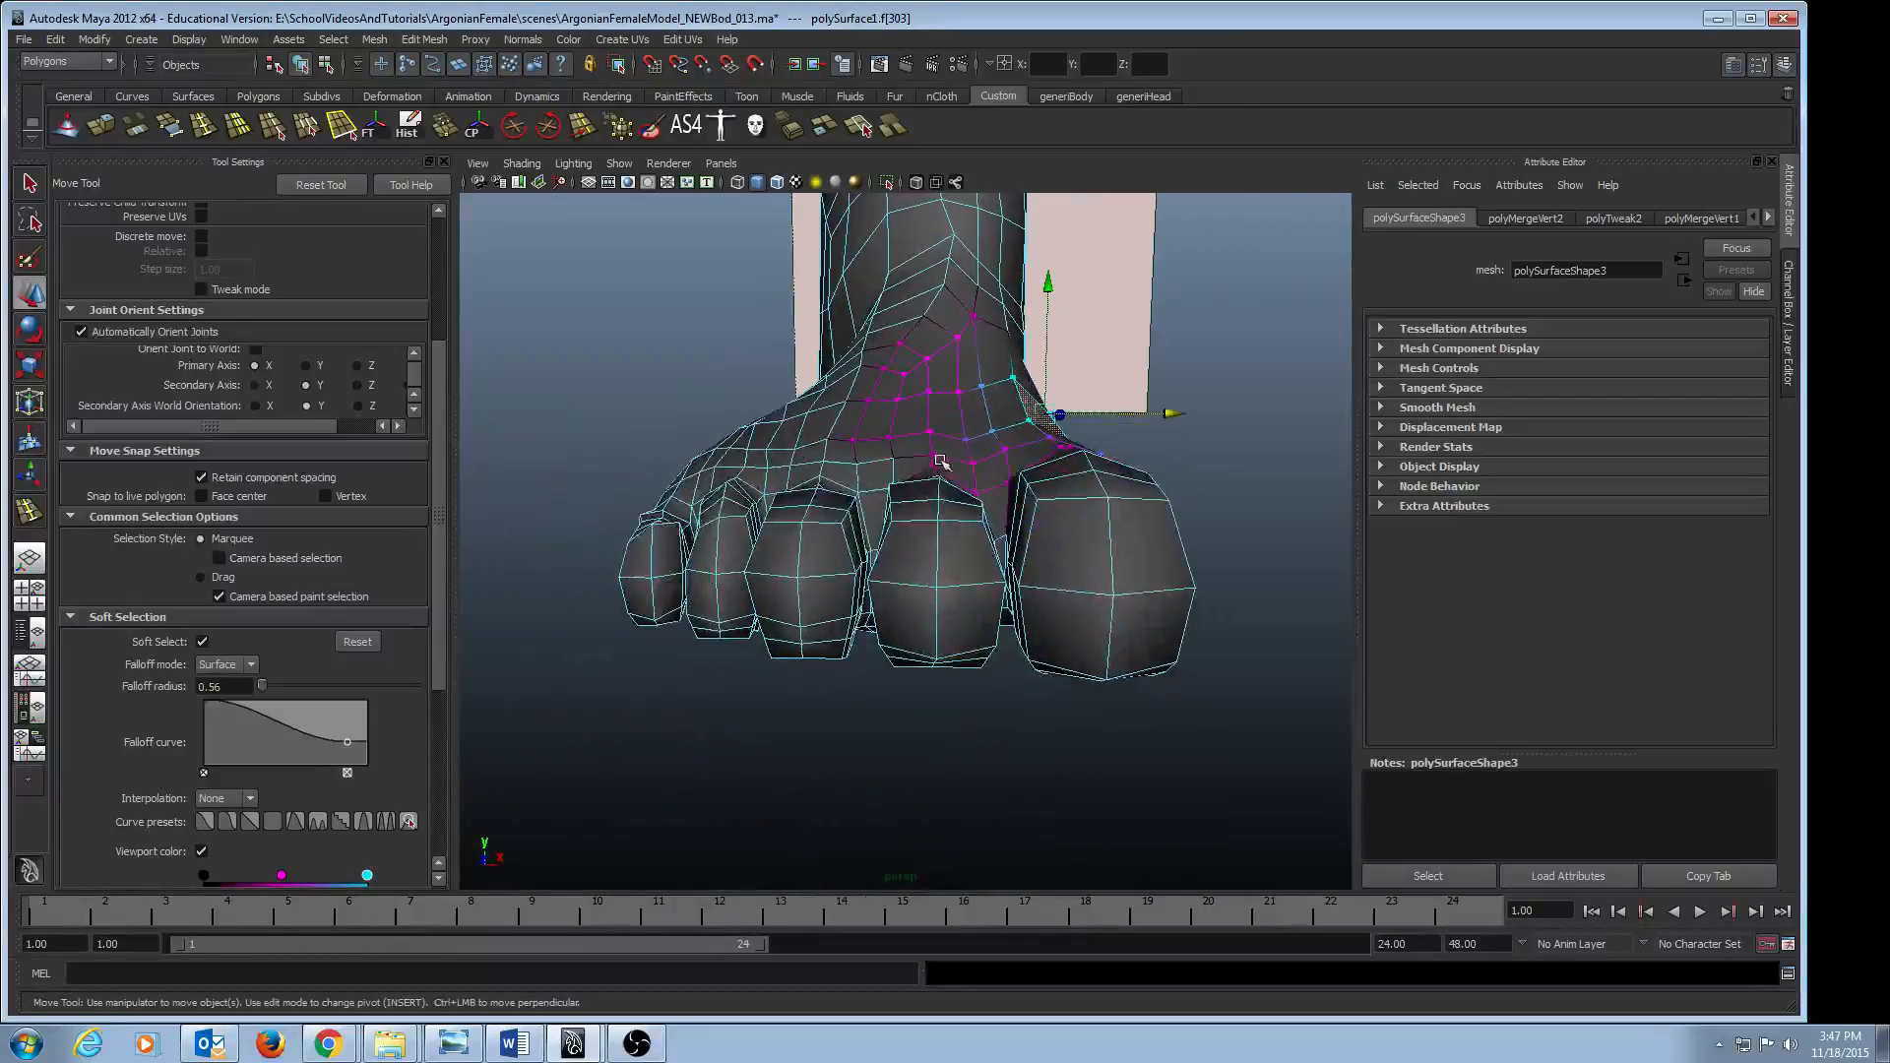
- Select the strip of faces on top of the foot behind the gap between the big and second toes, and turn off soft selection
{"action": "key", "text": "q"}
{"action": "scroll", "coordinate": [916, 512], "scroll_direction": "down", "scroll_amount": 6}
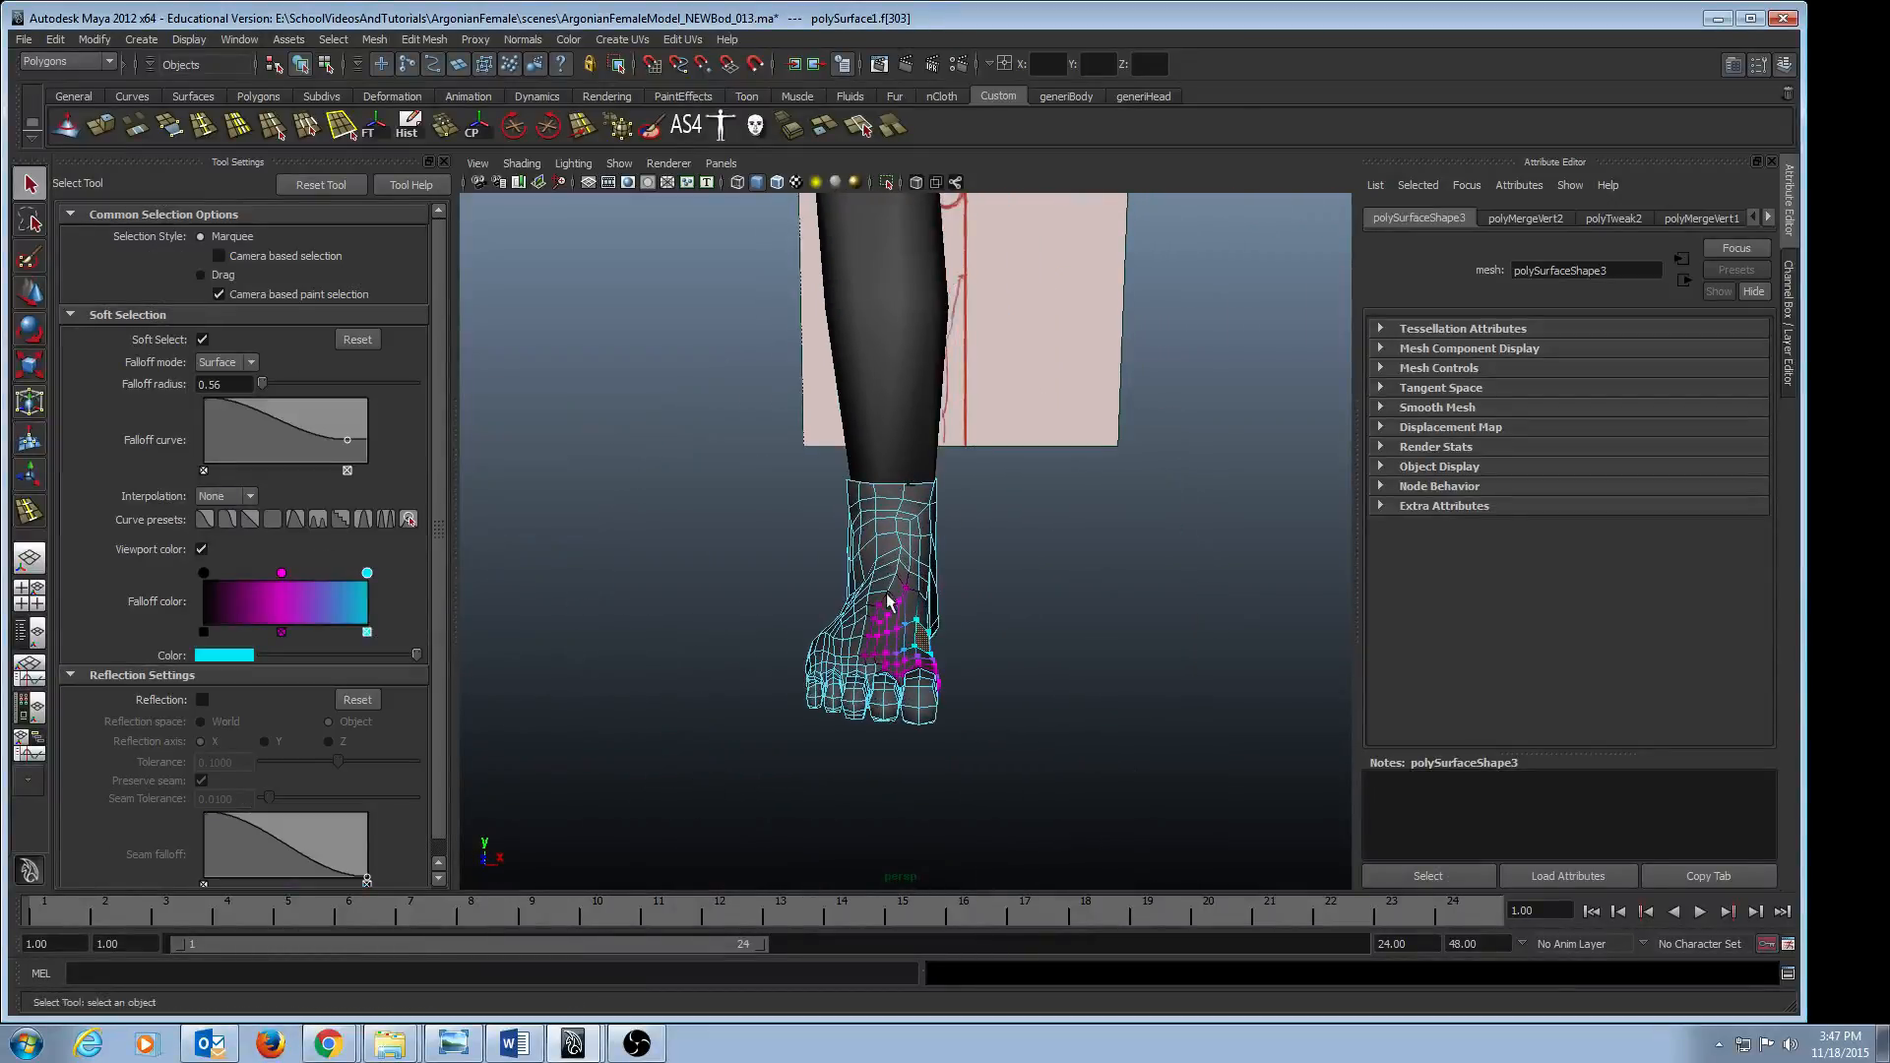
{"action": "left_click_drag", "start_coordinate": [889, 602], "coordinate": [879, 522], "text": "alt"}
{"action": "right_click_drag", "start_coordinate": [670, 404], "coordinate": [925, 523], "text": "alt"}
{"action": "mouse_move", "coordinate": [925, 522]}
{"action": "left_mouse_down", "text": "alt"}
{"action": "mouse_move", "coordinate": [827, 552]}
{"action": "mouse_move", "coordinate": [915, 545]}
{"action": "left_mouse_up", "text": "alt"}
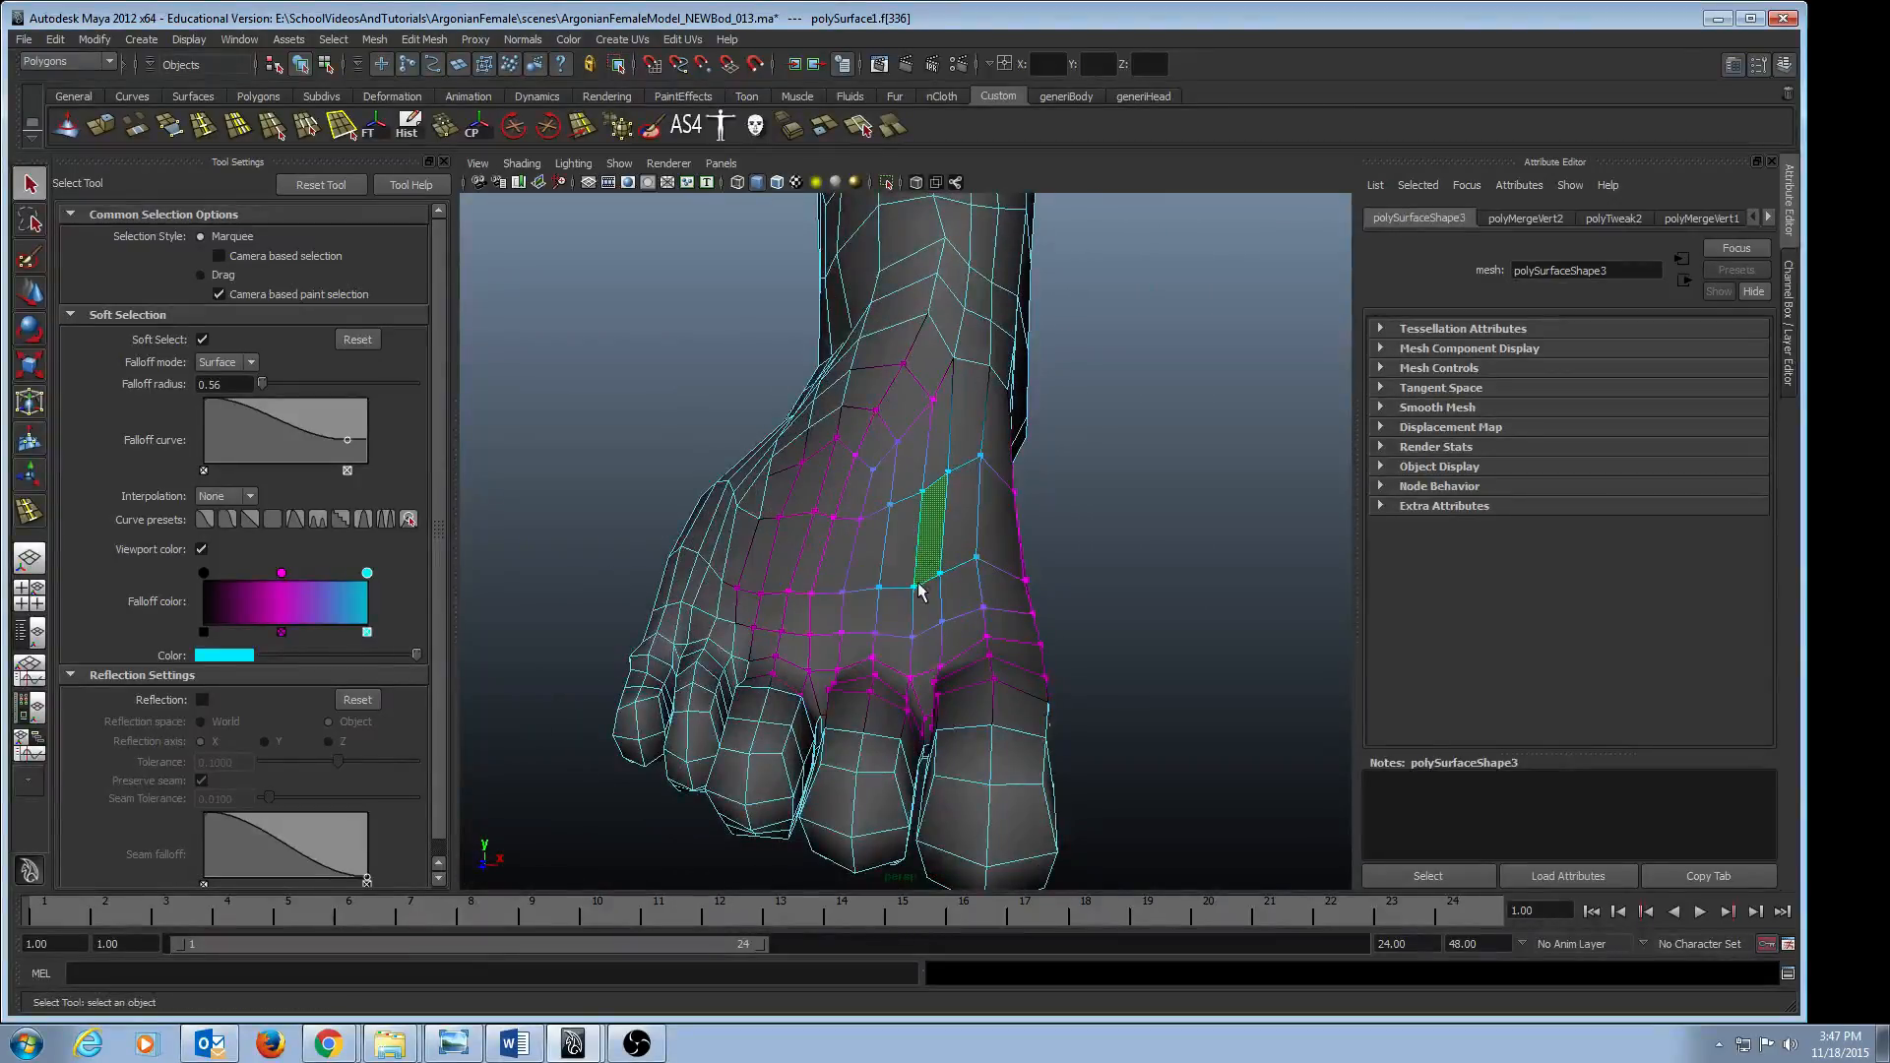
{"action": "left_click_drag", "start_coordinate": [926, 618], "coordinate": [860, 567], "text": "alt"}
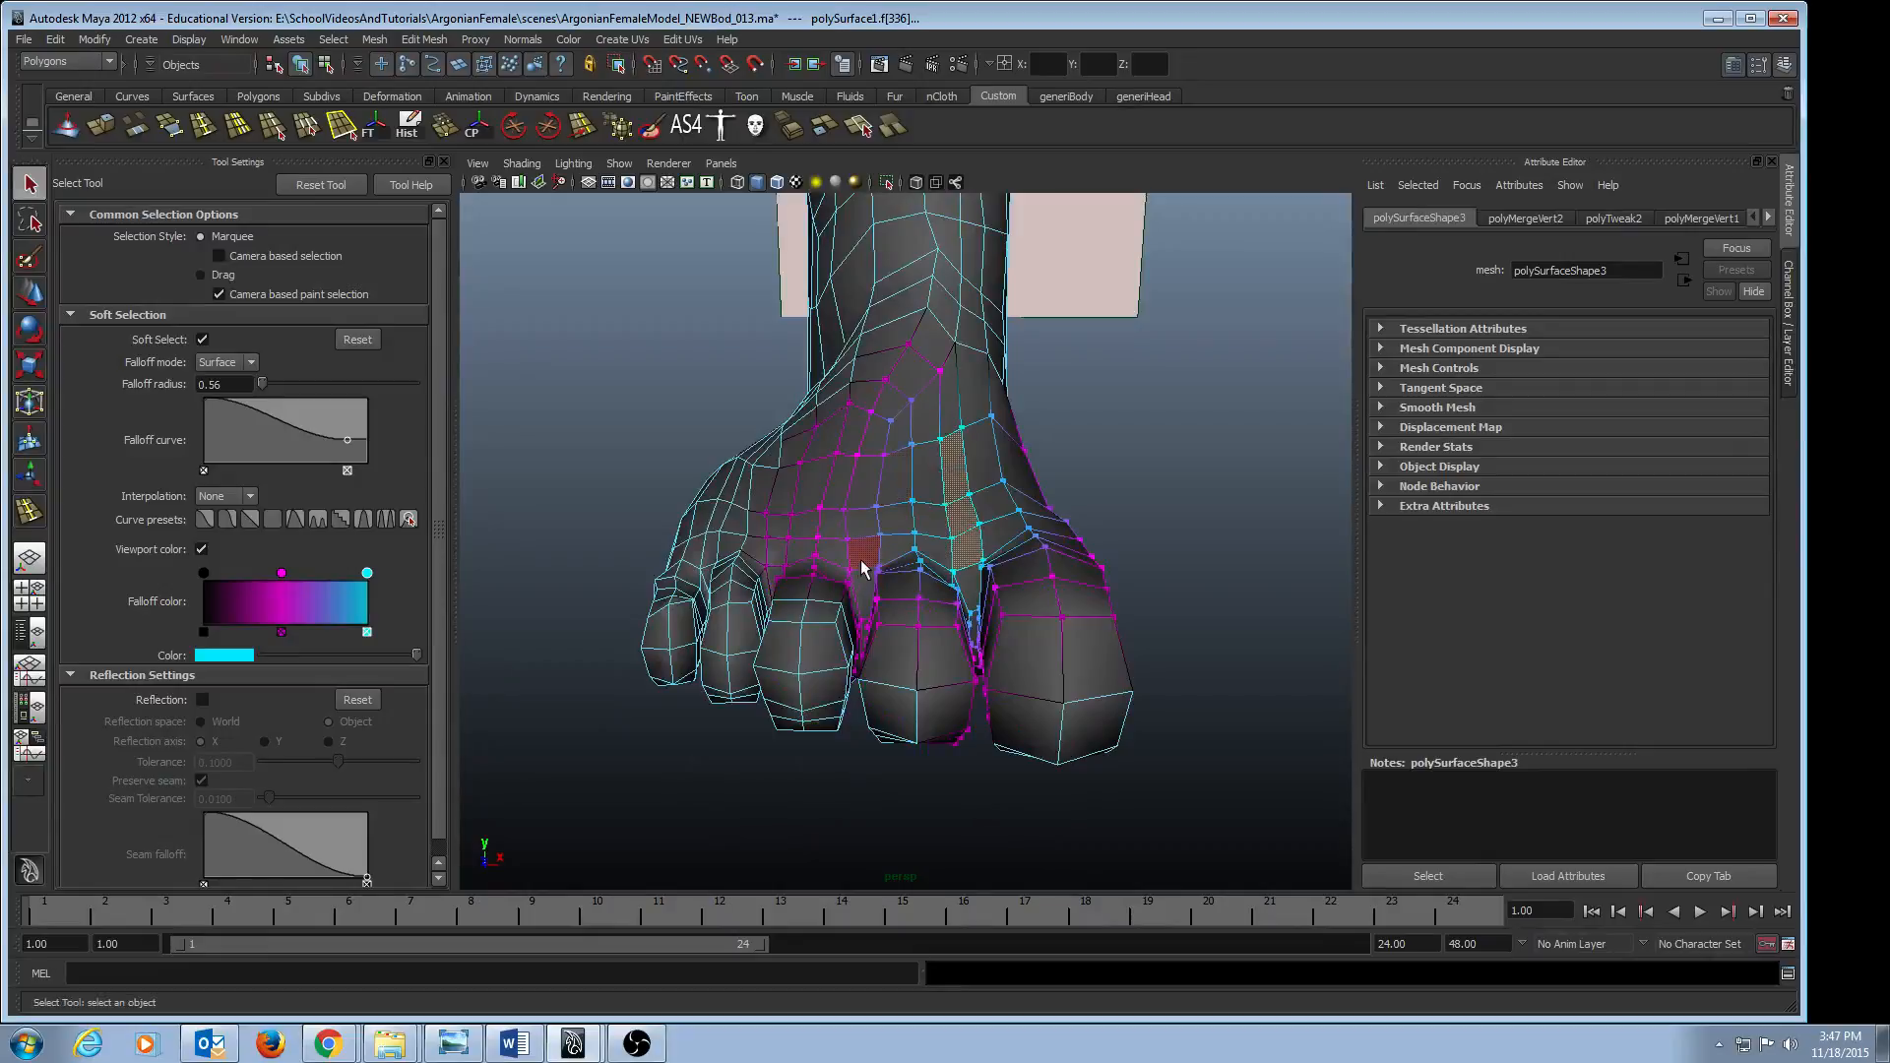
{"action": "key", "text": "b"}
- Add the face strips behind the other toe gaps to the selection, adjust their height with Move, and deselect them
{"action": "left_click_drag", "start_coordinate": [929, 460], "coordinate": [894, 526], "text": "alt"}
{"action": "right_click_drag", "start_coordinate": [690, 433], "coordinate": [823, 496], "text": "alt"}
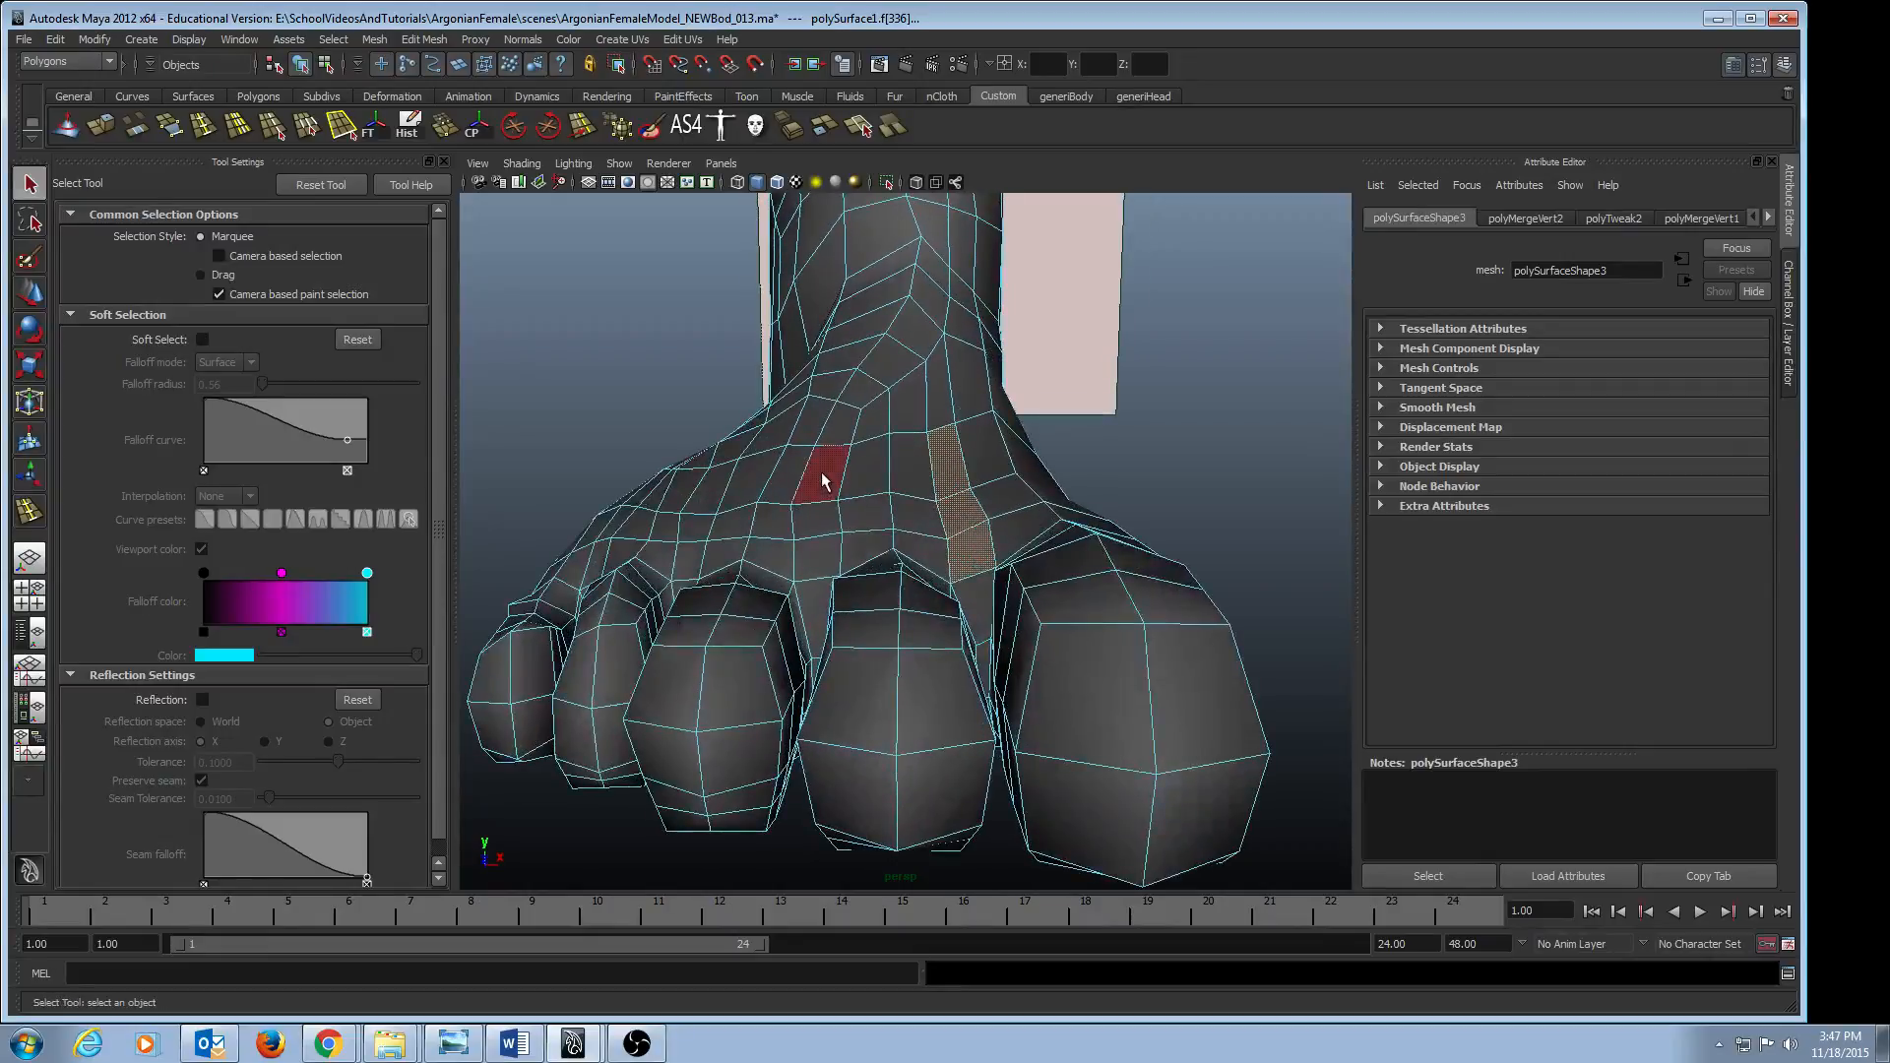
{"action": "mouse_move", "coordinate": [778, 561]}
{"action": "left_mouse_down", "text": "alt"}
{"action": "mouse_move", "coordinate": [823, 540]}
{"action": "mouse_move", "coordinate": [830, 563]}
{"action": "mouse_move", "coordinate": [798, 522]}
{"action": "mouse_move", "coordinate": [773, 579]}
{"action": "left_mouse_up", "text": "alt"}
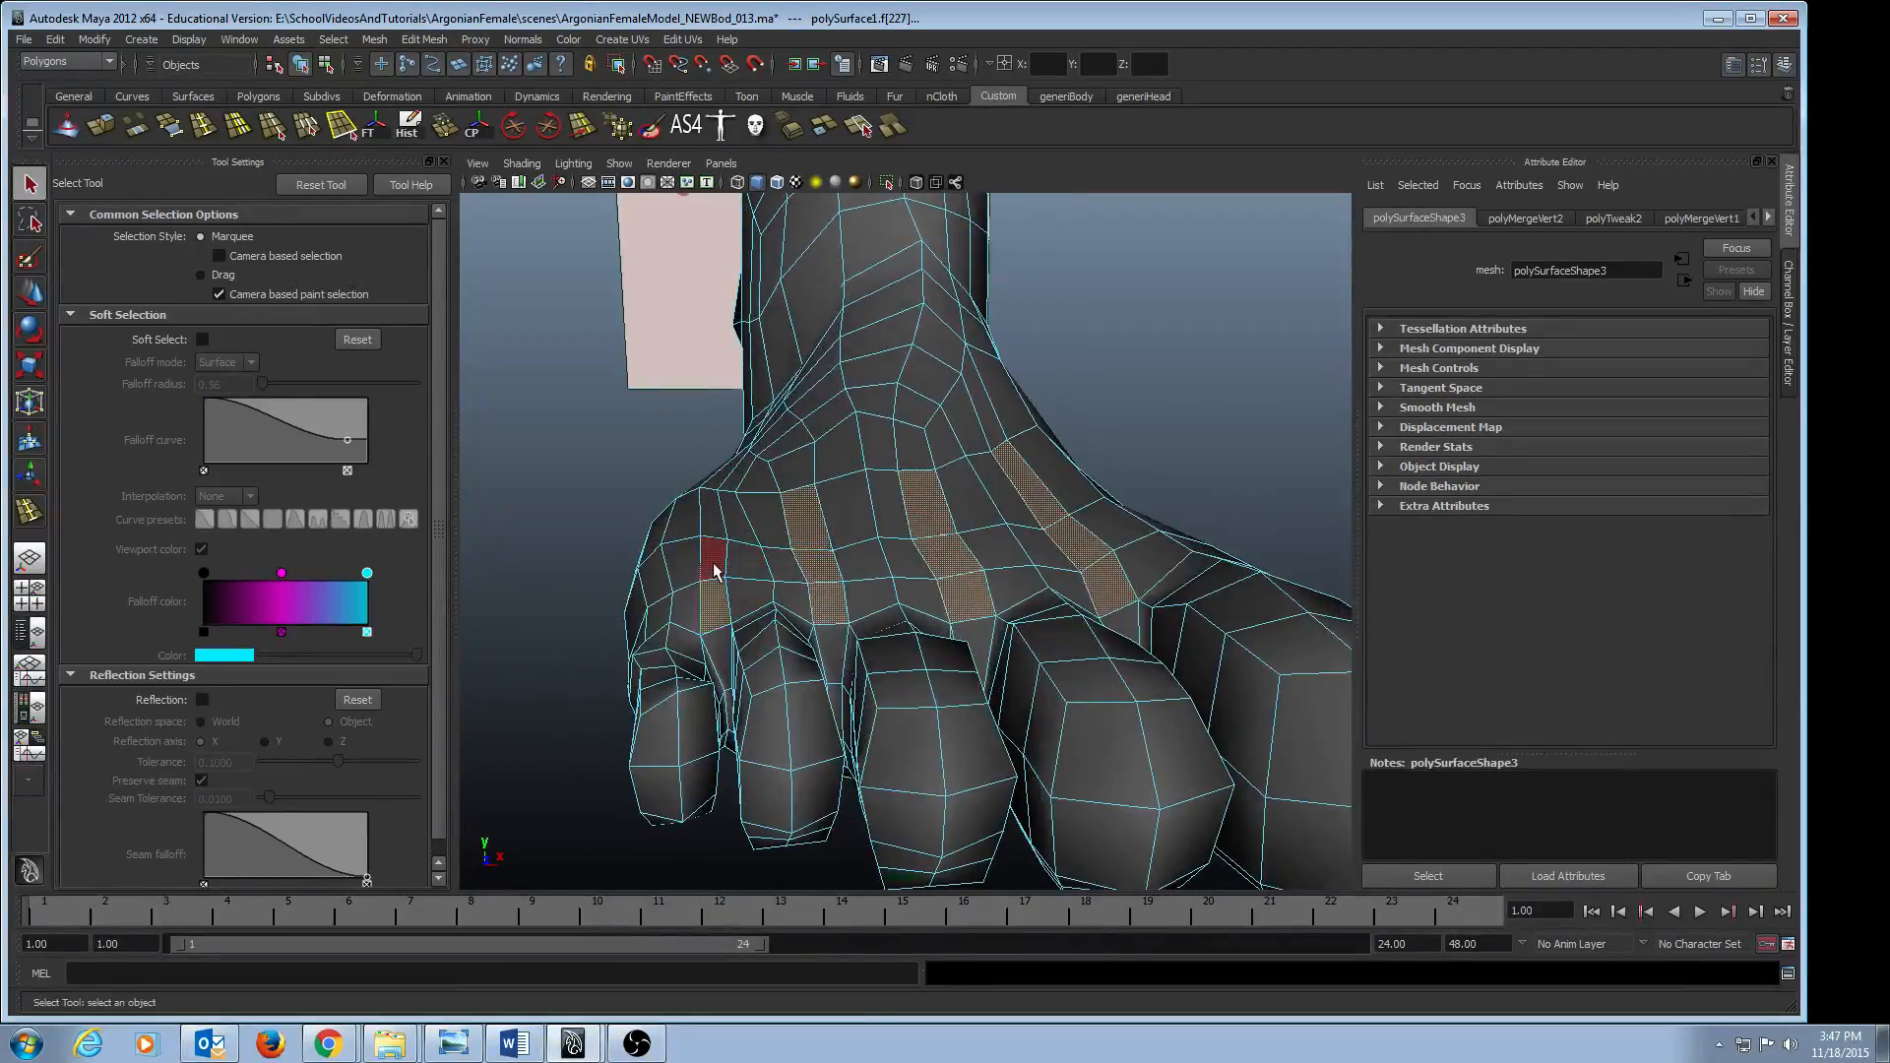
{"action": "left_click_drag", "start_coordinate": [715, 571], "coordinate": [867, 522], "text": "alt"}
{"action": "key", "text": "w"}
{"action": "left_click_drag", "start_coordinate": [855, 367], "coordinate": [855, 369]}
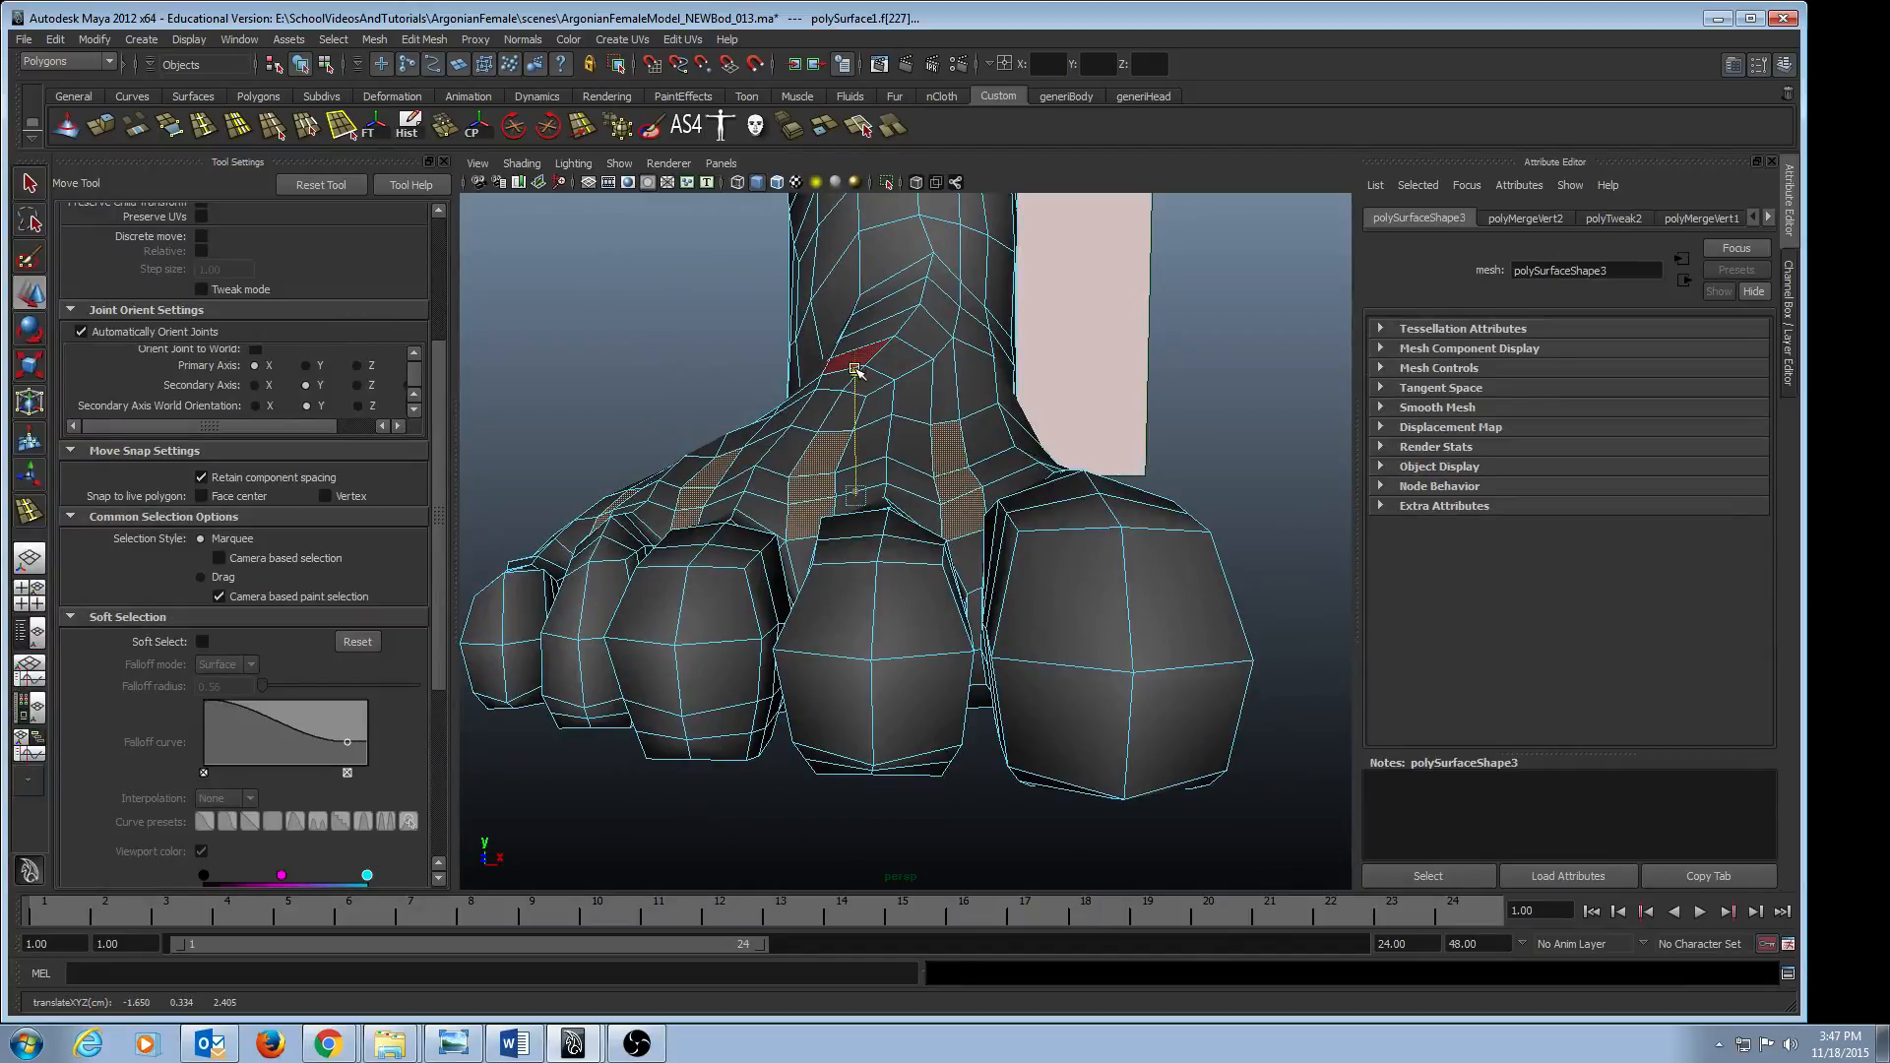
{"action": "left_click_drag", "start_coordinate": [858, 404], "coordinate": [874, 453], "text": "alt"}
{"action": "left_click", "coordinate": [1080, 371]}
- Return to object editing, select the foot mesh and smooth the smaller toes with the Sculpt Geometry Tool
{"action": "mouse_move", "coordinate": [920, 393]}
{"action": "left_mouse_down", "text": "alt"}
{"action": "mouse_move", "coordinate": [1025, 422]}
{"action": "mouse_move", "coordinate": [933, 401]}
{"action": "mouse_move", "coordinate": [950, 423]}
{"action": "mouse_move", "coordinate": [919, 375]}
{"action": "left_mouse_up", "text": "alt"}
{"action": "right_click_drag", "start_coordinate": [784, 473], "coordinate": [878, 567], "text": "alt"}
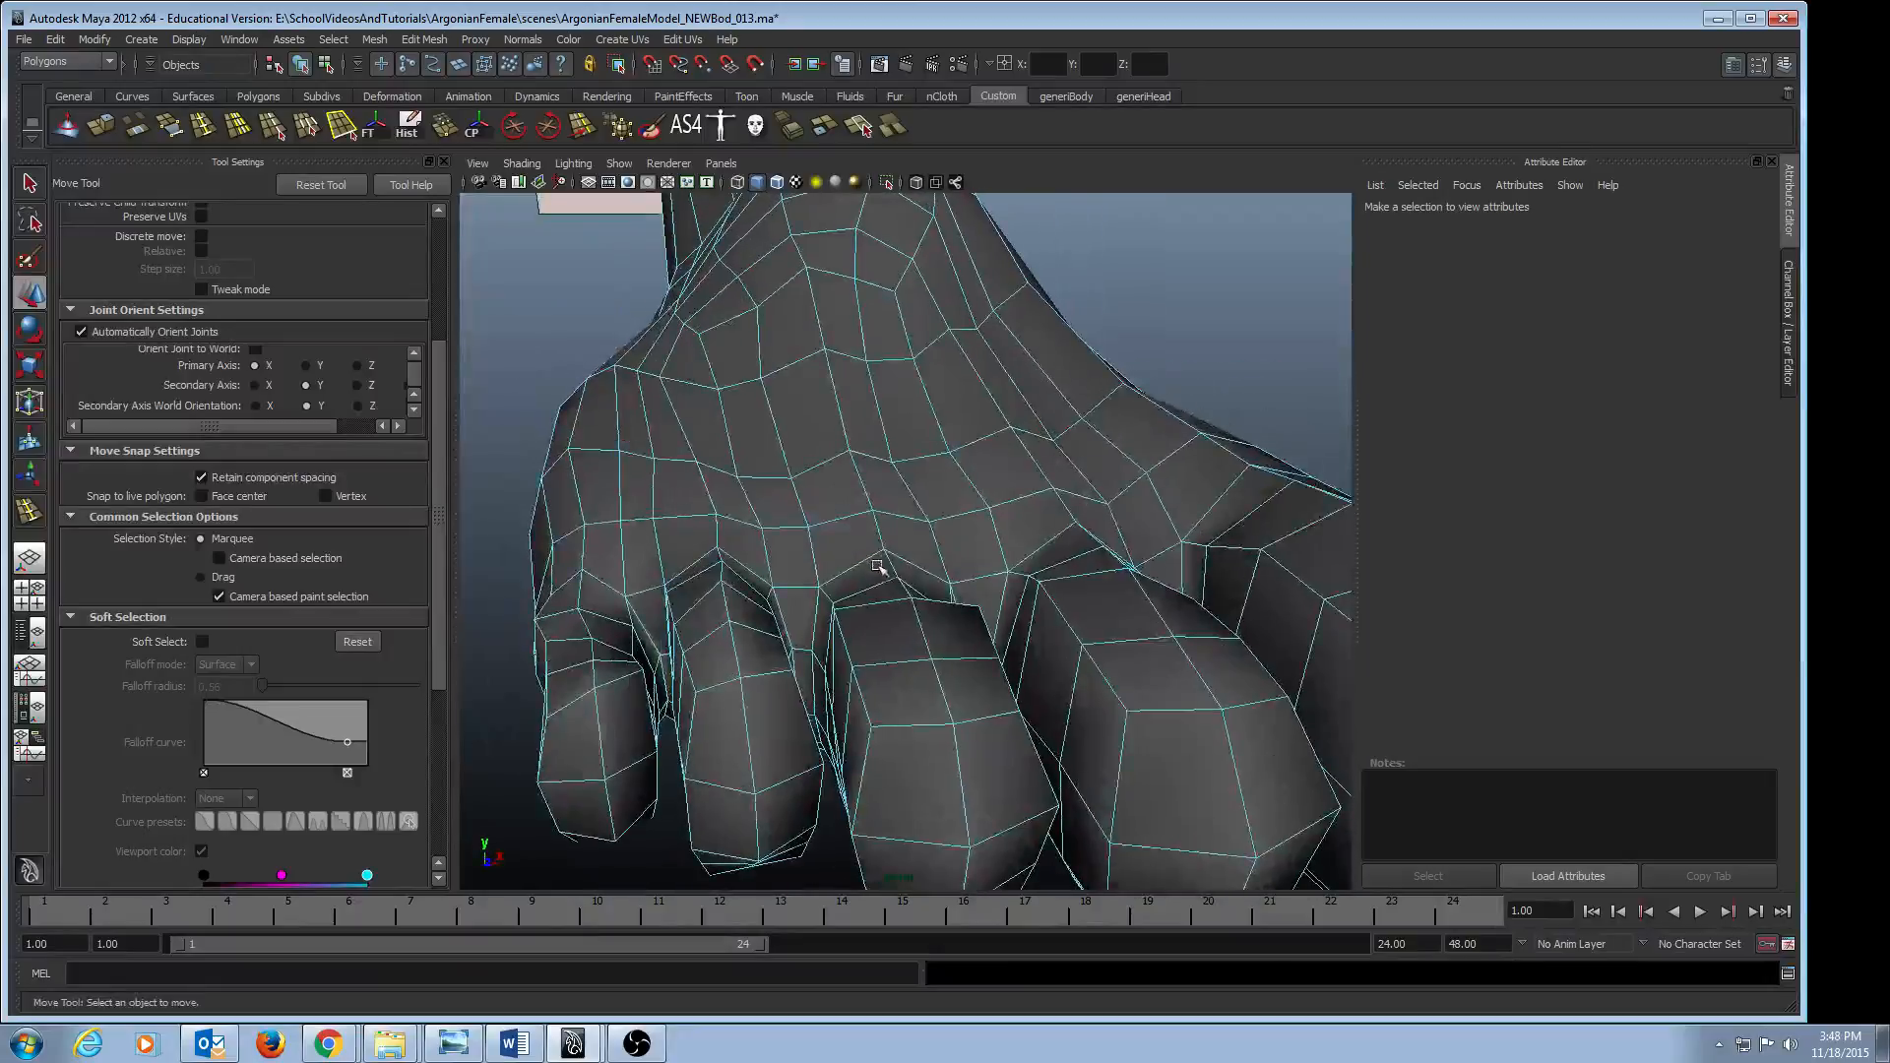
{"action": "left_click_drag", "start_coordinate": [919, 611], "coordinate": [859, 485], "text": "alt"}
{"action": "key", "text": "F8"}
{"action": "left_click", "coordinate": [856, 456]}
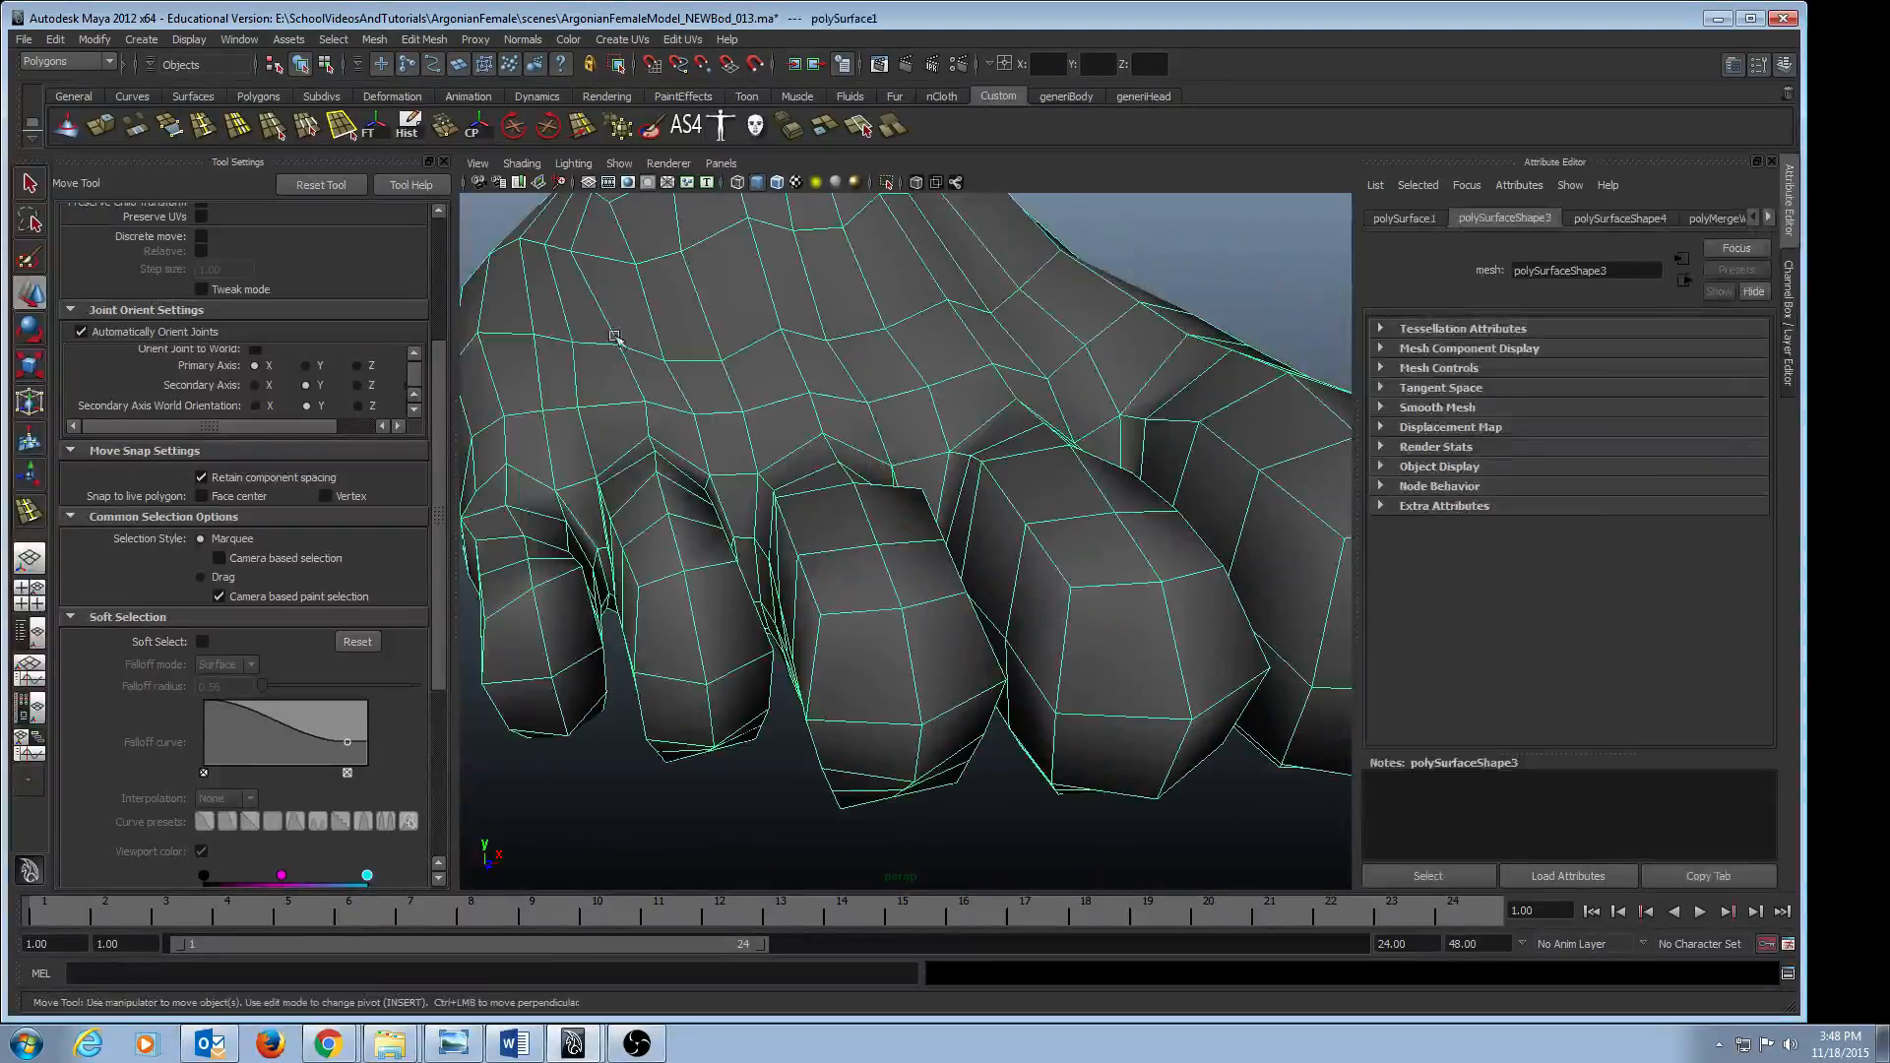
{"action": "left_click", "coordinate": [66, 125]}
{"action": "mouse_move", "coordinate": [670, 414]}
{"action": "left_mouse_down", "text": "alt"}
{"action": "mouse_move", "coordinate": [787, 448]}
{"action": "mouse_move", "coordinate": [773, 455]}
{"action": "mouse_move", "coordinate": [794, 515]}
{"action": "left_mouse_up", "text": "alt"}
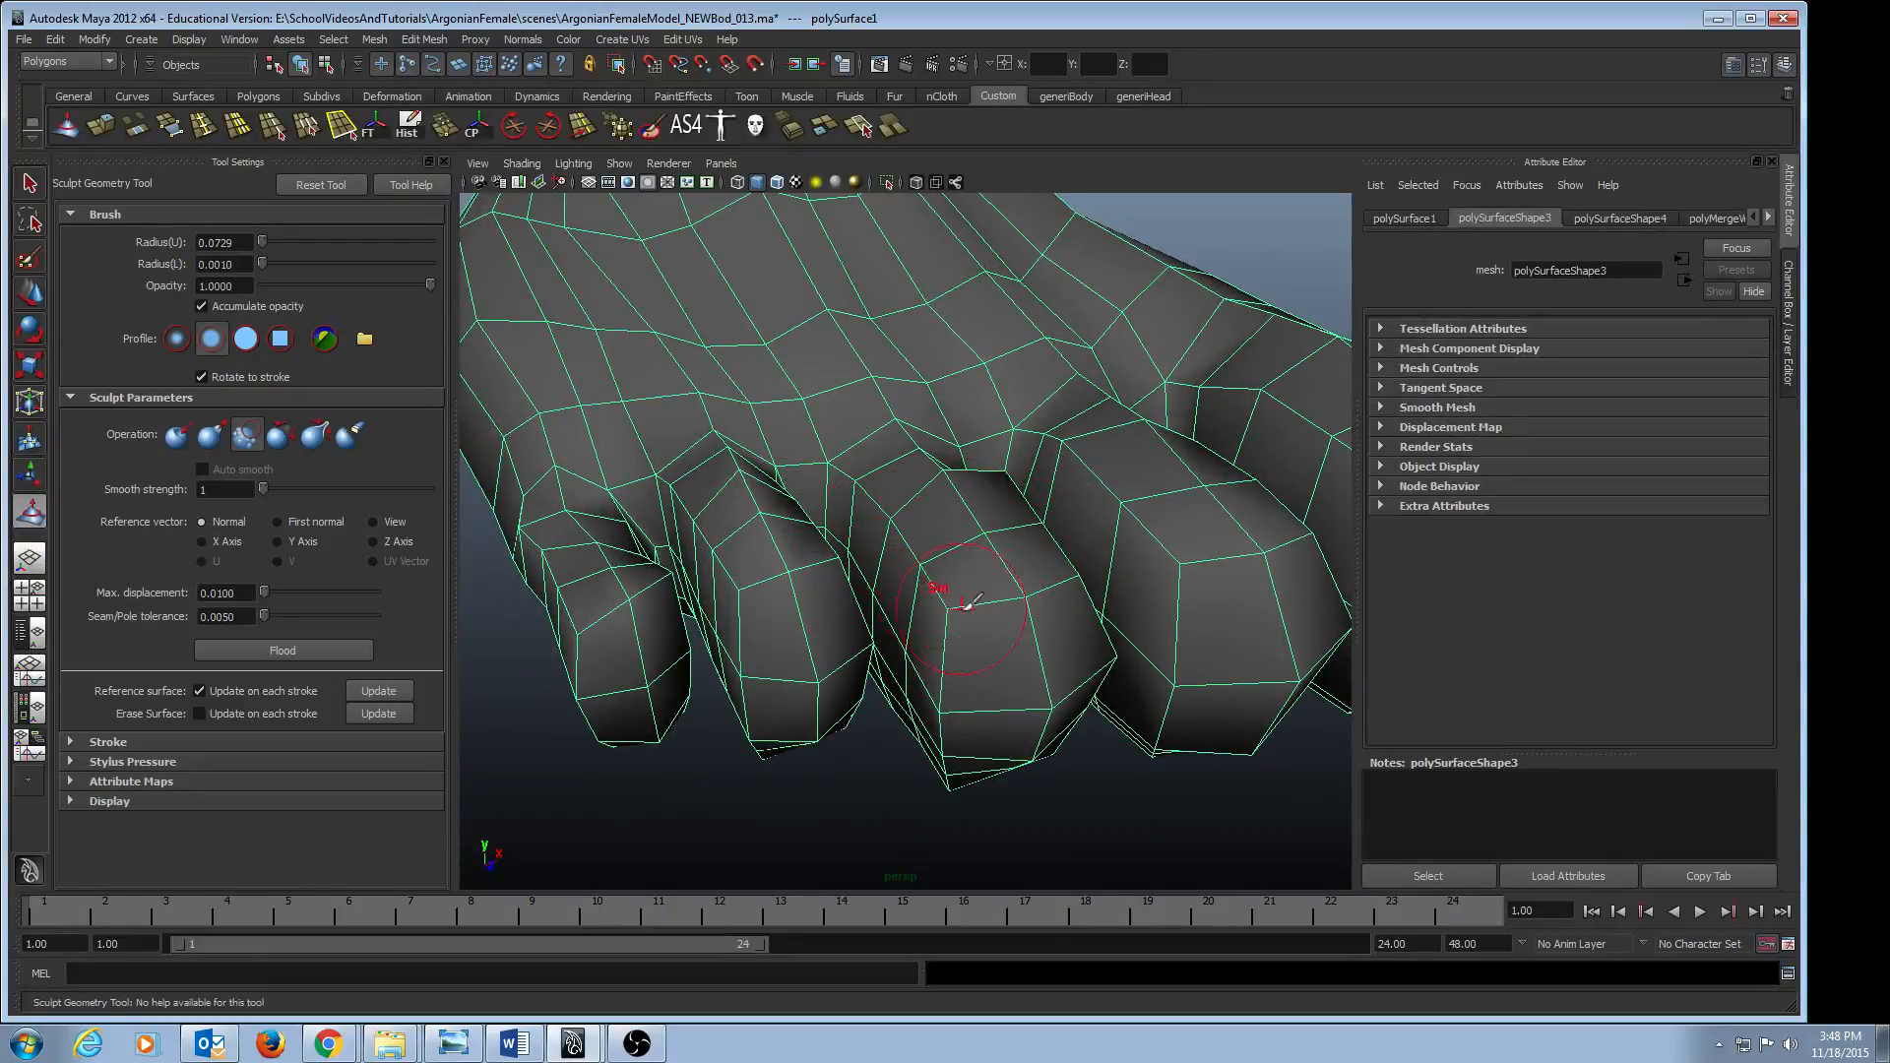
{"action": "left_click_drag", "start_coordinate": [966, 605], "coordinate": [748, 521], "text": "alt"}
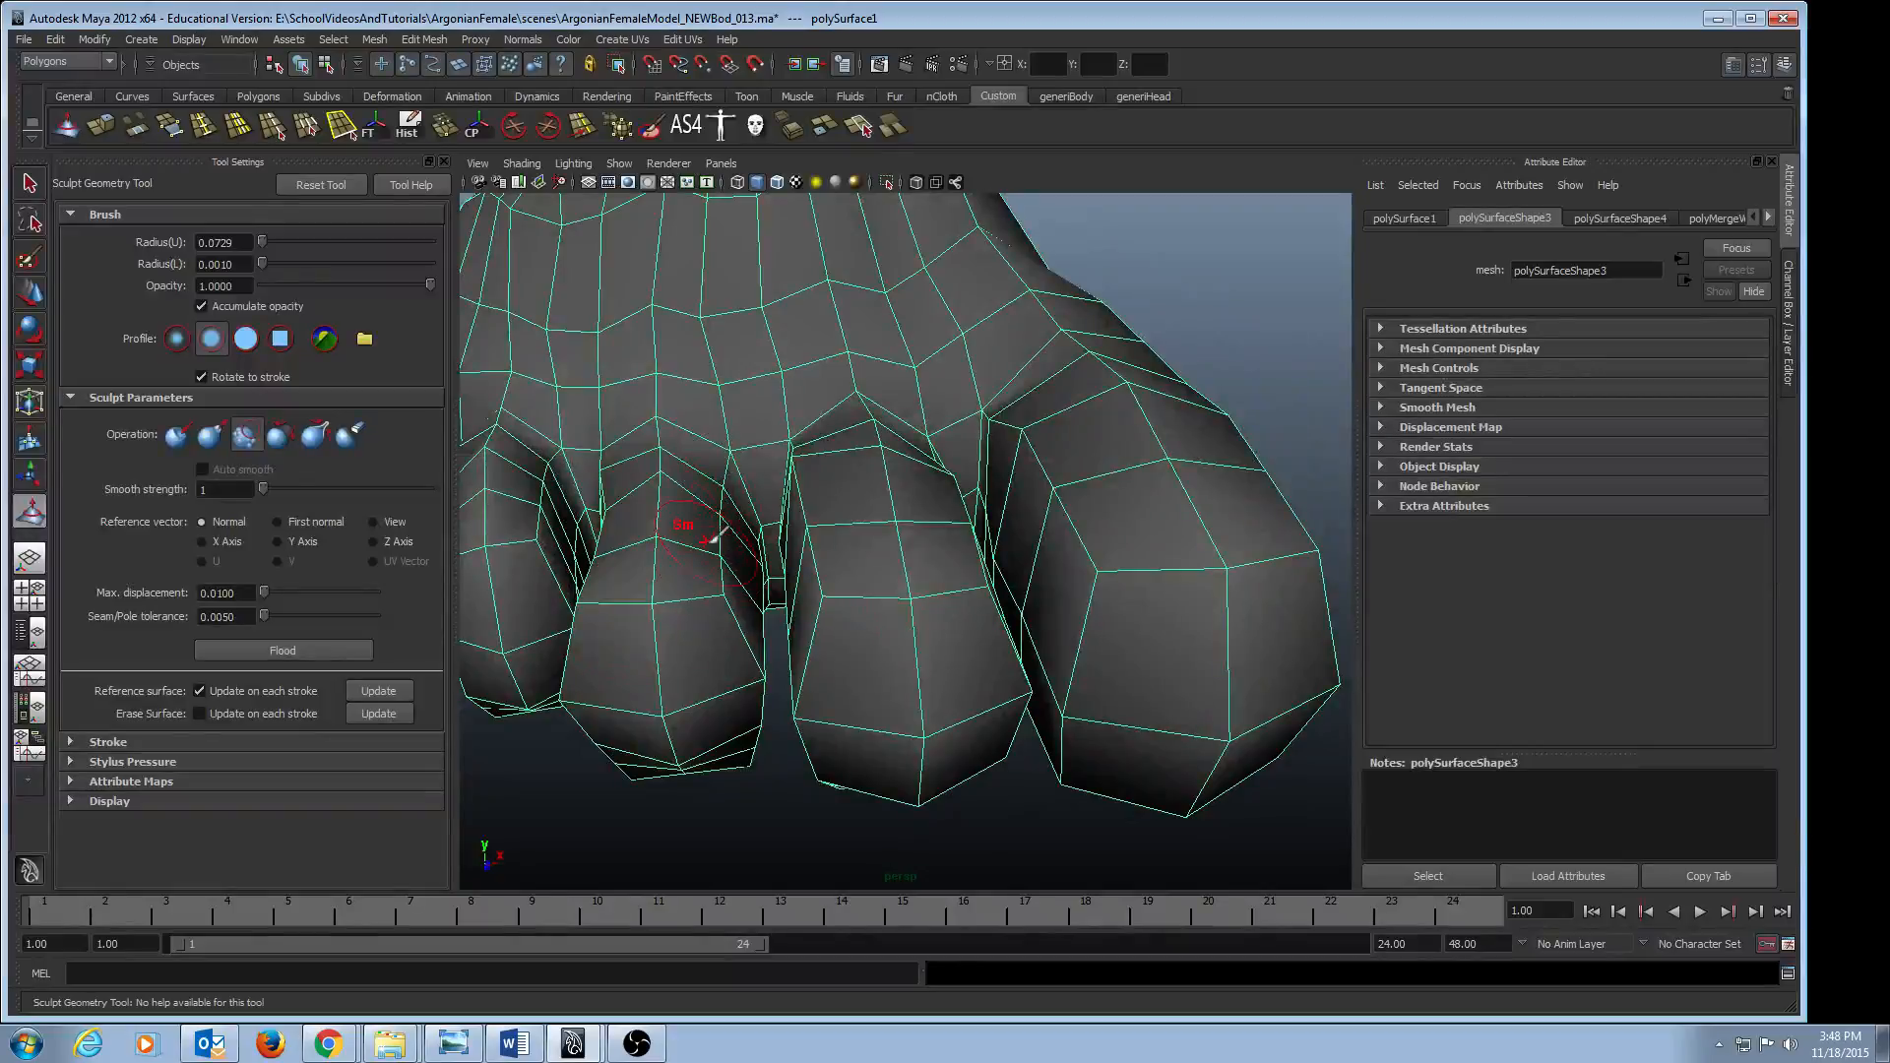
- Continue smoothing around the base of the big toe, the toe gaps and the outer edge of the foot
{"action": "left_click_drag", "start_coordinate": [874, 573], "coordinate": [827, 566], "text": "alt"}
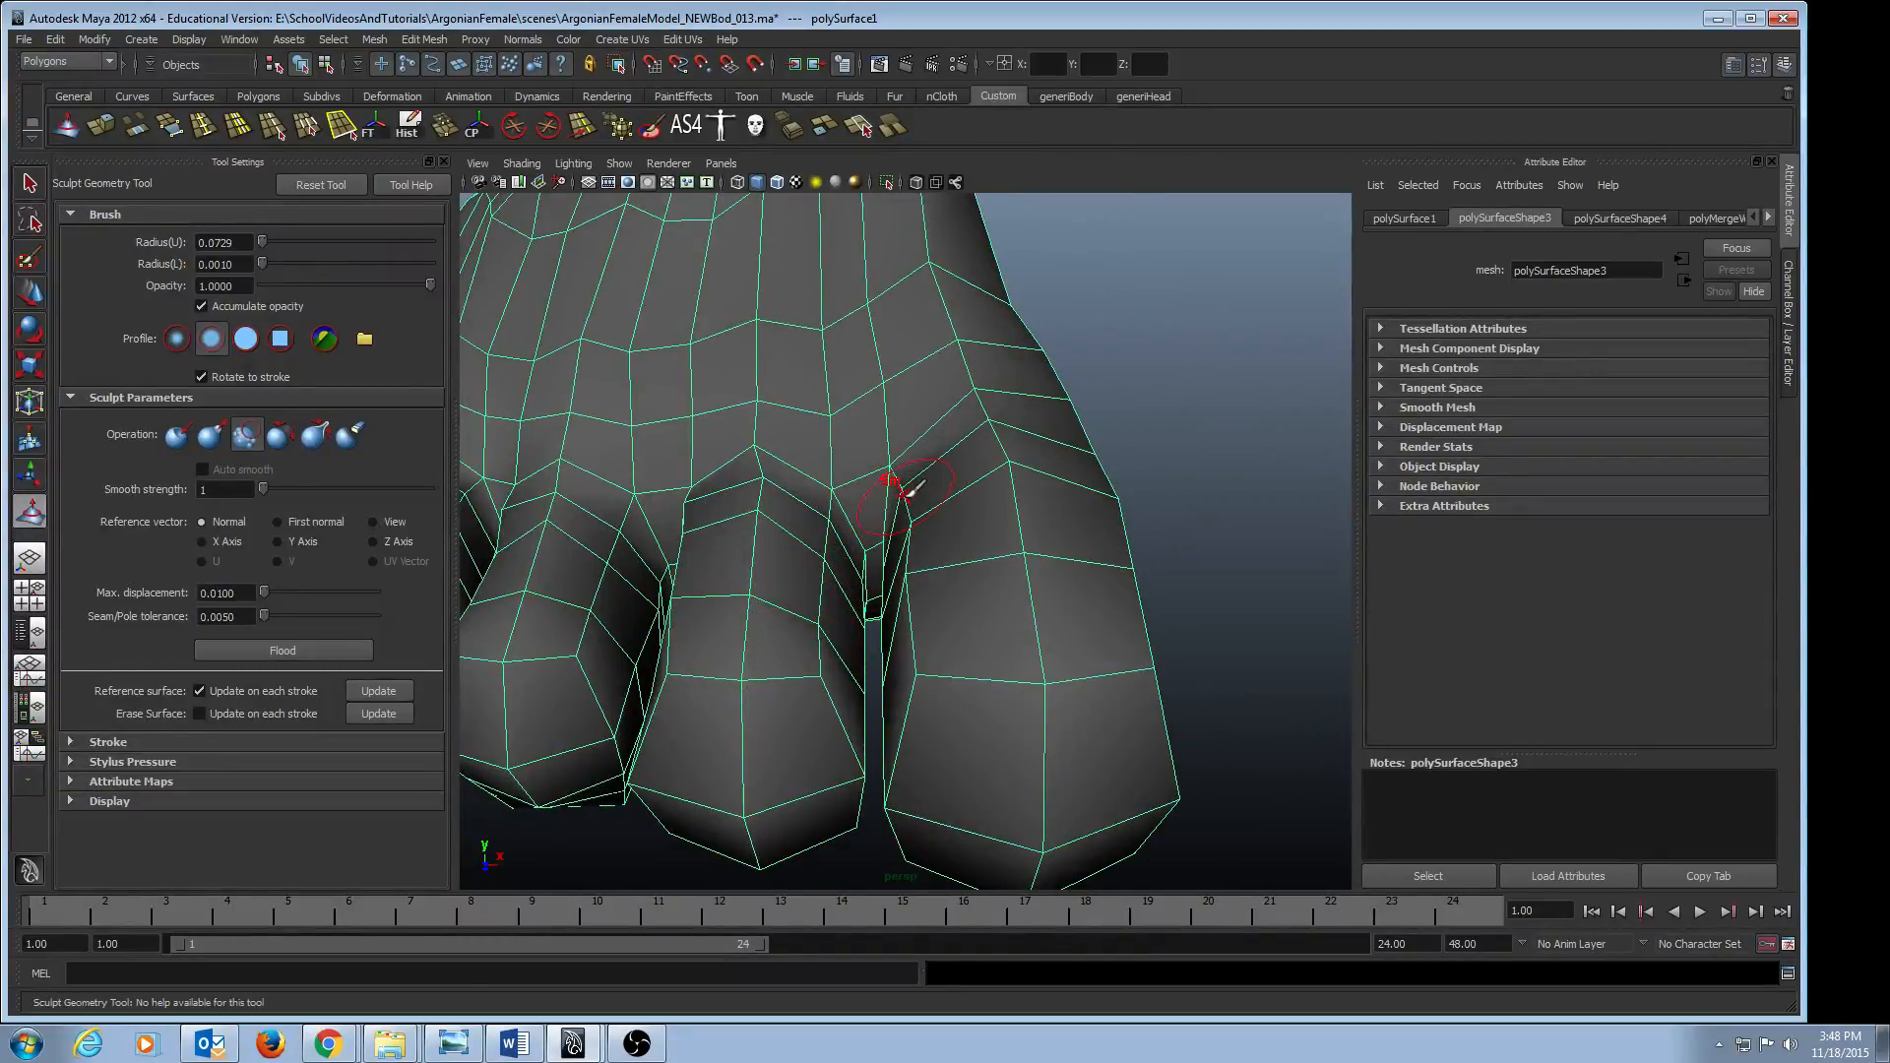
{"action": "left_click_drag", "start_coordinate": [899, 498], "coordinate": [907, 528], "text": "alt"}
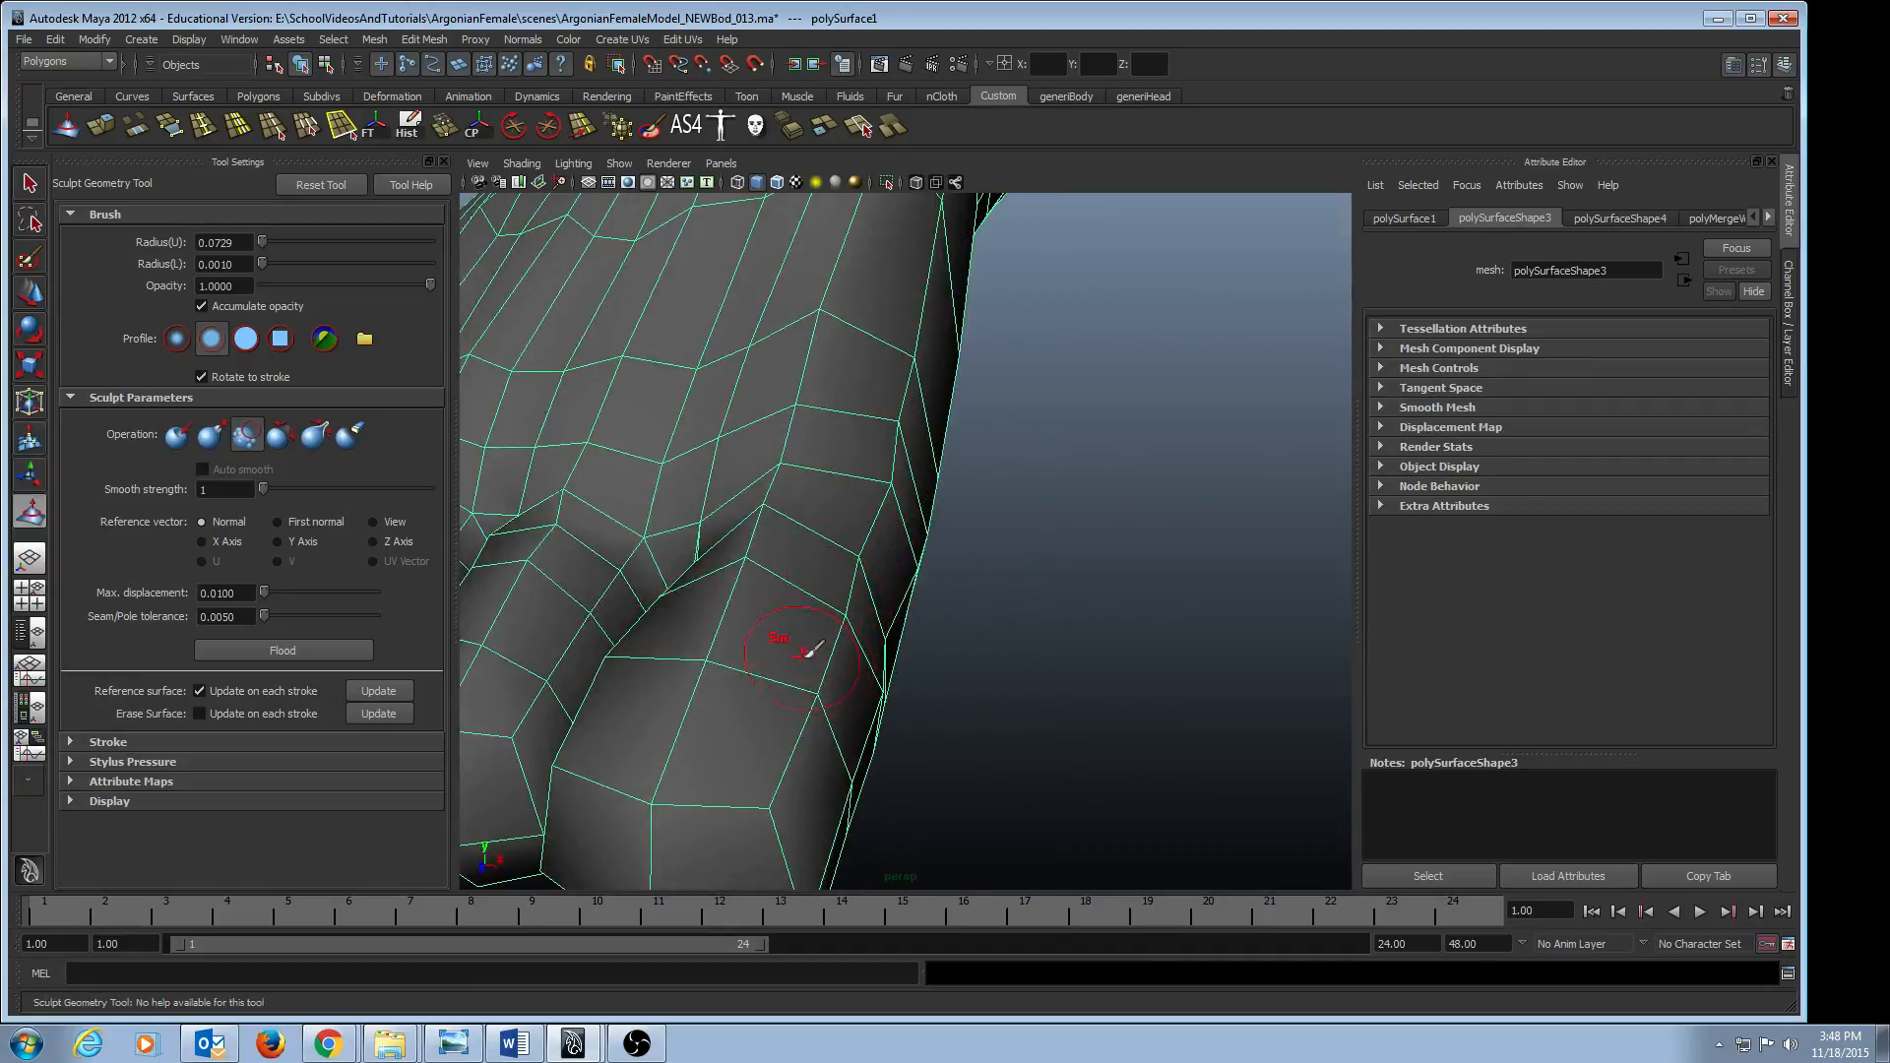
{"action": "mouse_move", "coordinate": [690, 443]}
{"action": "left_mouse_down", "text": "alt"}
{"action": "mouse_move", "coordinate": [991, 329]}
{"action": "mouse_move", "coordinate": [867, 393]}
{"action": "mouse_move", "coordinate": [715, 431]}
{"action": "left_mouse_up", "text": "alt"}
{"action": "right_click_drag", "start_coordinate": [1026, 526], "coordinate": [810, 498], "text": "alt"}
{"action": "left_click_drag", "start_coordinate": [809, 498], "coordinate": [820, 537], "text": "alt"}
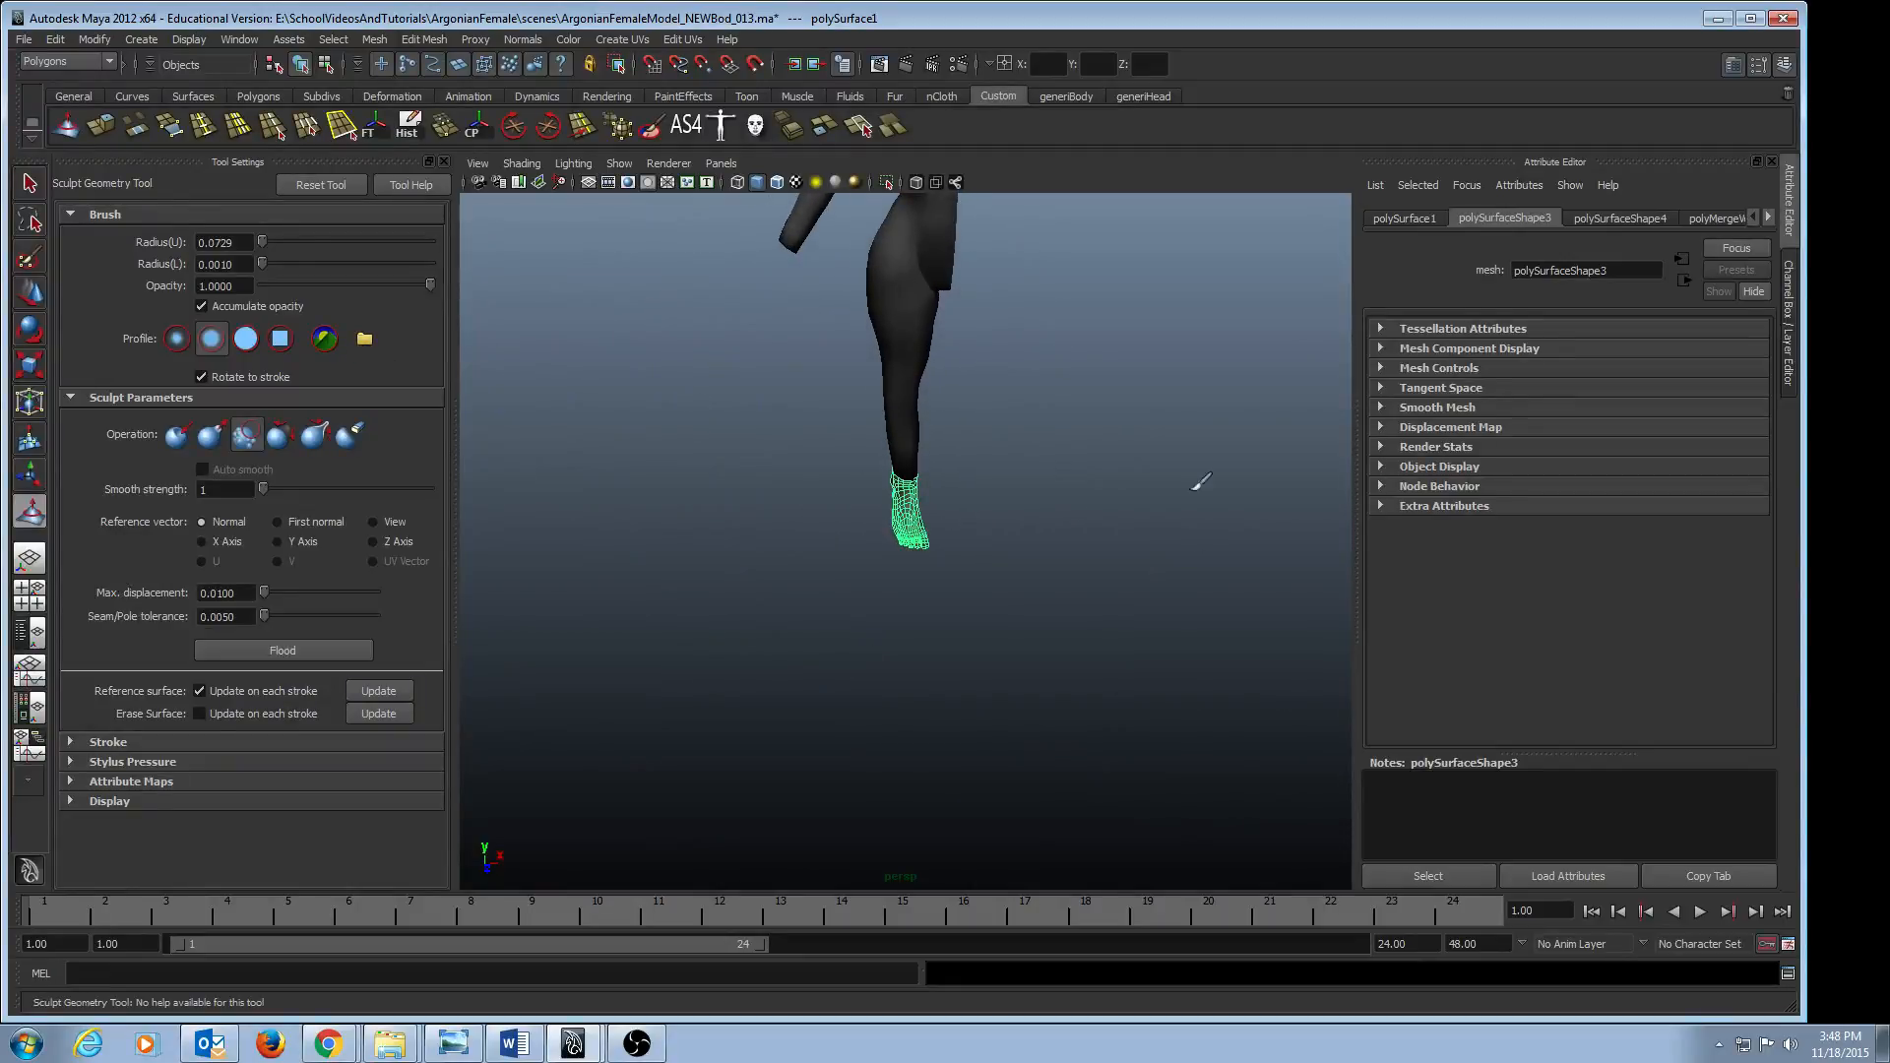
{"action": "mouse_move", "coordinate": [787, 560]}
{"action": "right_mouse_down", "text": "alt"}
{"action": "mouse_move", "coordinate": [989, 455]}
{"action": "mouse_move", "coordinate": [873, 498]}
{"action": "mouse_move", "coordinate": [838, 479]}
{"action": "right_mouse_up", "text": "alt"}
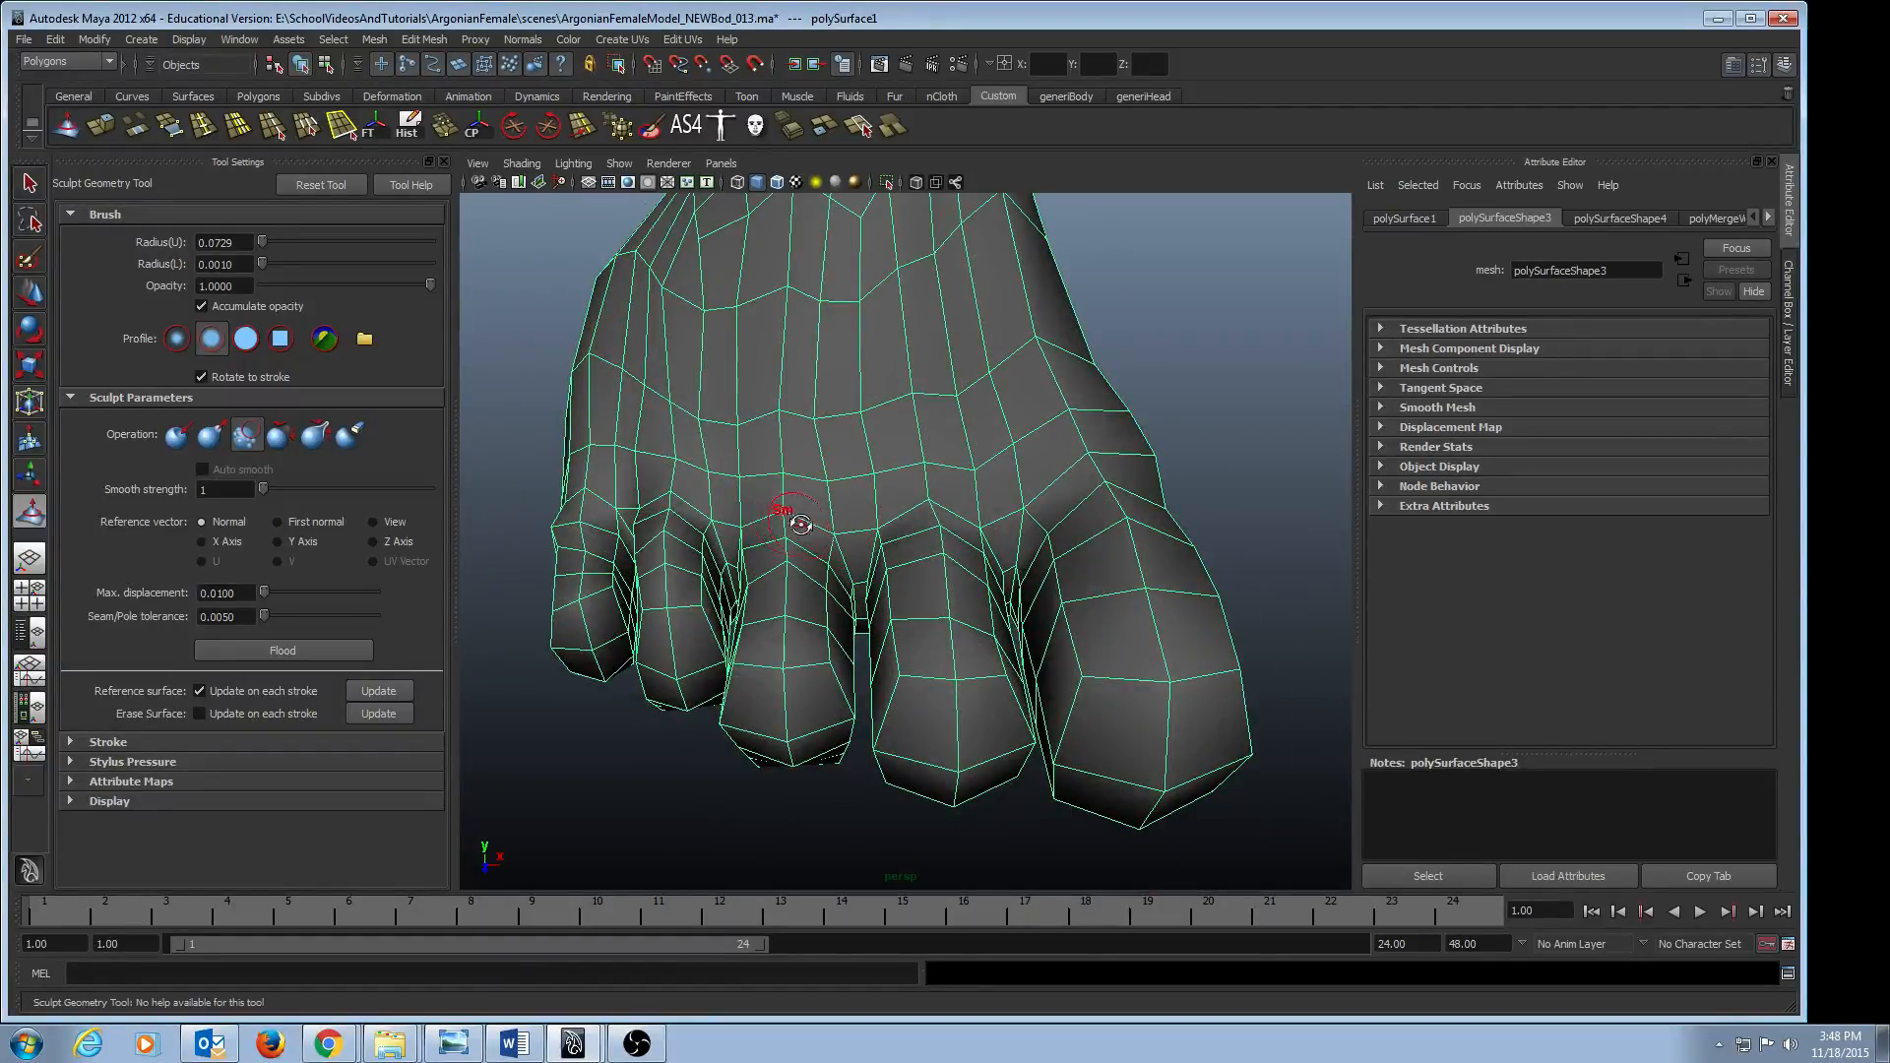
{"action": "left_click_drag", "start_coordinate": [800, 523], "coordinate": [709, 537], "text": "alt"}
{"action": "right_click_drag", "start_coordinate": [709, 537], "coordinate": [549, 422], "text": "alt"}
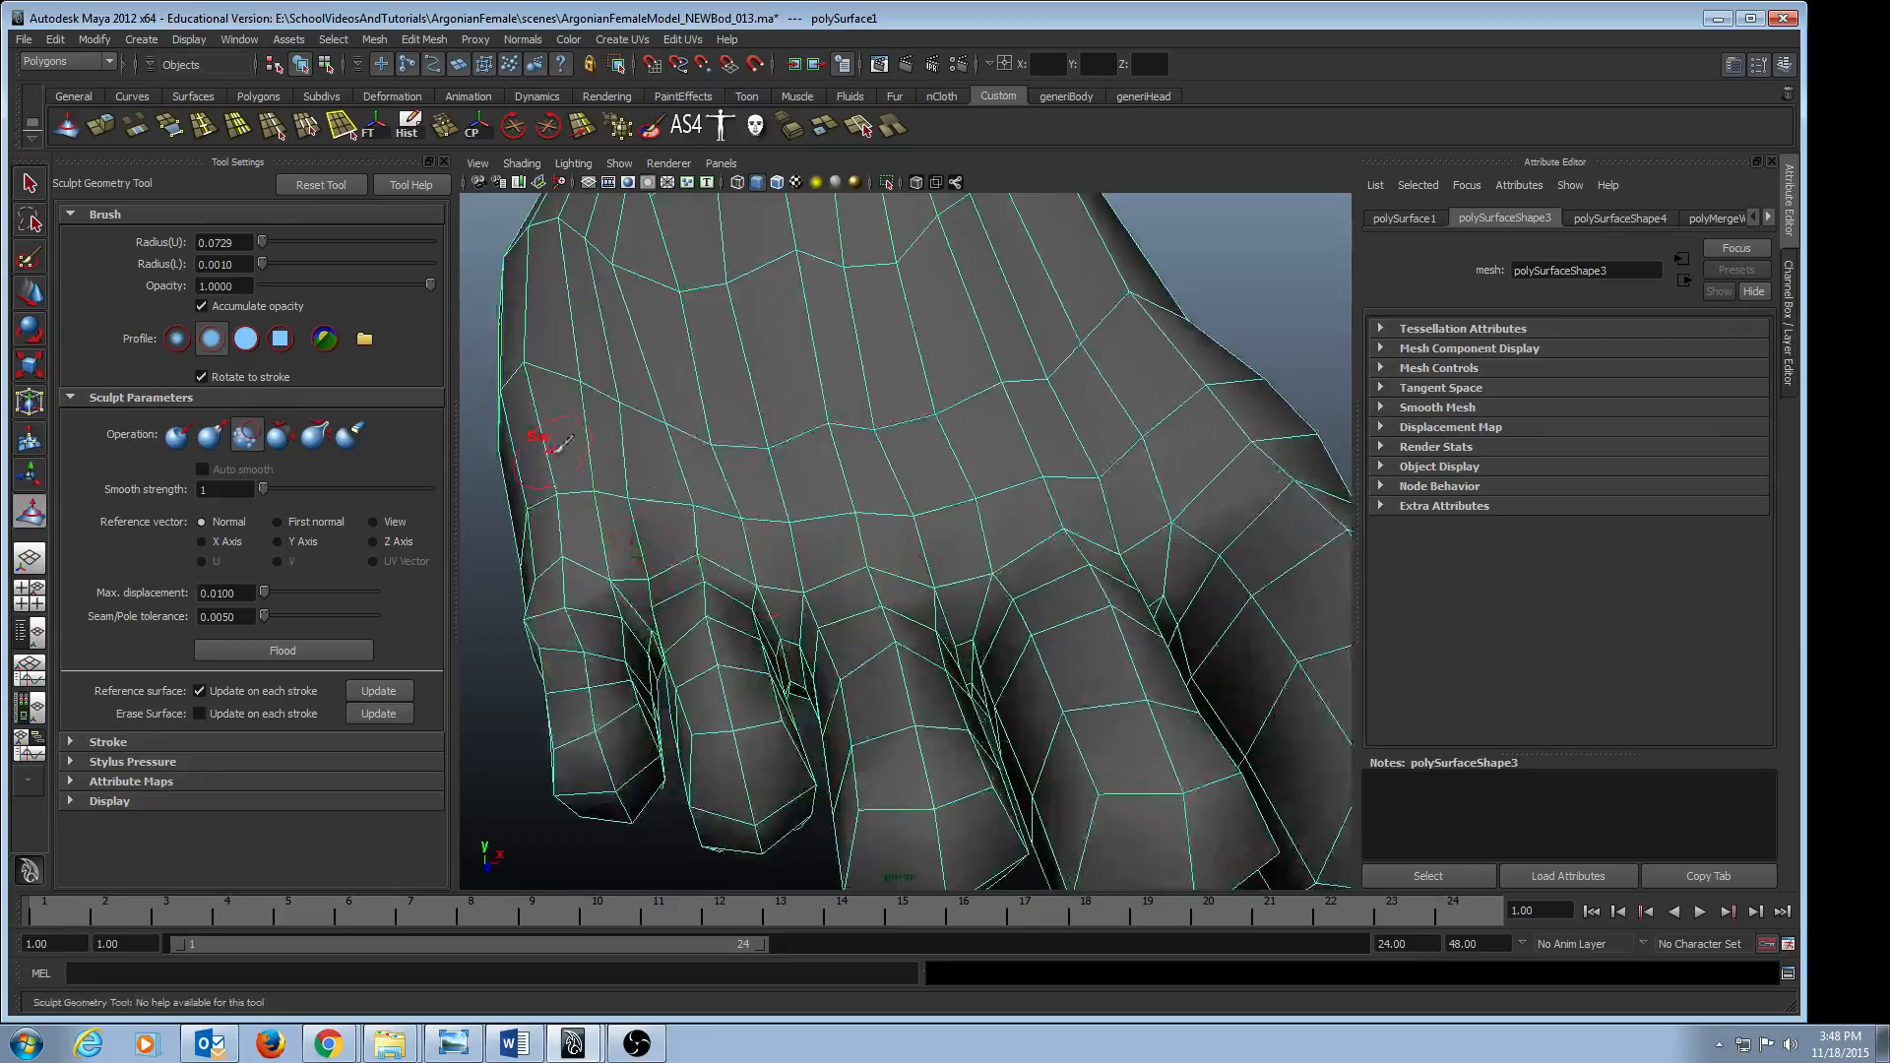
- Switch the sculpt operation to Pull and build up the tops of the middle toes
{"action": "left_click", "coordinate": [209, 437]}
{"action": "left_click_drag", "start_coordinate": [802, 603], "coordinate": [768, 548], "text": "alt"}
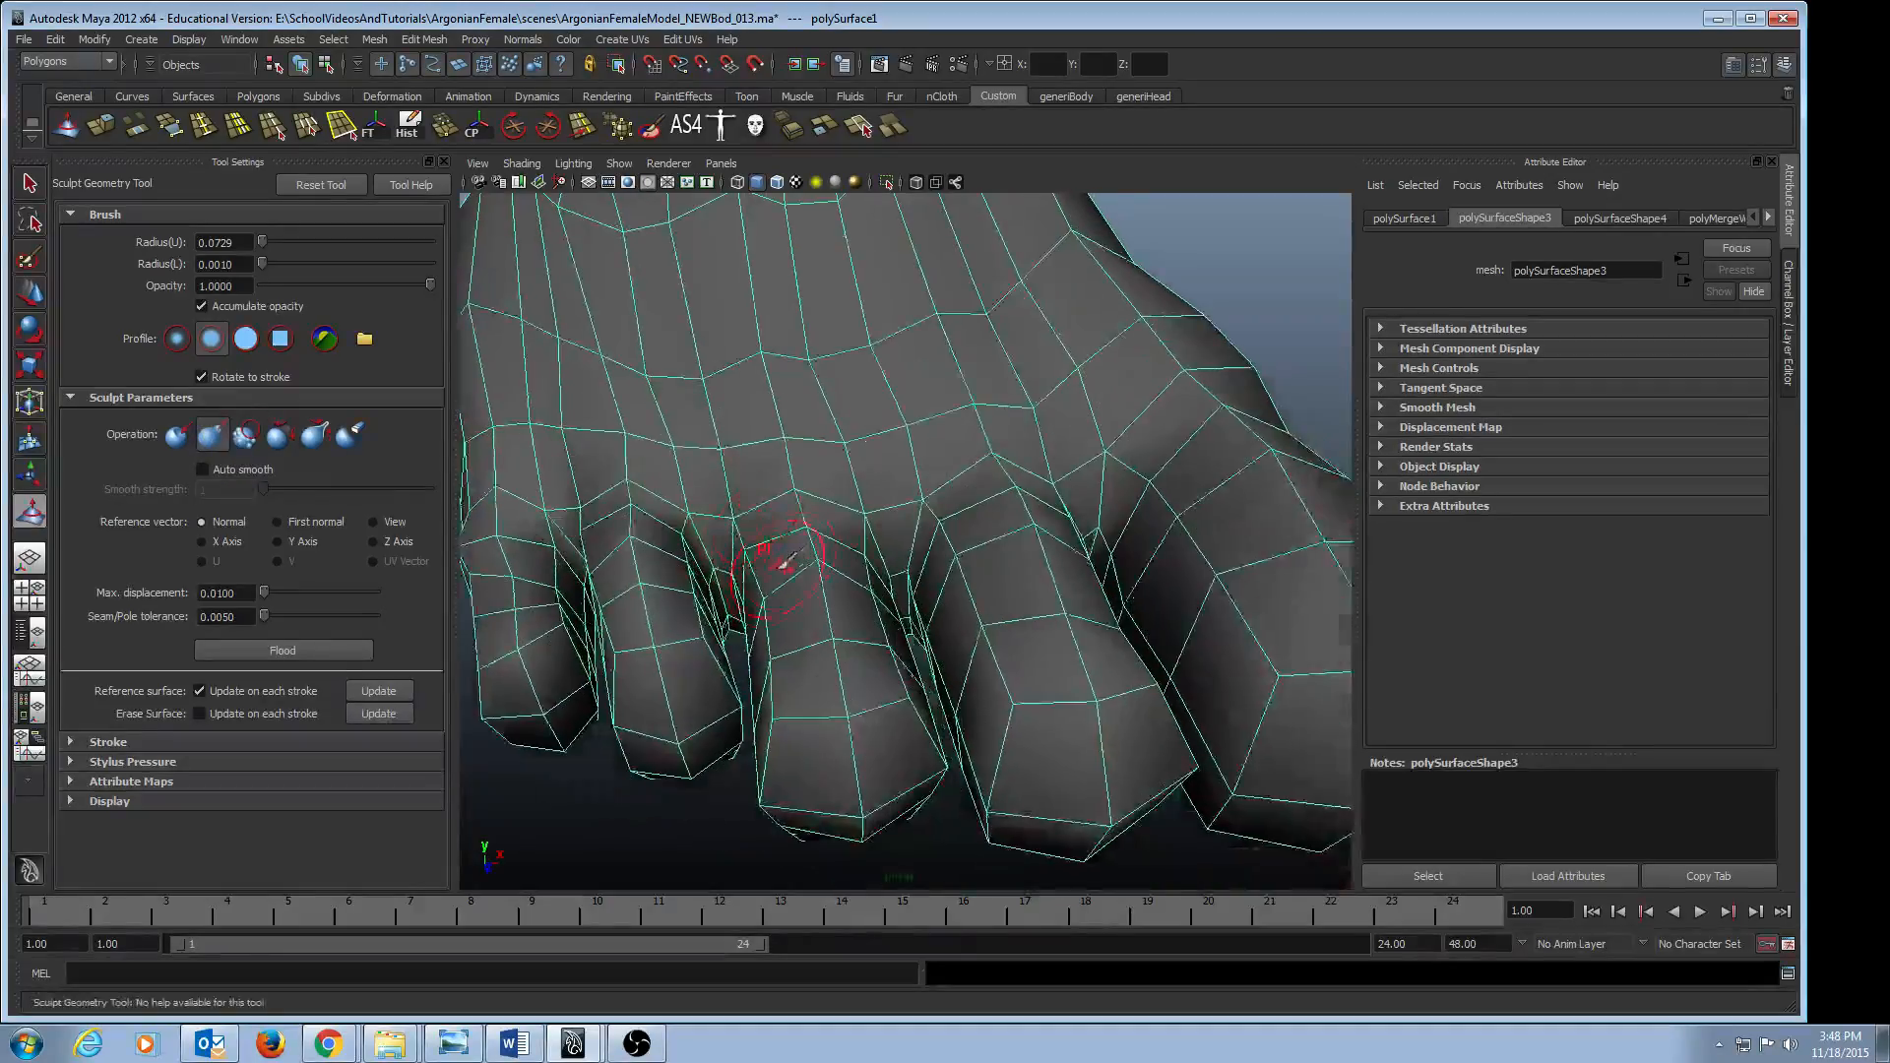
{"action": "left_click_drag", "start_coordinate": [866, 654], "coordinate": [847, 635], "text": "alt"}
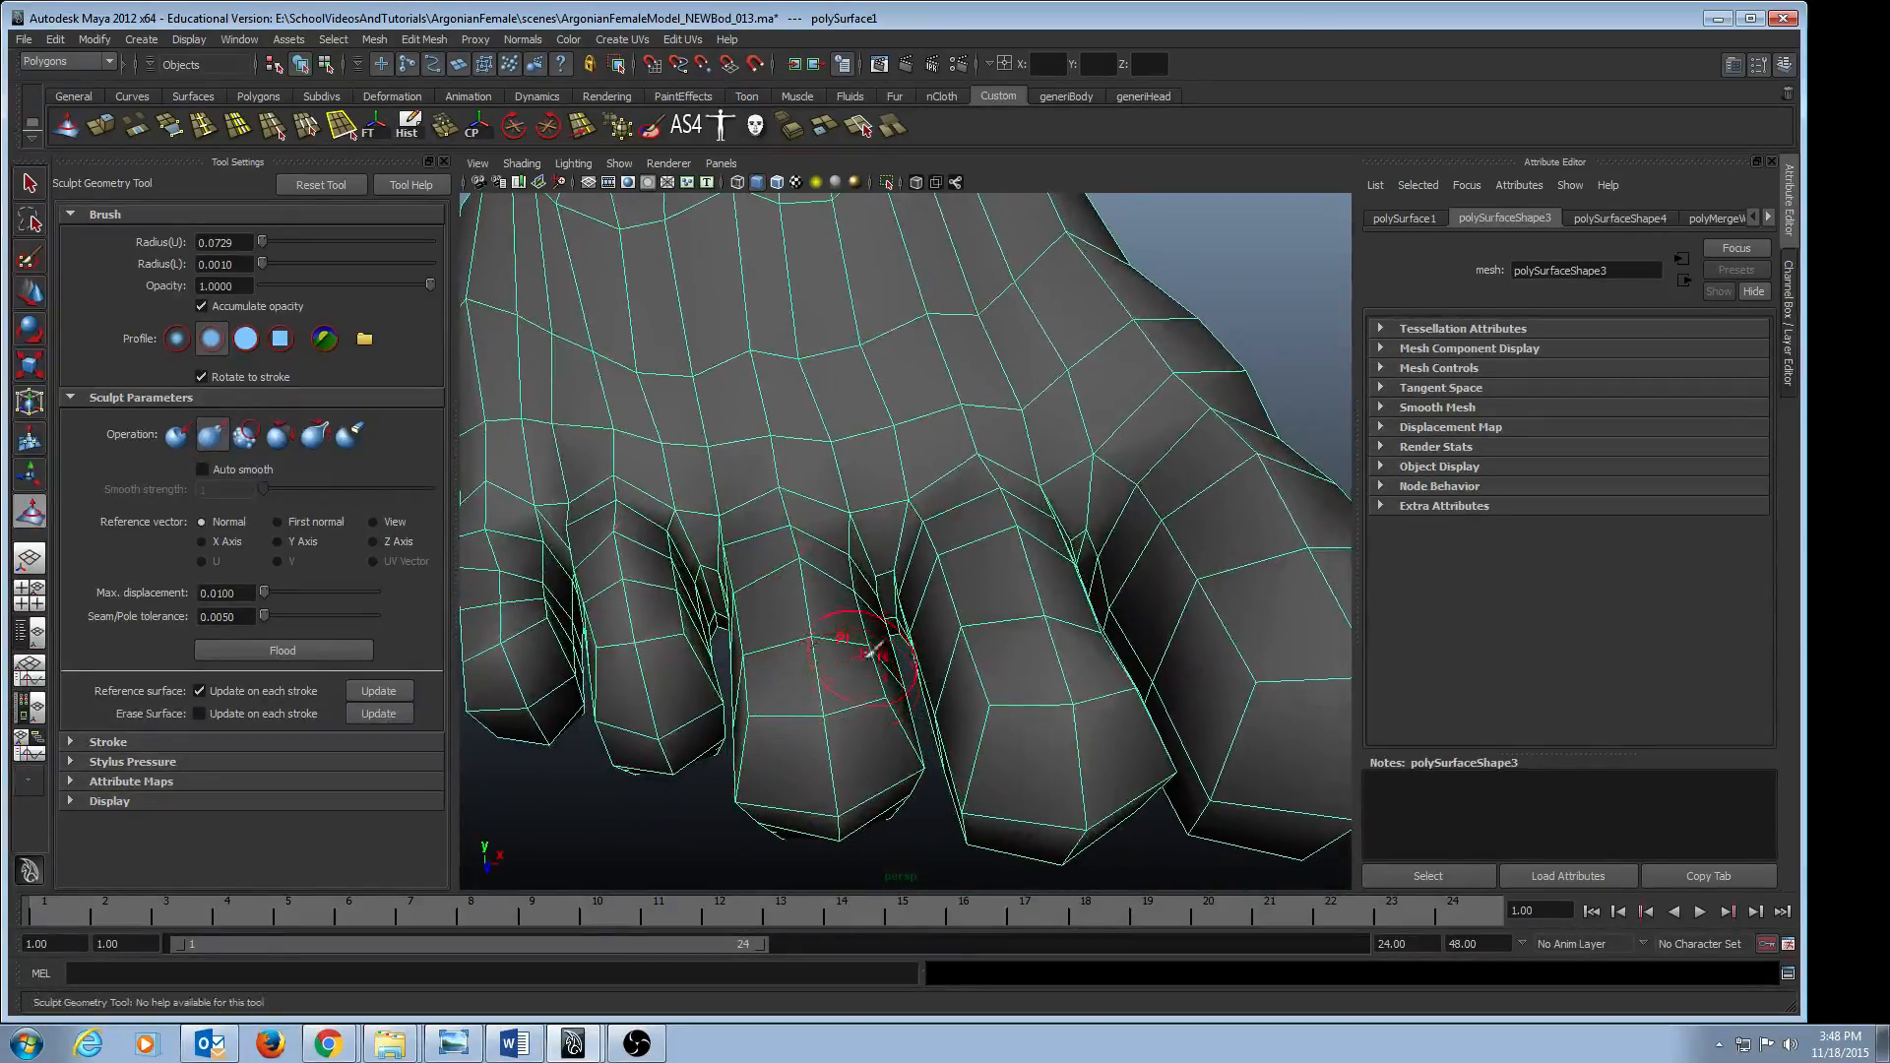
{"action": "right_click_drag", "start_coordinate": [856, 638], "coordinate": [827, 581], "text": "alt"}
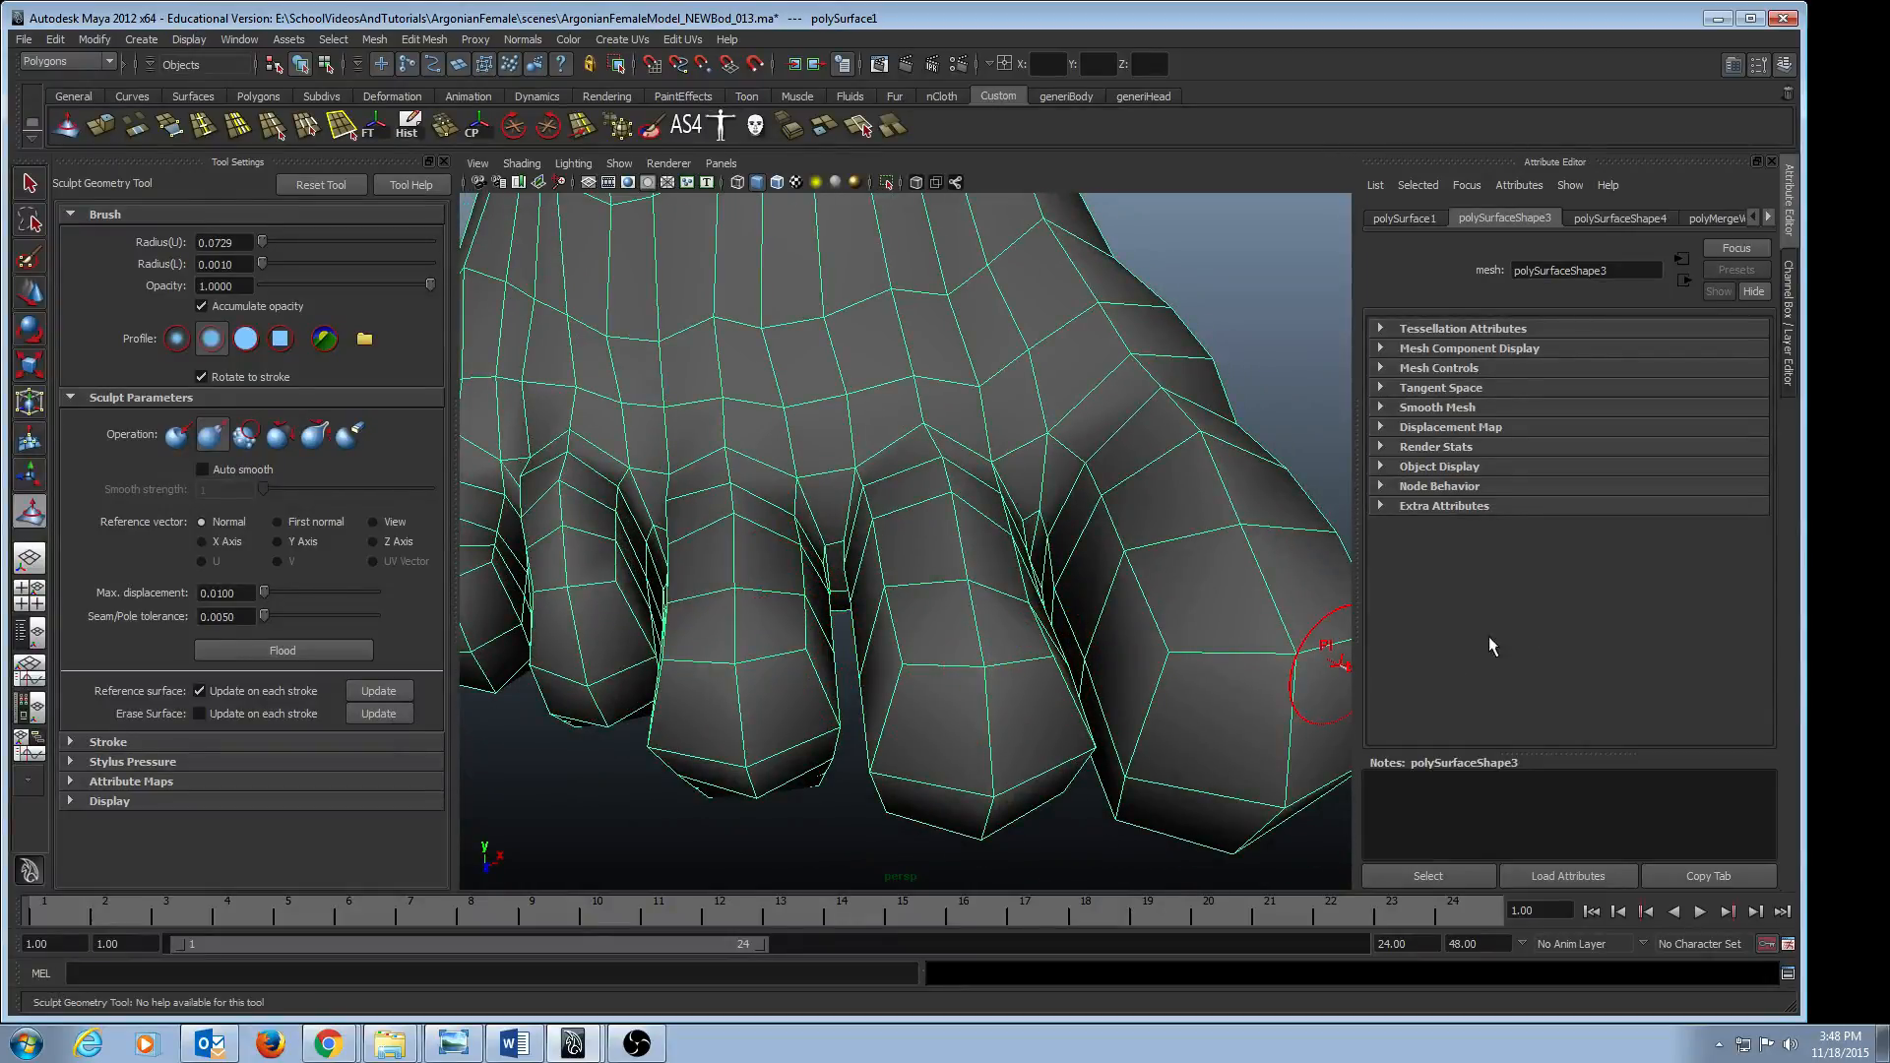
- Switch to face editing, select the big toe's faces and rotate the toe so its tip angles away from the other toes
{"action": "mouse_move", "coordinate": [866, 590]}
{"action": "left_mouse_down", "text": "alt"}
{"action": "mouse_move", "coordinate": [970, 633]}
{"action": "mouse_move", "coordinate": [916, 630]}
{"action": "mouse_move", "coordinate": [1181, 576]}
{"action": "mouse_move", "coordinate": [1084, 637]}
{"action": "mouse_move", "coordinate": [1093, 536]}
{"action": "mouse_move", "coordinate": [1200, 492]}
{"action": "mouse_move", "coordinate": [1173, 456]}
{"action": "mouse_move", "coordinate": [1063, 648]}
{"action": "mouse_move", "coordinate": [1089, 548]}
{"action": "mouse_move", "coordinate": [1073, 536]}
{"action": "left_mouse_up", "text": "alt"}
{"action": "key", "text": "q"}
{"action": "key", "text": "F11"}
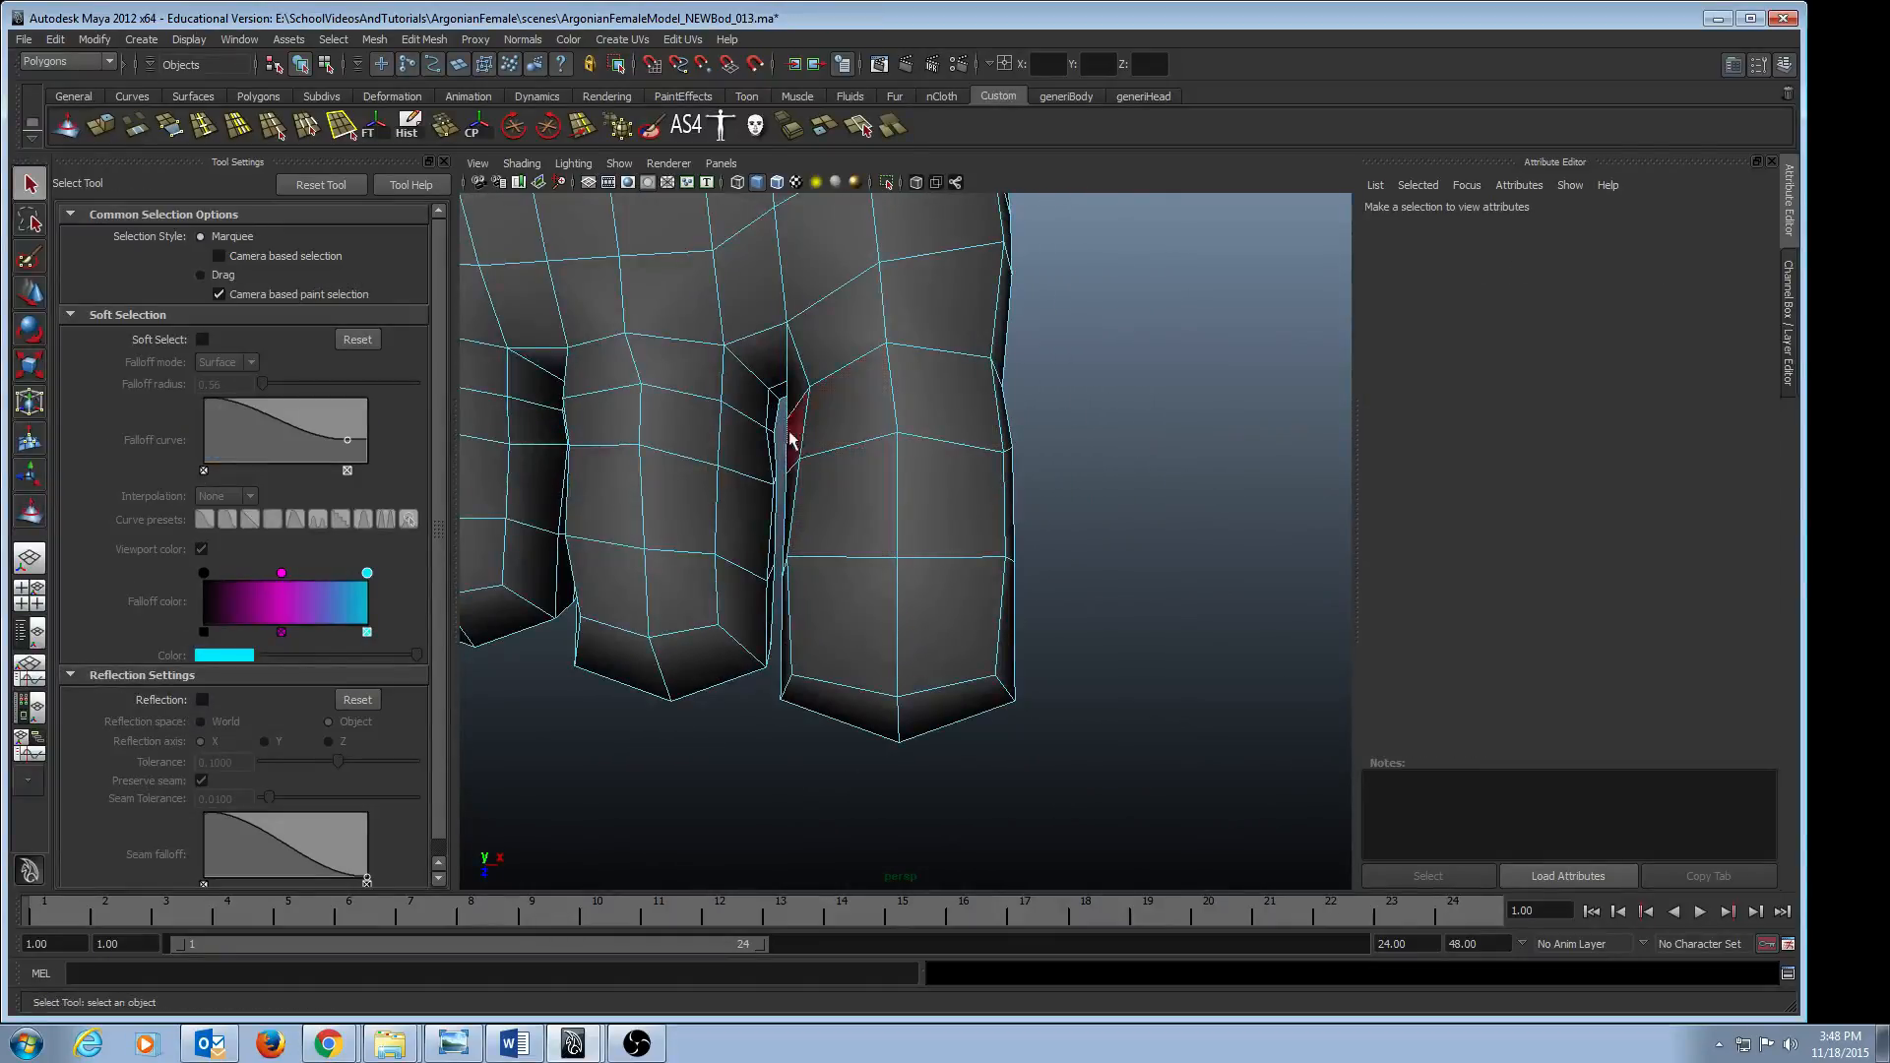
{"action": "left_click_drag", "start_coordinate": [780, 440], "coordinate": [1088, 892]}
{"action": "key", "text": "e"}
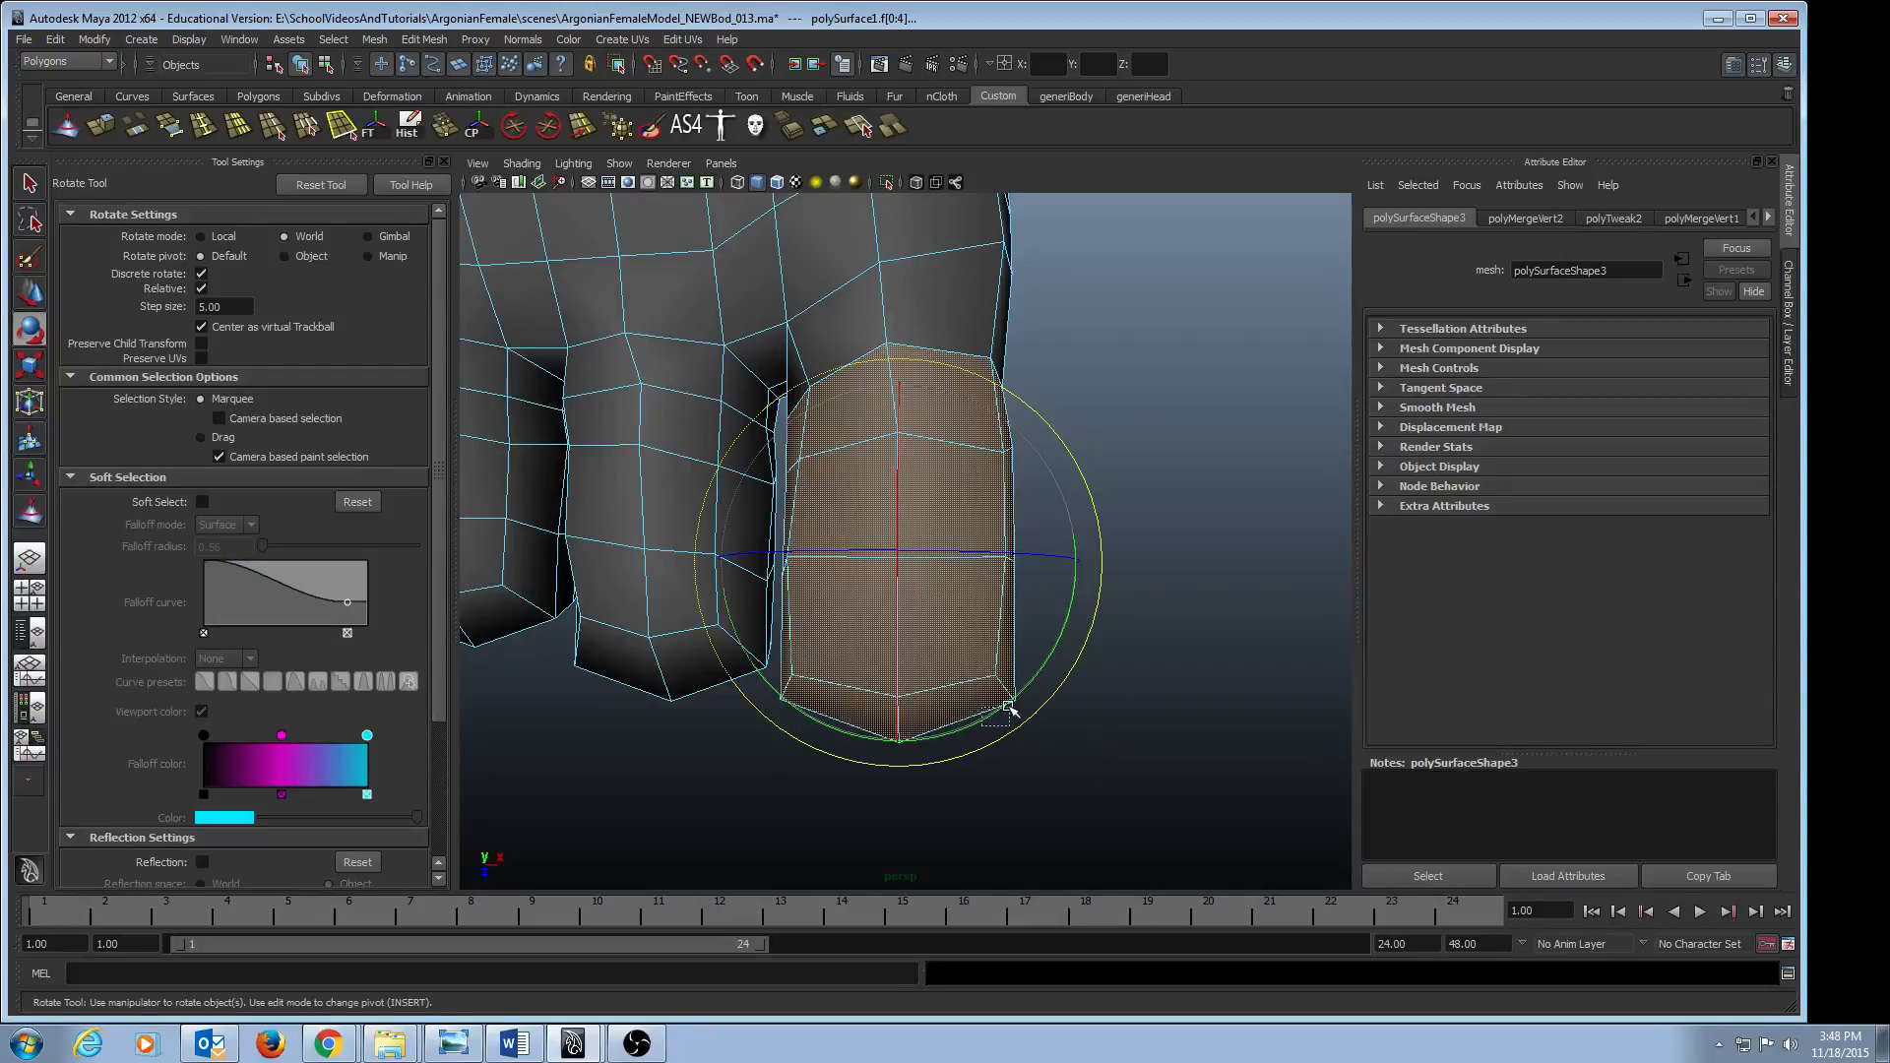
{"action": "left_click_drag", "start_coordinate": [1009, 706], "coordinate": [1010, 711]}
{"action": "key", "text": "ctrl+z"}
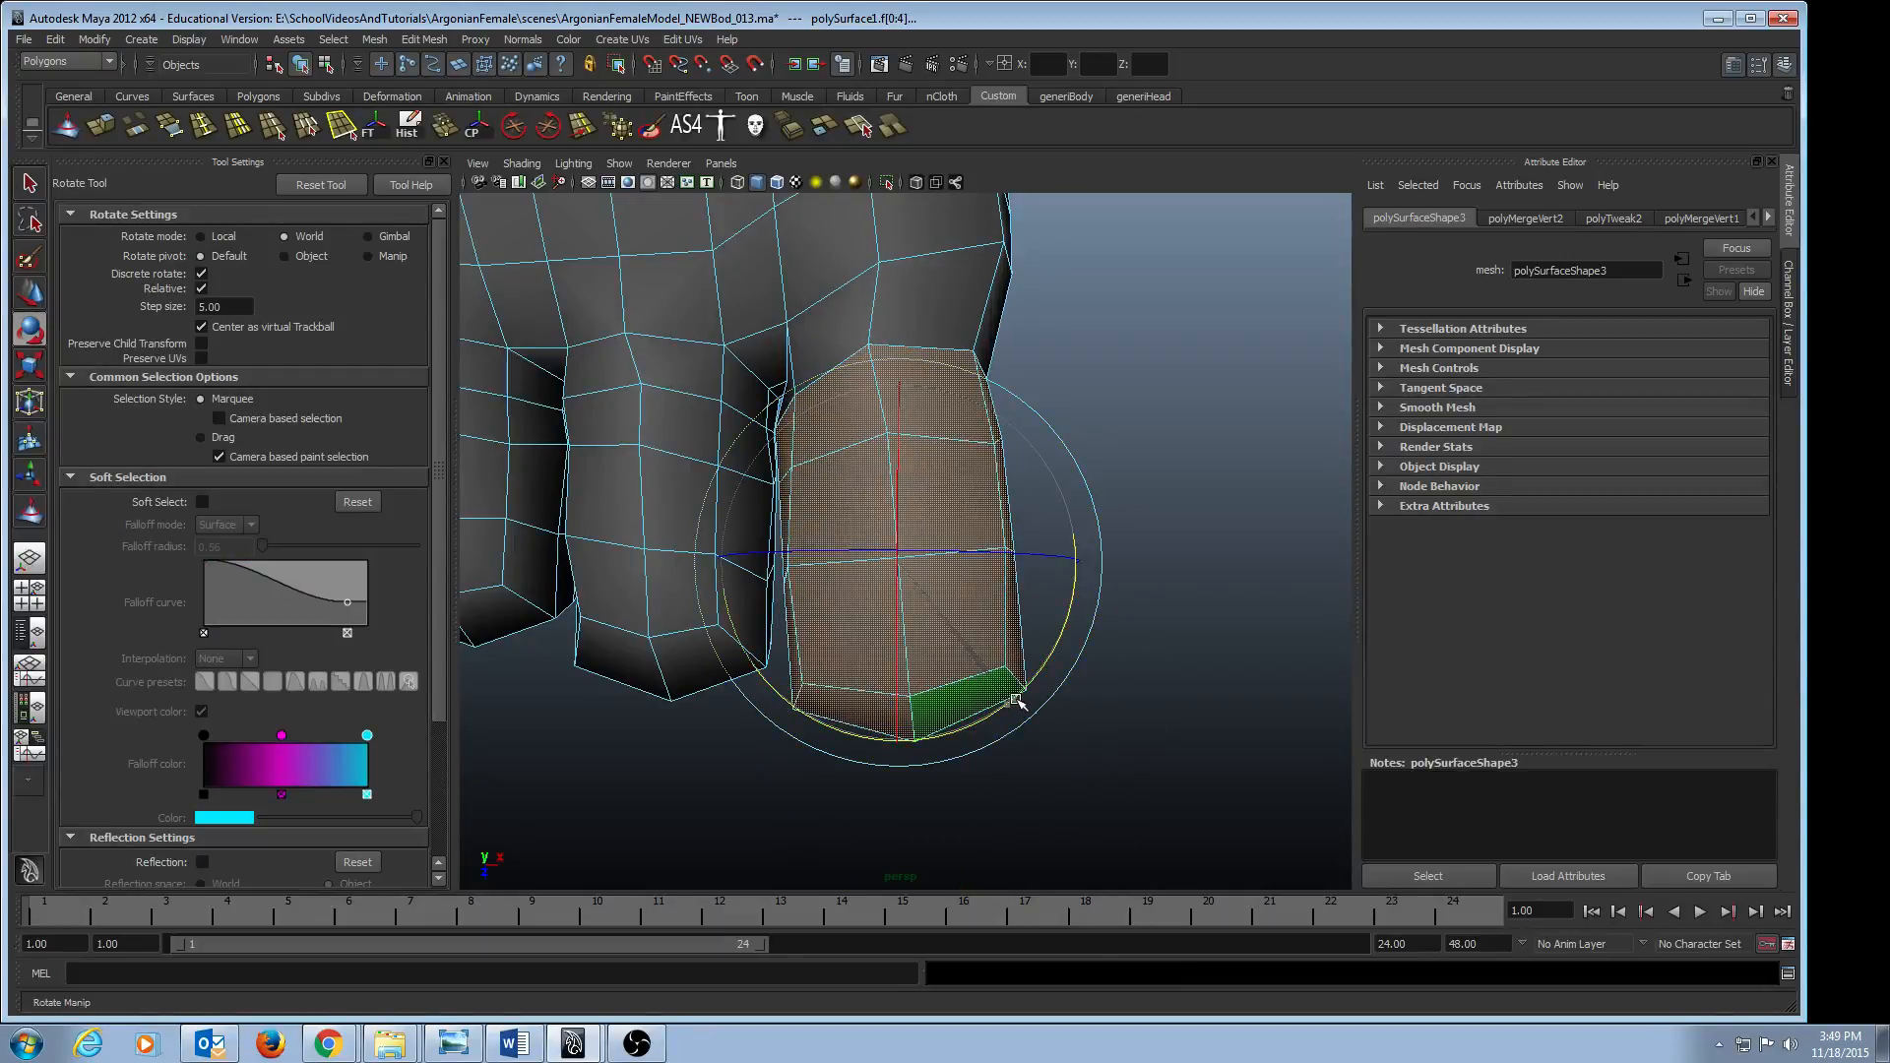
- Move the big toe sideways to widen the gap to the second toe
{"action": "key", "text": "w"}
{"action": "left_click", "coordinate": [1050, 557]}
{"action": "key", "text": "ctrl+z"}
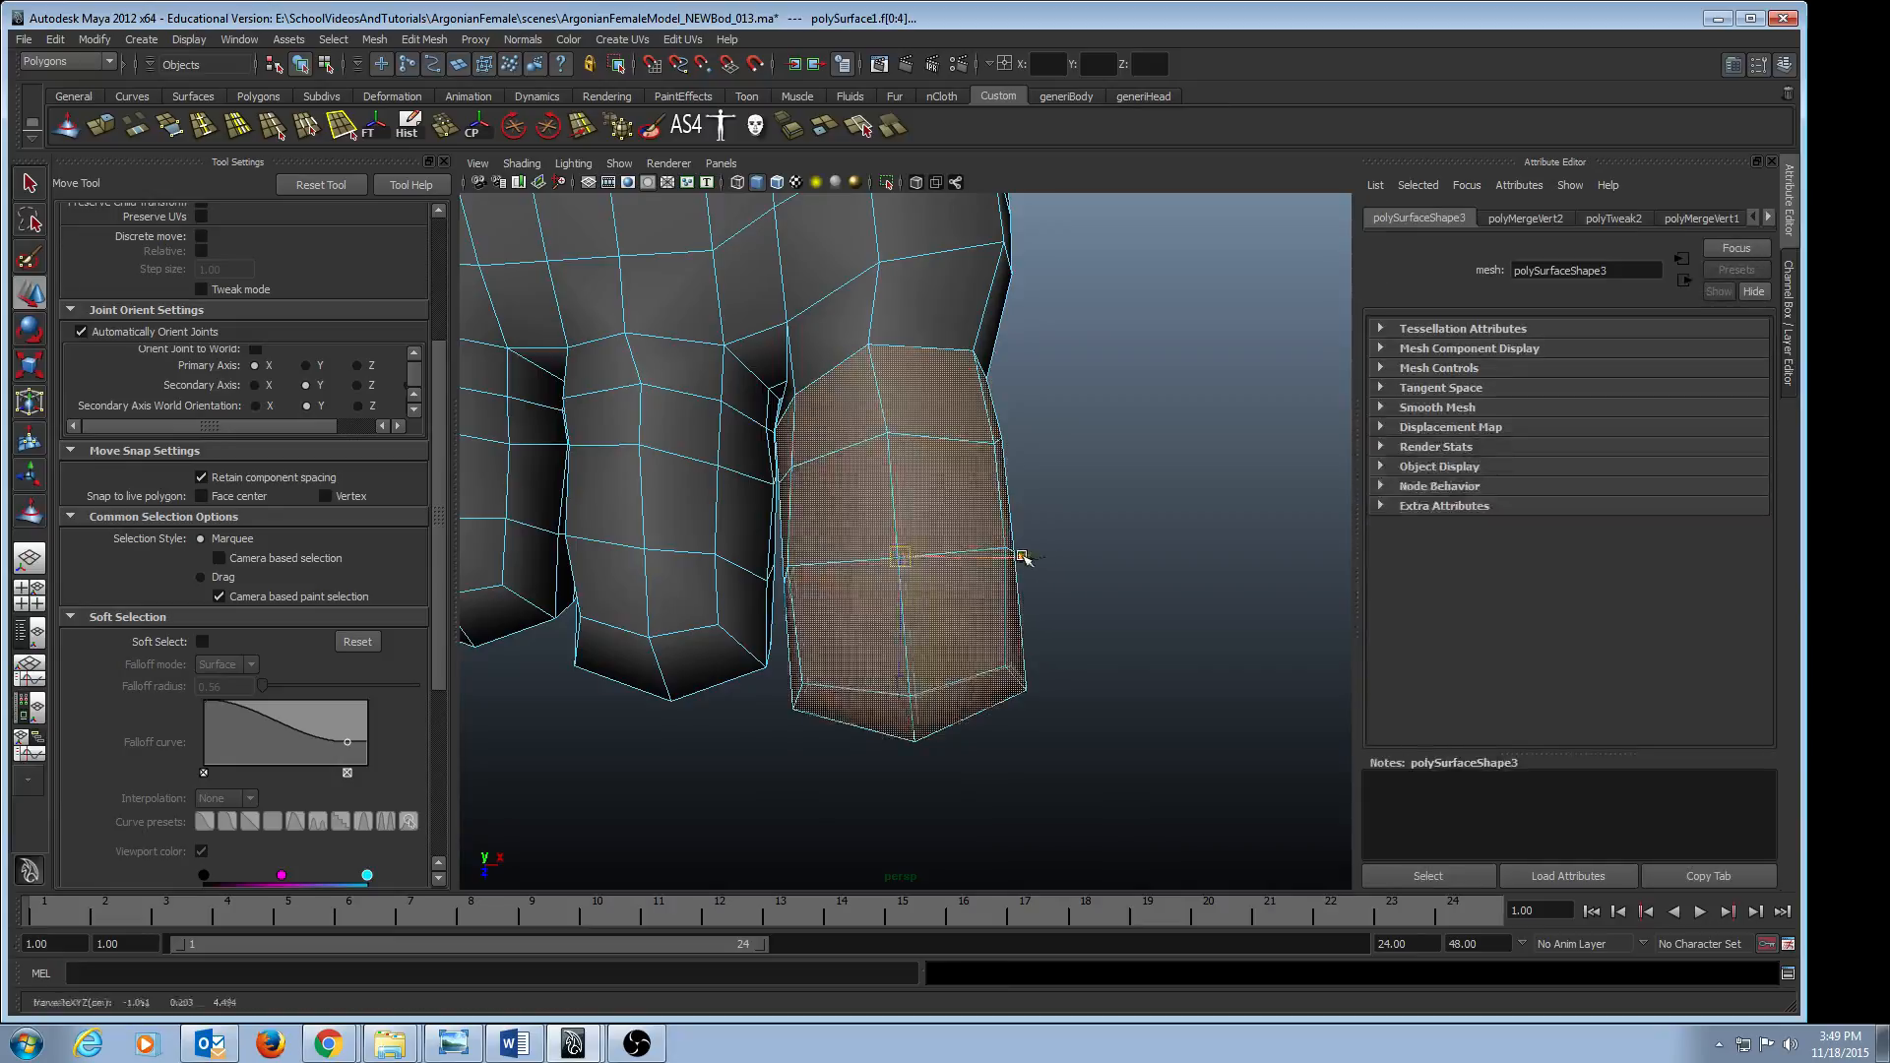
{"action": "left_click_drag", "start_coordinate": [1024, 557], "coordinate": [1047, 563]}
{"action": "scroll", "coordinate": [929, 628], "scroll_direction": "down", "scroll_amount": 8}
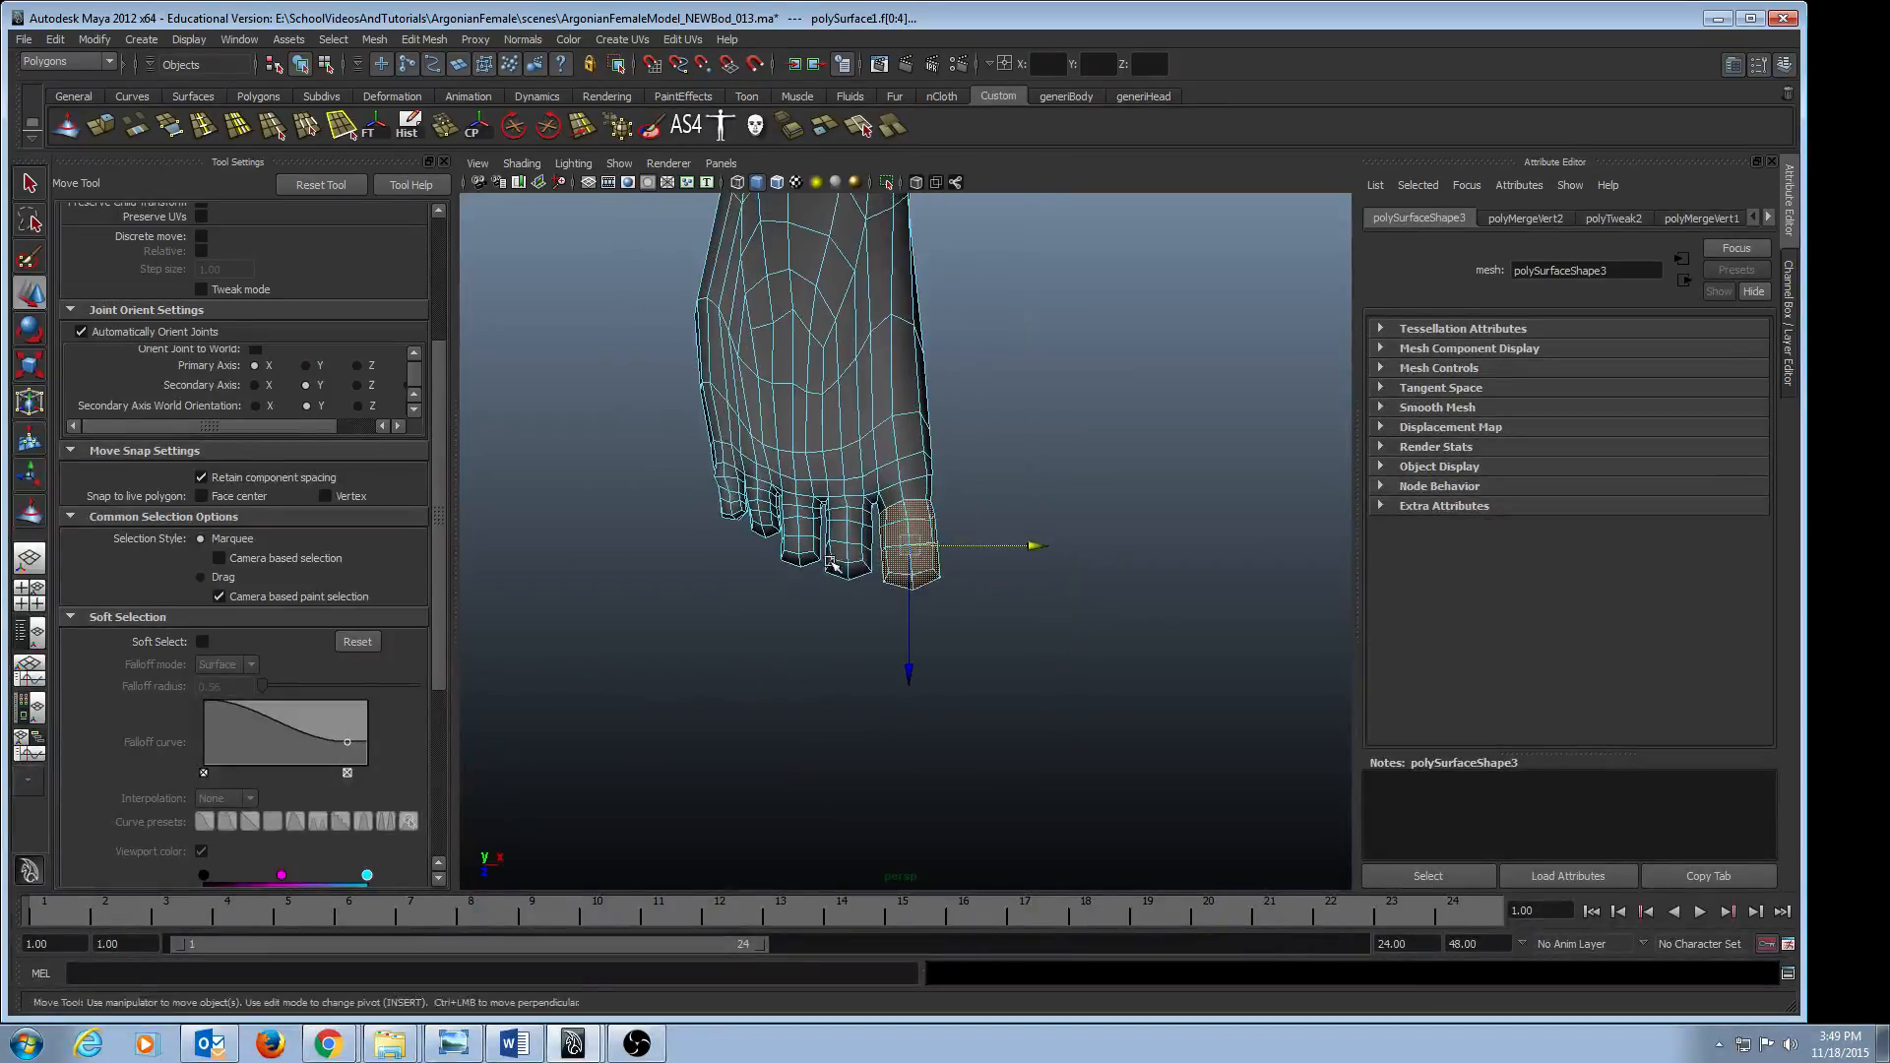
- Fine-tune the big toe's sideways position and scale the toe, first along its width and then uniformly
{"action": "key", "text": "e"}
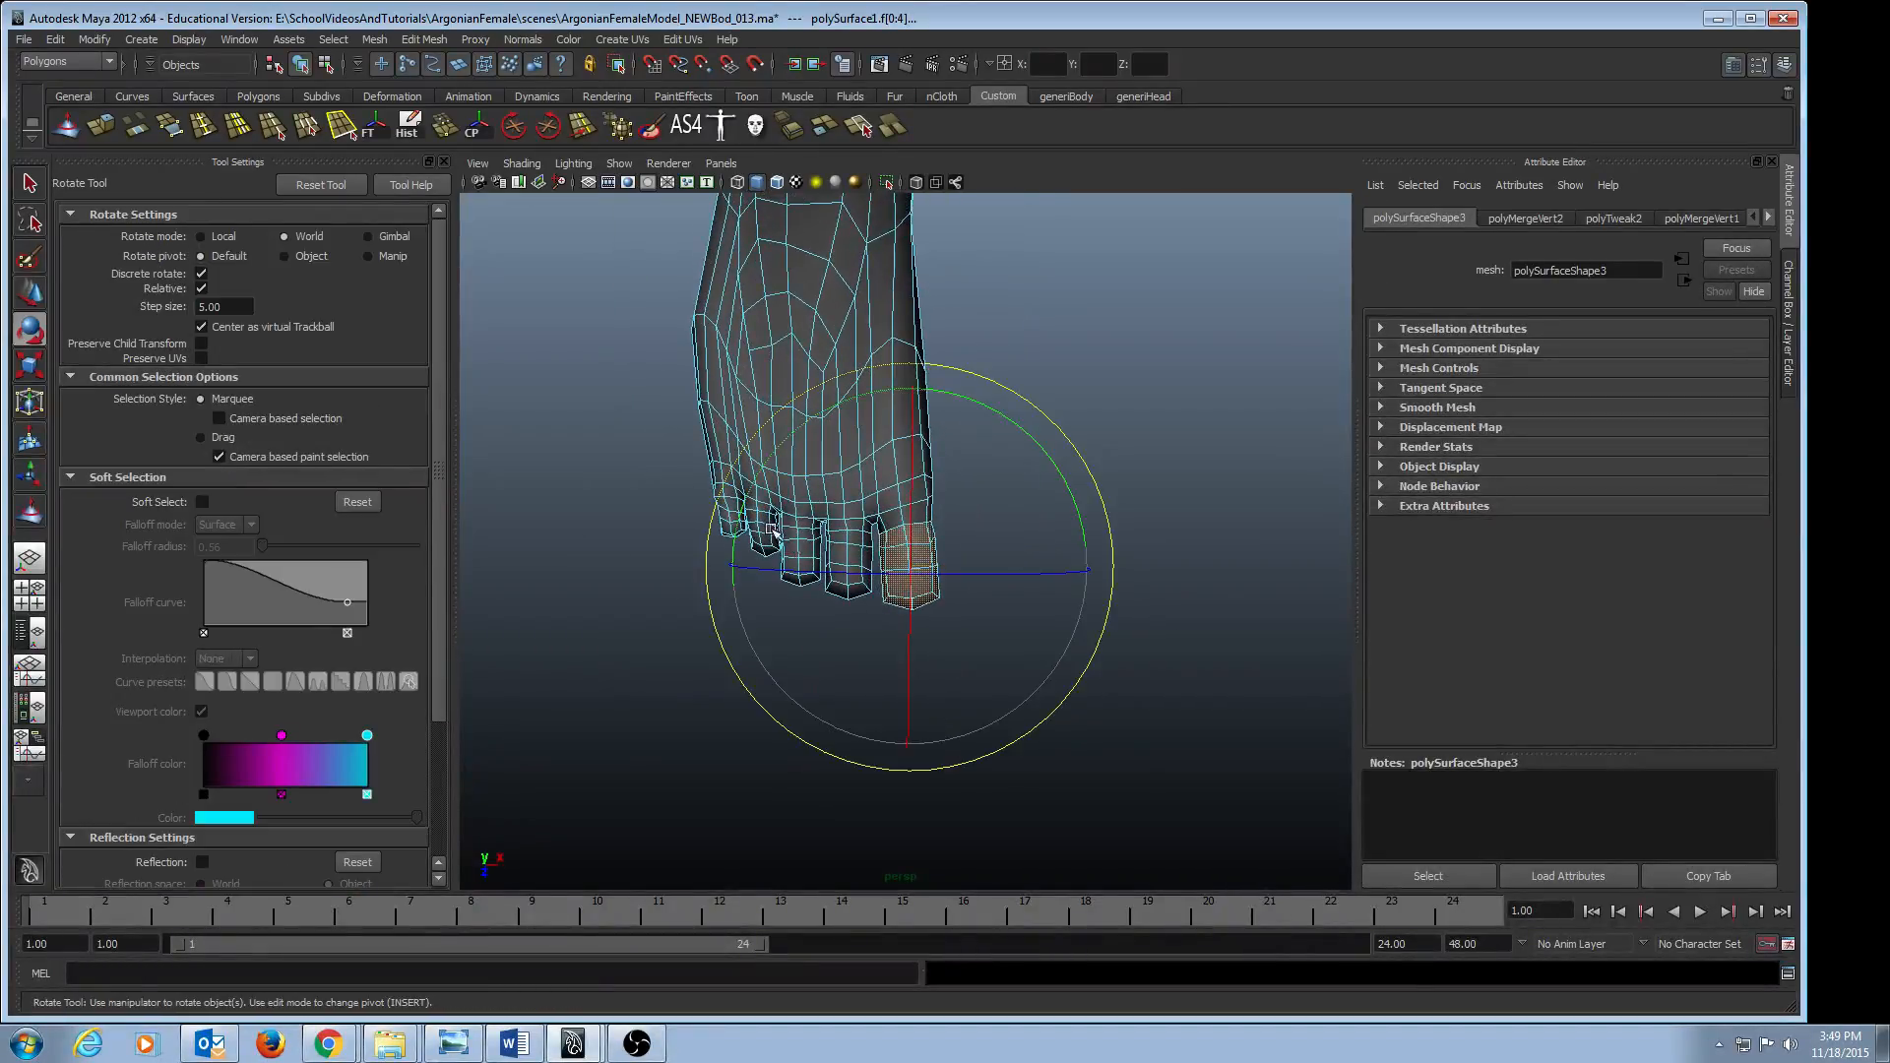
{"action": "key", "text": "w"}
{"action": "left_click_drag", "start_coordinate": [1040, 559], "coordinate": [1034, 571]}
{"action": "key", "text": "r"}
{"action": "left_click_drag", "start_coordinate": [735, 561], "coordinate": [738, 562]}
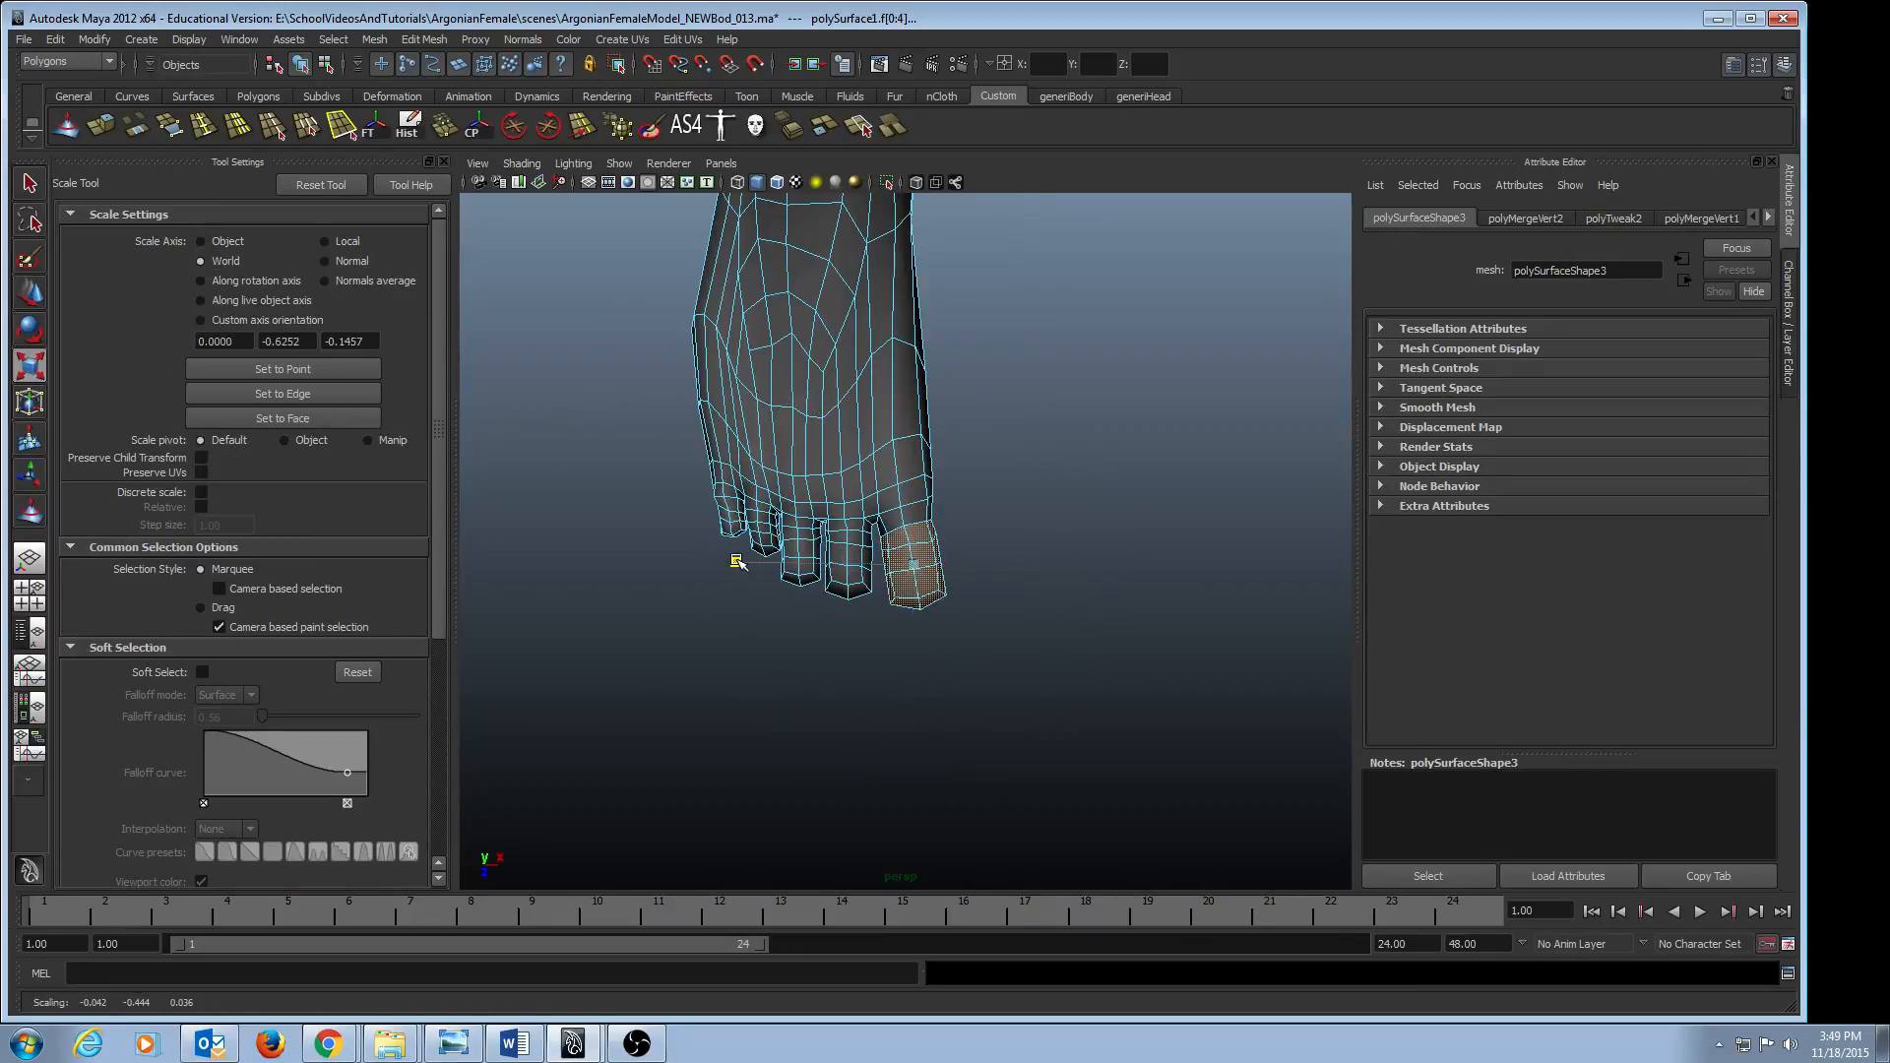
{"action": "left_click_drag", "start_coordinate": [916, 565], "coordinate": [929, 567]}
{"action": "scroll", "coordinate": [924, 573], "scroll_direction": "up", "scroll_amount": 2}
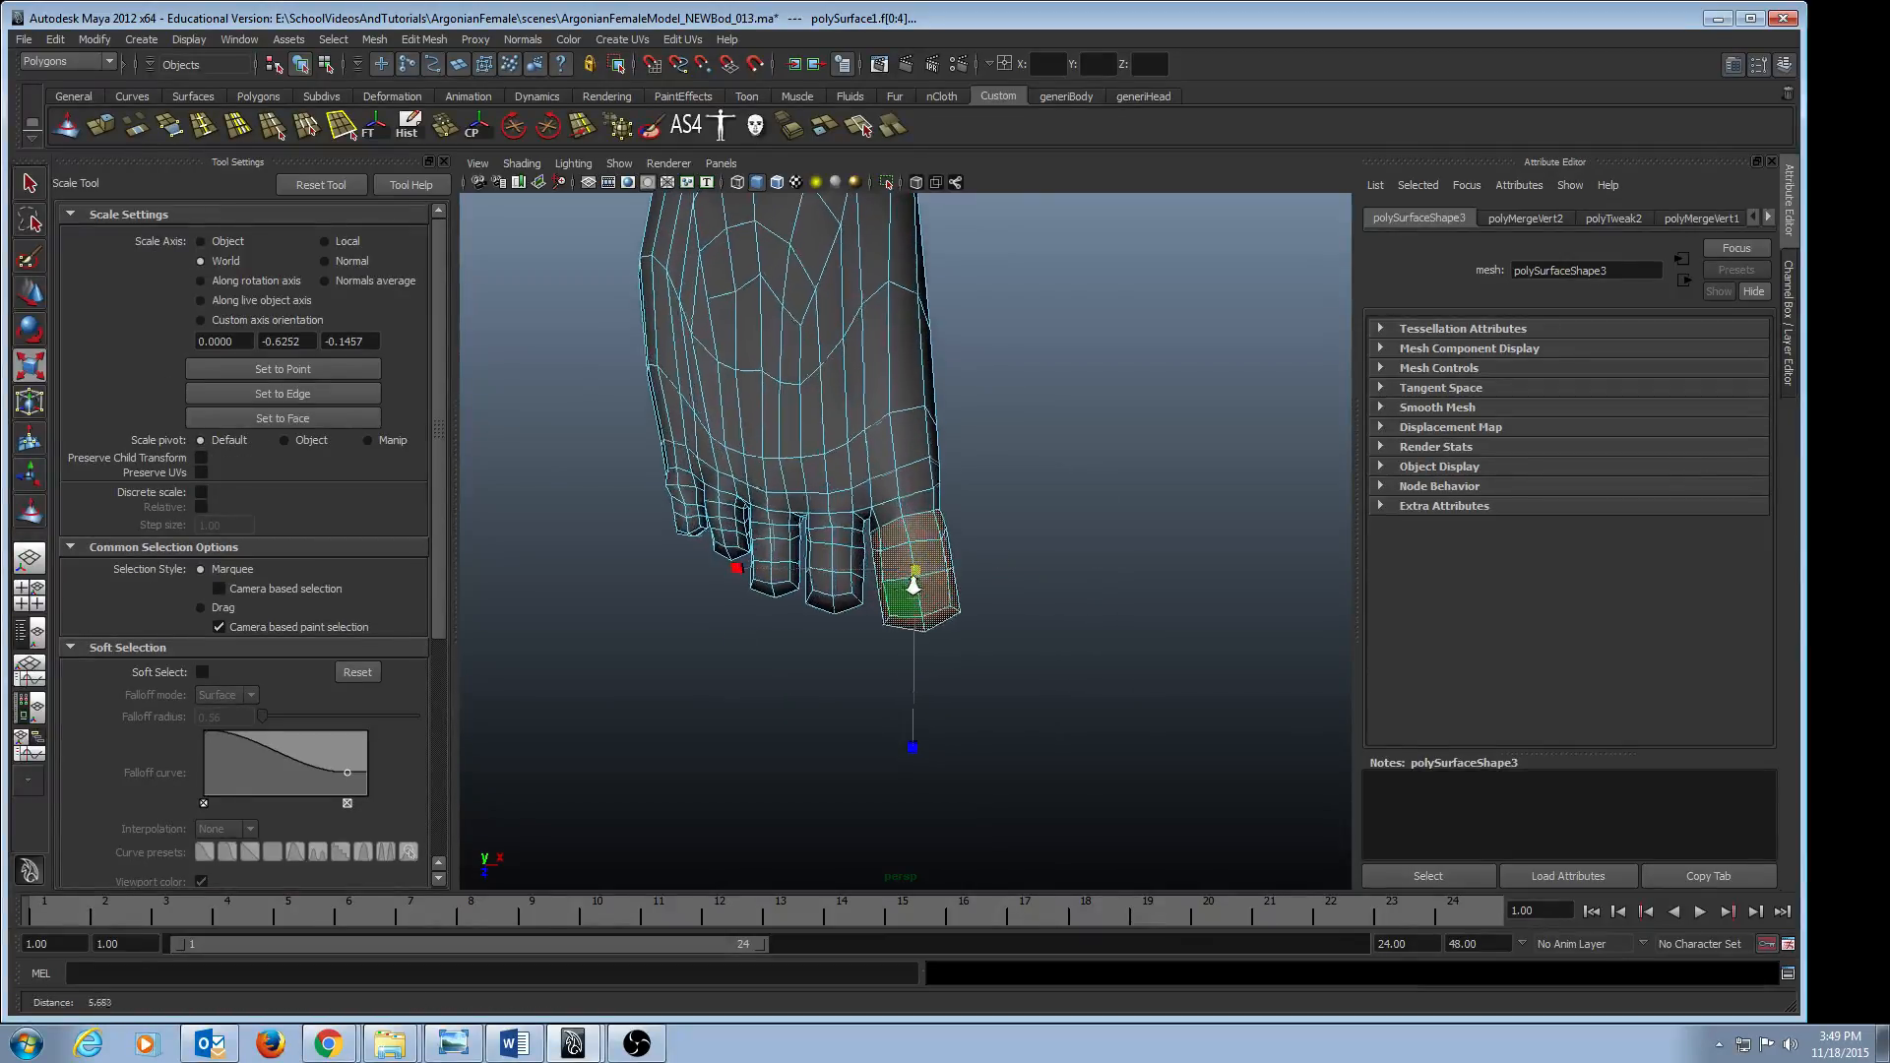
- Readjust the big toe's rotation and turn off discrete rotation for the Rotate tool
{"action": "key", "text": "e"}
{"action": "left_click_drag", "start_coordinate": [1058, 475], "coordinate": [1052, 475]}
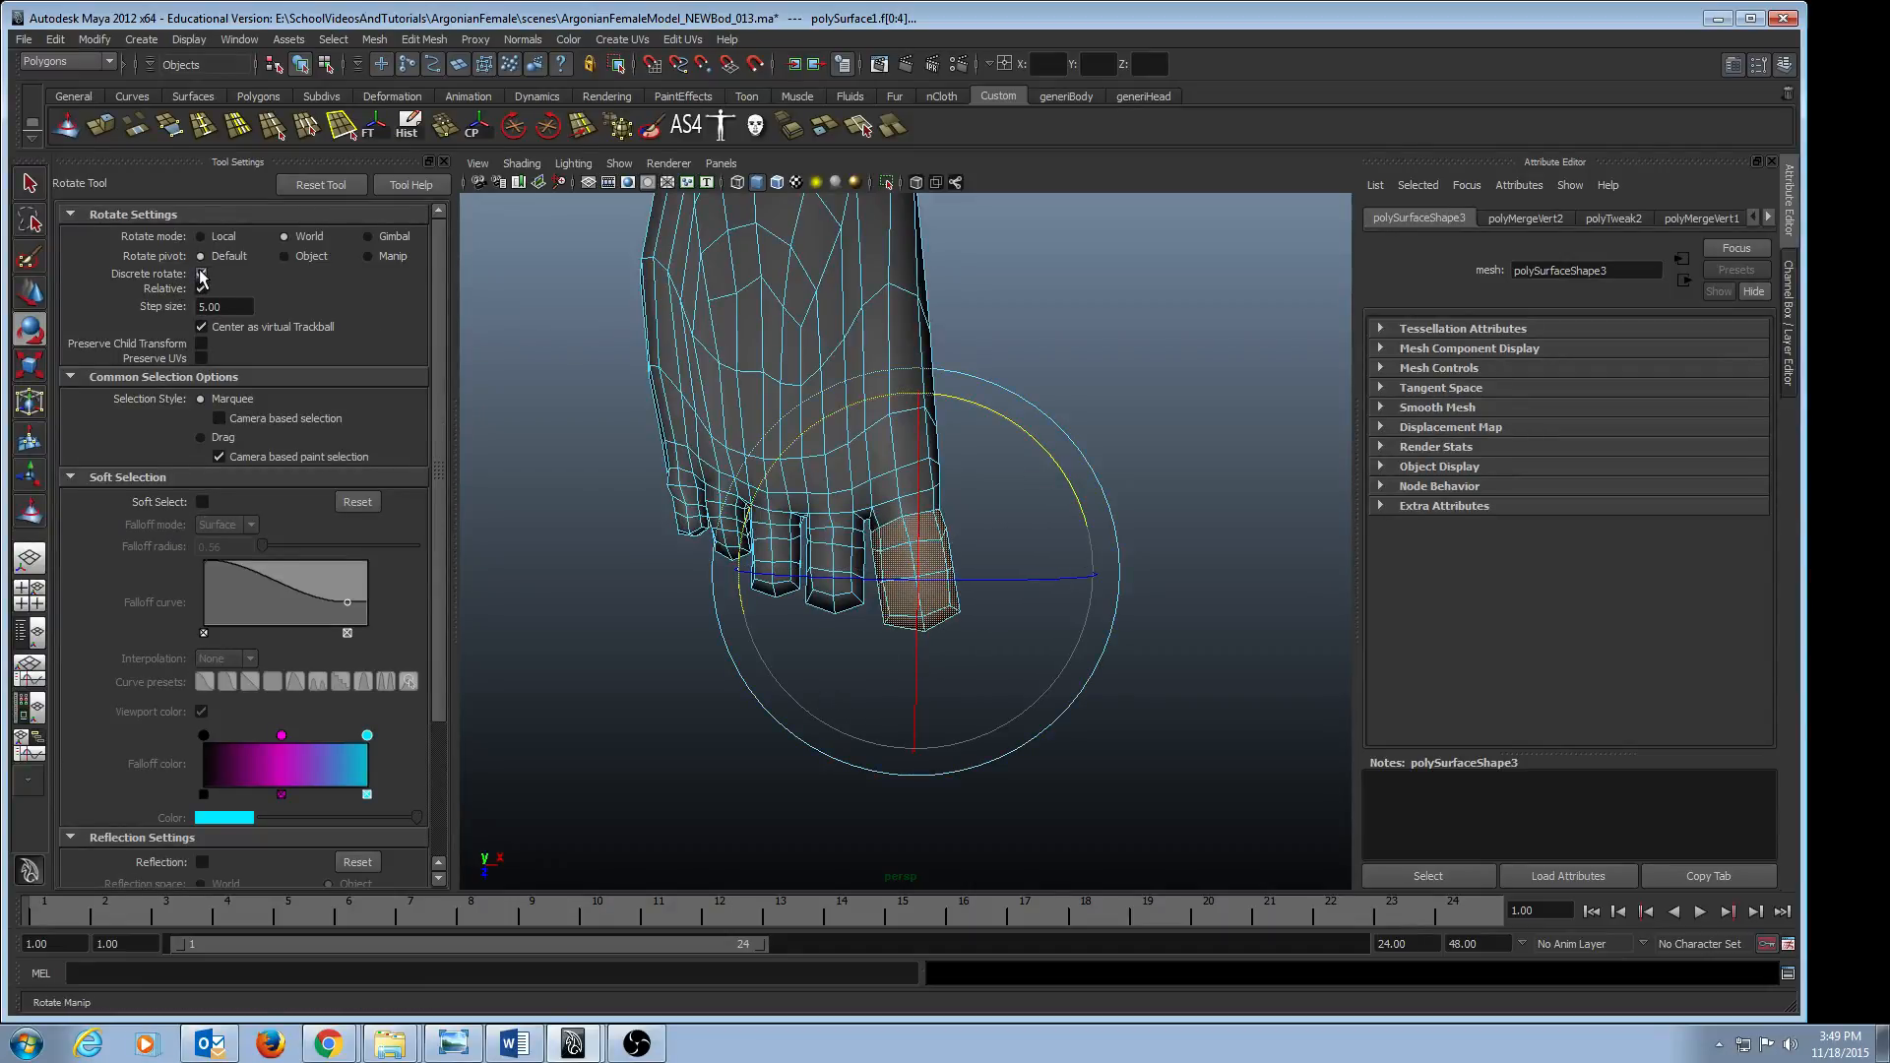
{"action": "left_click", "coordinate": [201, 273]}
{"action": "key", "text": "w"}
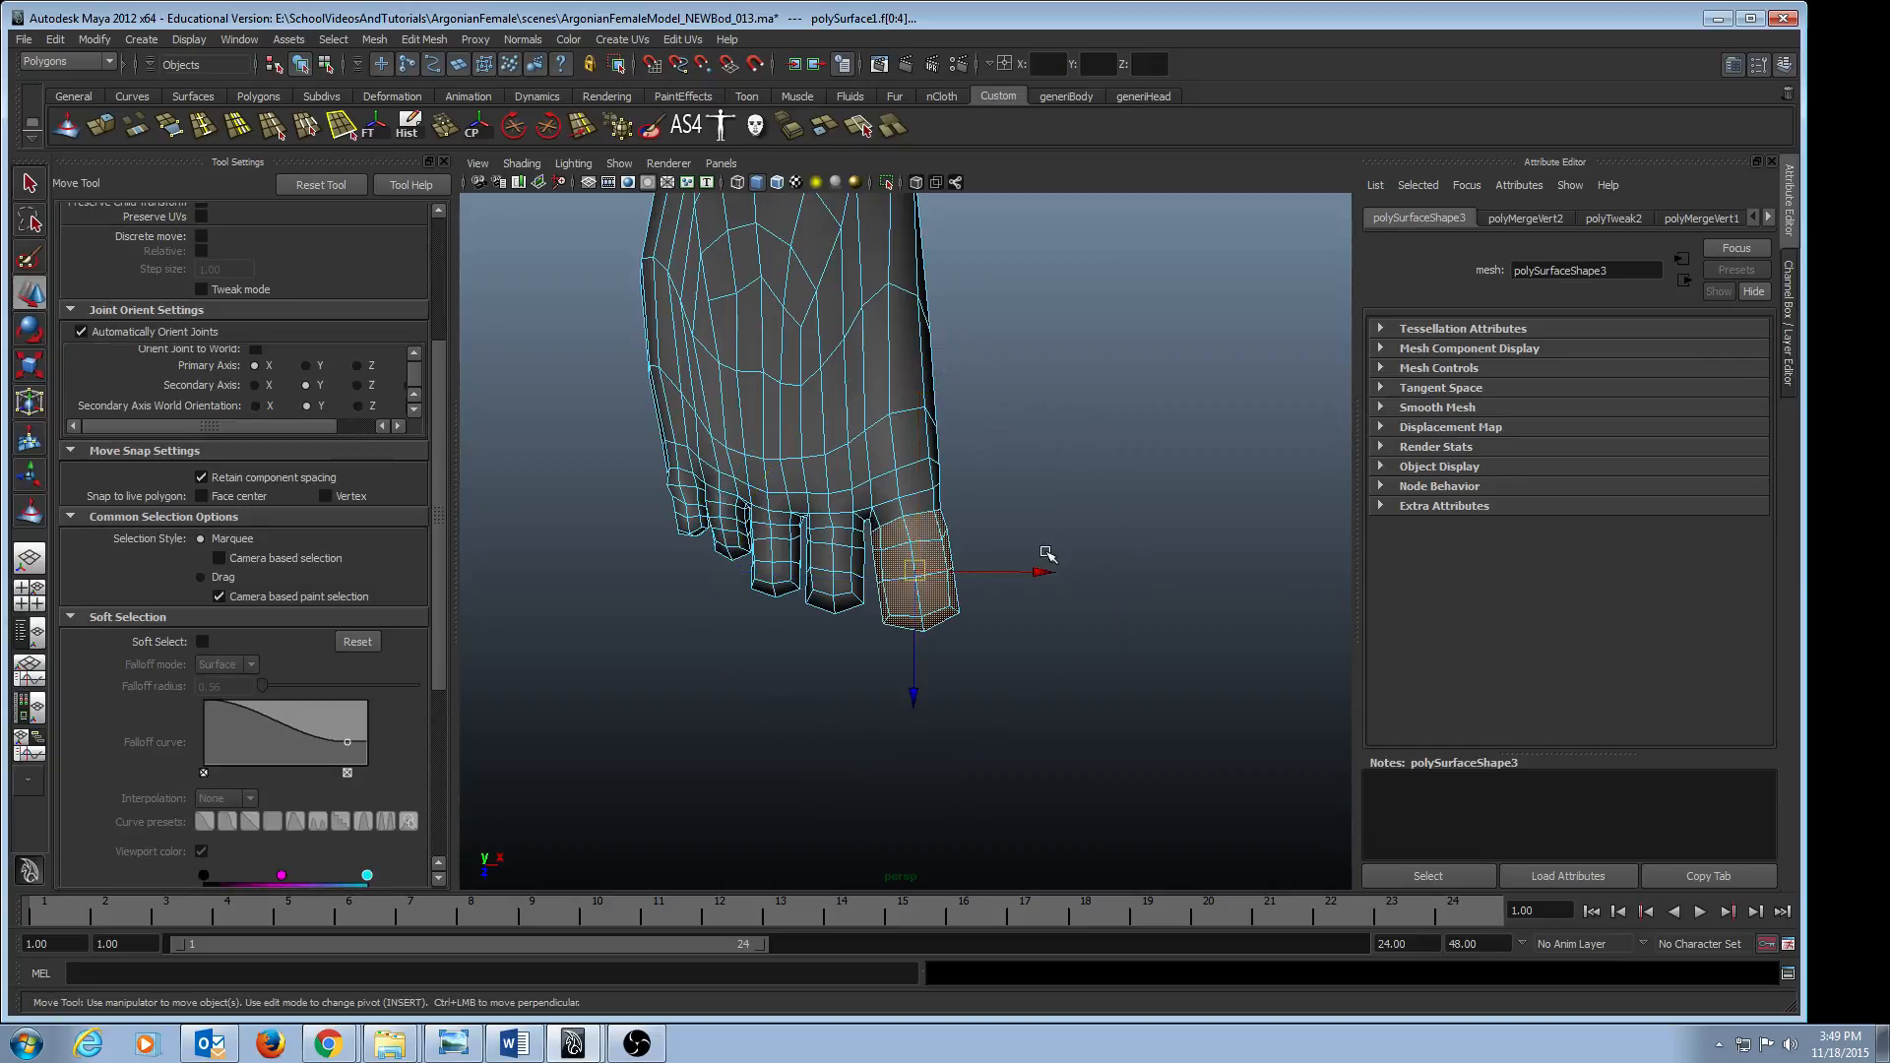
{"action": "left_click_drag", "start_coordinate": [1039, 569], "coordinate": [900, 504], "text": "alt"}
{"action": "right_click_drag", "start_coordinate": [899, 504], "coordinate": [1254, 592], "text": "alt"}
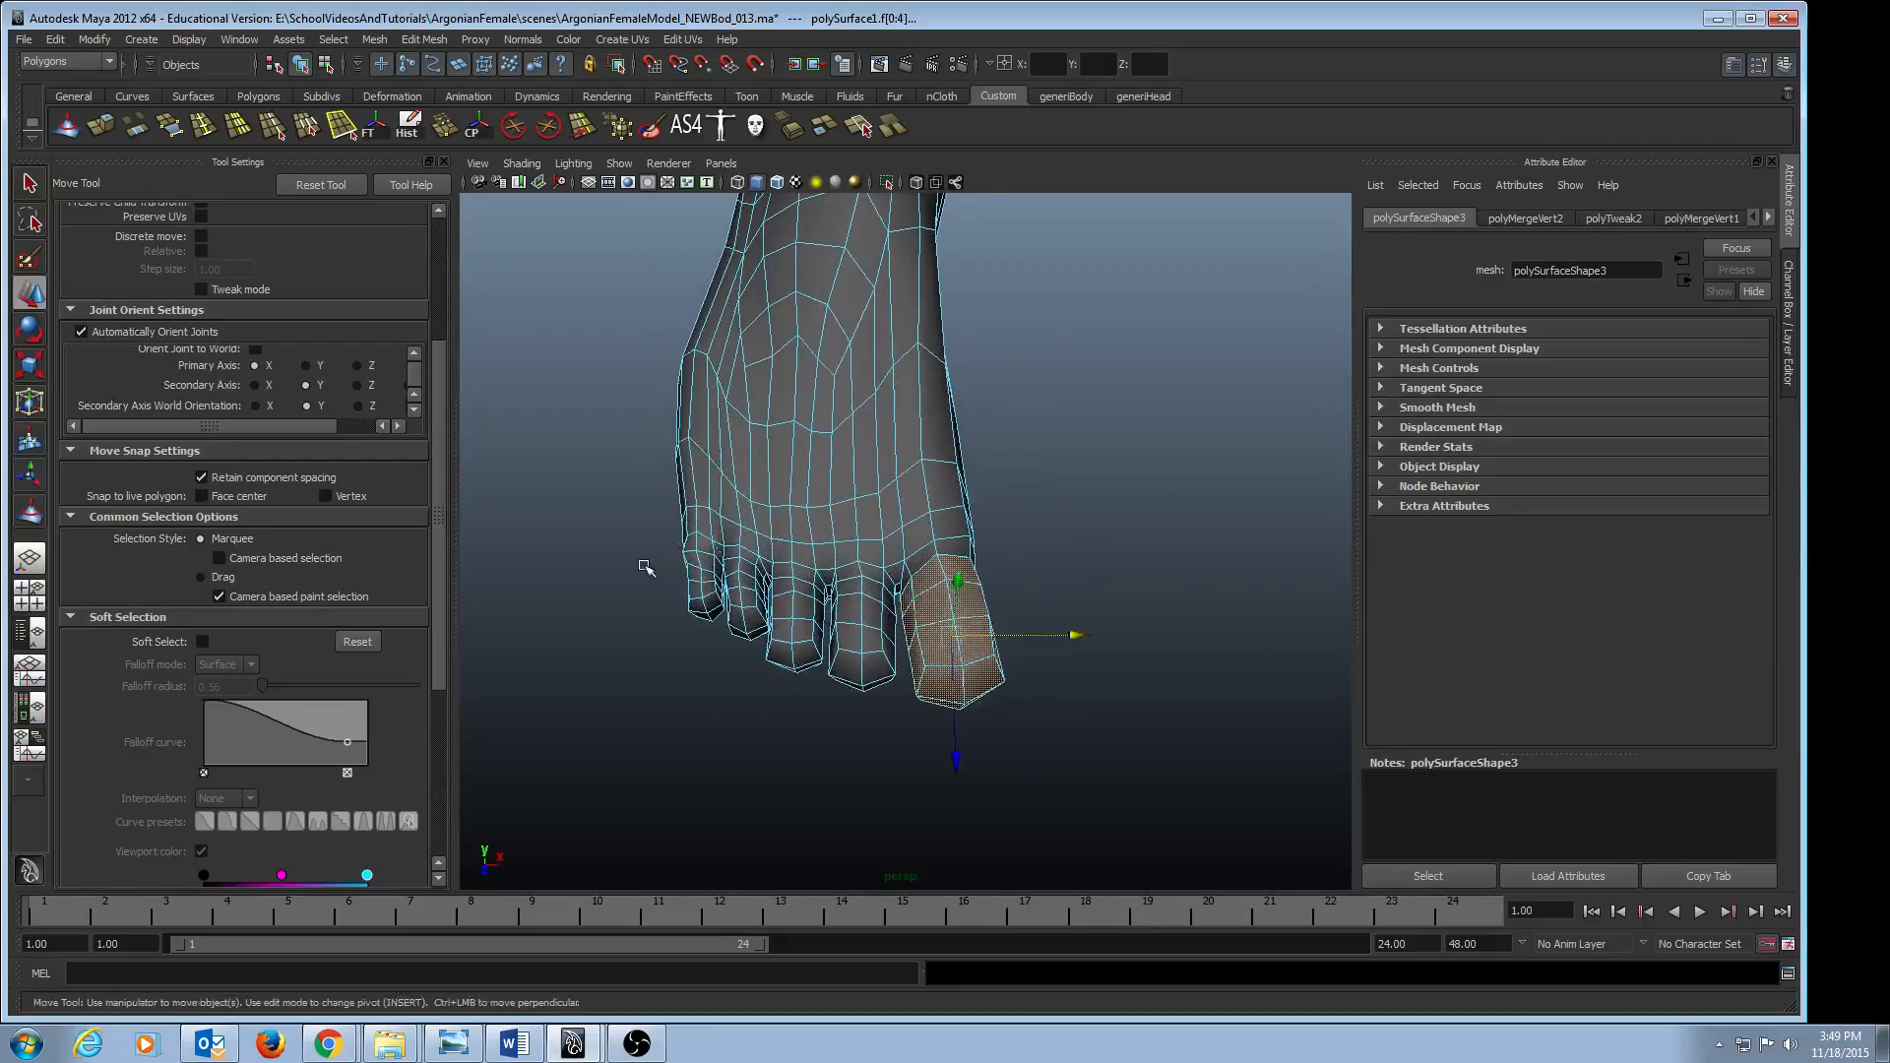
- Return to object editing, select the foot mesh and sculpt around the little toe with the Pull operation
{"action": "middle_click_drag", "start_coordinate": [552, 577], "coordinate": [660, 535], "text": "alt"}
{"action": "right_click_drag", "start_coordinate": [661, 536], "coordinate": [827, 557], "text": "alt"}
{"action": "left_click_drag", "start_coordinate": [827, 558], "coordinate": [837, 565], "text": "alt"}
{"action": "middle_click_drag", "start_coordinate": [823, 565], "coordinate": [871, 571], "text": "alt"}
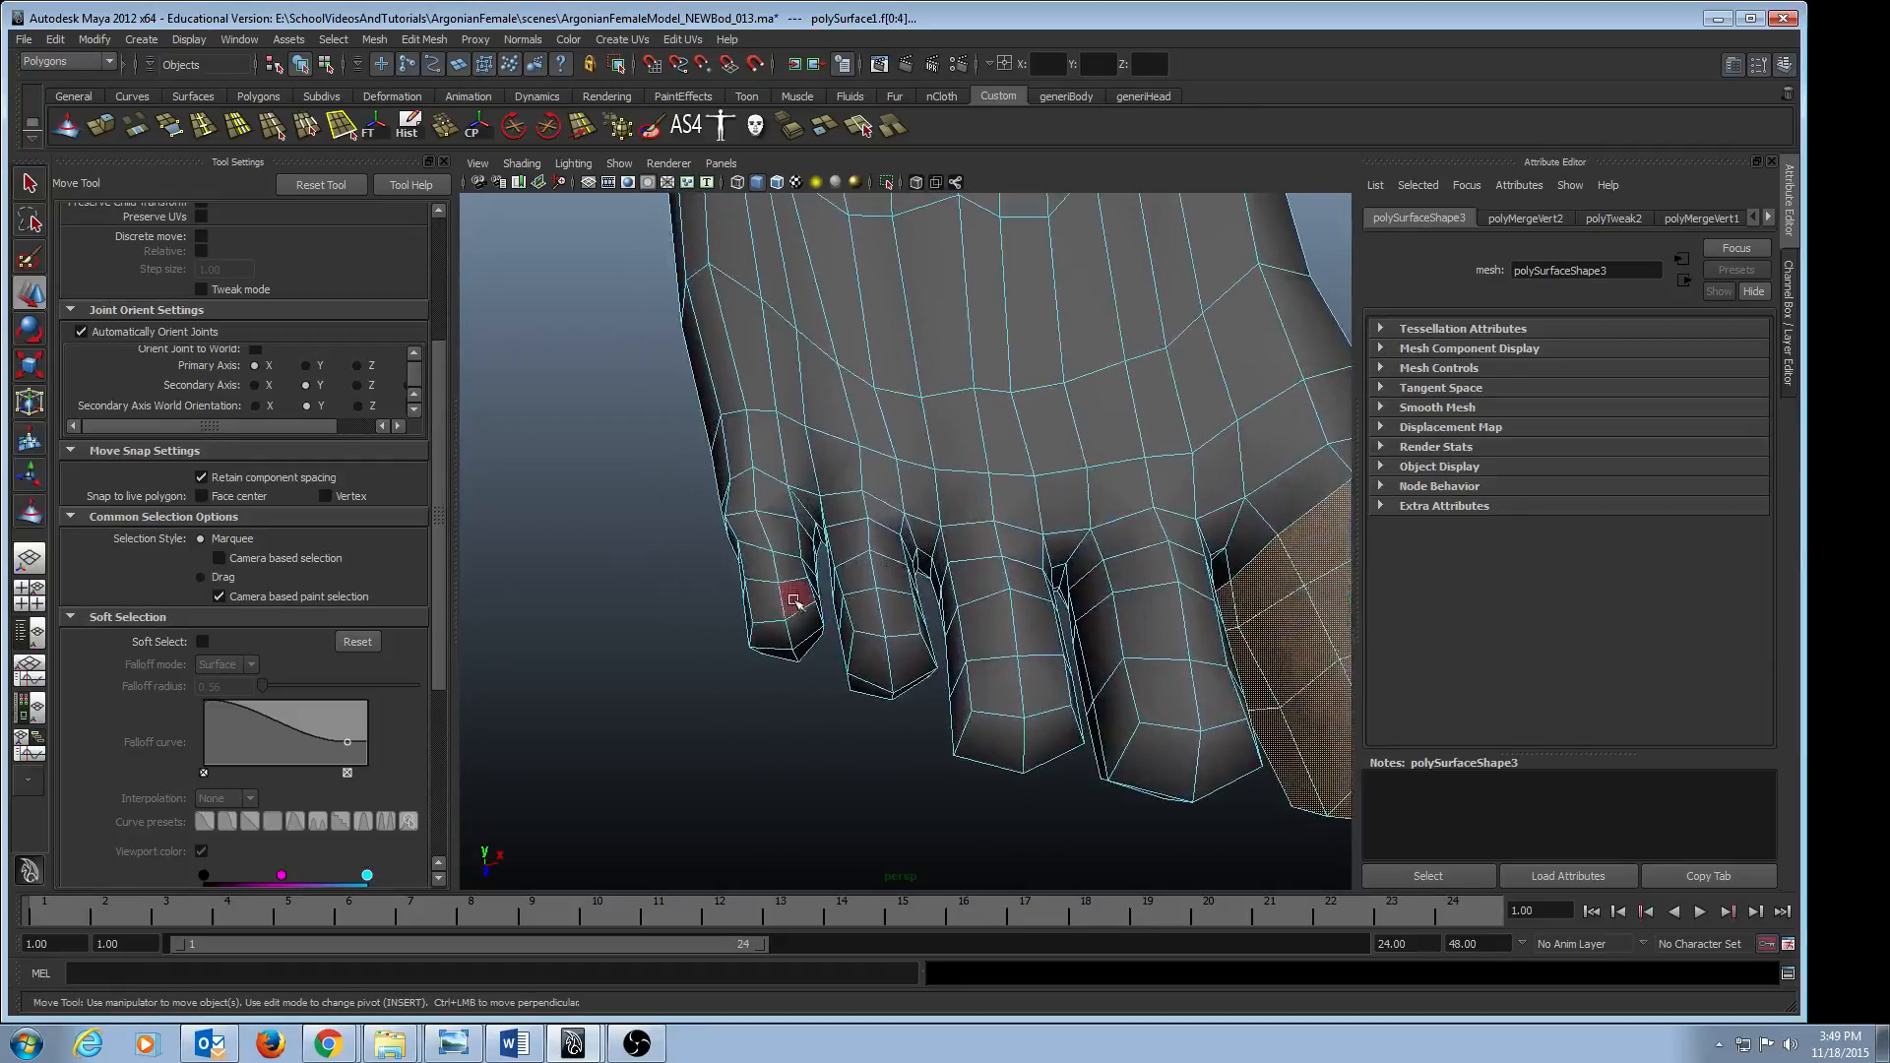
{"action": "right_click_drag", "start_coordinate": [760, 559], "coordinate": [811, 536]}
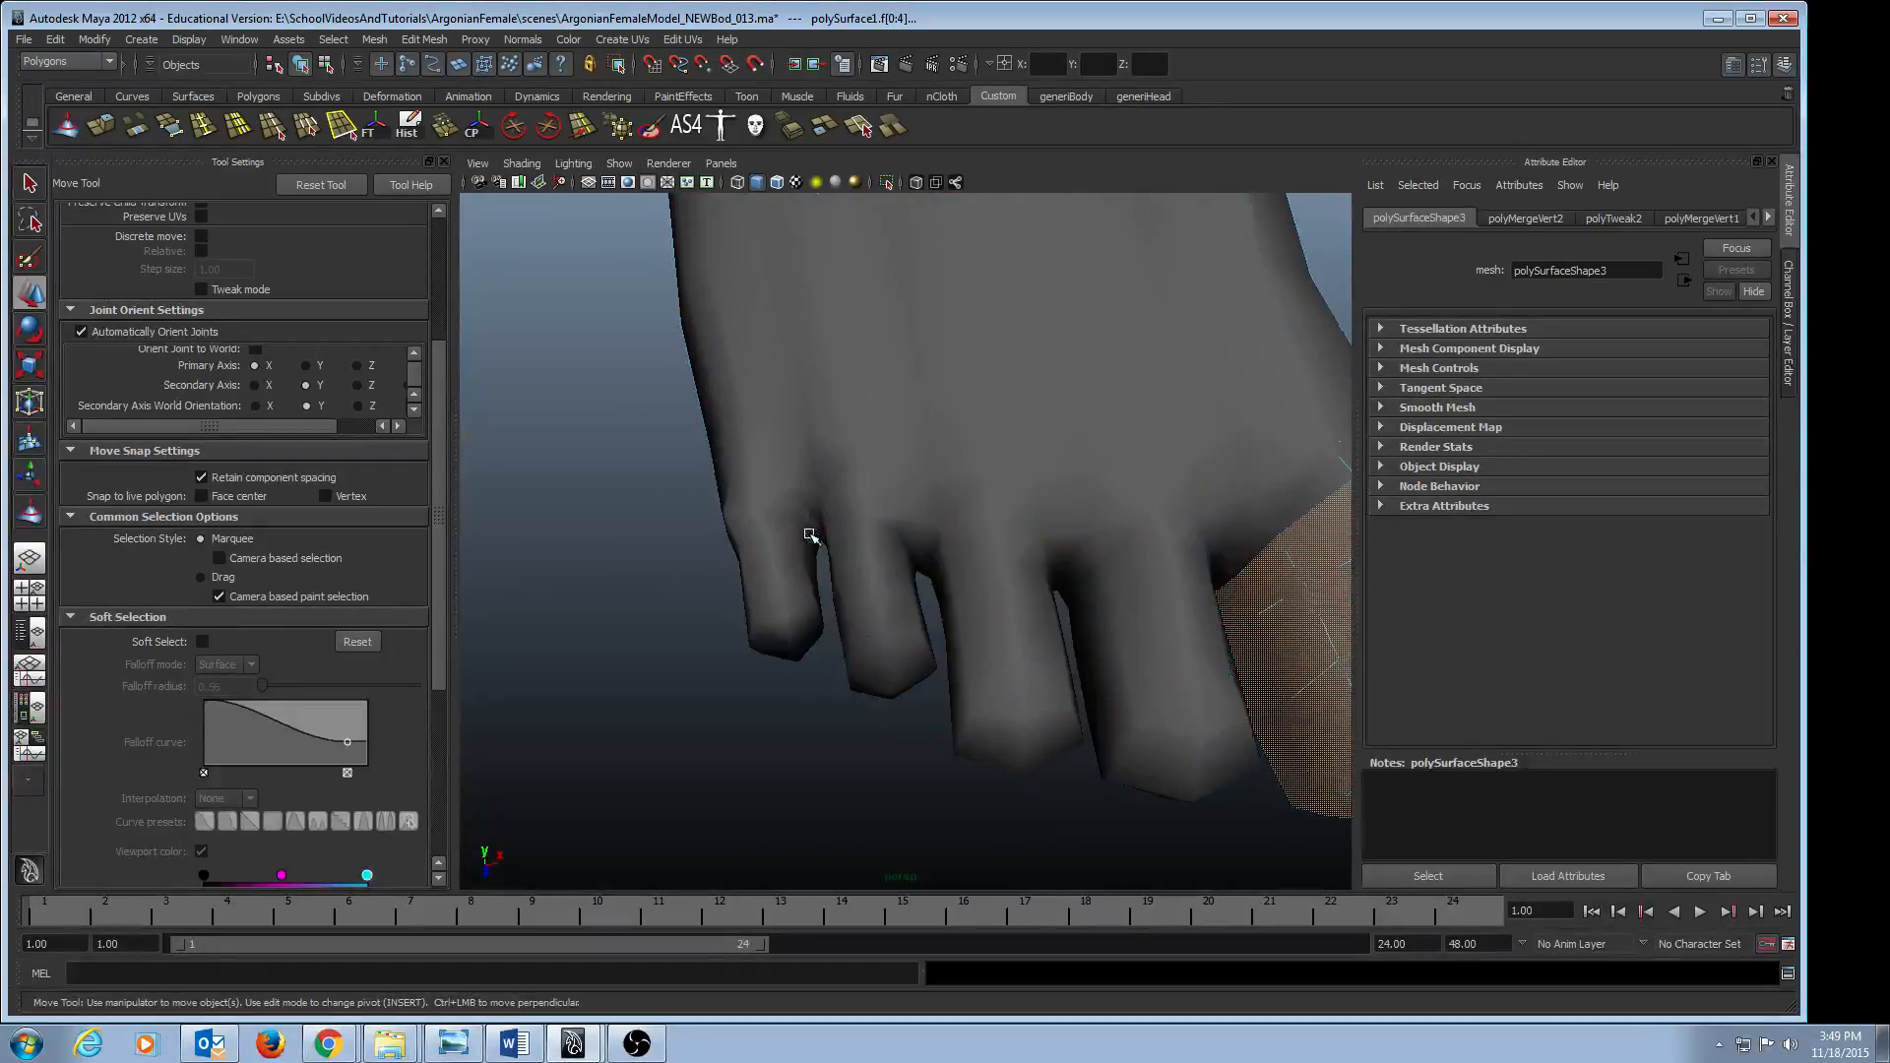
{"action": "left_click", "coordinate": [820, 484]}
{"action": "left_click", "coordinate": [66, 126]}
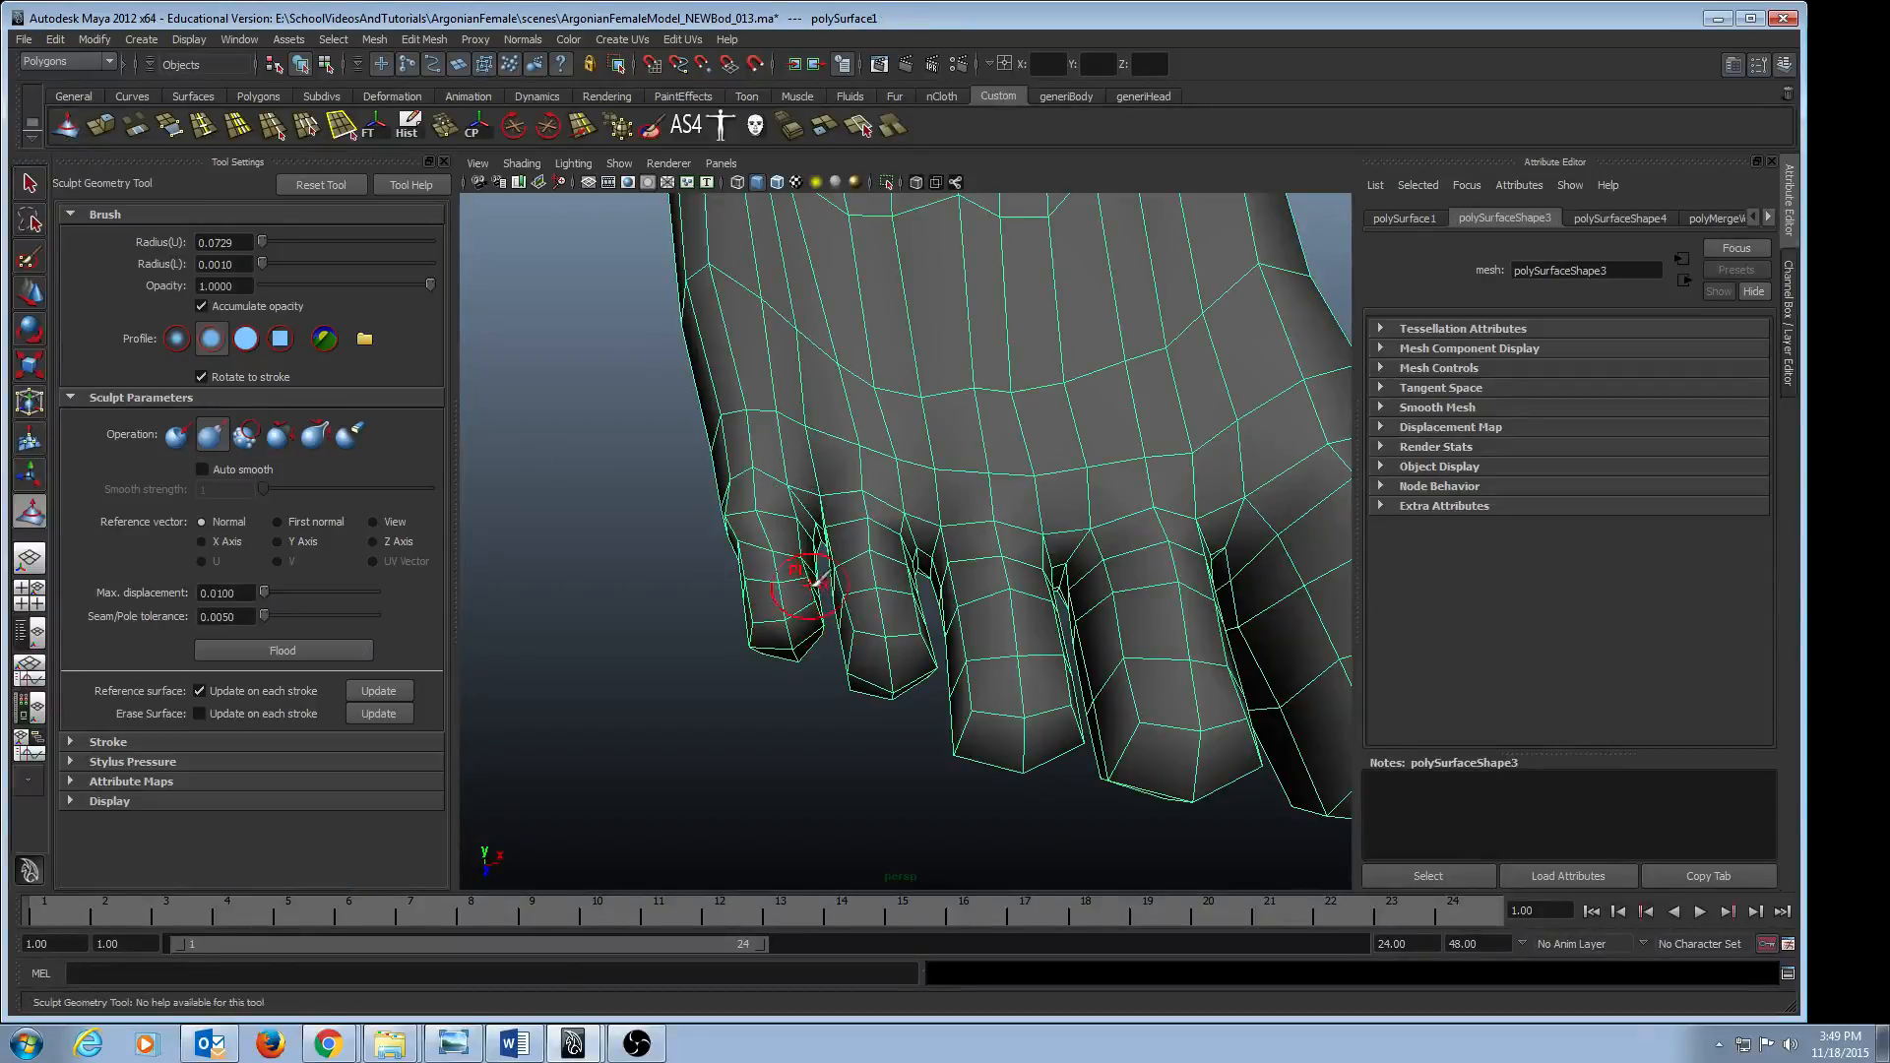
{"action": "mouse_move", "coordinate": [815, 611]}
{"action": "left_mouse_down", "text": "alt"}
{"action": "mouse_move", "coordinate": [1025, 210]}
{"action": "mouse_move", "coordinate": [865, 603]}
{"action": "mouse_move", "coordinate": [886, 484]}
{"action": "left_mouse_up", "text": "alt"}
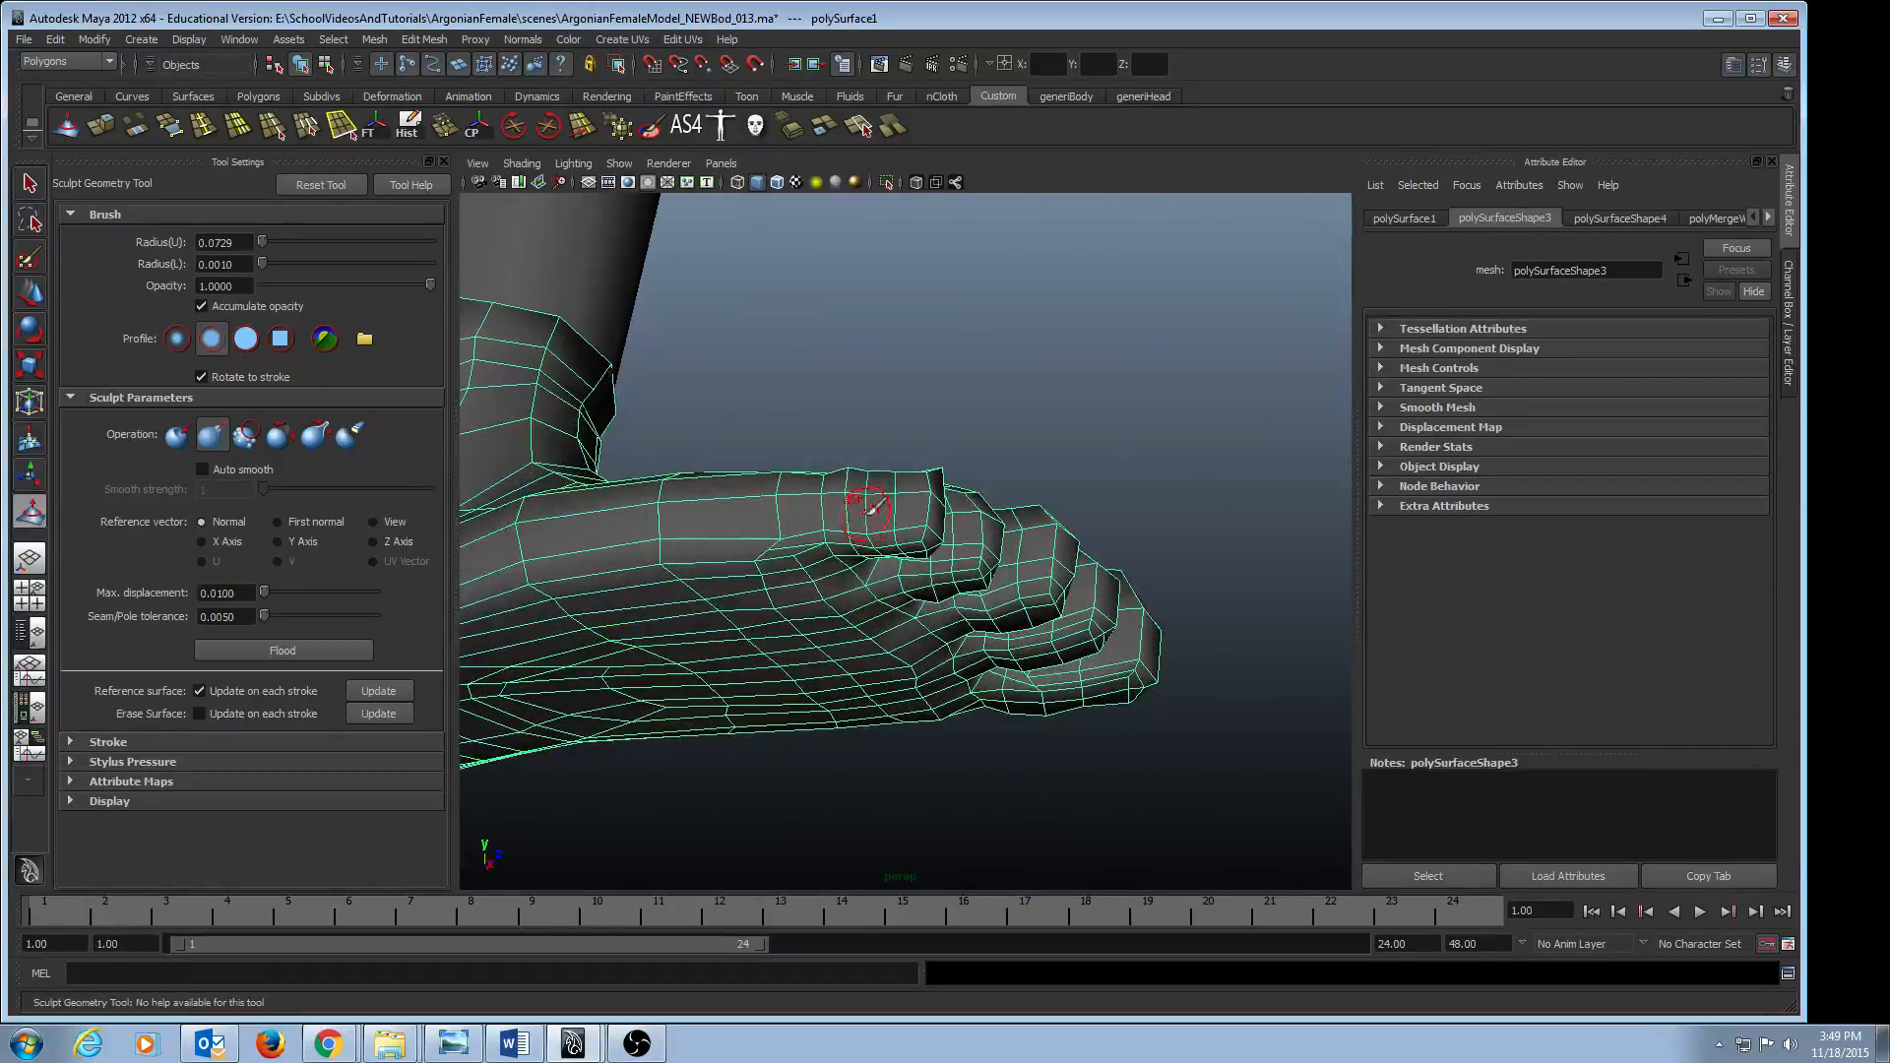
- Undo the last sculpting stroke and smooth the mesh between the little toe and the fourth toe with the Smooth operation
{"action": "mouse_move", "coordinate": [718, 487]}
{"action": "left_mouse_down", "text": "alt"}
{"action": "mouse_move", "coordinate": [772, 541]}
{"action": "mouse_move", "coordinate": [772, 582]}
{"action": "mouse_move", "coordinate": [846, 550]}
{"action": "mouse_move", "coordinate": [801, 551]}
{"action": "mouse_move", "coordinate": [962, 538]}
{"action": "mouse_move", "coordinate": [813, 536]}
{"action": "mouse_move", "coordinate": [768, 591]}
{"action": "mouse_move", "coordinate": [827, 462]}
{"action": "left_mouse_up", "text": "alt"}
{"action": "key", "text": "ctrl+z"}
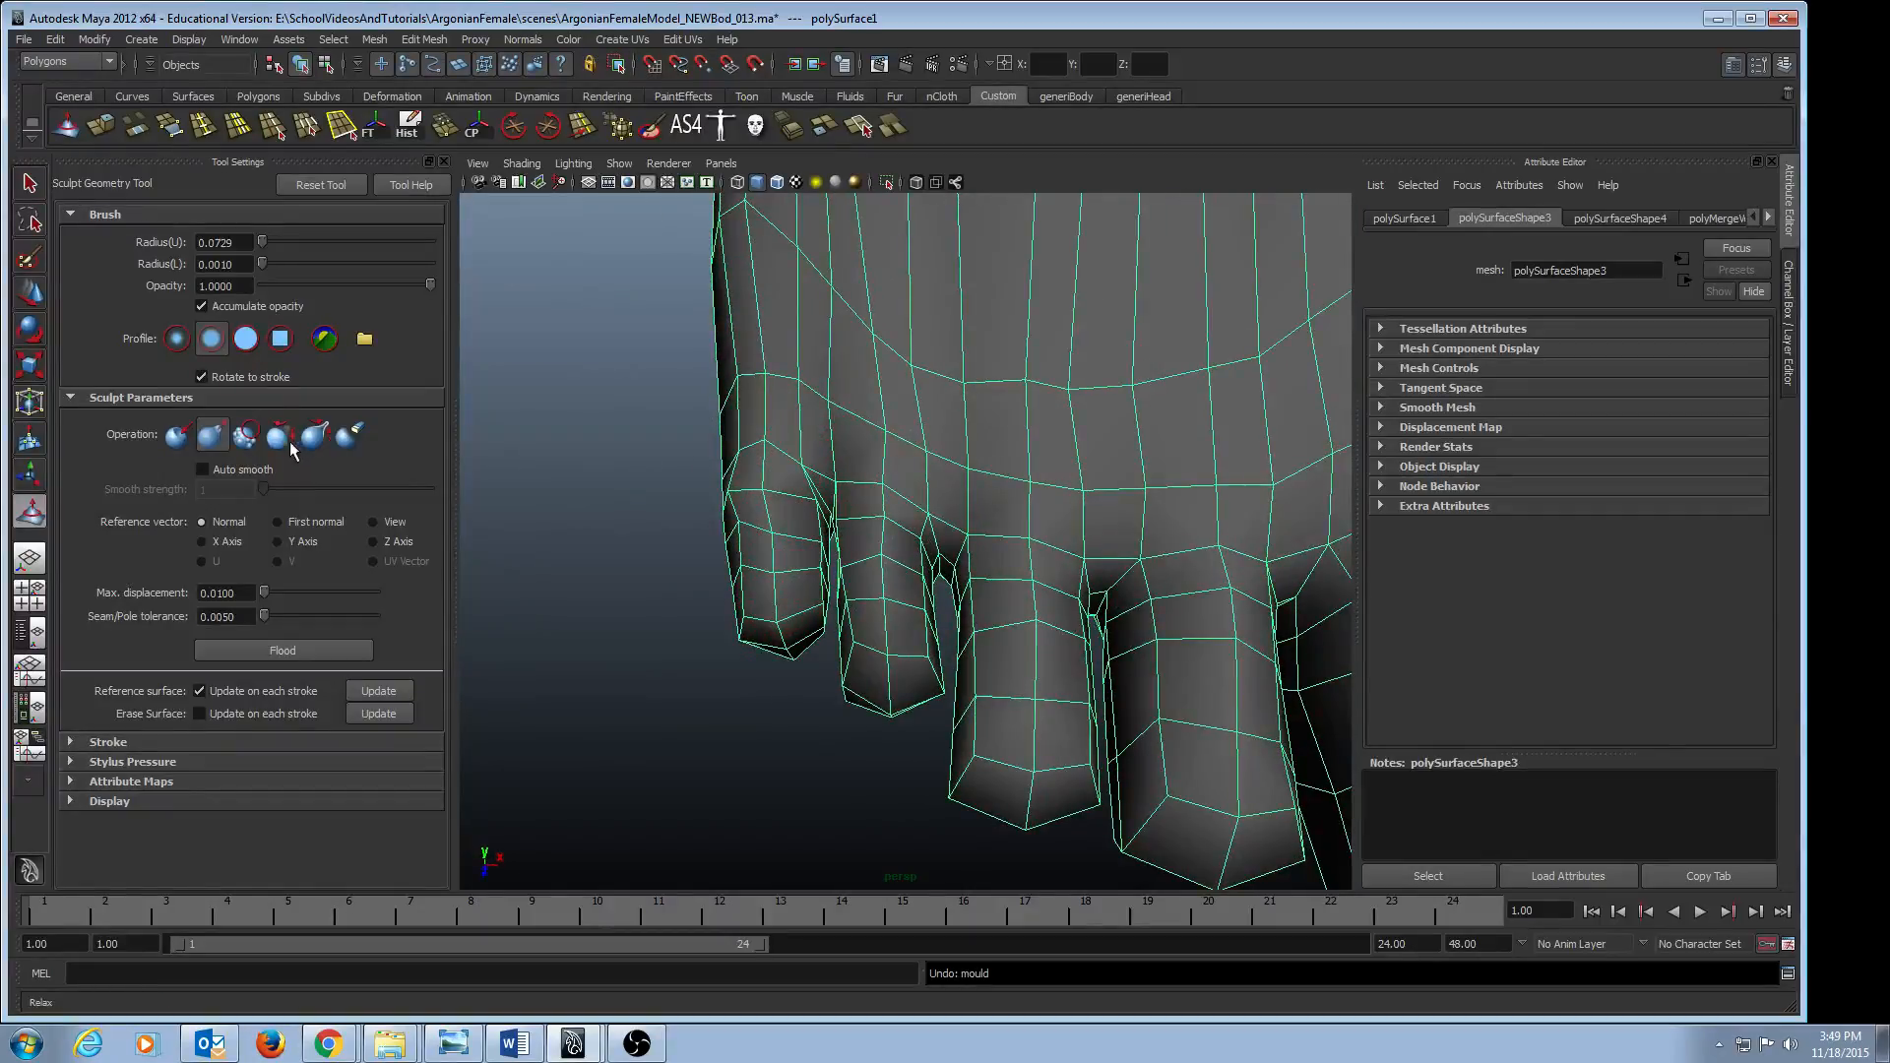
{"action": "left_click", "coordinate": [283, 439]}
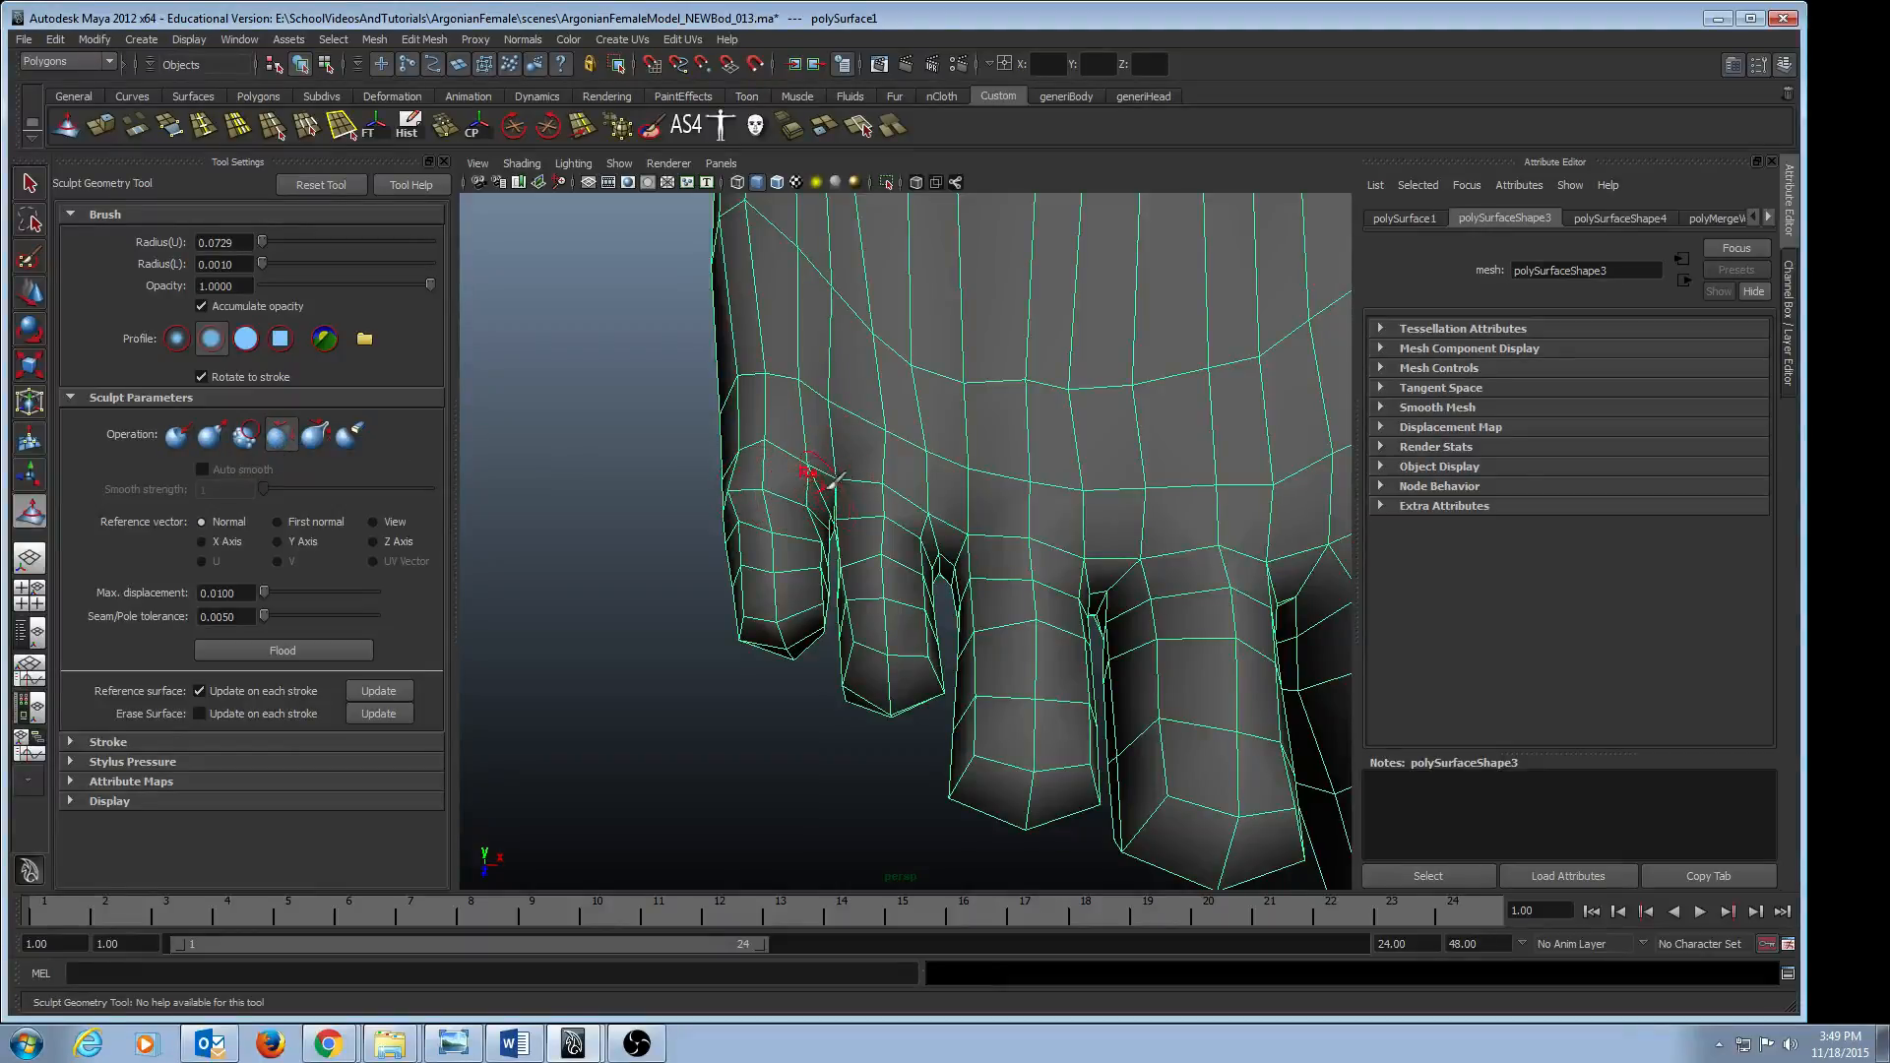
{"action": "left_click", "coordinate": [250, 440]}
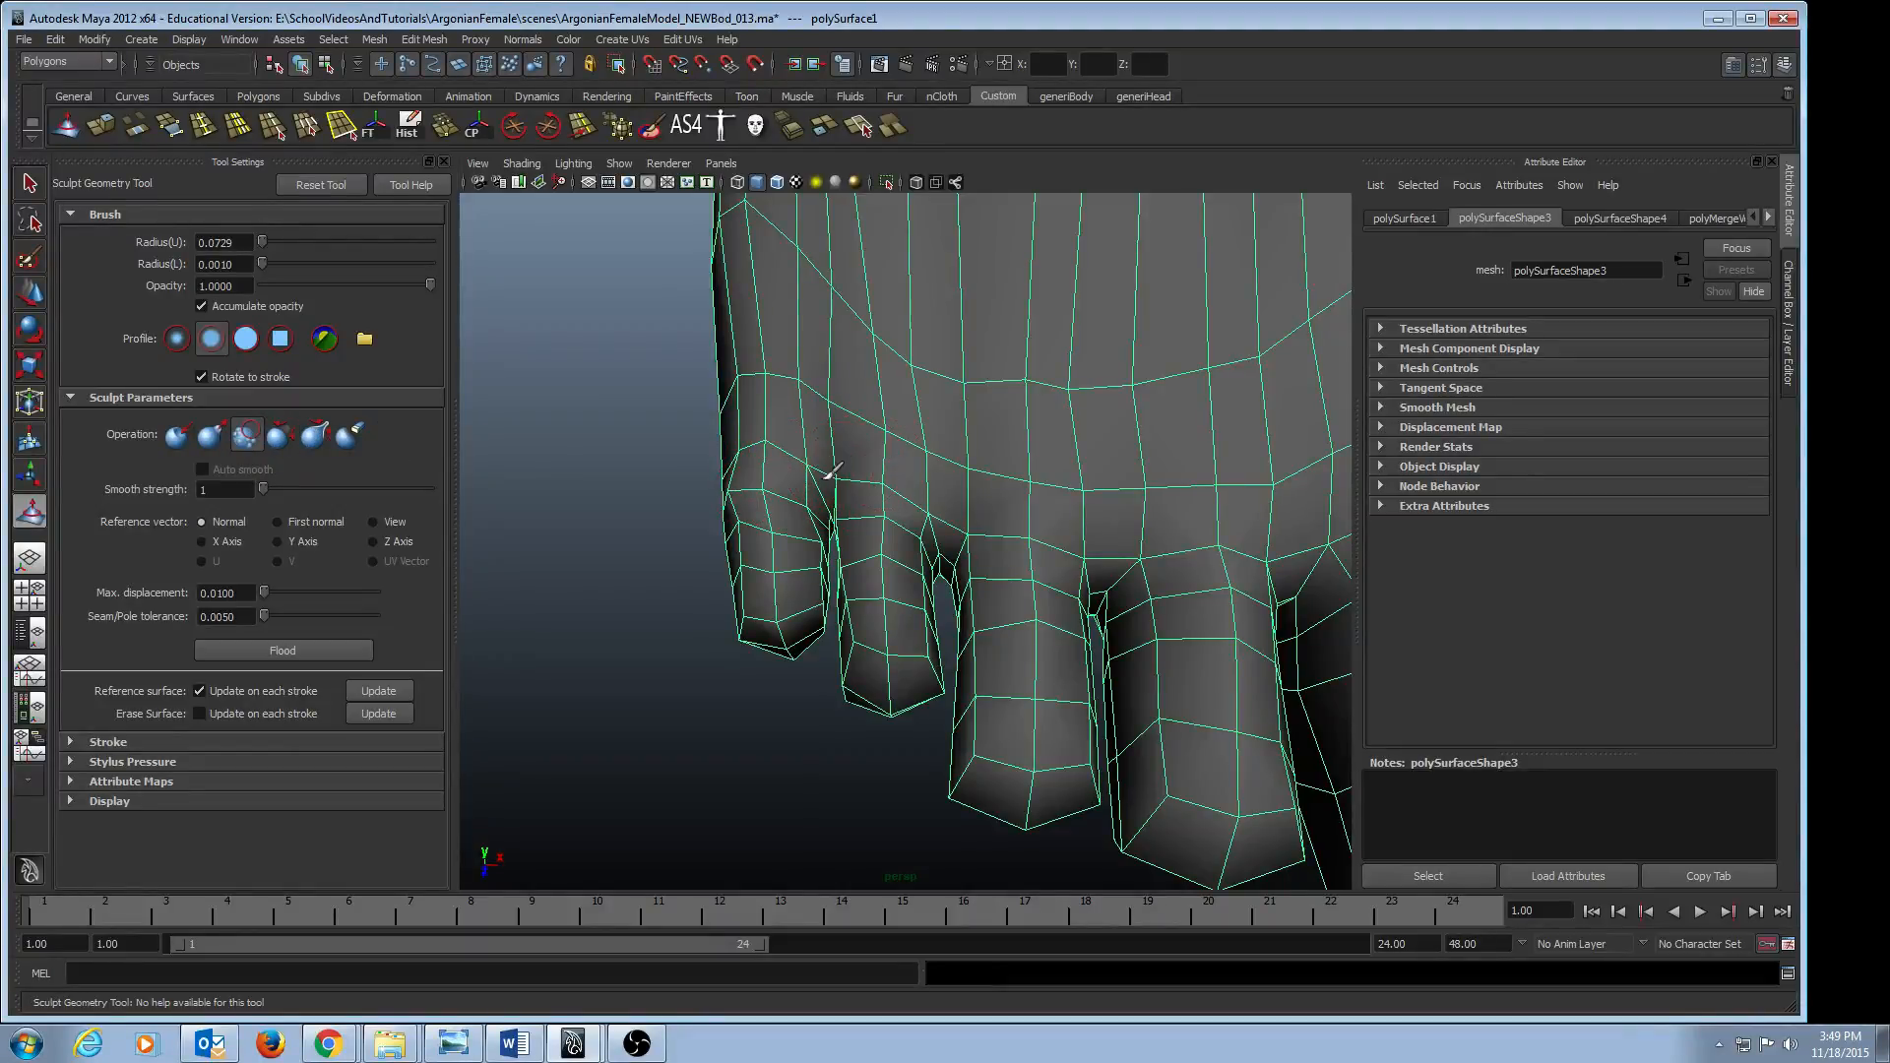
{"action": "mouse_move", "coordinate": [885, 516]}
{"action": "left_mouse_down", "text": "alt"}
{"action": "mouse_move", "coordinate": [1002, 524]}
{"action": "mouse_move", "coordinate": [904, 506]}
{"action": "mouse_move", "coordinate": [984, 532]}
{"action": "left_mouse_up", "text": "alt"}
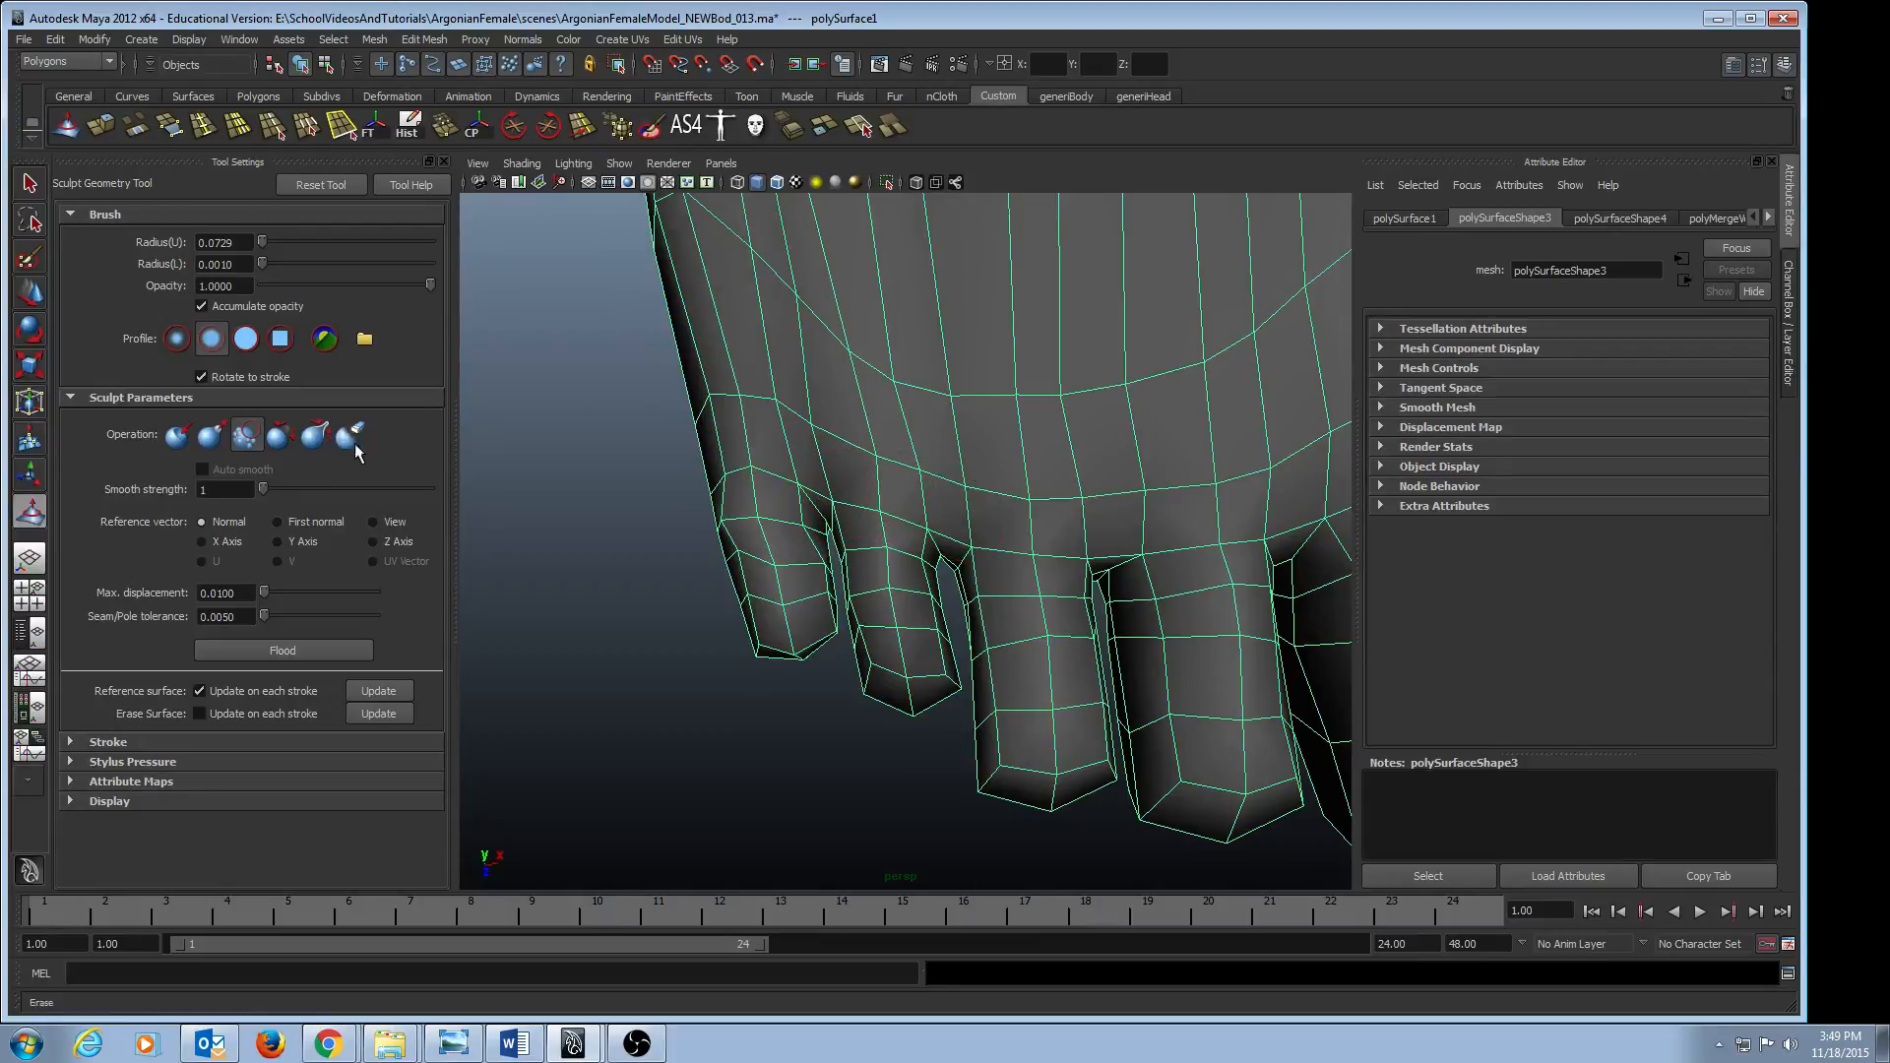
- Sculpt the side walls of the toes with the Pull operation and then the Push operation
{"action": "left_click", "coordinate": [211, 439]}
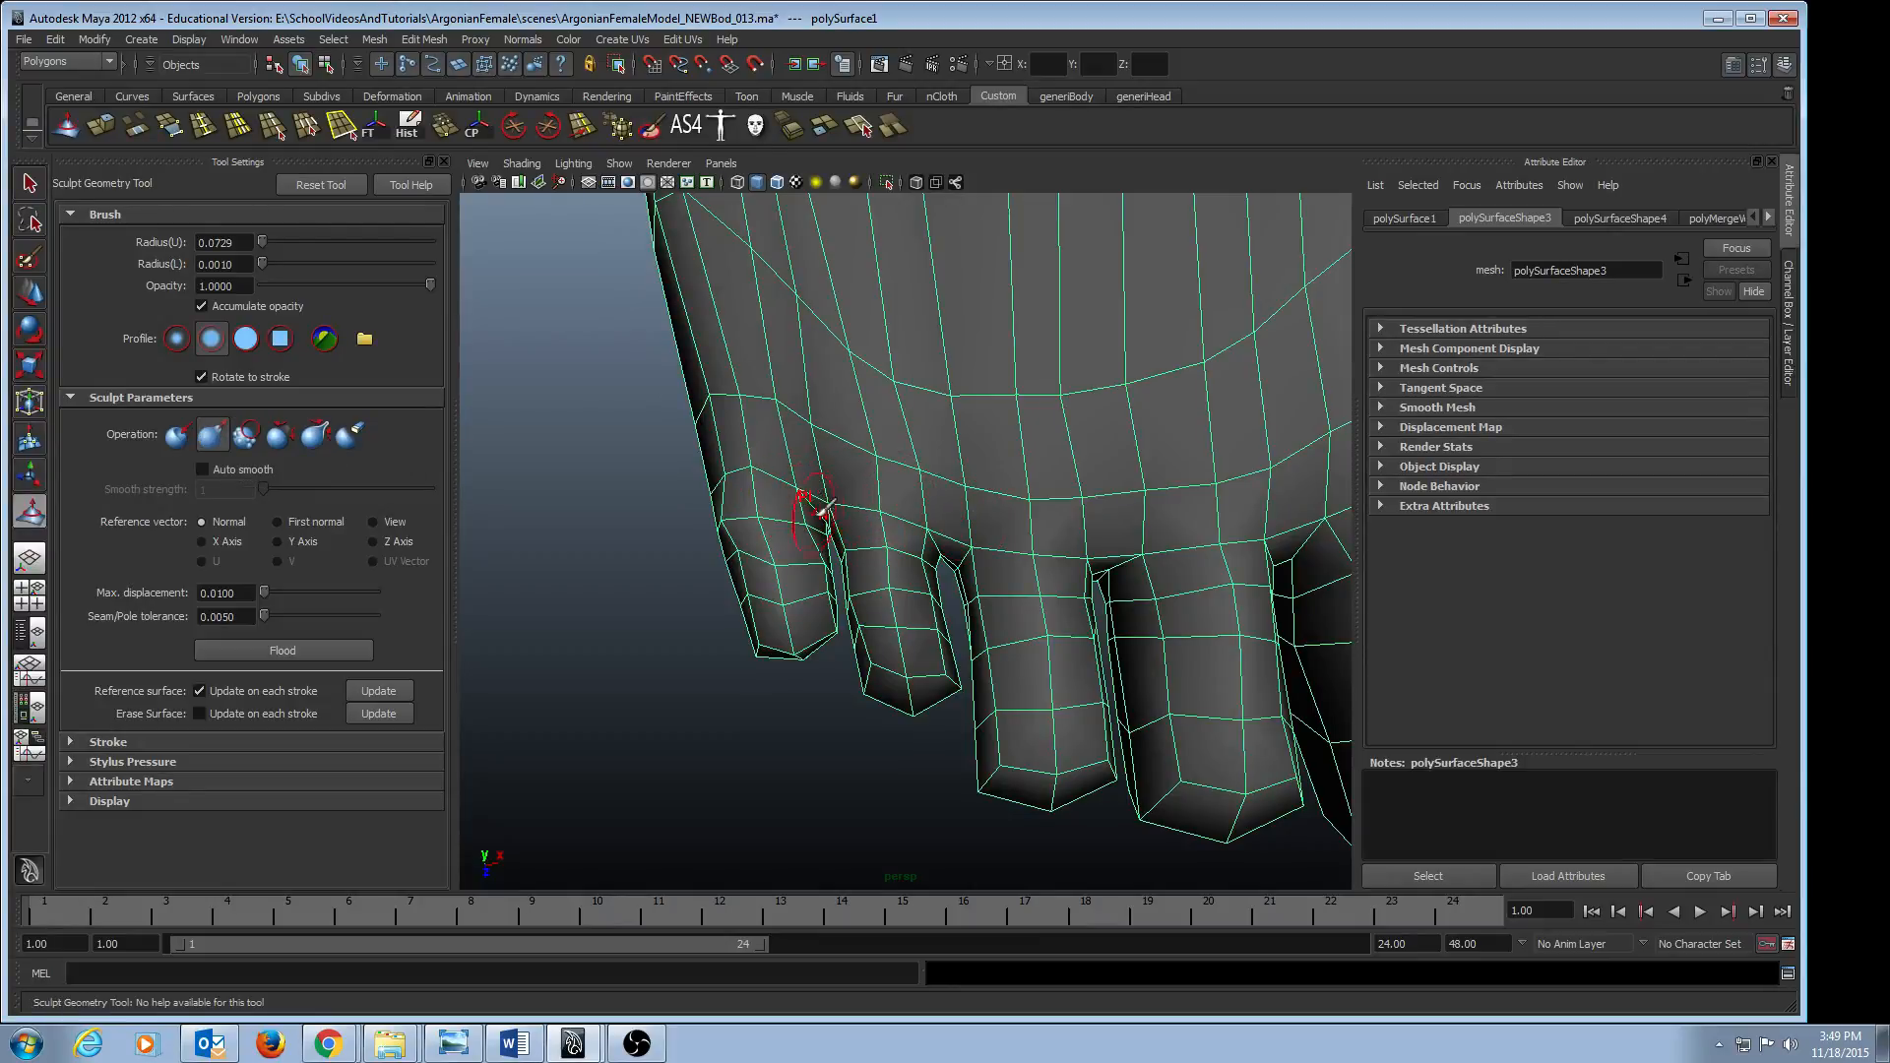
{"action": "left_click_drag", "start_coordinate": [898, 558], "coordinate": [1202, 511], "text": "alt"}
{"action": "right_click_drag", "start_coordinate": [886, 537], "coordinate": [1098, 569], "text": "alt"}
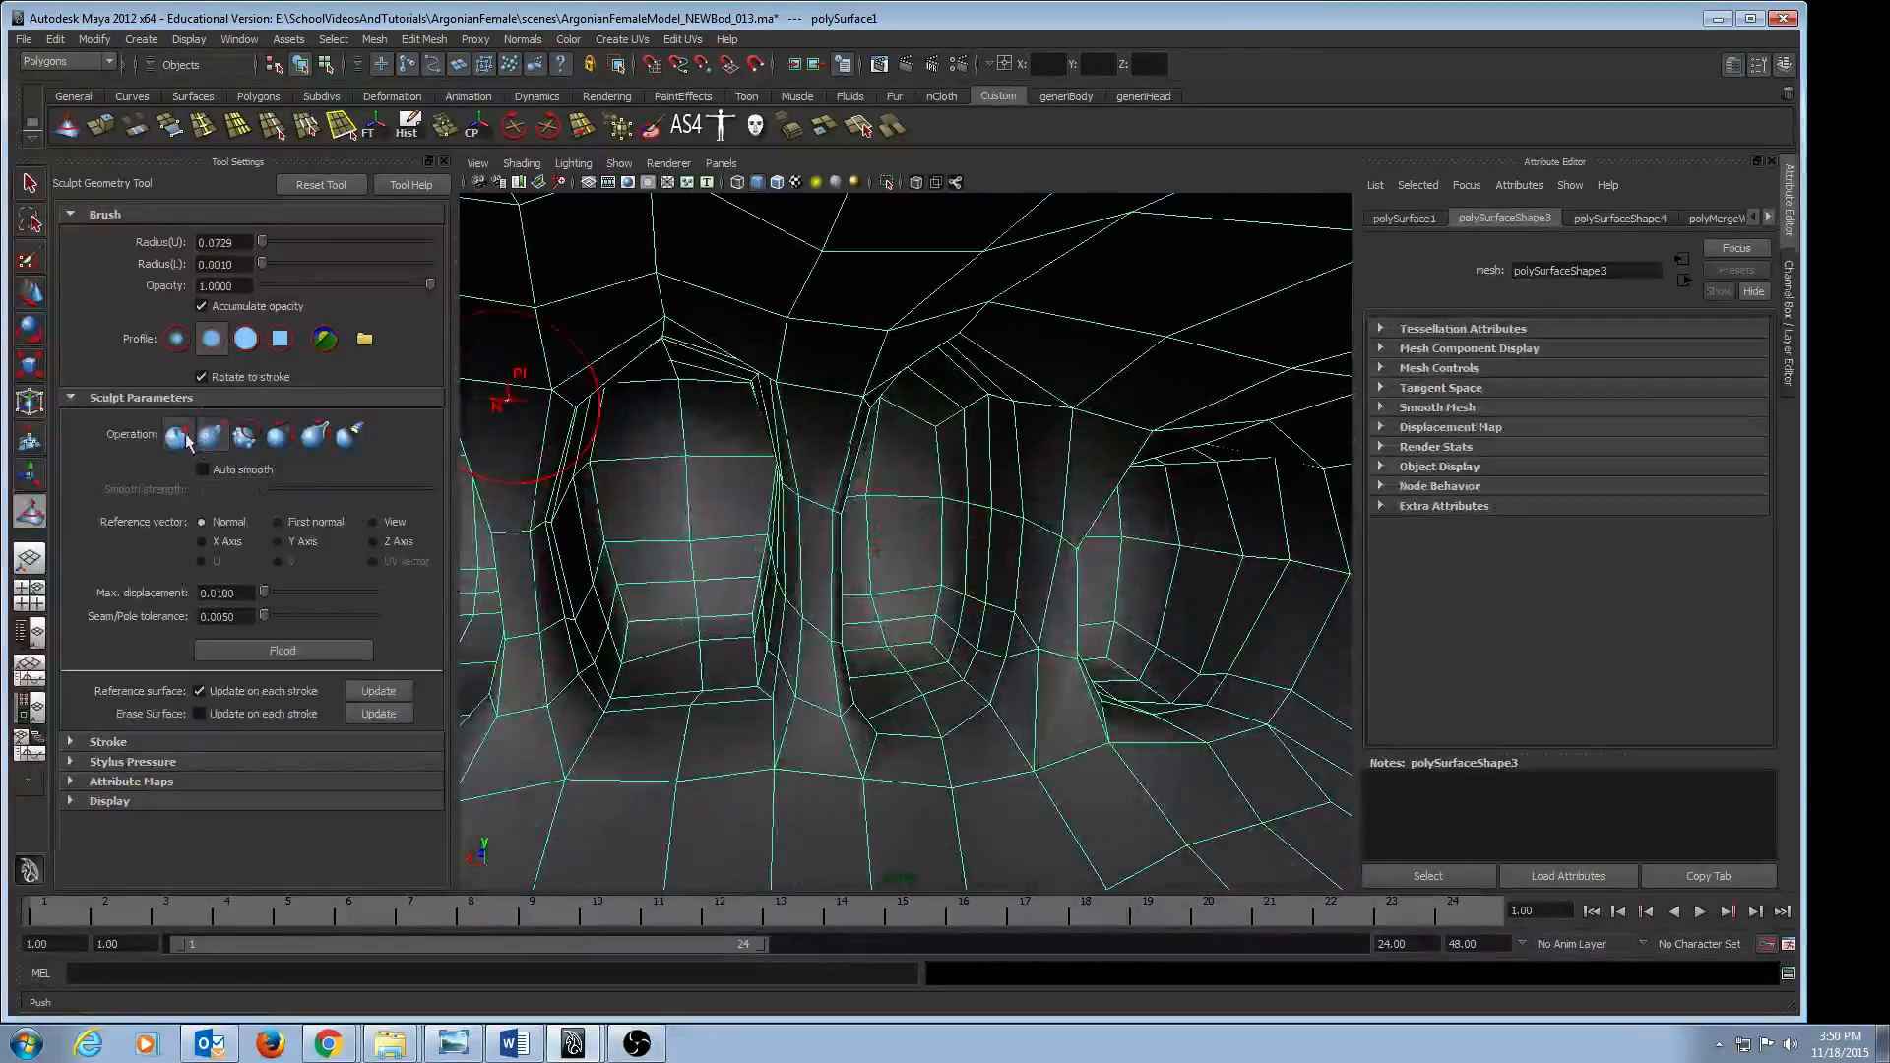
{"action": "left_click", "coordinate": [178, 436]}
{"action": "mouse_move", "coordinate": [1087, 580]}
{"action": "left_mouse_down", "text": "alt"}
{"action": "mouse_move", "coordinate": [989, 576]}
{"action": "mouse_move", "coordinate": [1270, 592]}
{"action": "left_mouse_up", "text": "alt"}
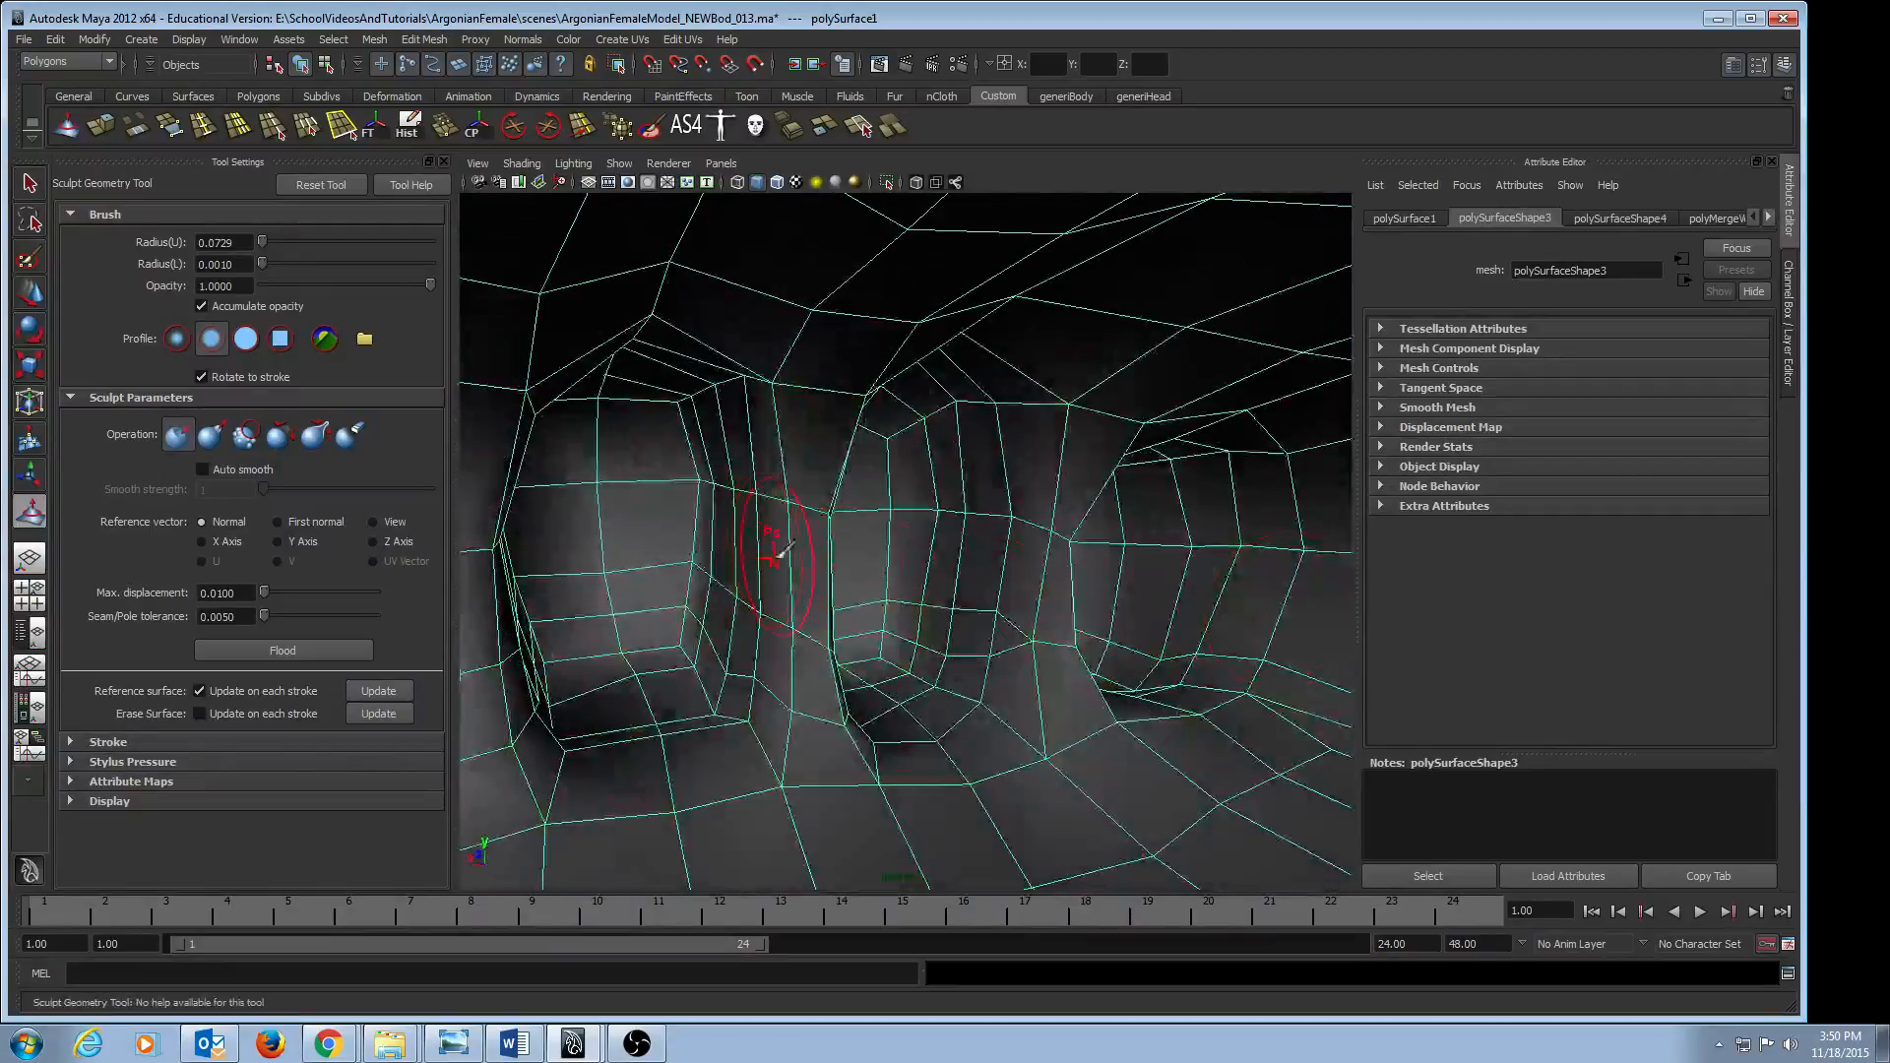
{"action": "mouse_move", "coordinate": [728, 540]}
{"action": "left_mouse_down", "text": "alt"}
{"action": "mouse_move", "coordinate": [846, 551]}
{"action": "mouse_move", "coordinate": [759, 633]}
{"action": "mouse_move", "coordinate": [777, 653]}
{"action": "mouse_move", "coordinate": [866, 512]}
{"action": "left_mouse_up", "text": "alt"}
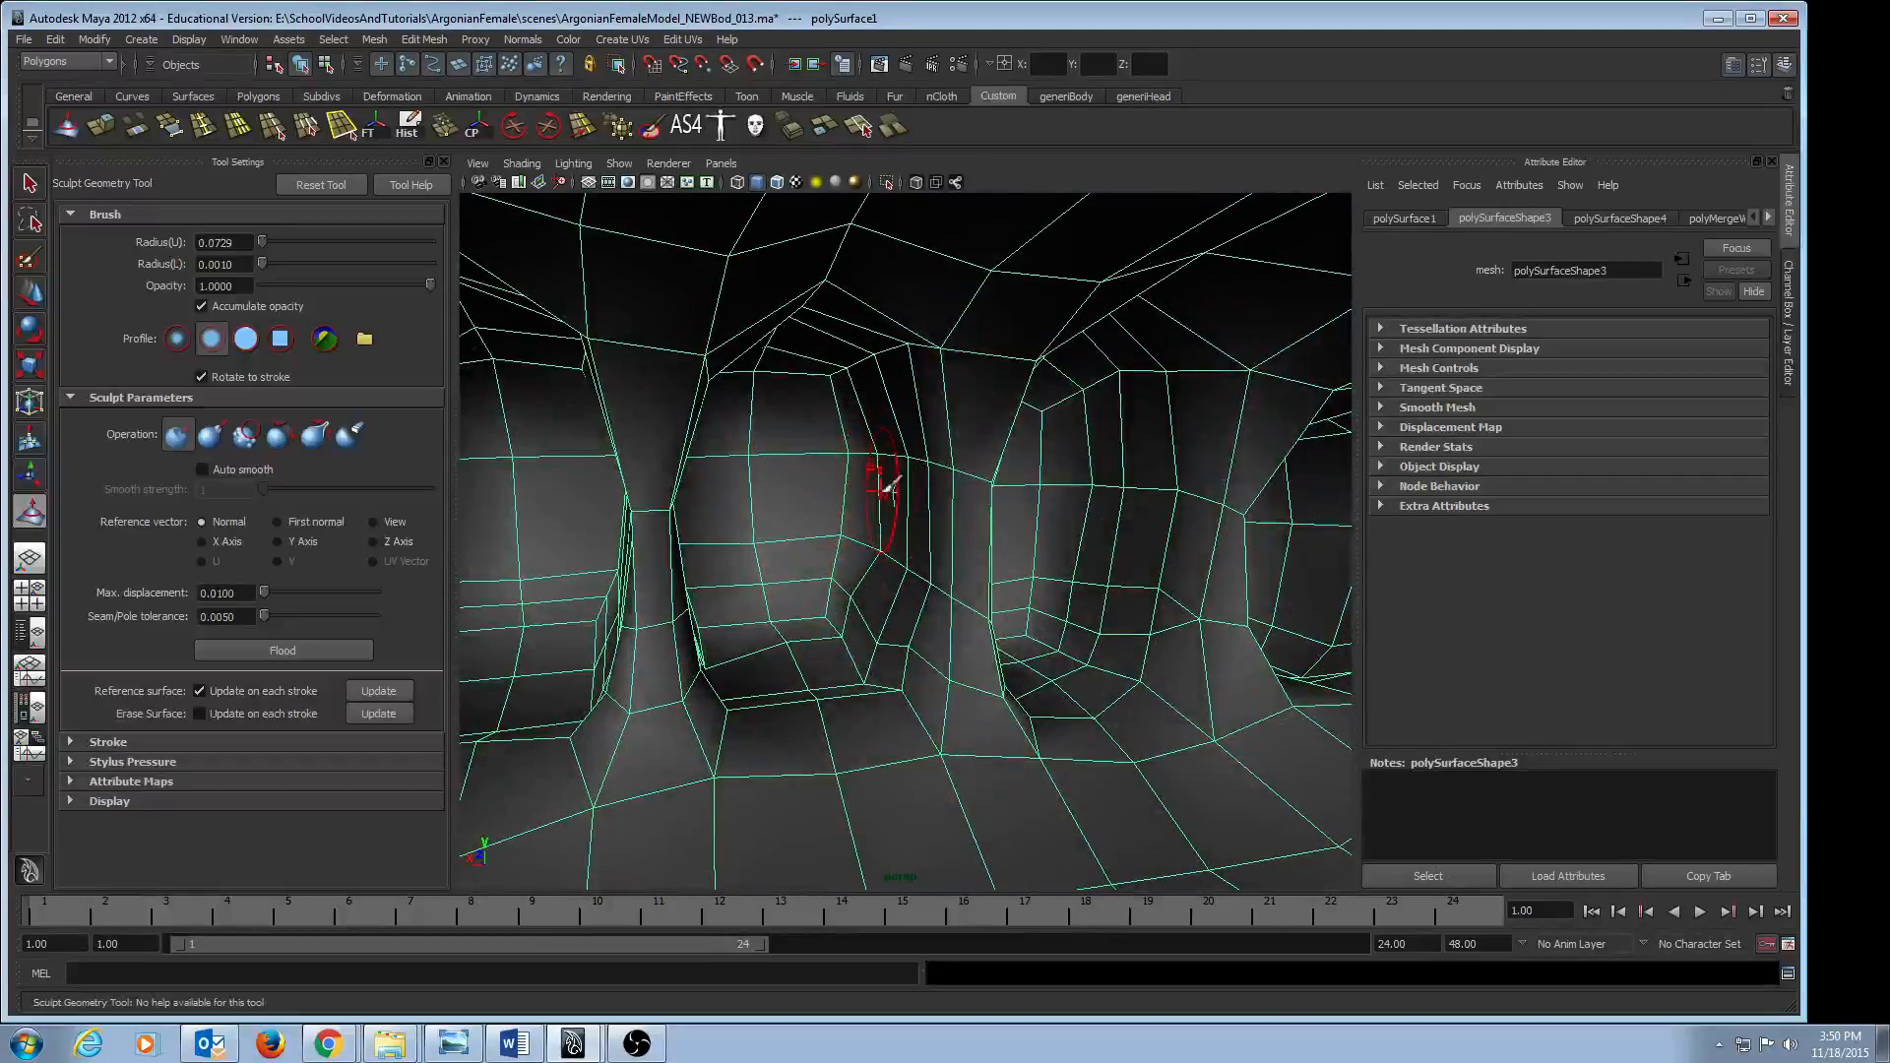
{"action": "left_click_drag", "start_coordinate": [894, 618], "coordinate": [911, 625], "text": "alt"}
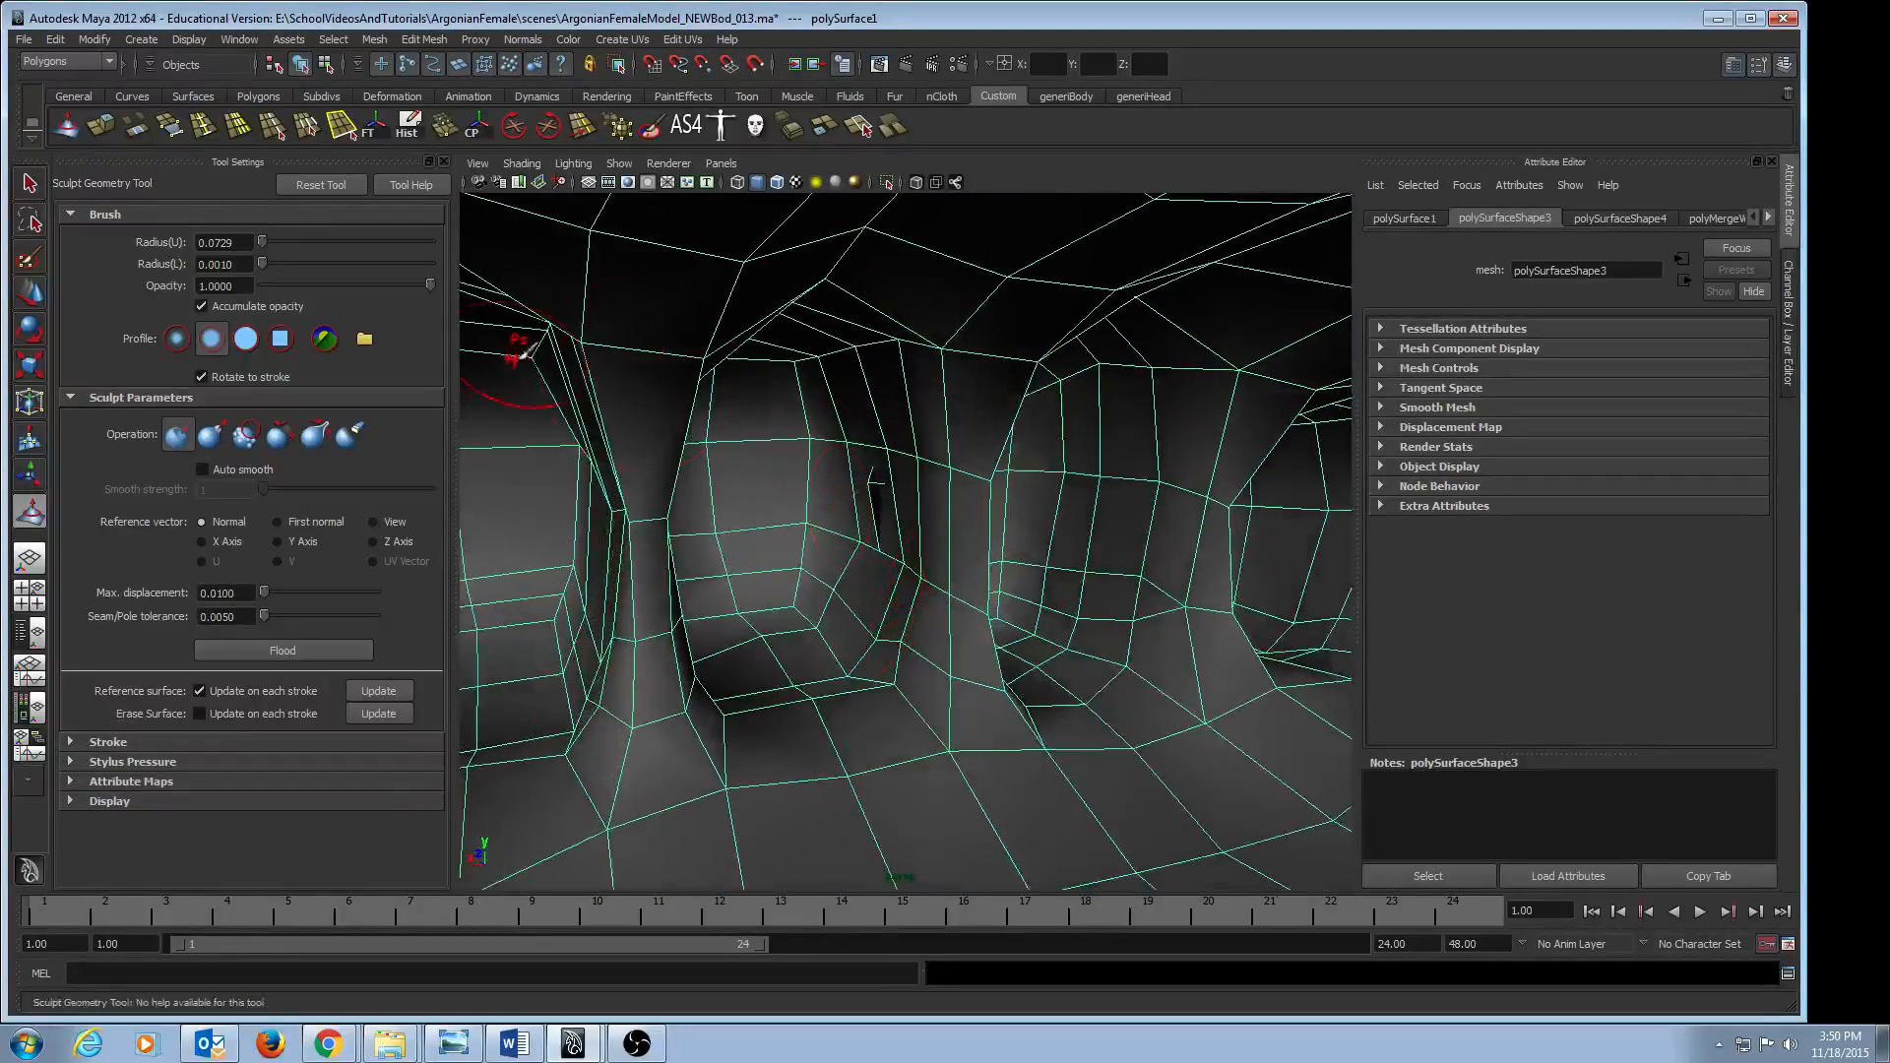
- Try the Smooth and Relax operations on the walls between the toes, leaving the sculpting brush on Smooth
{"action": "left_click", "coordinate": [253, 437]}
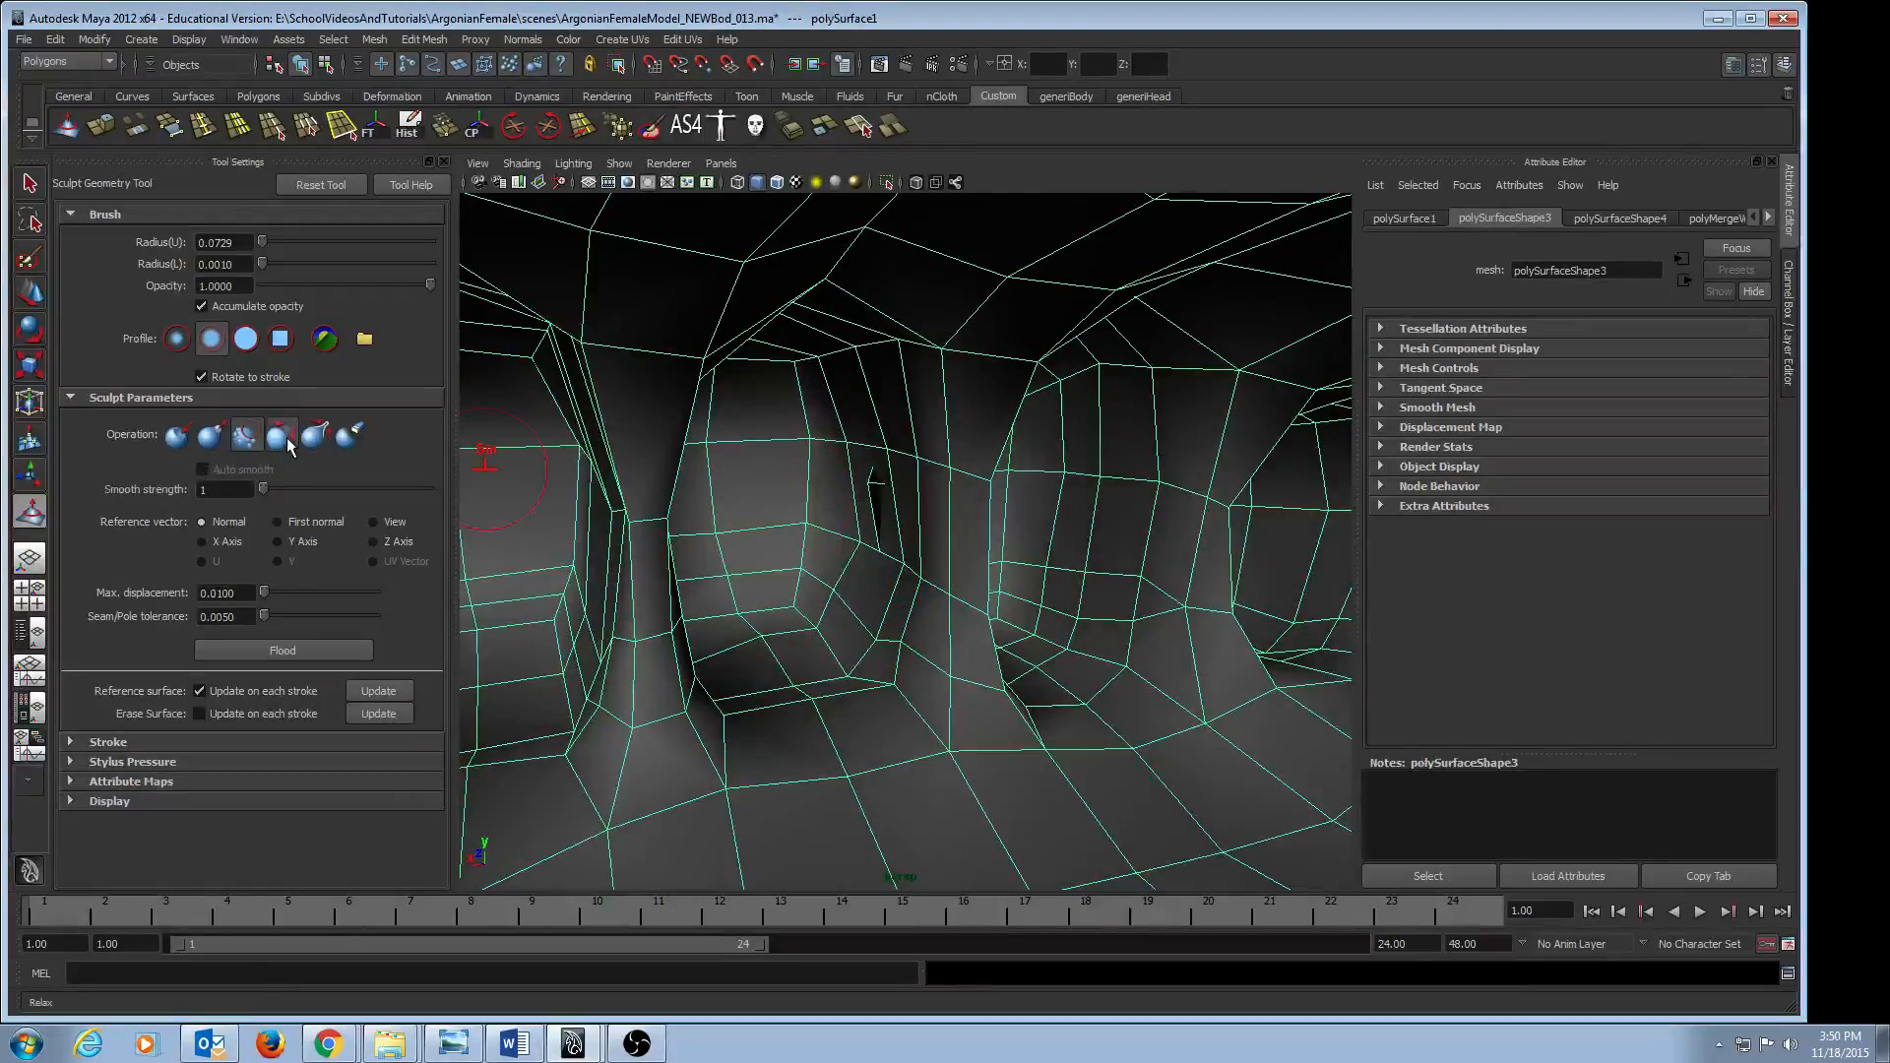
{"action": "left_click", "coordinate": [281, 435]}
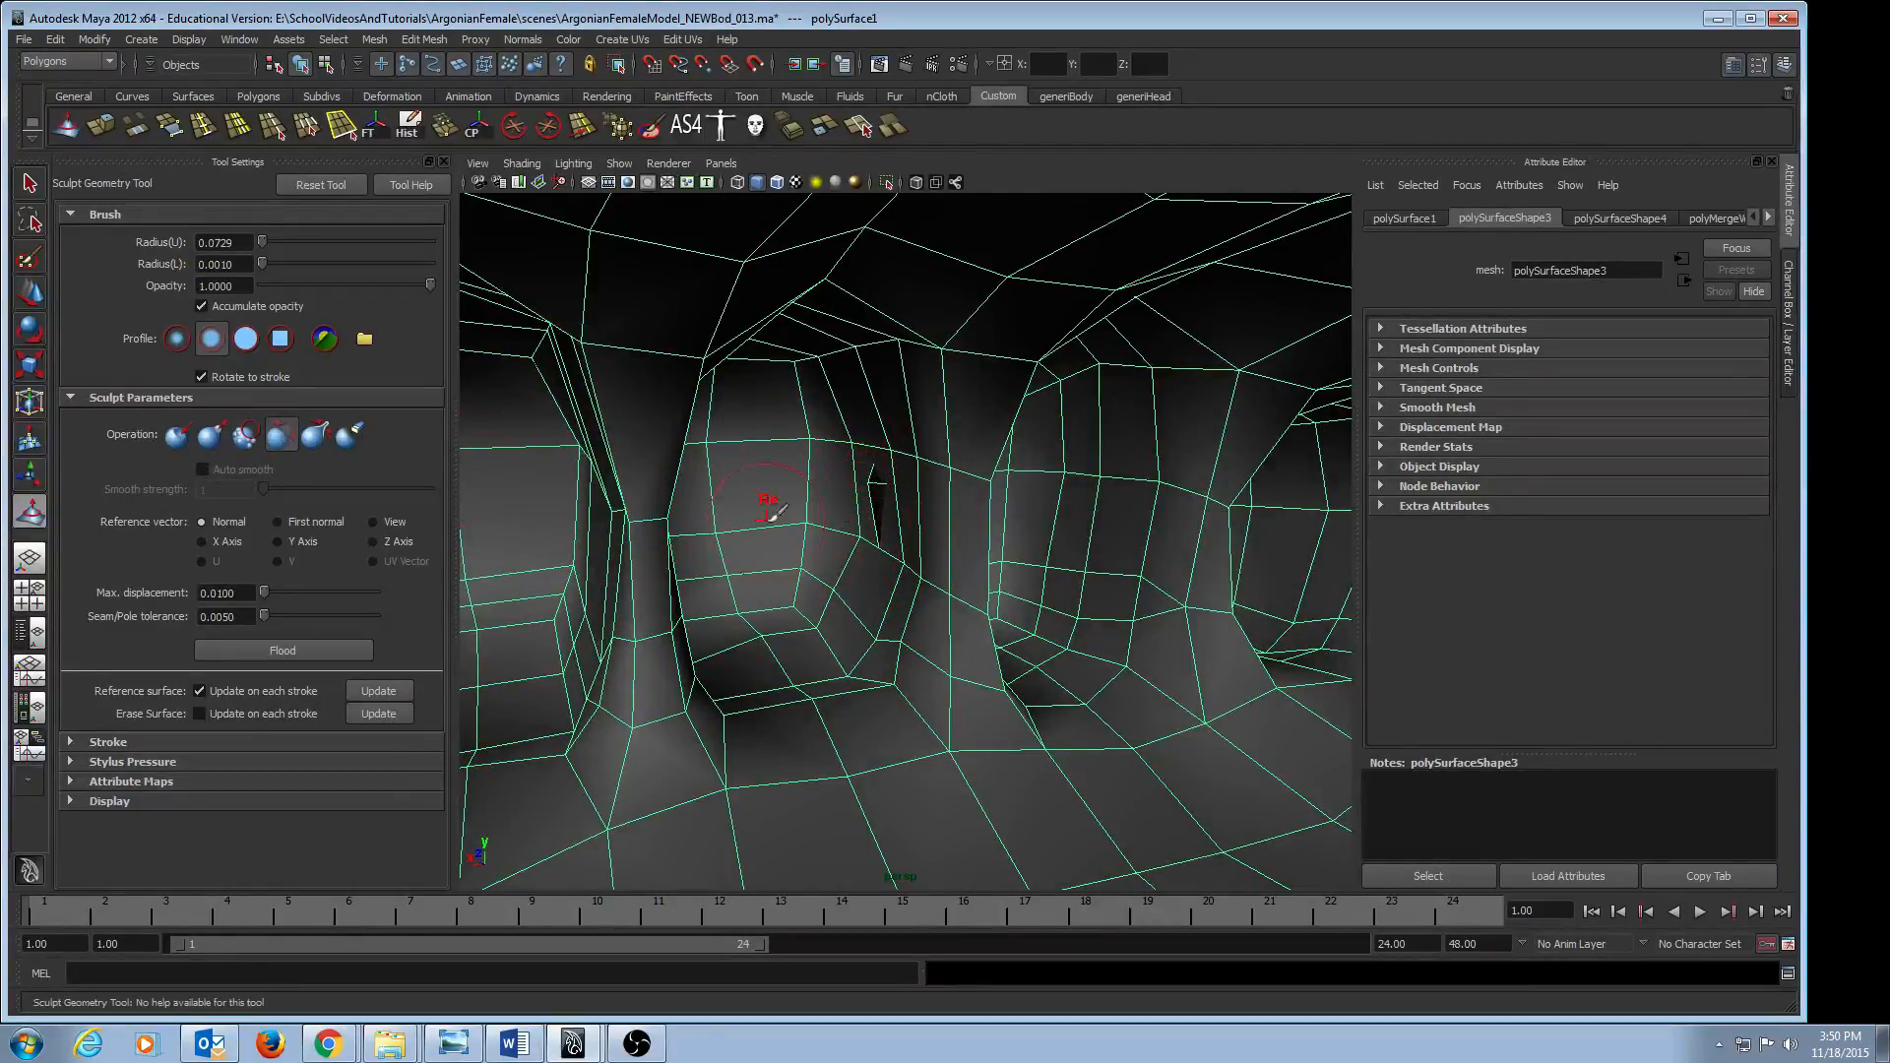
{"action": "left_click", "coordinate": [246, 435]}
{"action": "left_click_drag", "start_coordinate": [883, 503], "coordinate": [913, 625], "text": "alt"}
{"action": "middle_click_drag", "start_coordinate": [997, 544], "coordinate": [1012, 552], "text": "alt"}
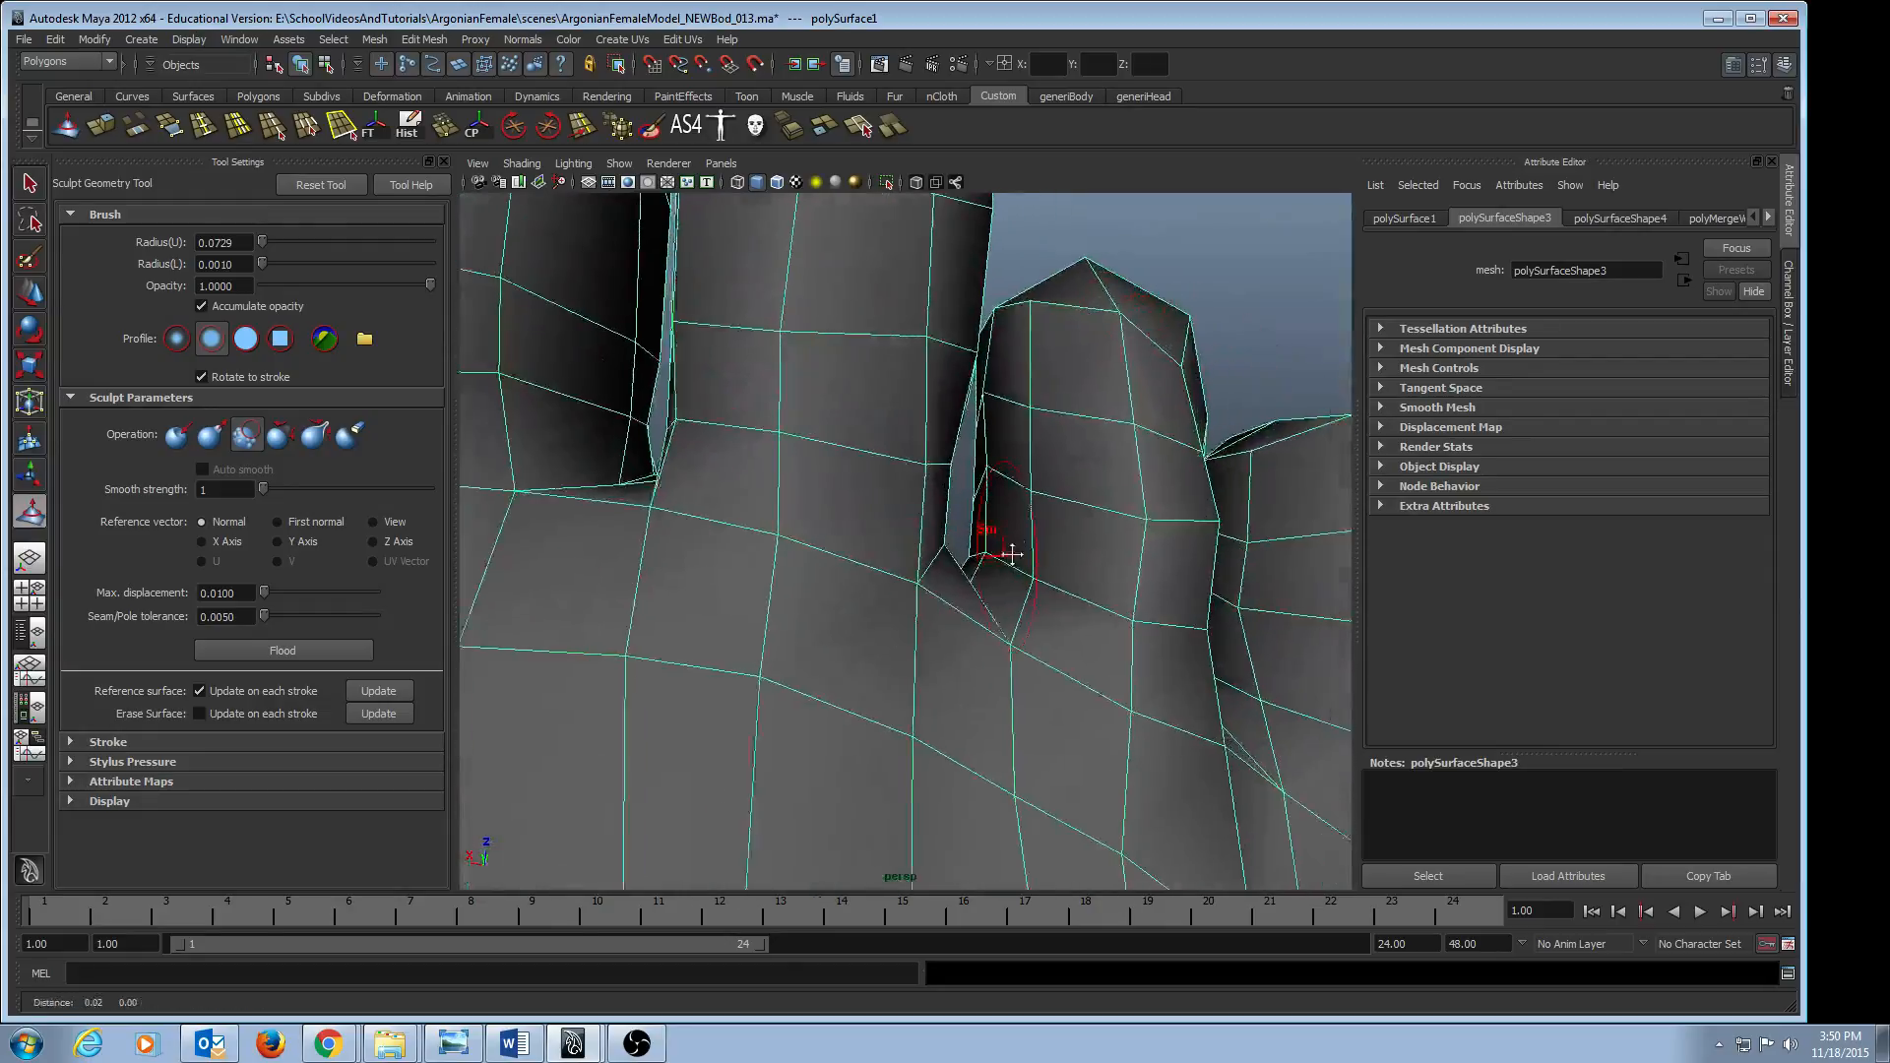
{"action": "mouse_move", "coordinate": [1013, 552]}
{"action": "left_mouse_down", "text": "alt"}
{"action": "mouse_move", "coordinate": [936, 553]}
{"action": "mouse_move", "coordinate": [1029, 553]}
{"action": "left_mouse_up", "text": "alt"}
{"action": "middle_click_drag", "start_coordinate": [1059, 571], "coordinate": [1024, 577], "text": "alt"}
{"action": "right_click_drag", "start_coordinate": [1024, 577], "coordinate": [949, 570], "text": "alt"}
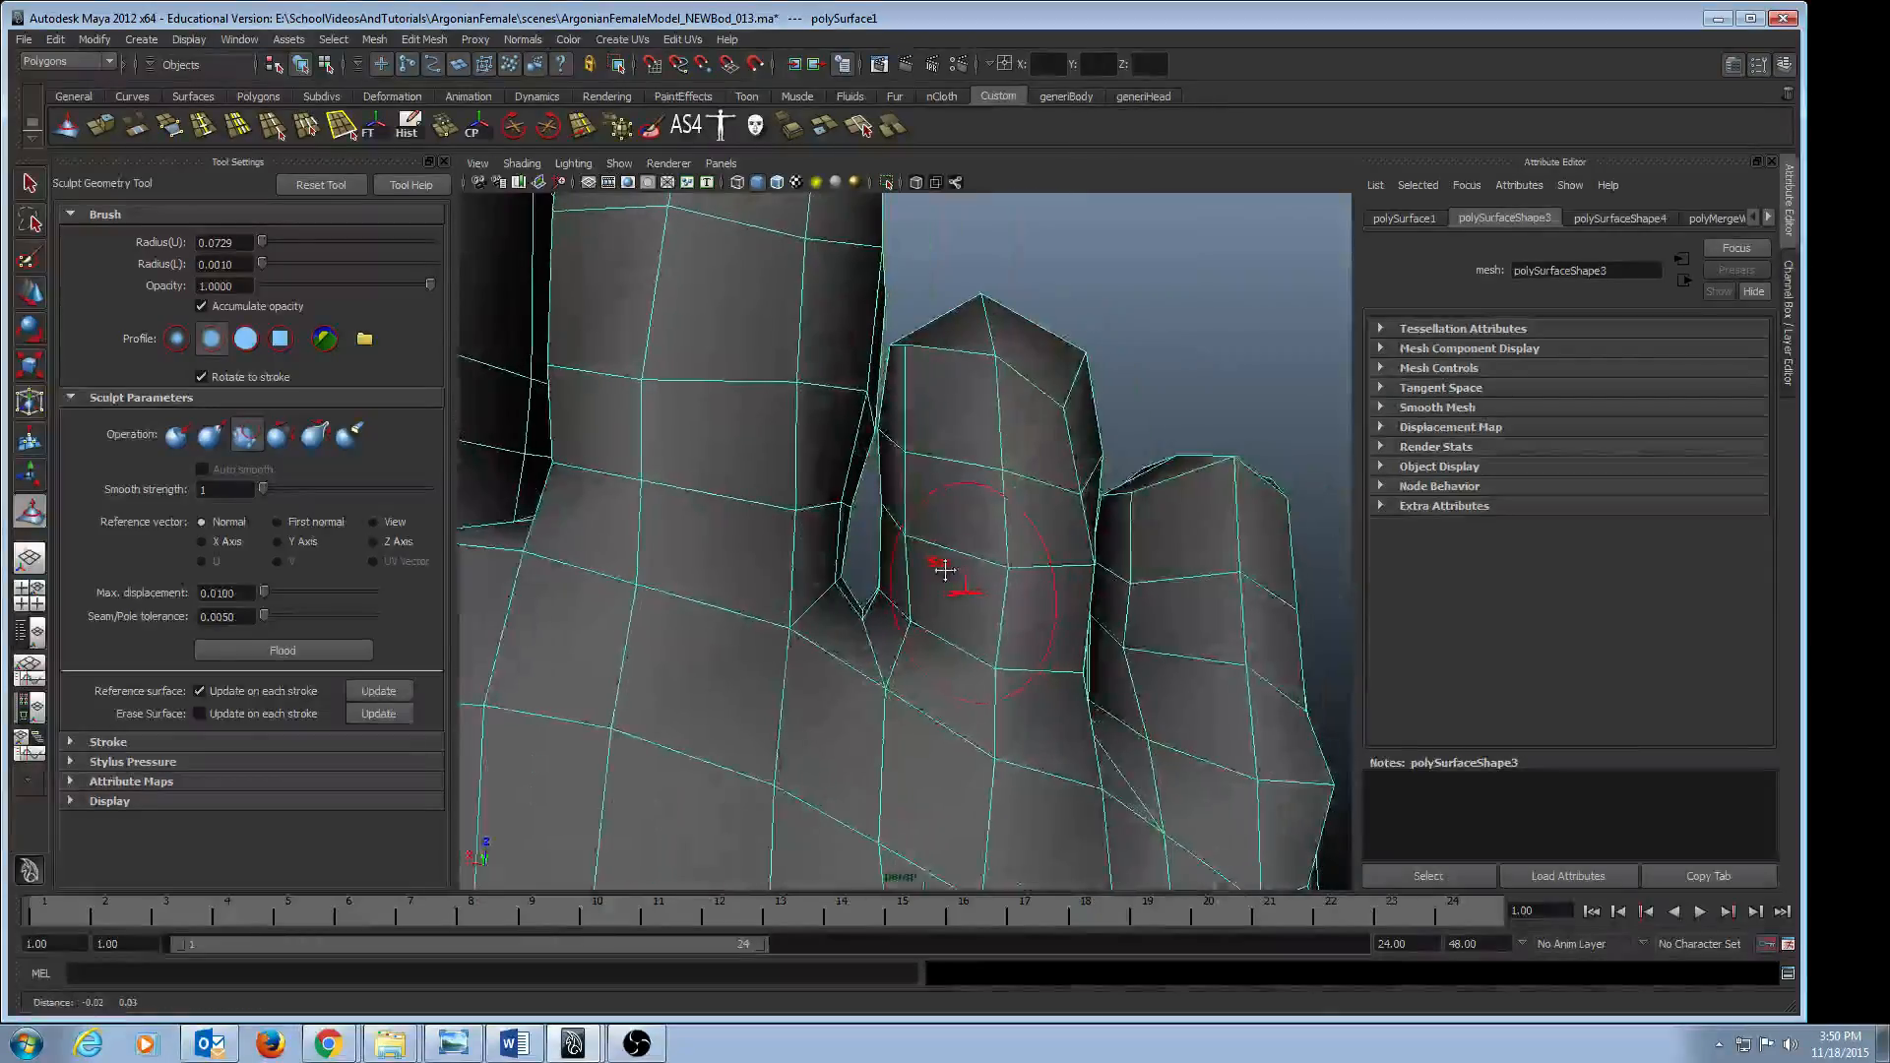
- Move the third toe's side vertex toward the fourth toe, using soft selection with a falloff radius of 0.13
{"action": "key", "text": "q"}
{"action": "left_click", "coordinate": [849, 518]}
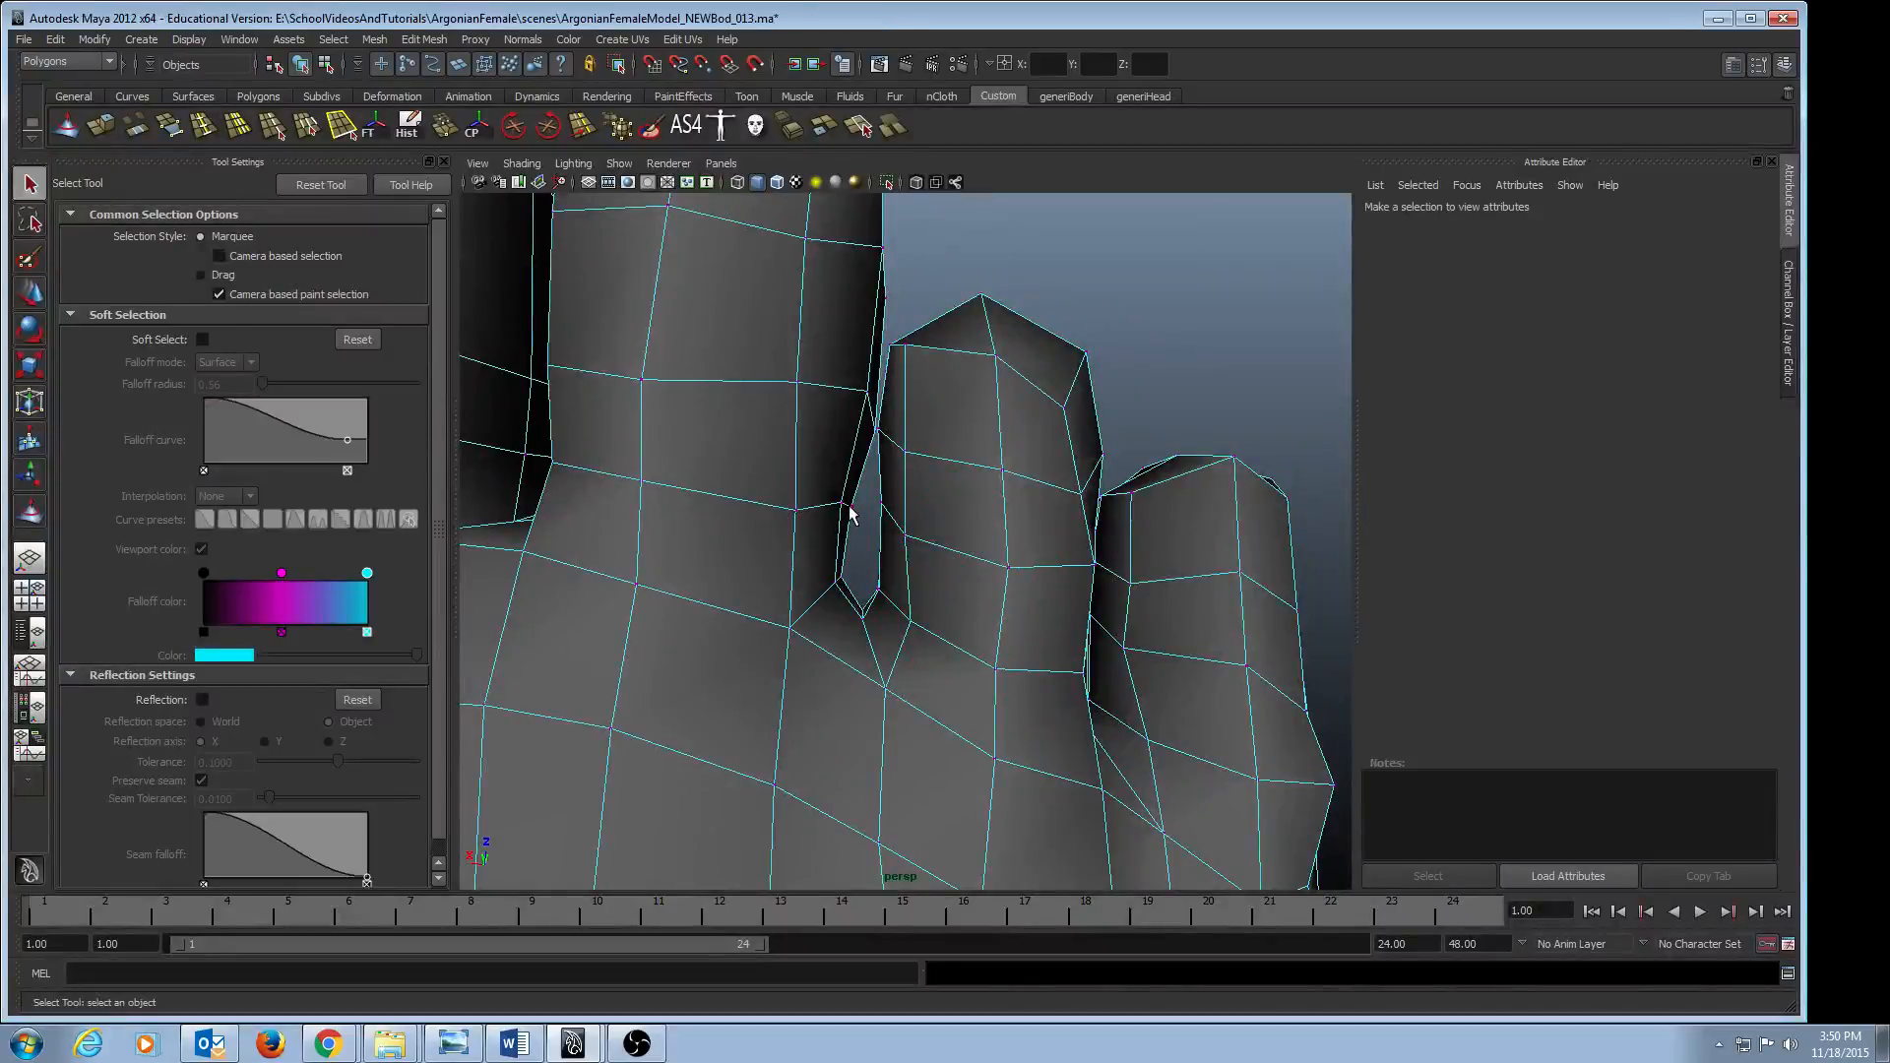
{"action": "left_click", "coordinate": [849, 507]}
{"action": "key", "text": "b"}
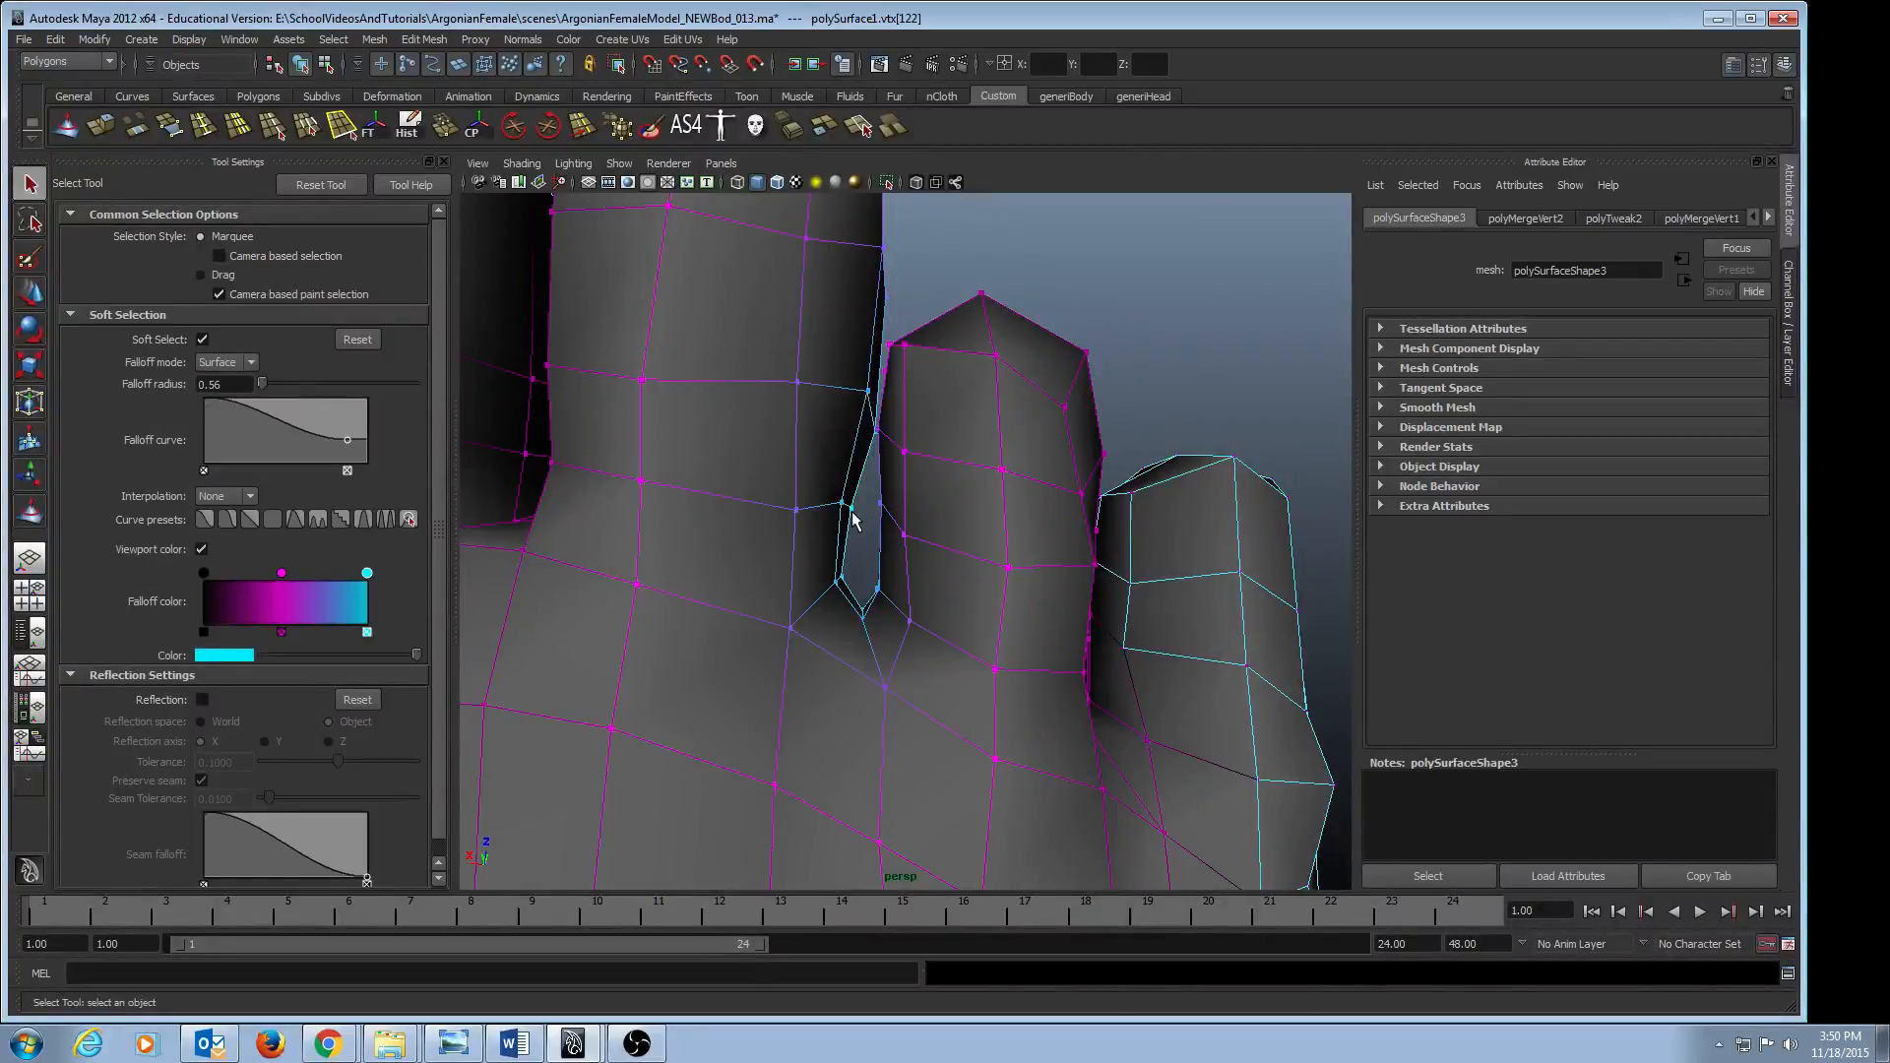
{"action": "left_click_drag", "start_coordinate": [850, 507], "coordinate": [995, 507]}
{"action": "key", "text": "w"}
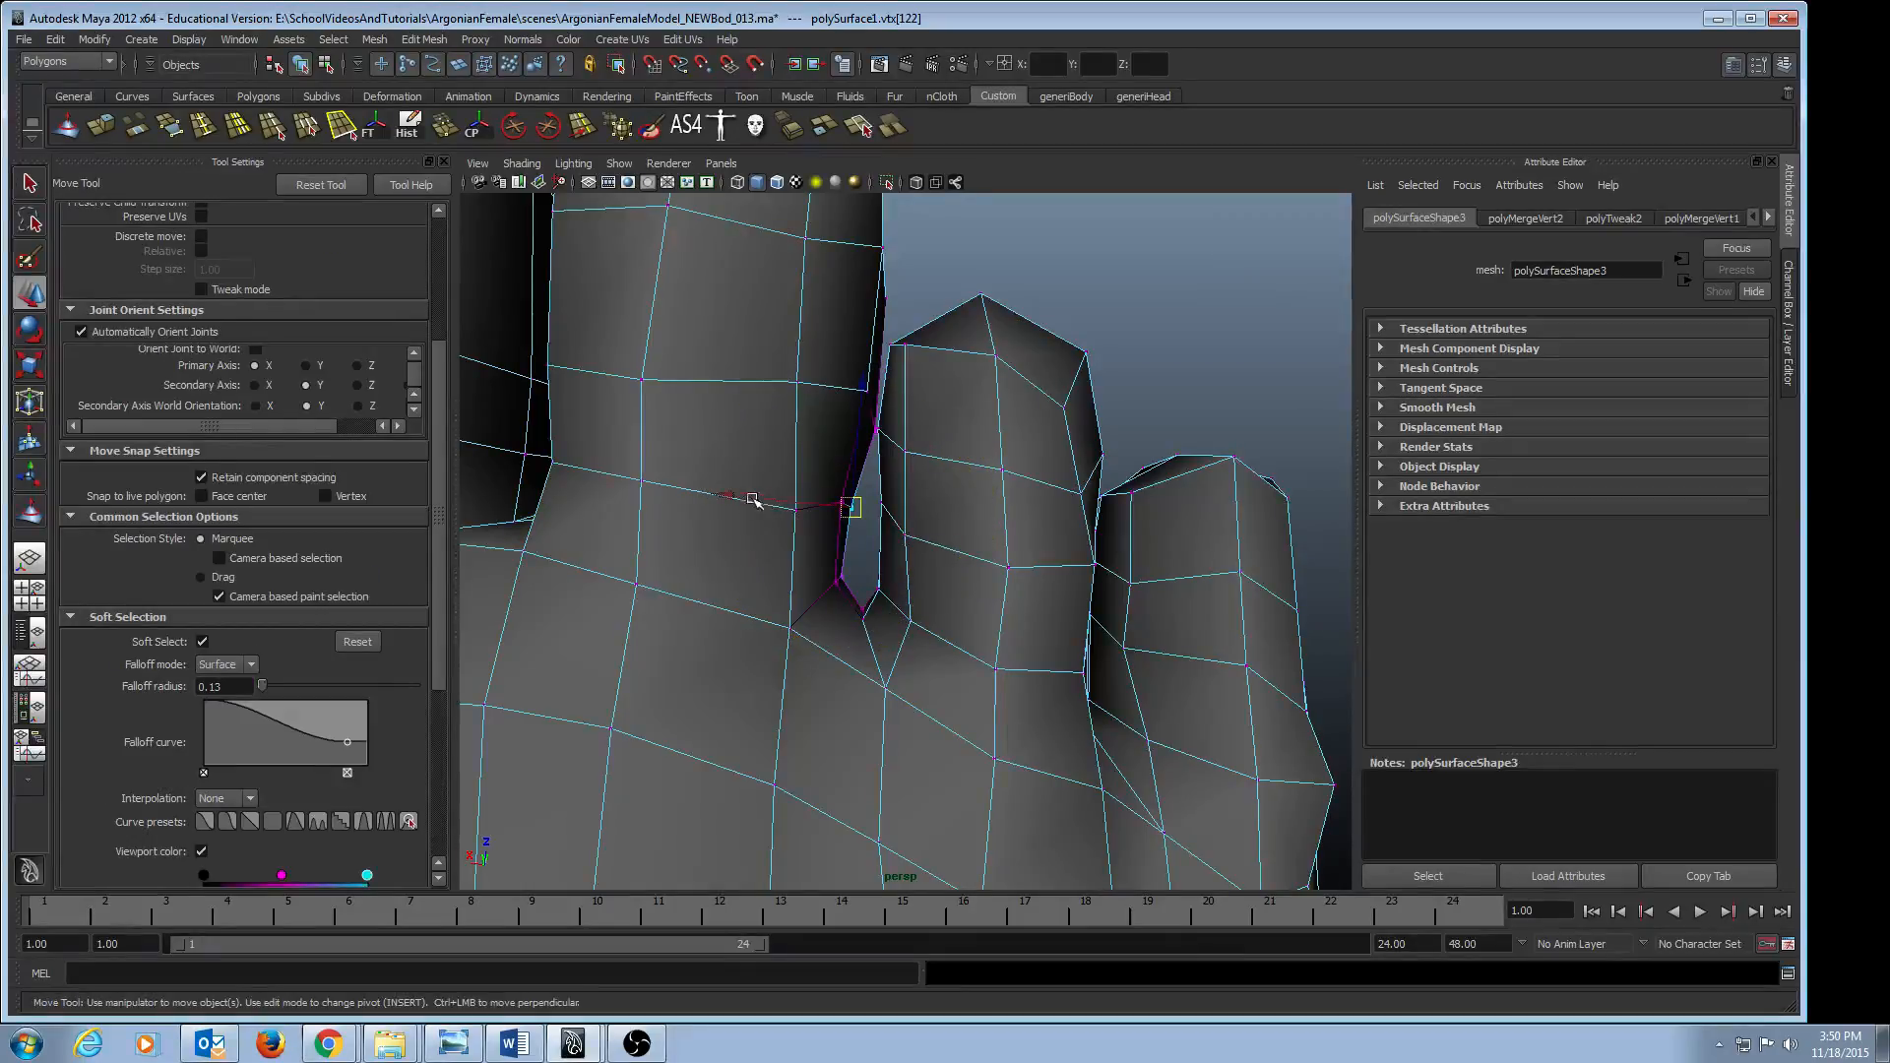
{"action": "key", "text": "e"}
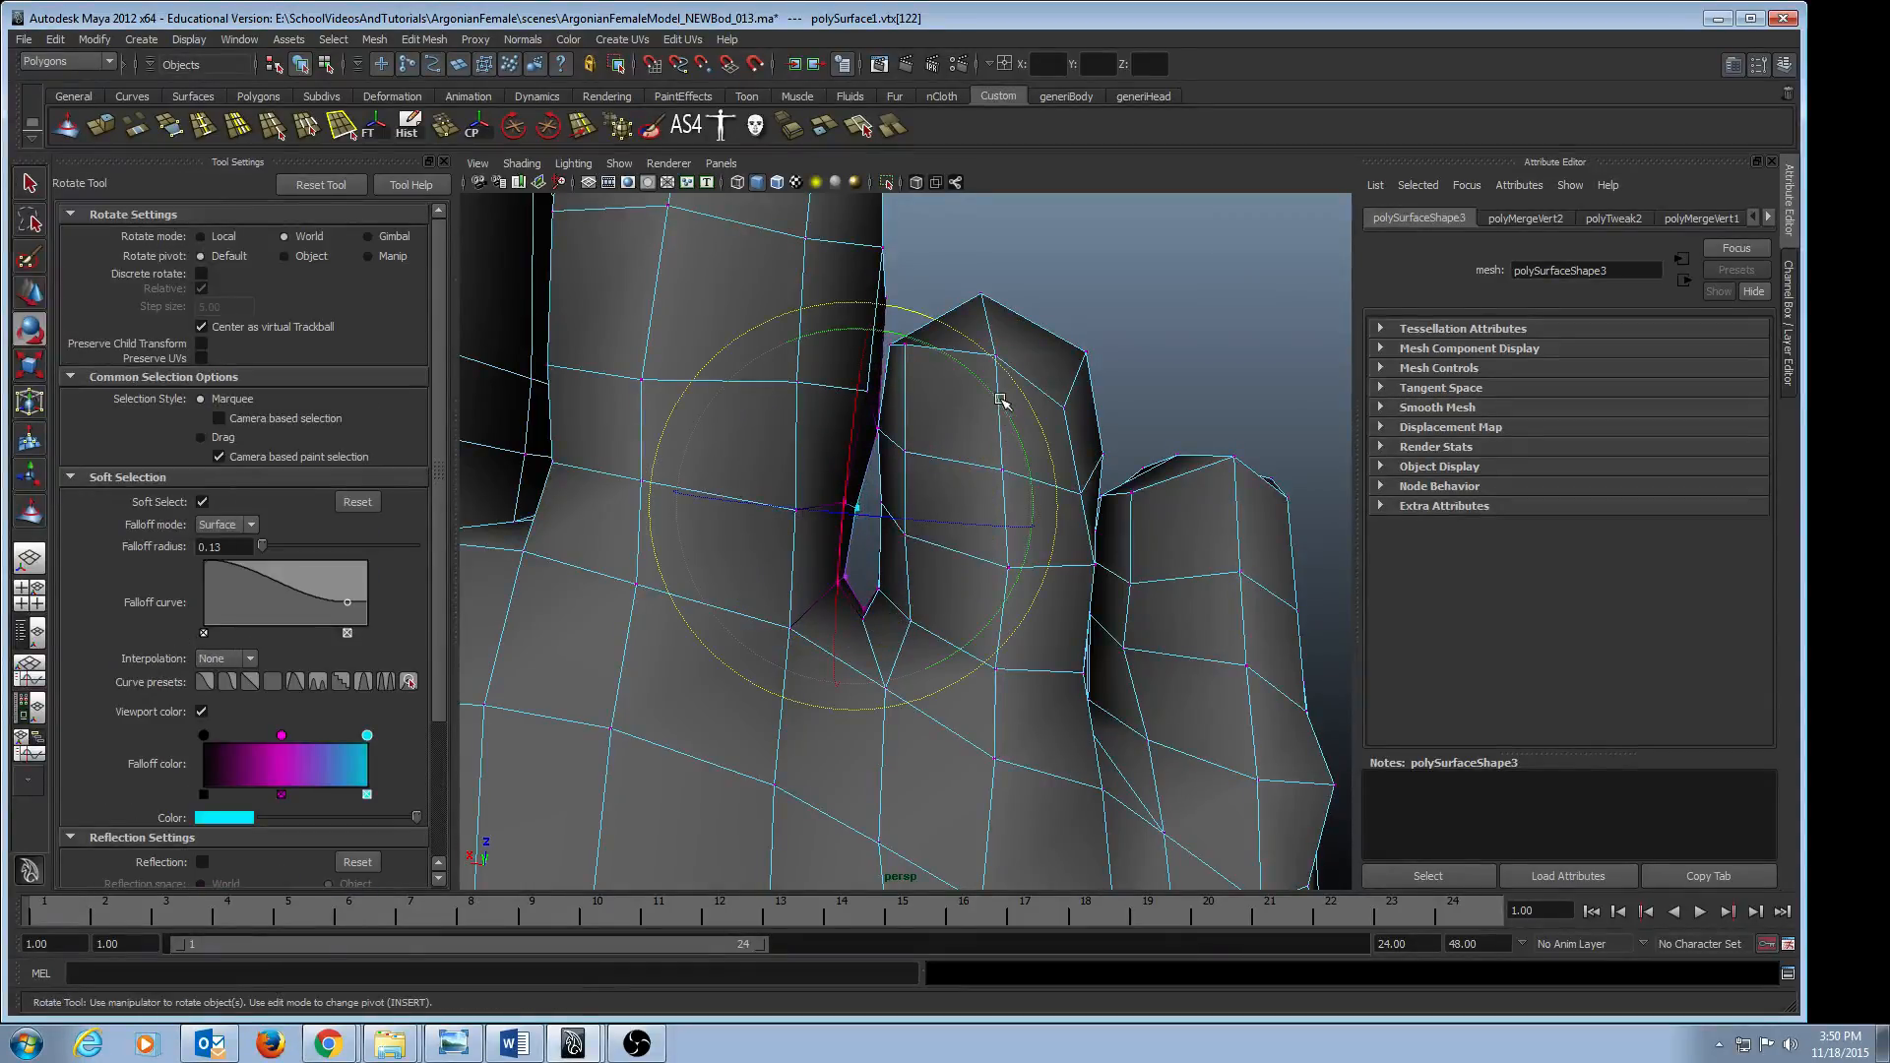
{"action": "key", "text": "w"}
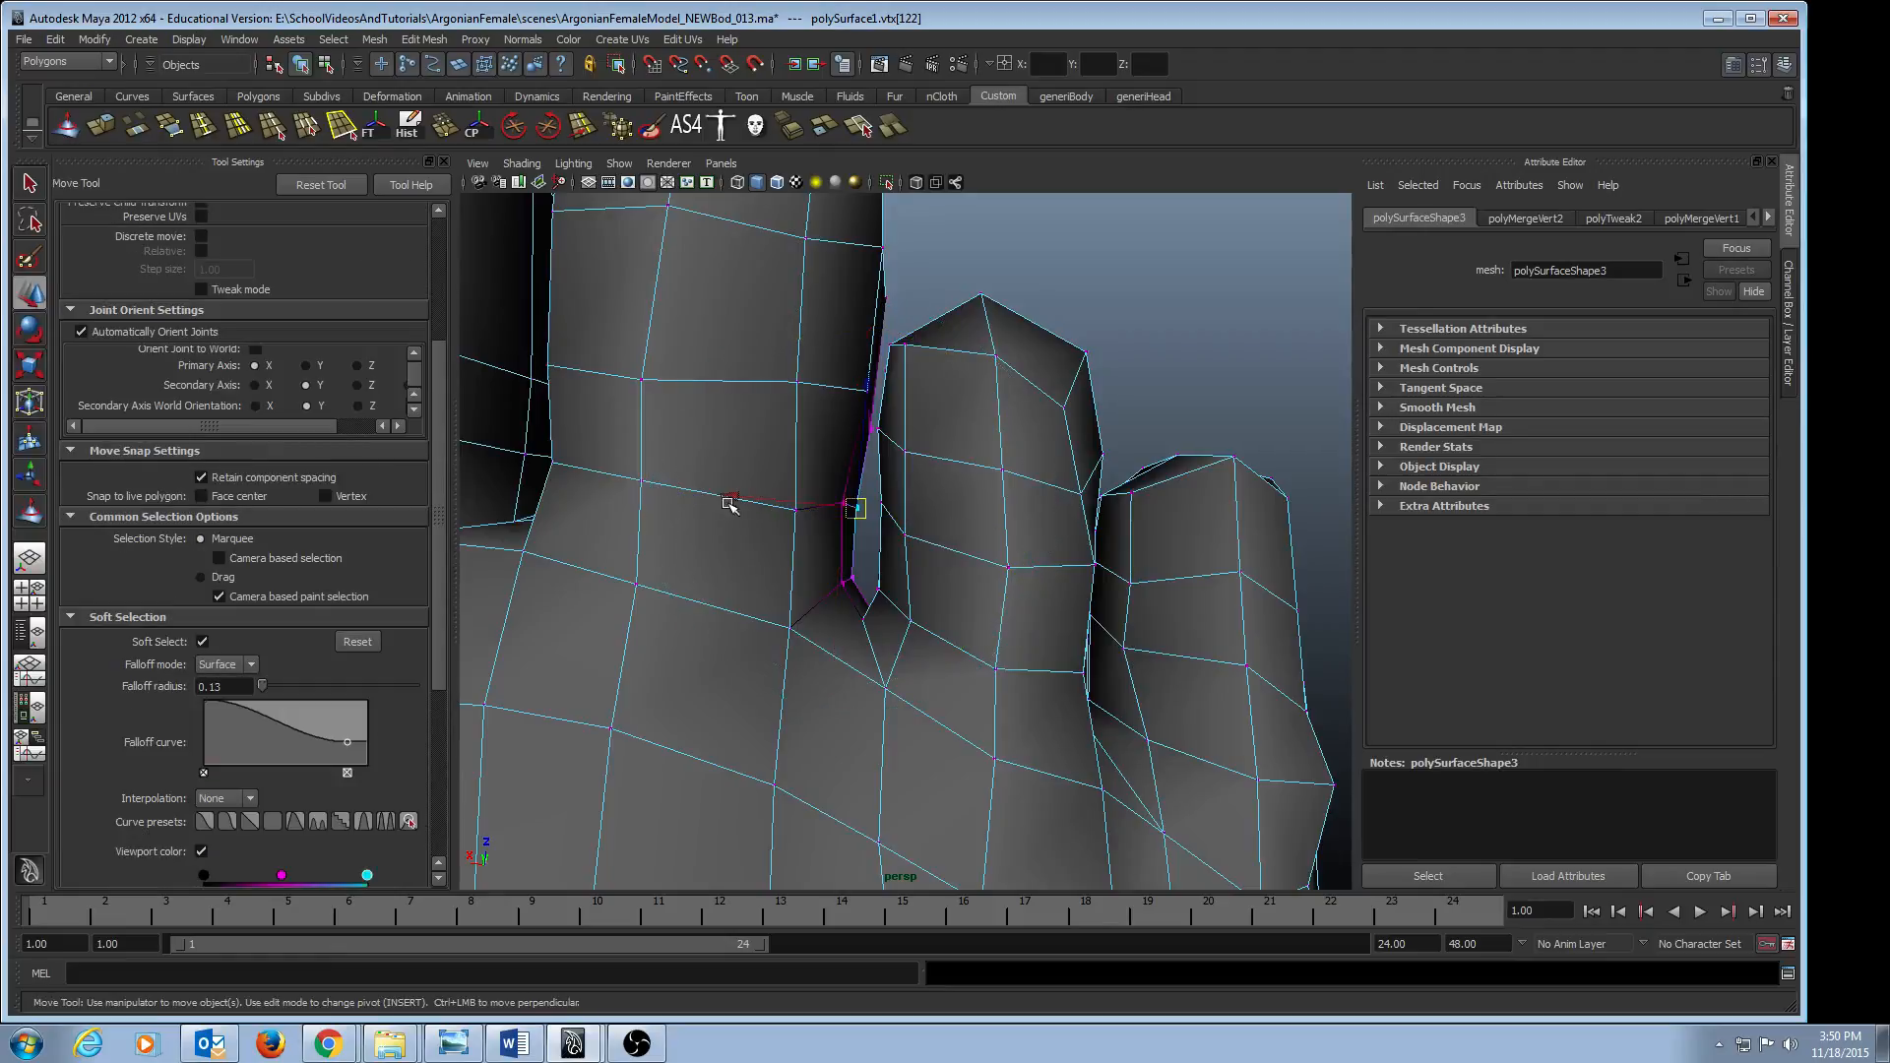
{"action": "left_click_drag", "start_coordinate": [731, 499], "coordinate": [740, 494]}
- Select the vertex low on the second toe's side and shift it toward the third toe with soft selection on
{"action": "middle_click_drag", "start_coordinate": [740, 465], "coordinate": [798, 488], "text": "alt"}
{"action": "left_click_drag", "start_coordinate": [838, 542], "coordinate": [936, 553], "text": "alt"}
{"action": "middle_click_drag", "start_coordinate": [936, 553], "coordinate": [977, 569], "text": "alt"}
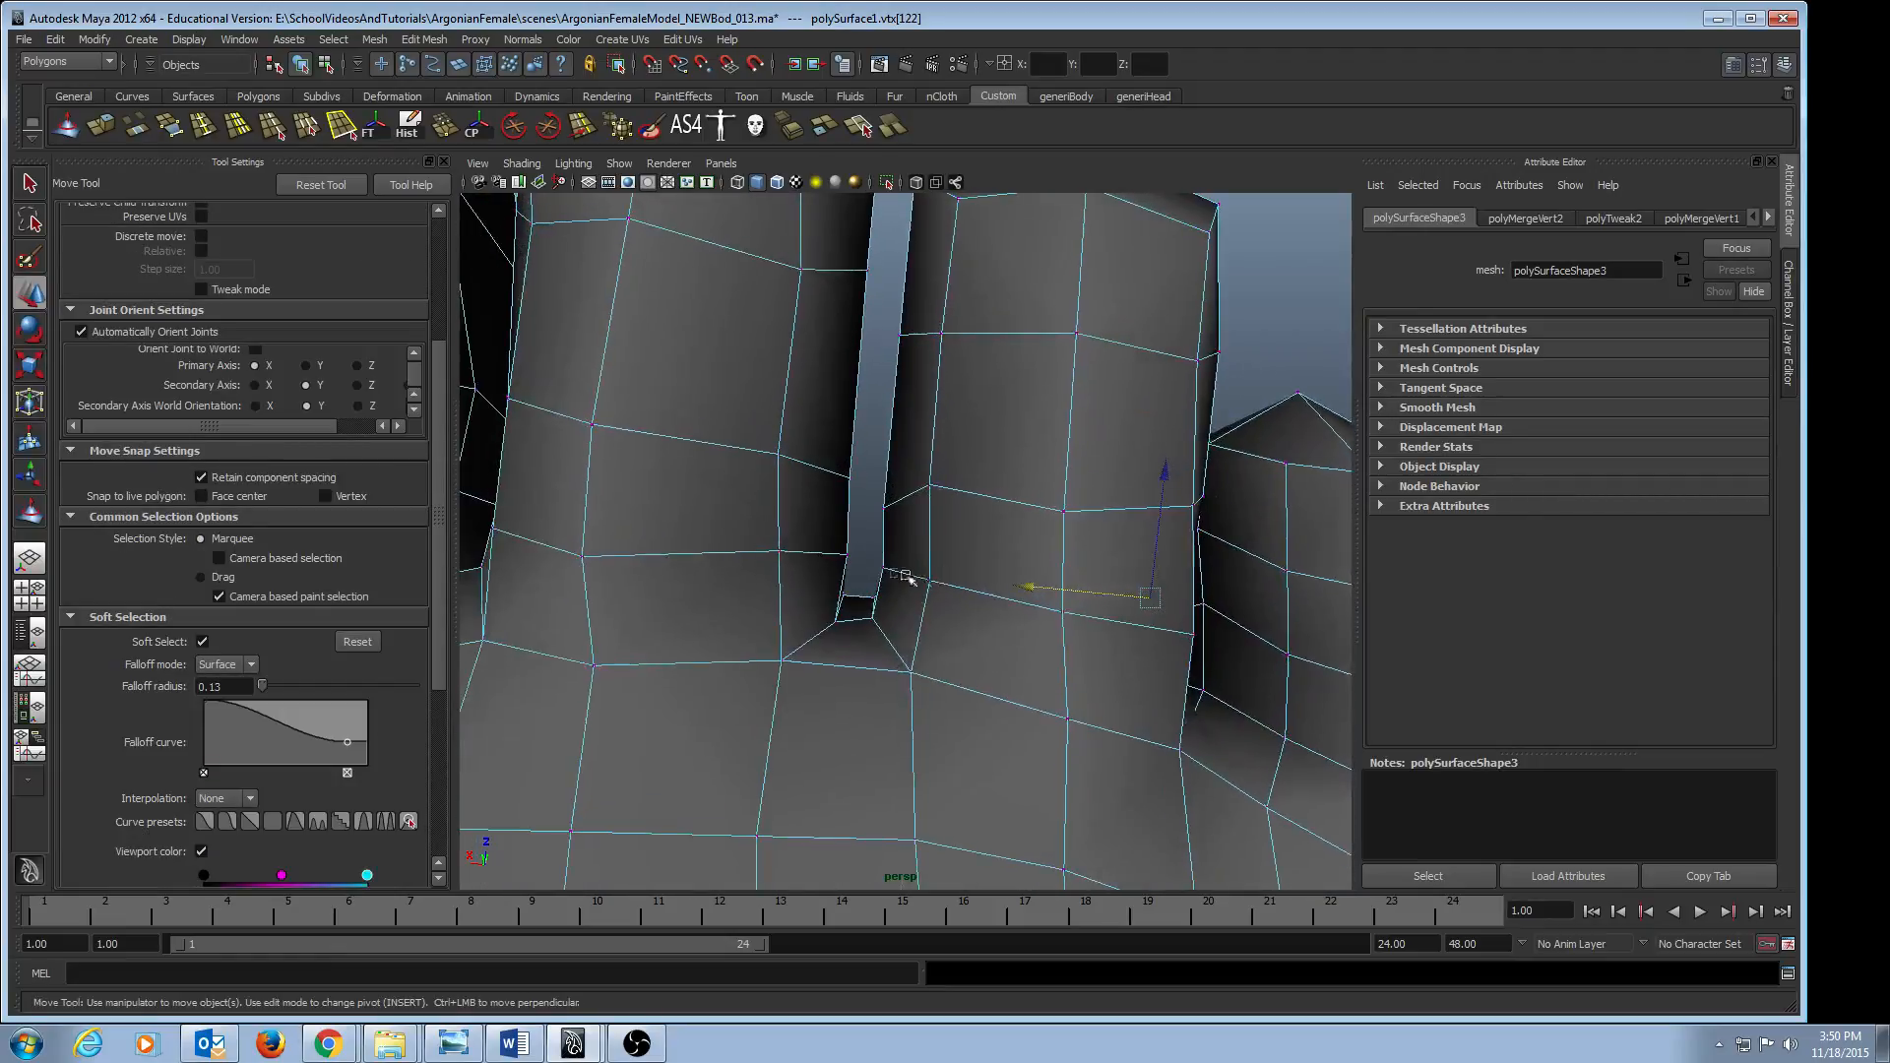
{"action": "left_click_drag", "start_coordinate": [864, 553], "coordinate": [817, 576], "text": "alt"}
{"action": "middle_click_drag", "start_coordinate": [806, 563], "coordinate": [884, 554], "text": "alt"}
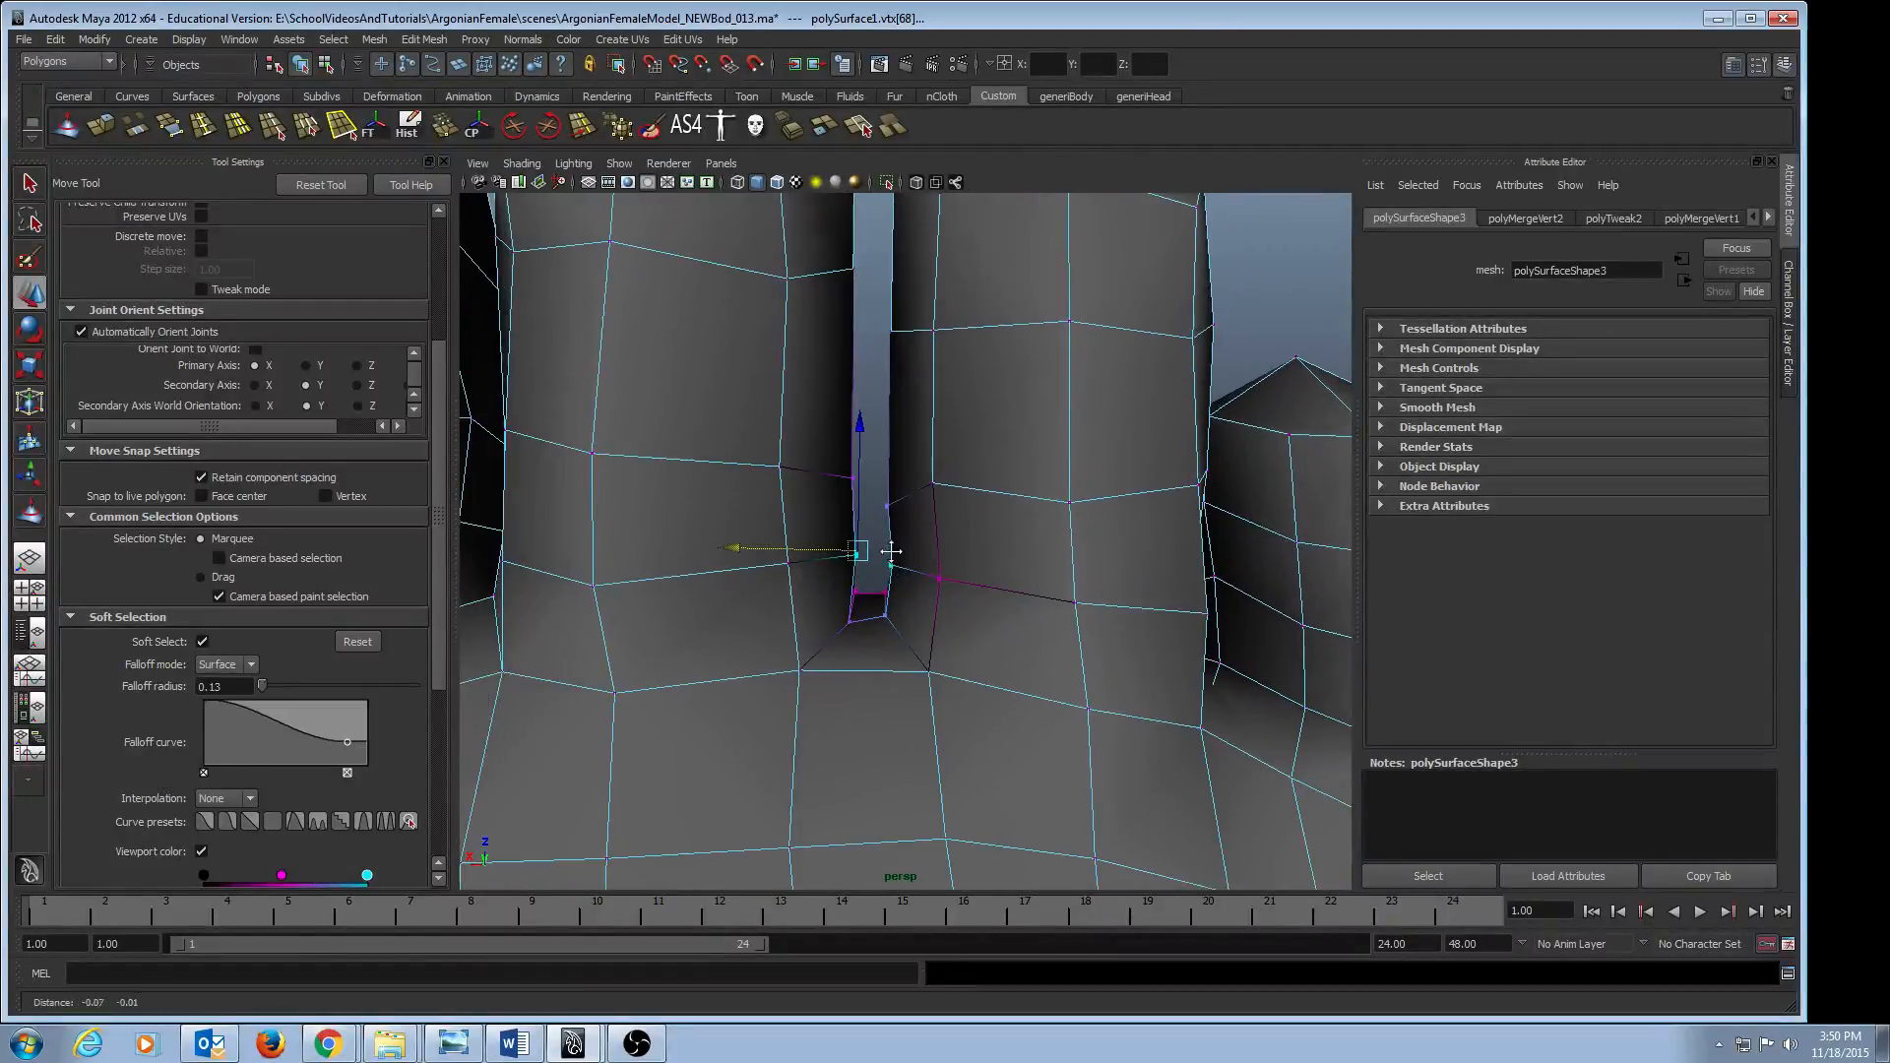
{"action": "key", "text": "b"}
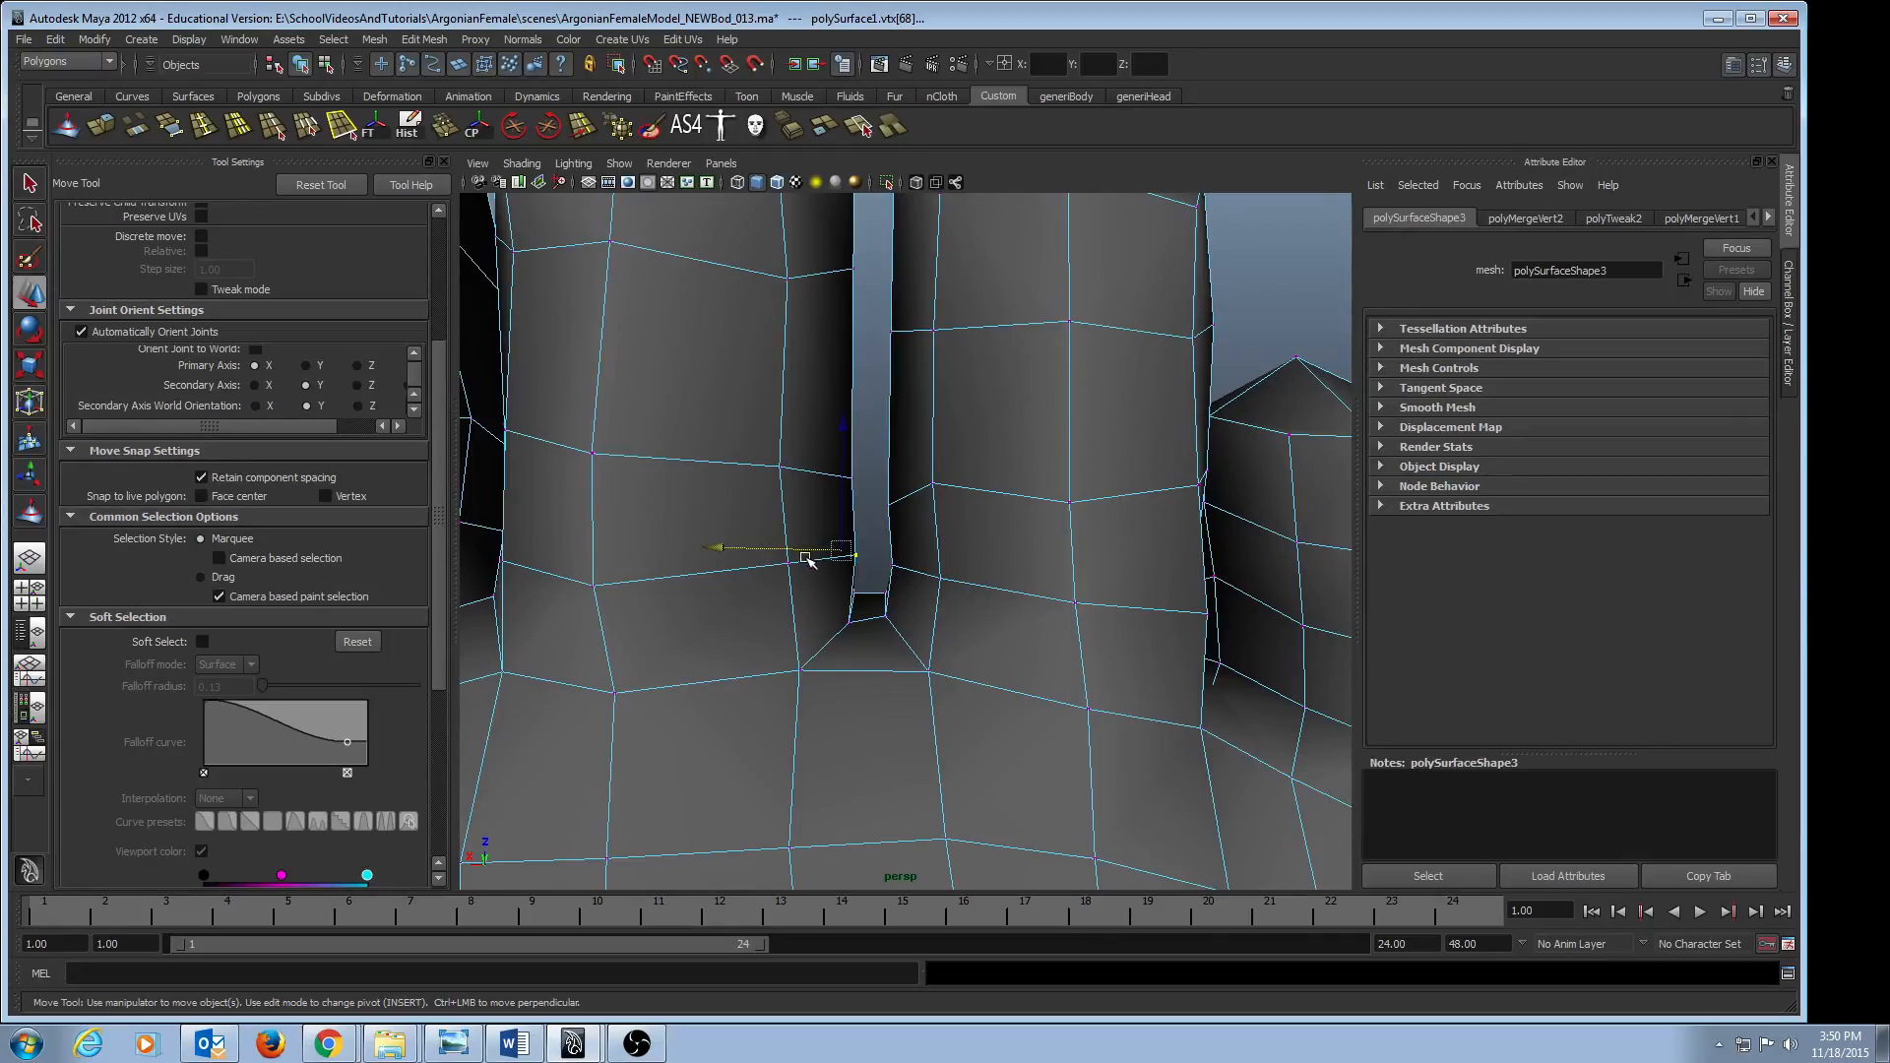
{"action": "key", "text": "b"}
{"action": "left_click_drag", "start_coordinate": [729, 548], "coordinate": [748, 547]}
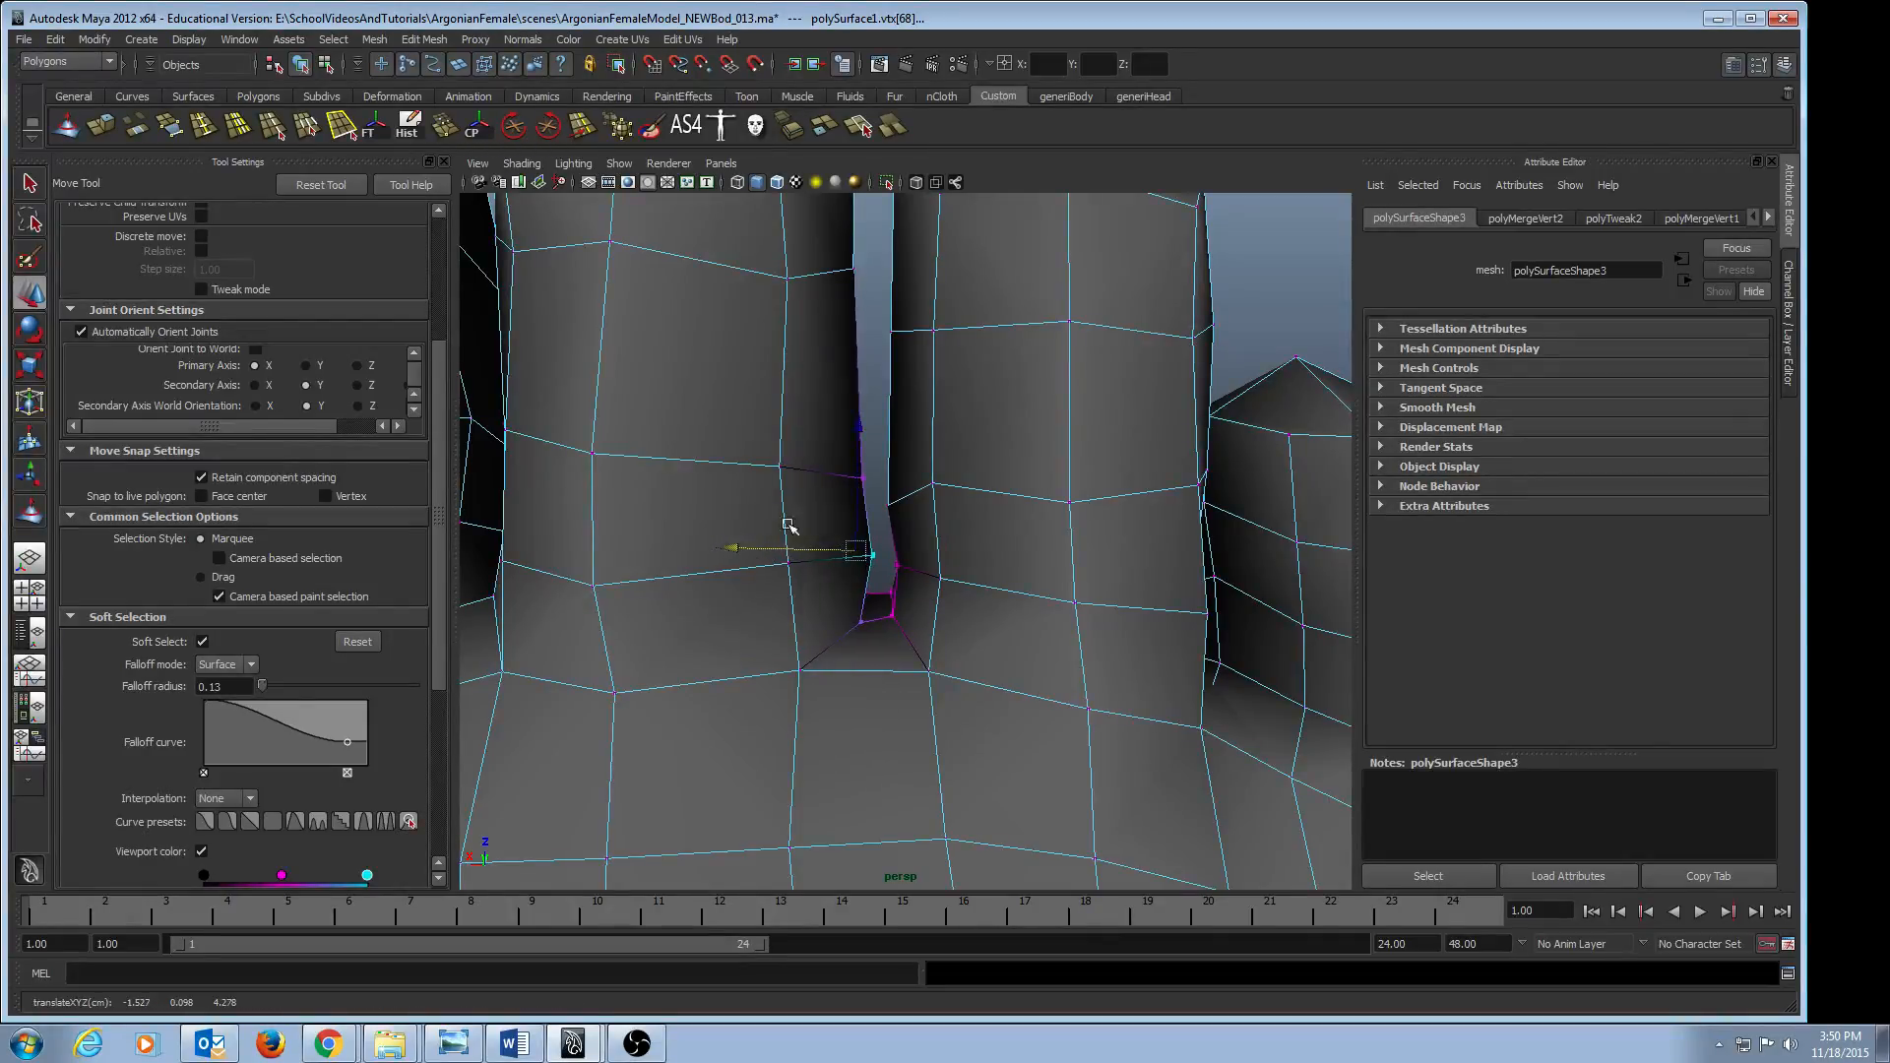
- Shift the next vertices farther up the same side of the second toe toward the third toe
{"action": "left_click_drag", "start_coordinate": [818, 457], "coordinate": [882, 499]}
{"action": "left_click_drag", "start_coordinate": [731, 474], "coordinate": [749, 474]}
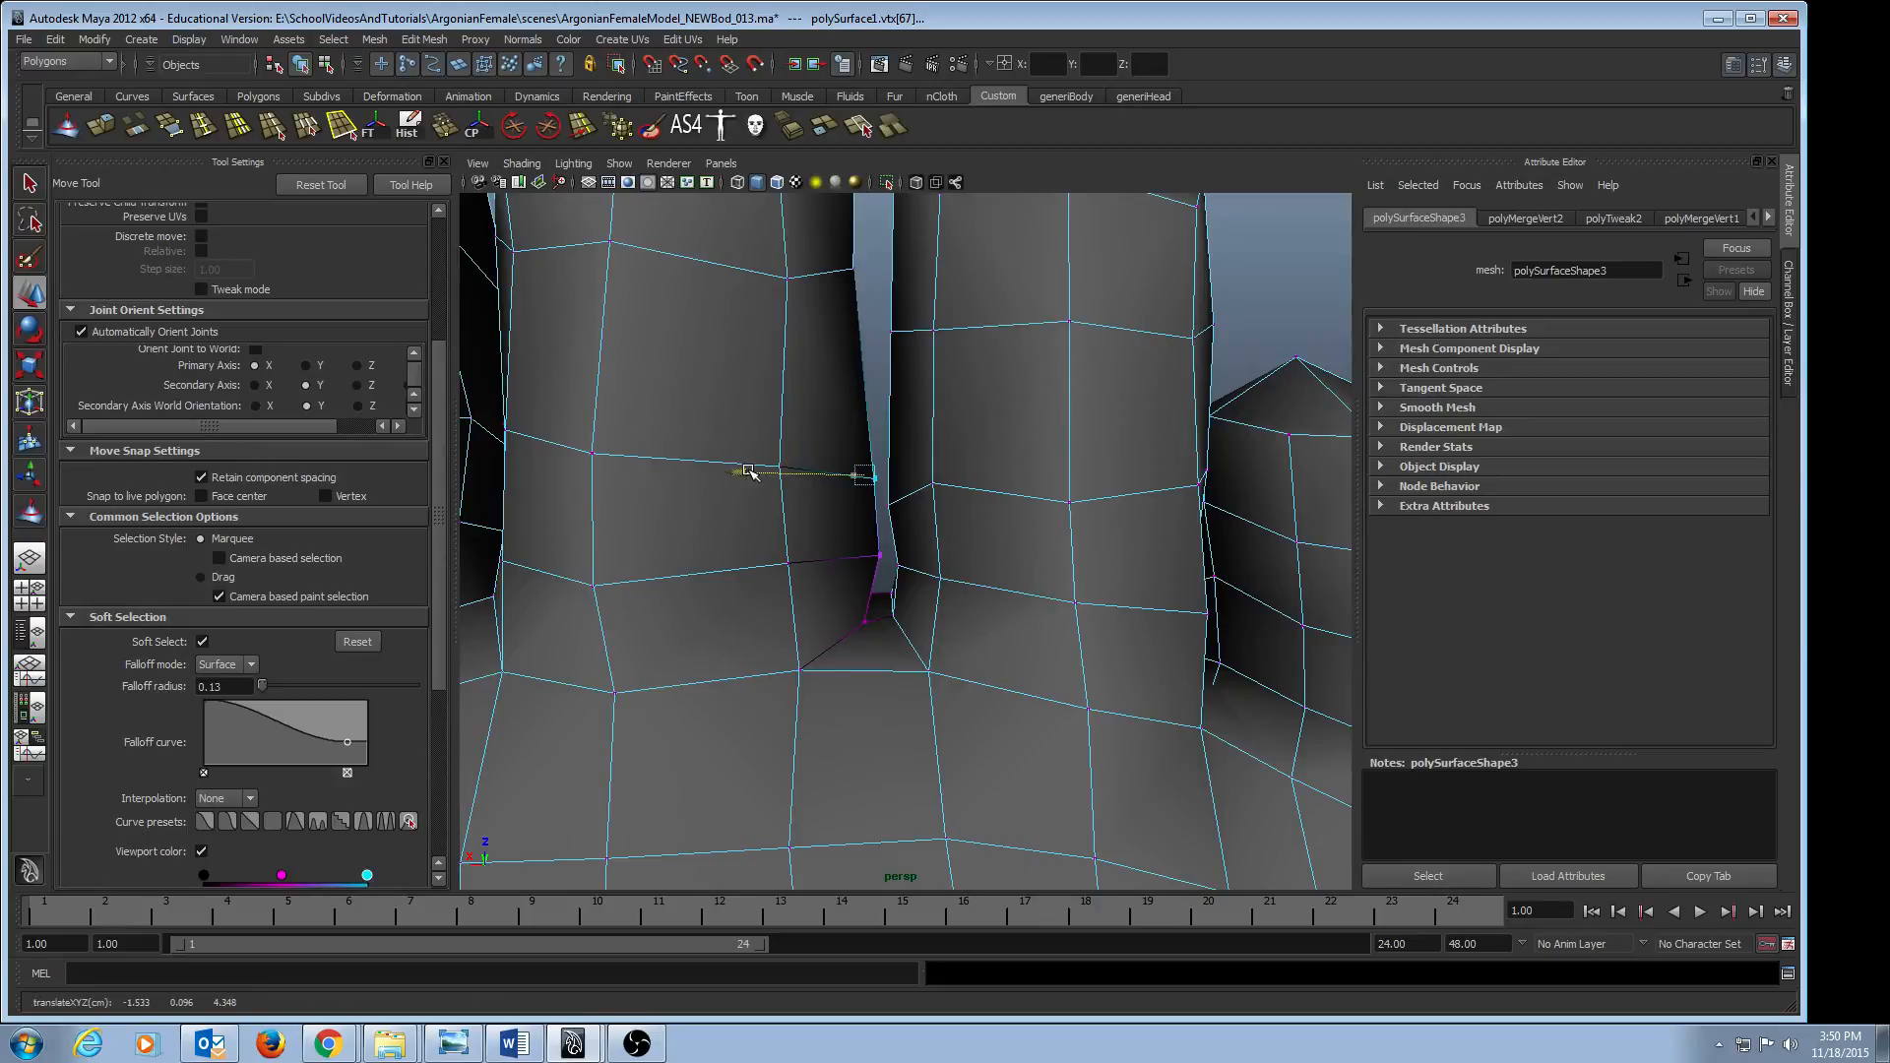
{"action": "left_click_drag", "start_coordinate": [837, 394], "coordinate": [930, 473], "text": "alt"}
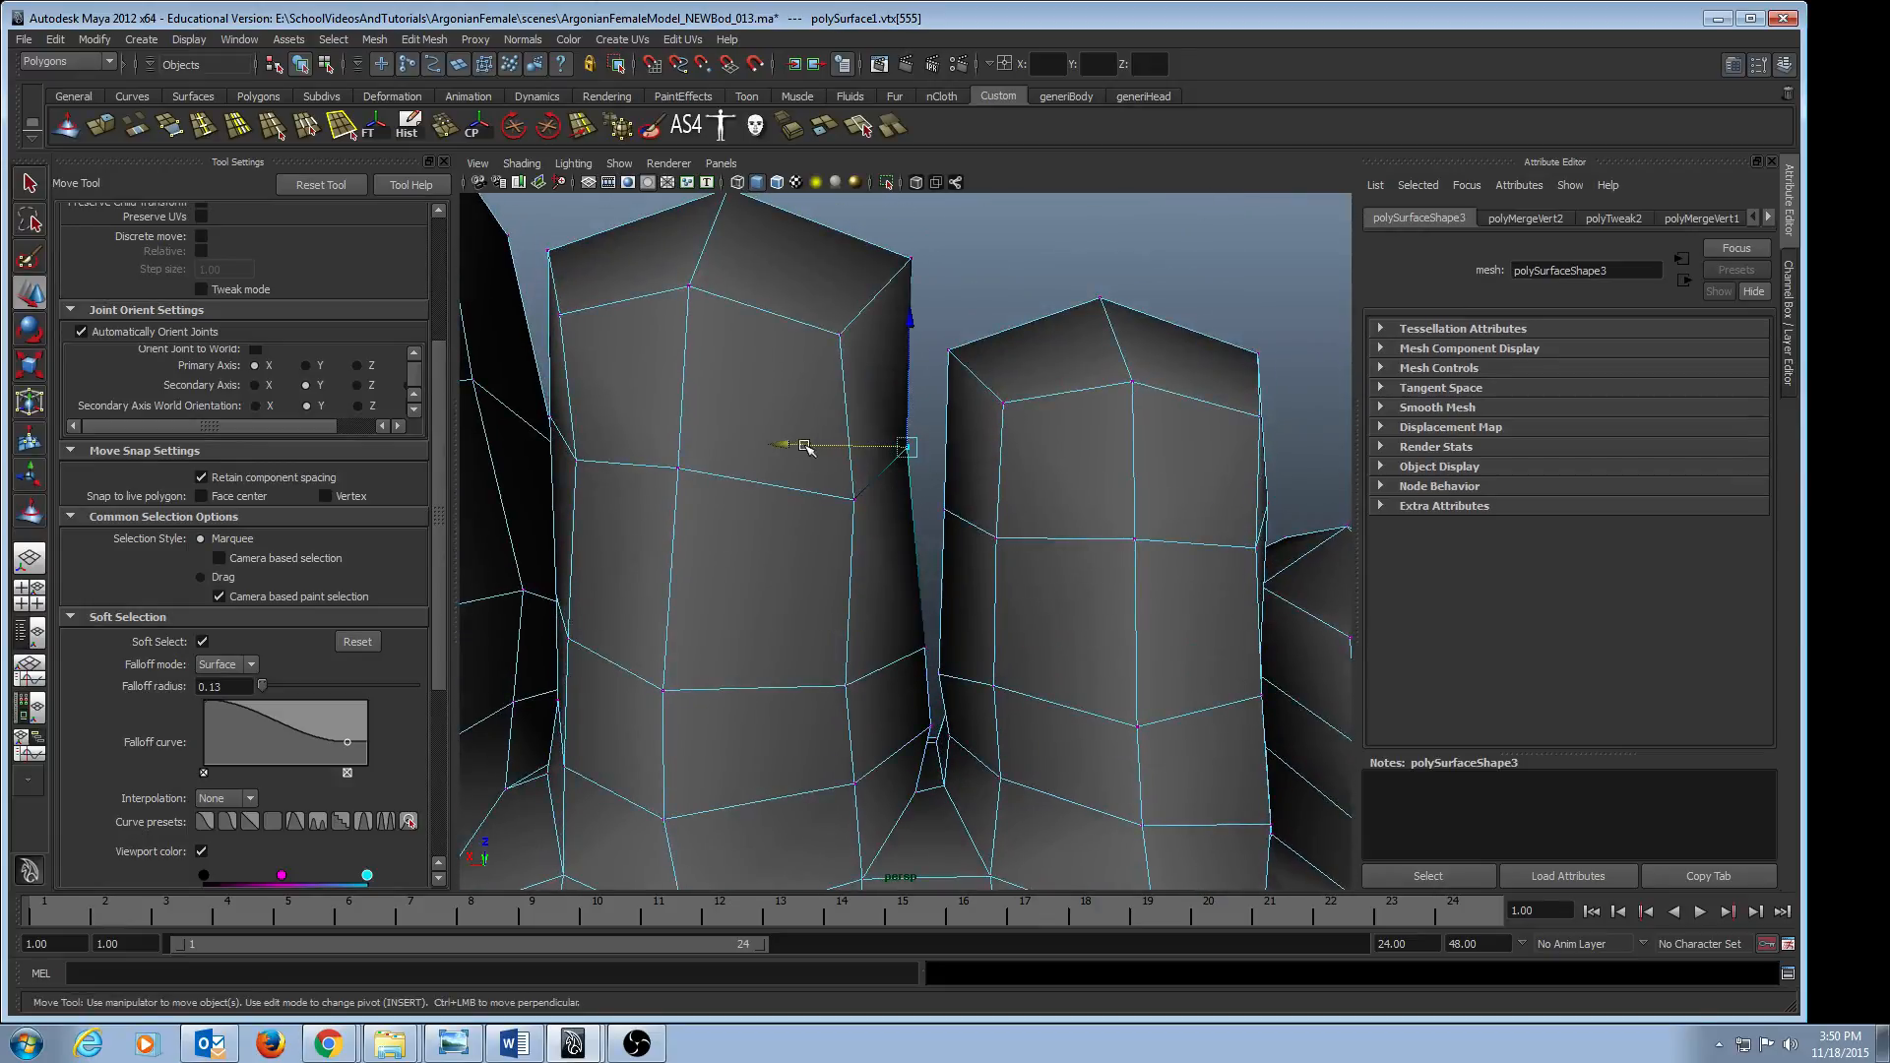
{"action": "left_click_drag", "start_coordinate": [800, 443], "coordinate": [816, 440]}
- Move the second toe's vertices facing the big toe inward to slim that side of the toe
{"action": "middle_click_drag", "start_coordinate": [875, 373], "coordinate": [1017, 309], "text": "alt"}
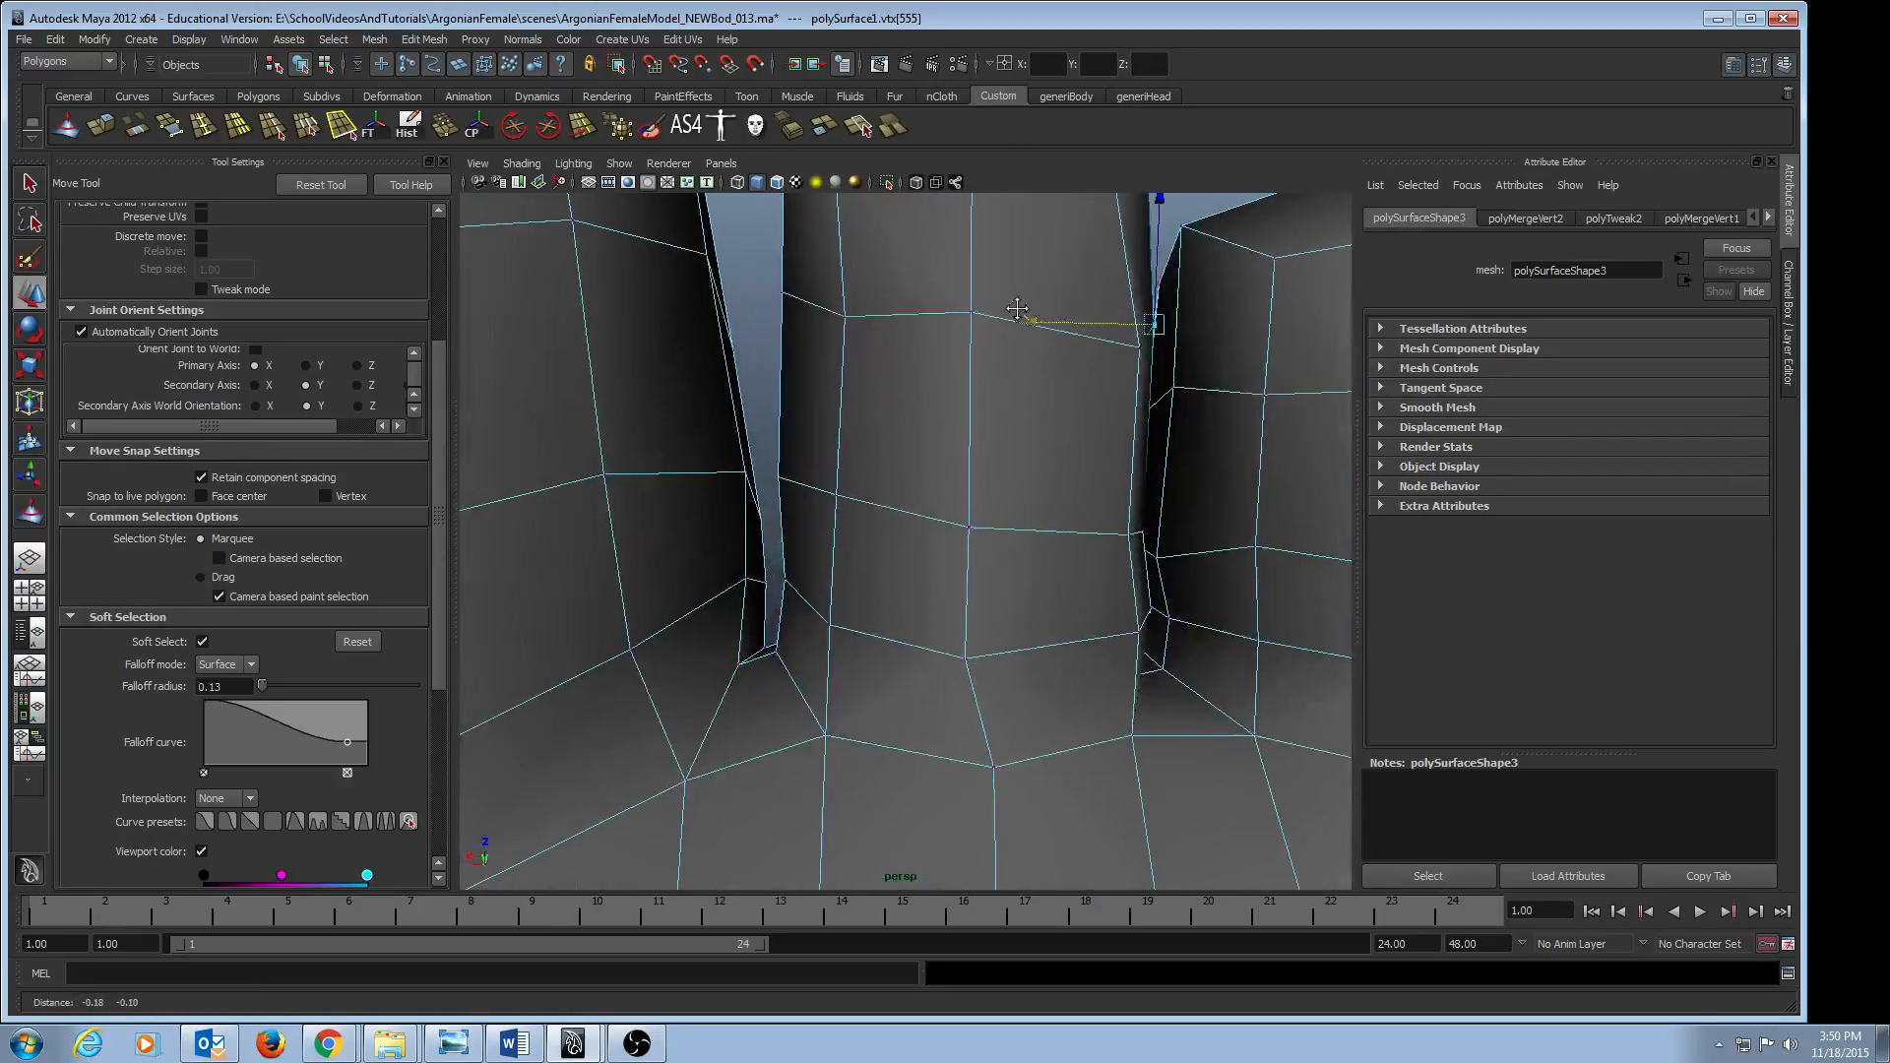
{"action": "right_click_drag", "start_coordinate": [1064, 522], "coordinate": [875, 495], "text": "alt"}
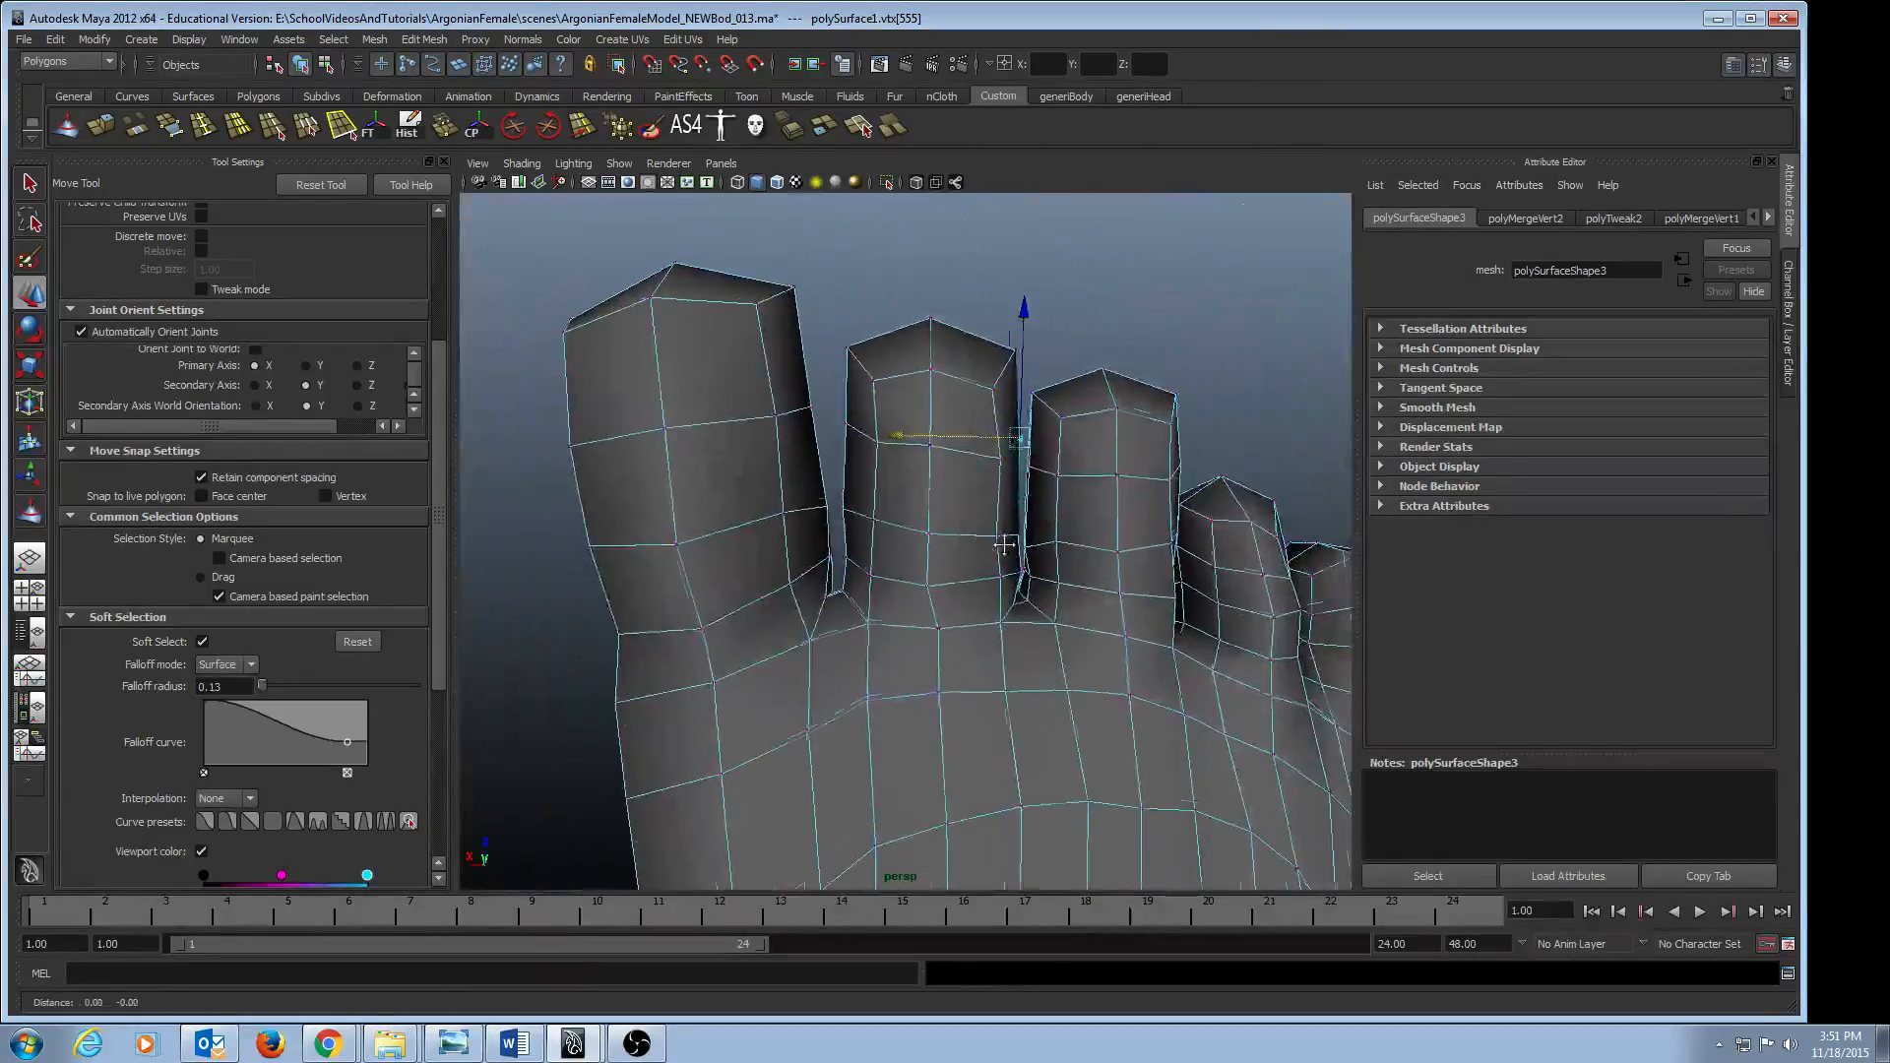
{"action": "middle_click_drag", "start_coordinate": [875, 496], "coordinate": [847, 482], "text": "alt"}
{"action": "left_click_drag", "start_coordinate": [827, 510], "coordinate": [828, 511]}
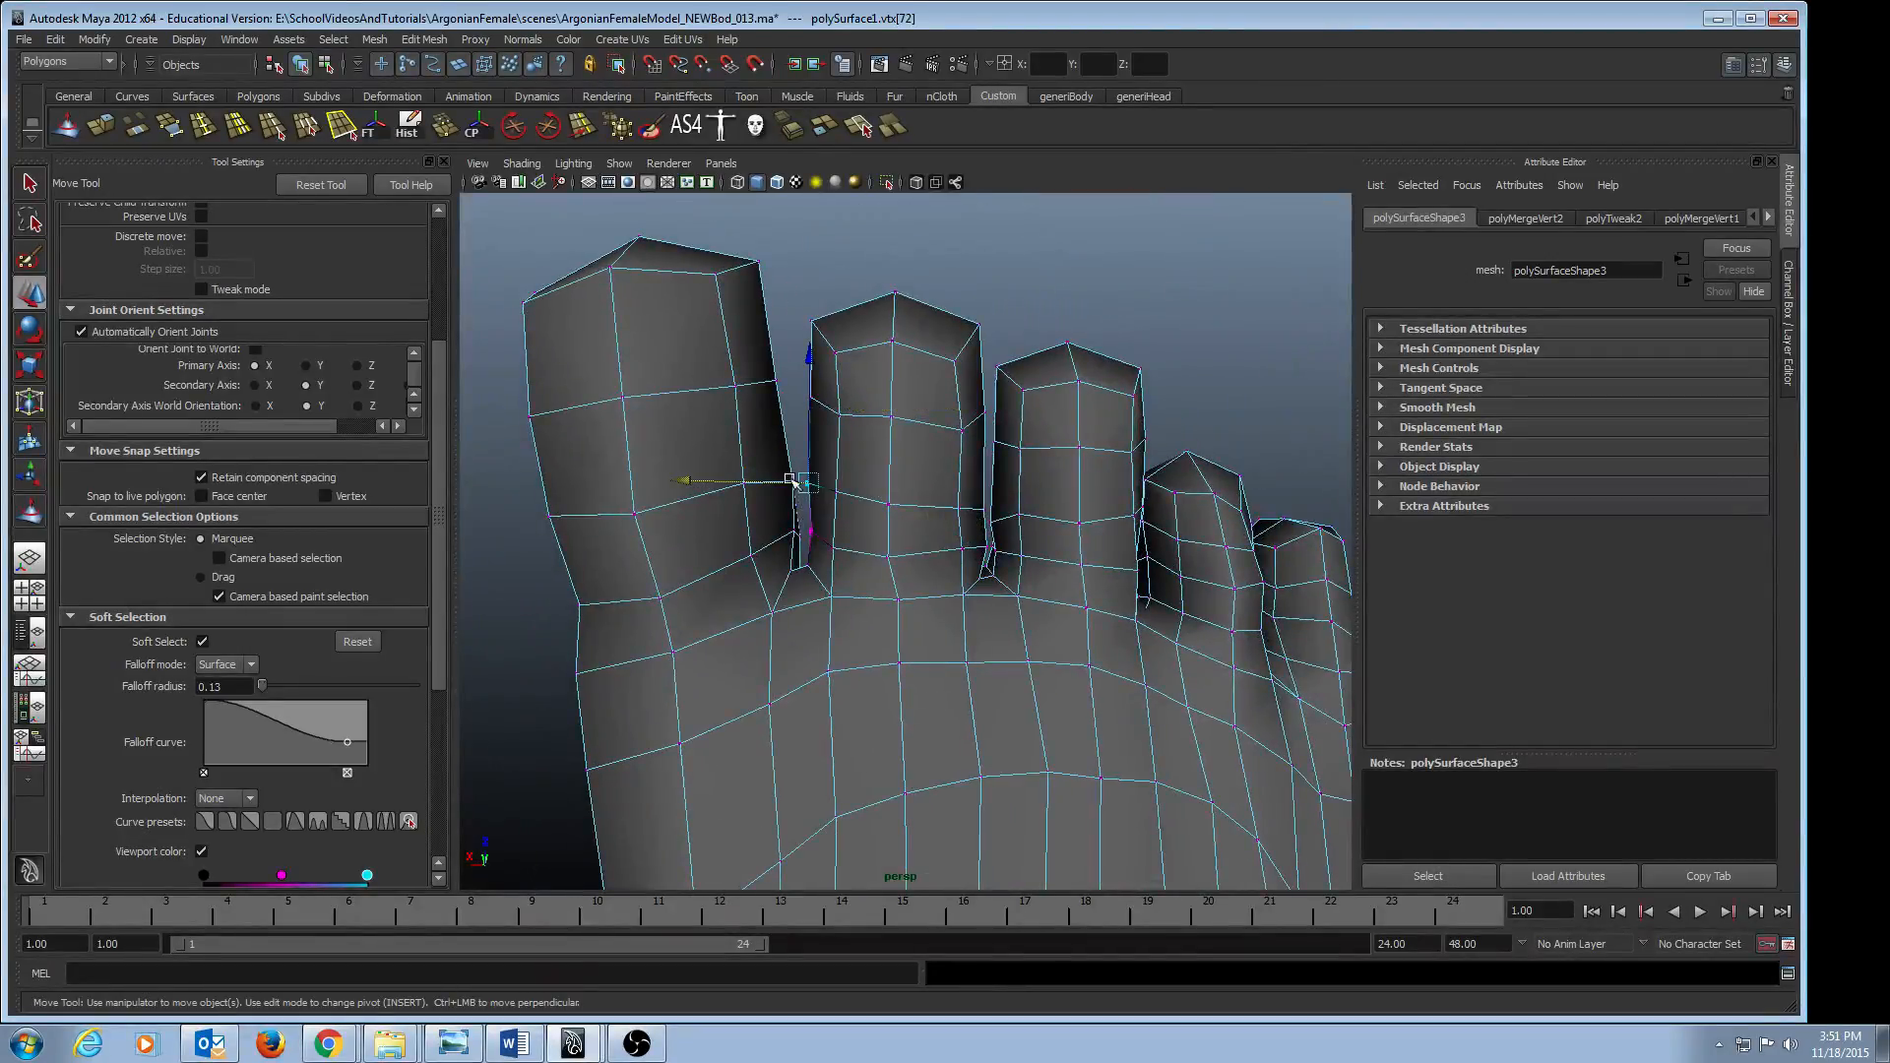
{"action": "middle_click_drag", "start_coordinate": [677, 480], "coordinate": [686, 481]}
{"action": "left_click_drag", "start_coordinate": [796, 469], "coordinate": [856, 506]}
{"action": "middle_click_drag", "start_coordinate": [711, 494], "coordinate": [717, 497]}
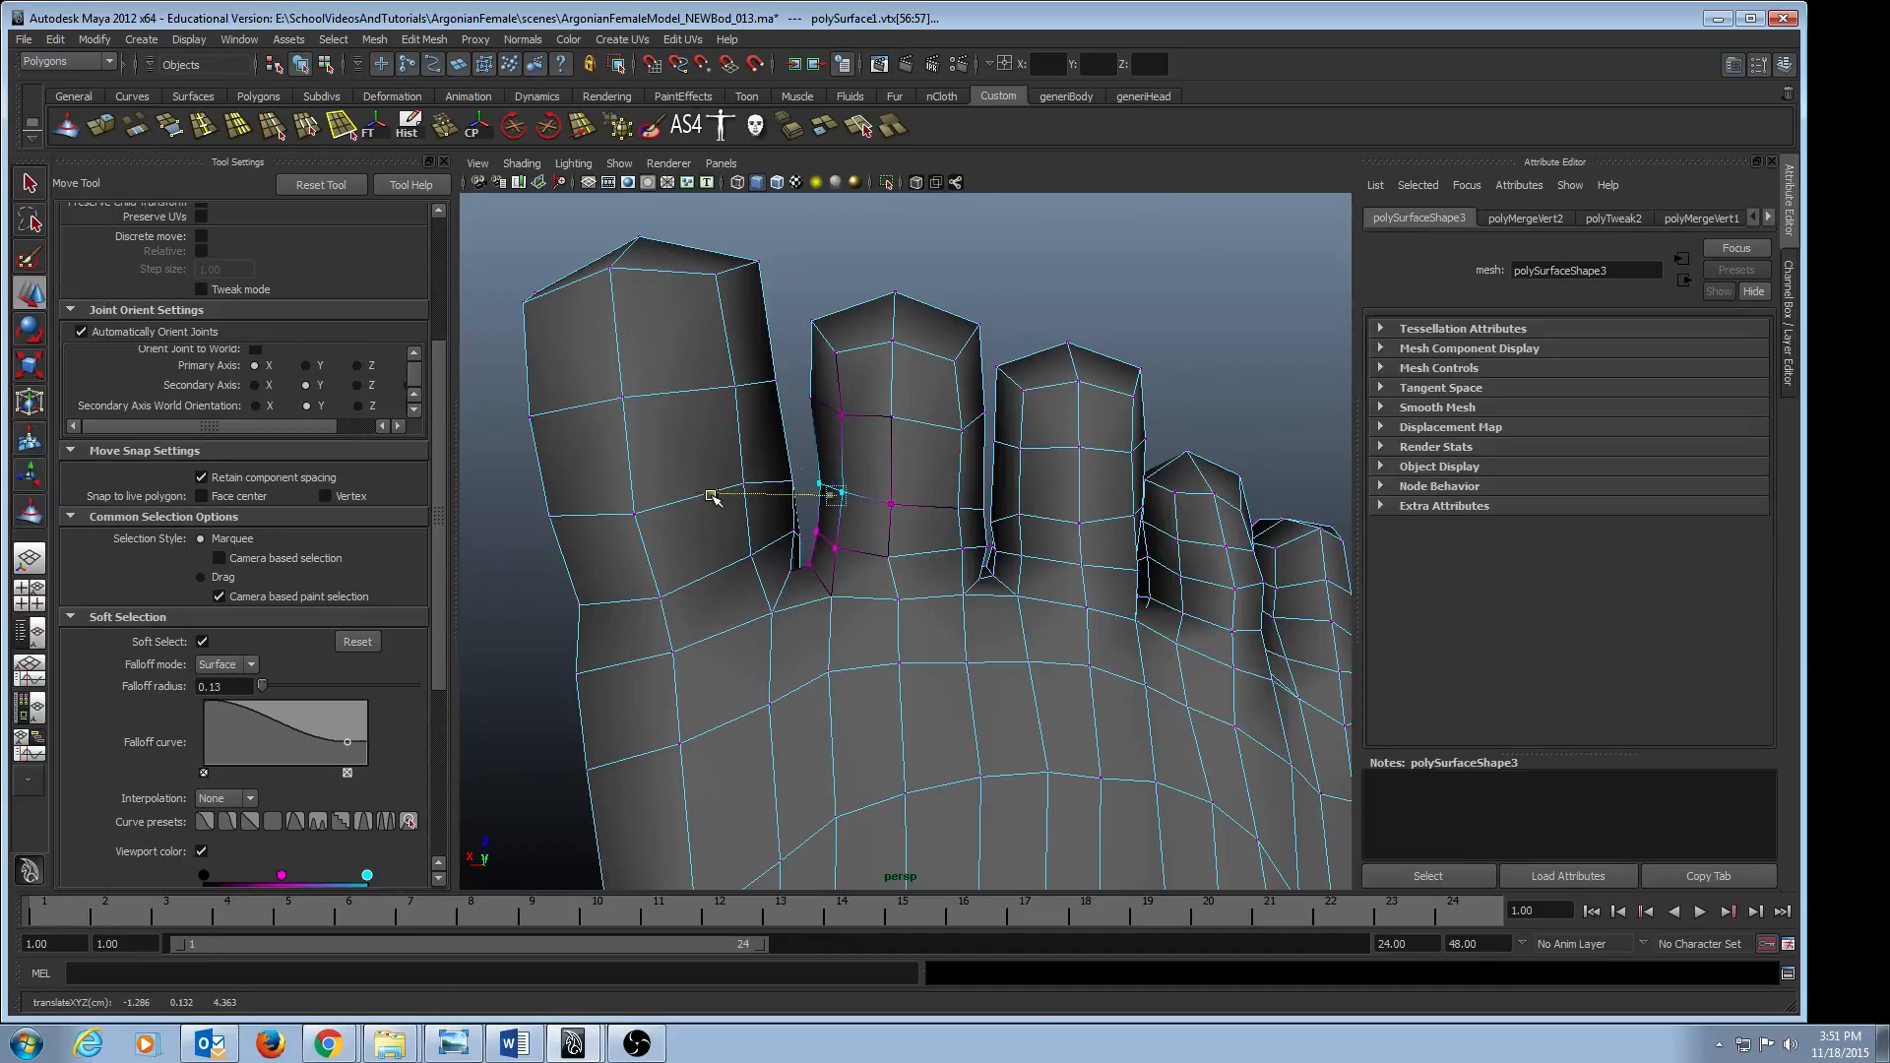
- Select the second toe's tip vertices, rotate them slightly and nudge them toward the big toe
{"action": "middle_click_drag", "start_coordinate": [1034, 519], "coordinate": [931, 525], "text": "alt"}
{"action": "middle_click_drag", "start_coordinate": [892, 386], "coordinate": [918, 405], "text": "alt"}
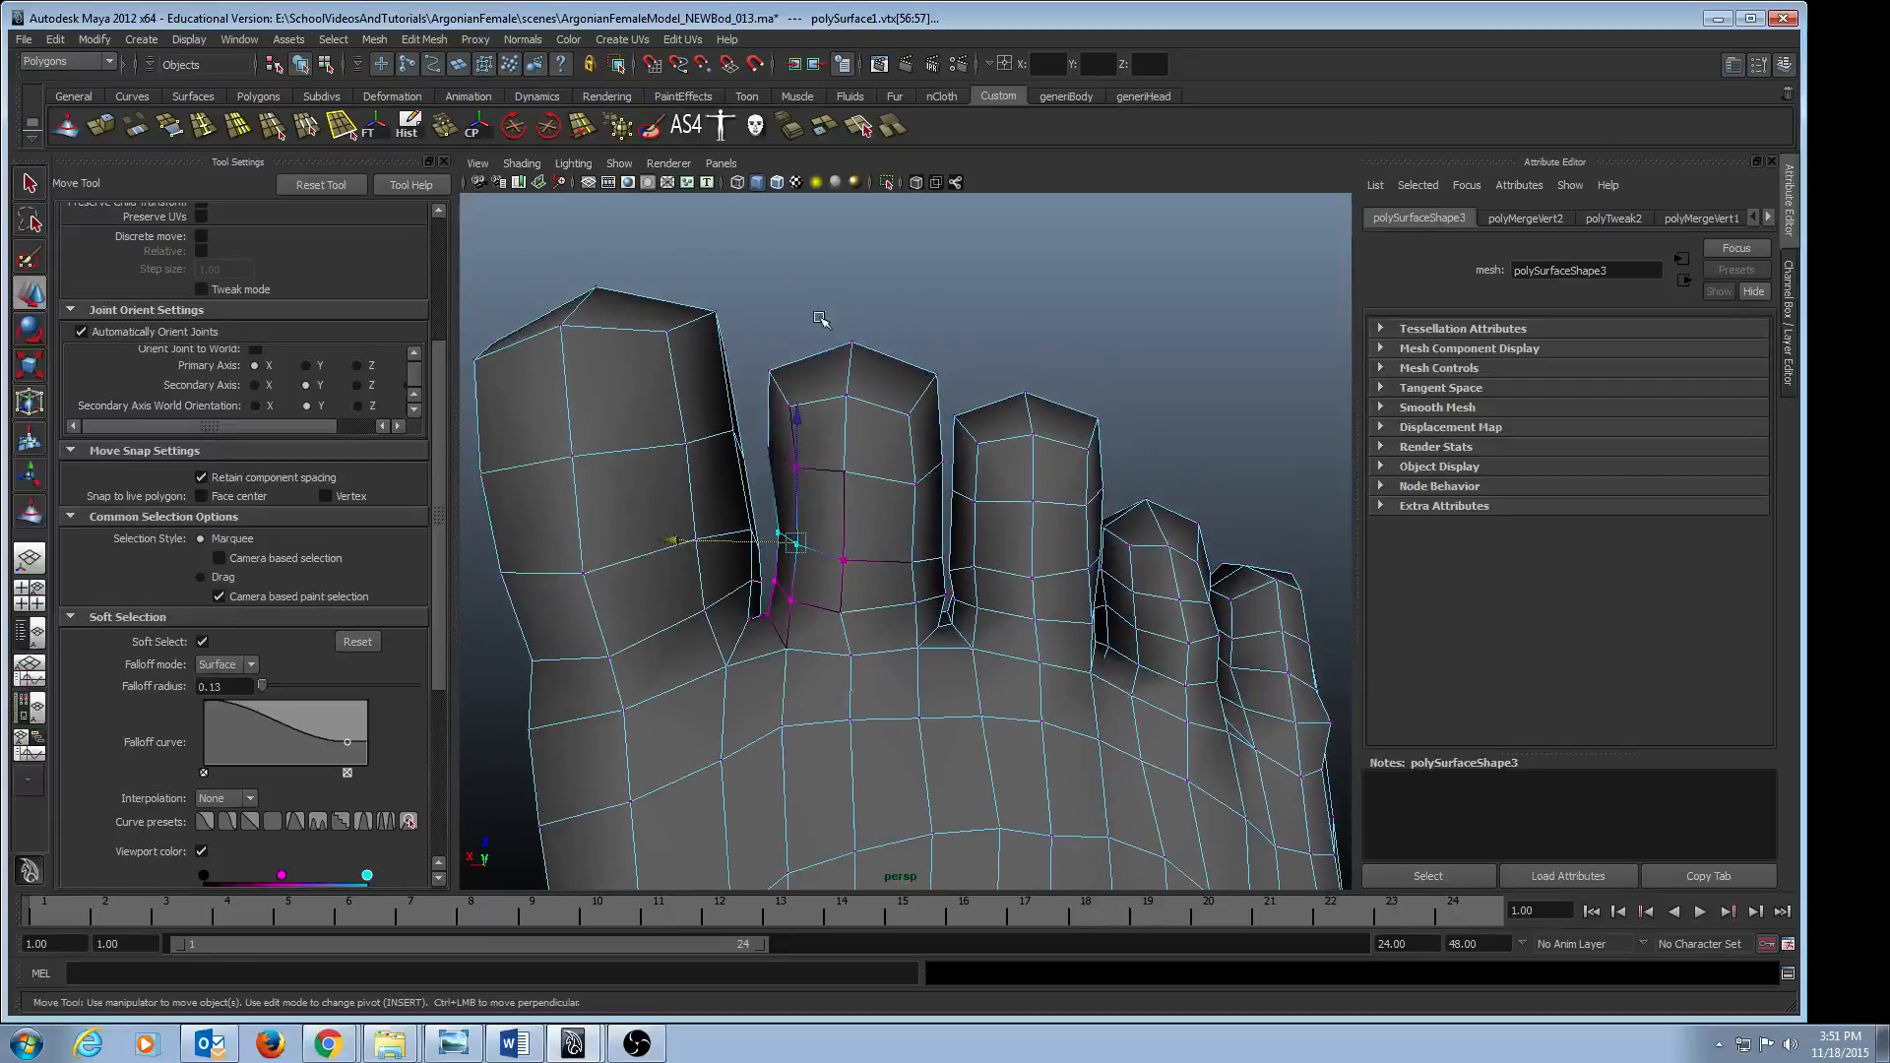
{"action": "left_click_drag", "start_coordinate": [938, 426], "coordinate": [938, 425]}
{"action": "key", "text": "e"}
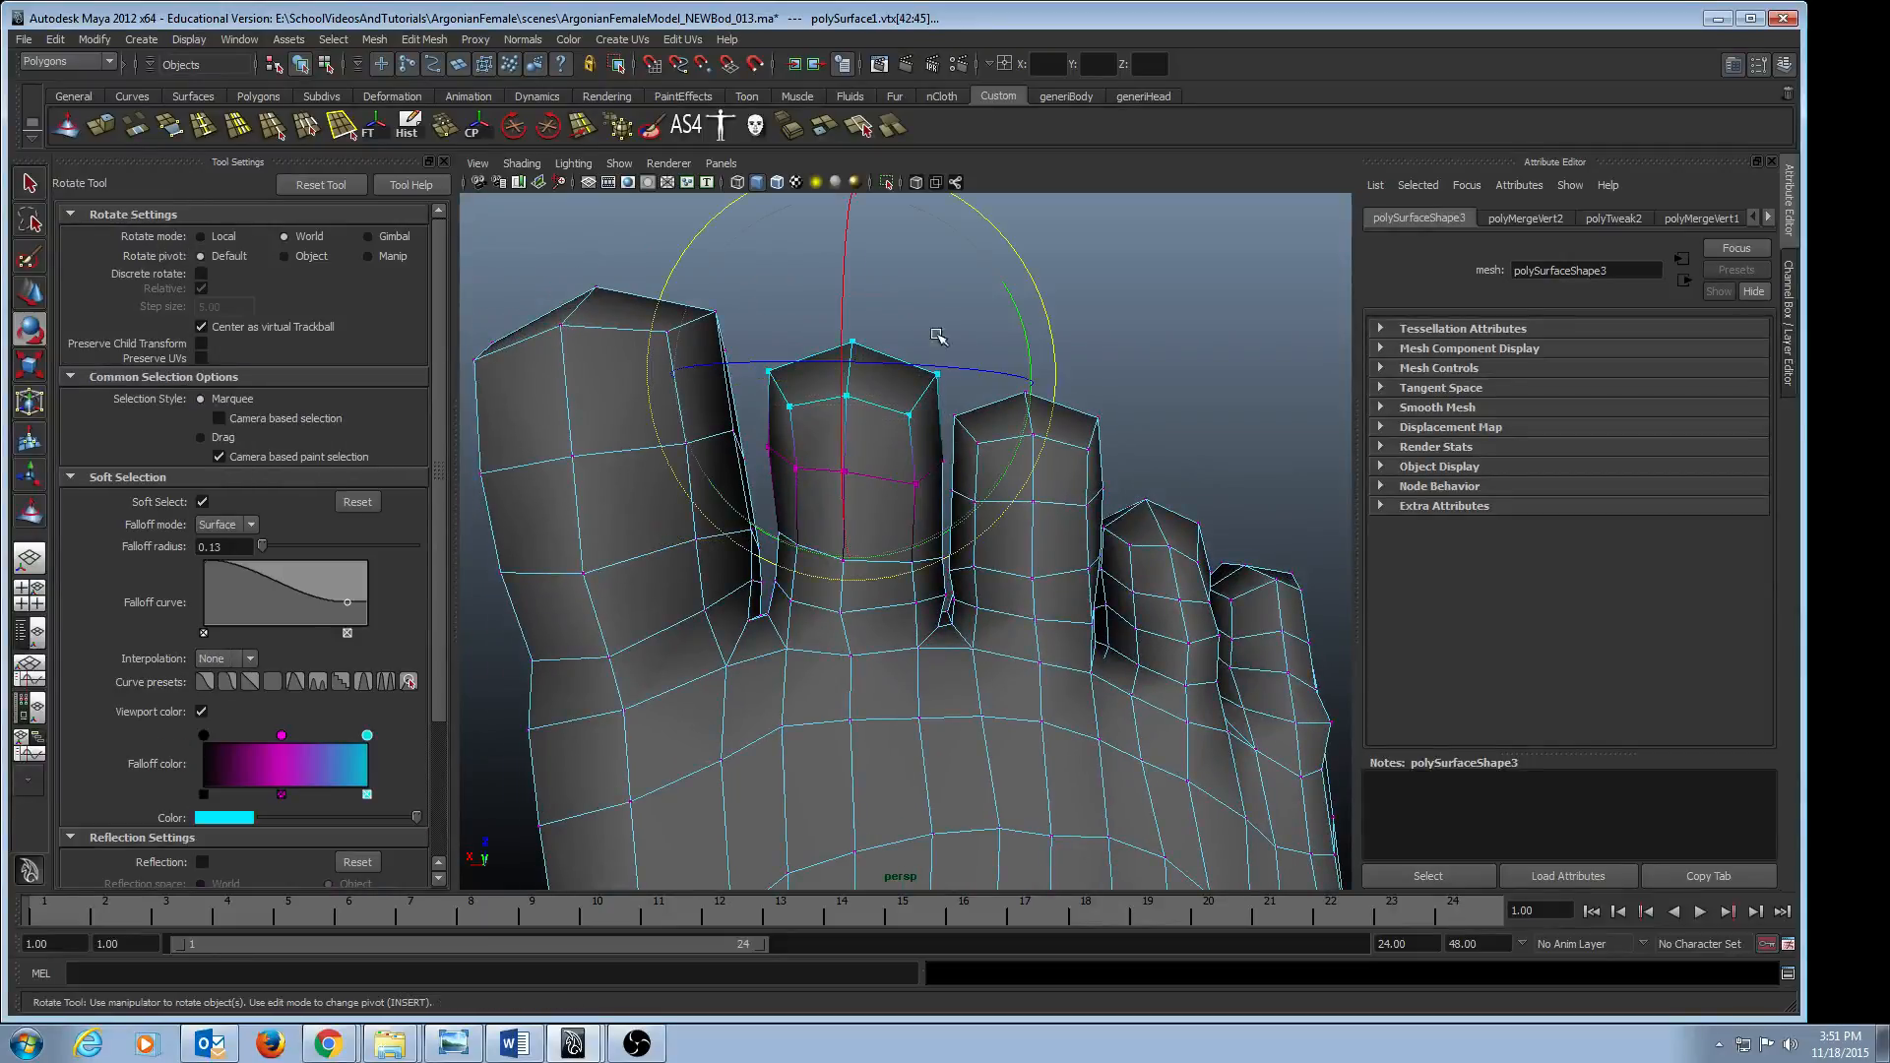
{"action": "left_click_drag", "start_coordinate": [1033, 340], "coordinate": [1025, 332]}
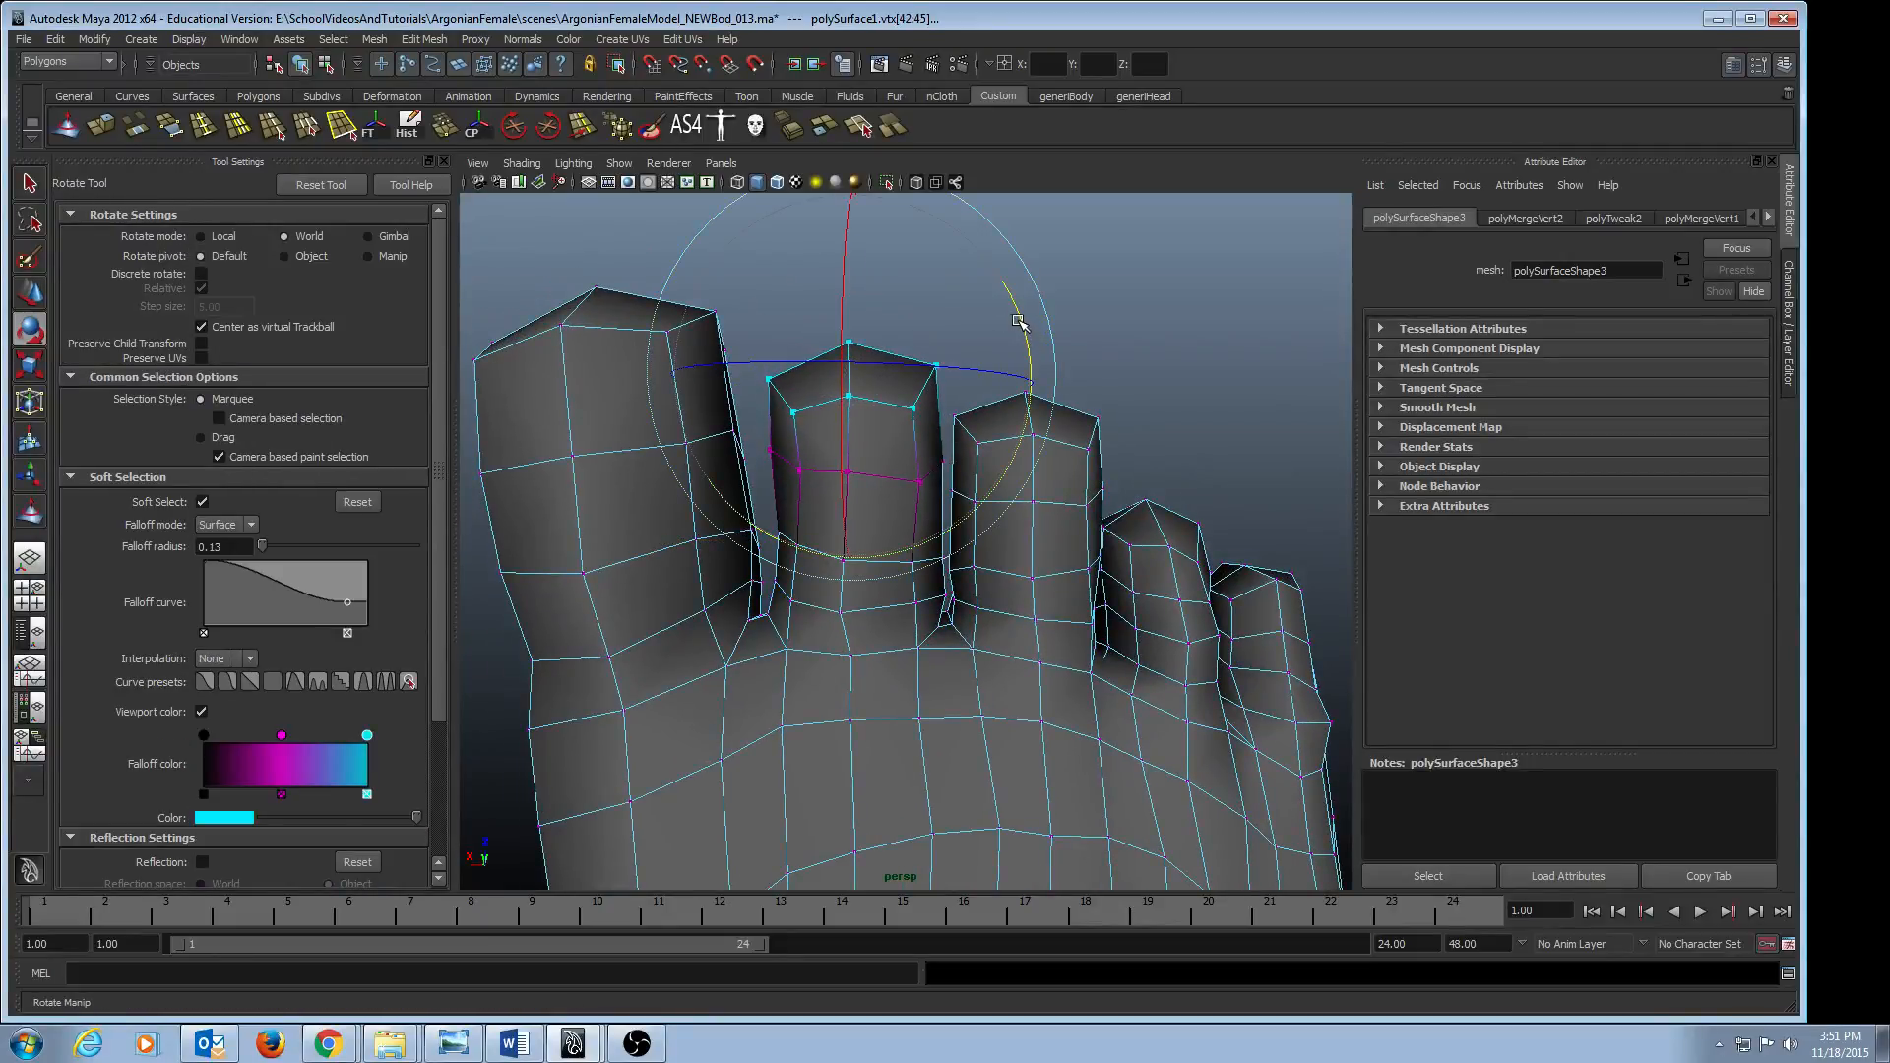
{"action": "key", "text": "w"}
{"action": "left_click_drag", "start_coordinate": [729, 381], "coordinate": [725, 381]}
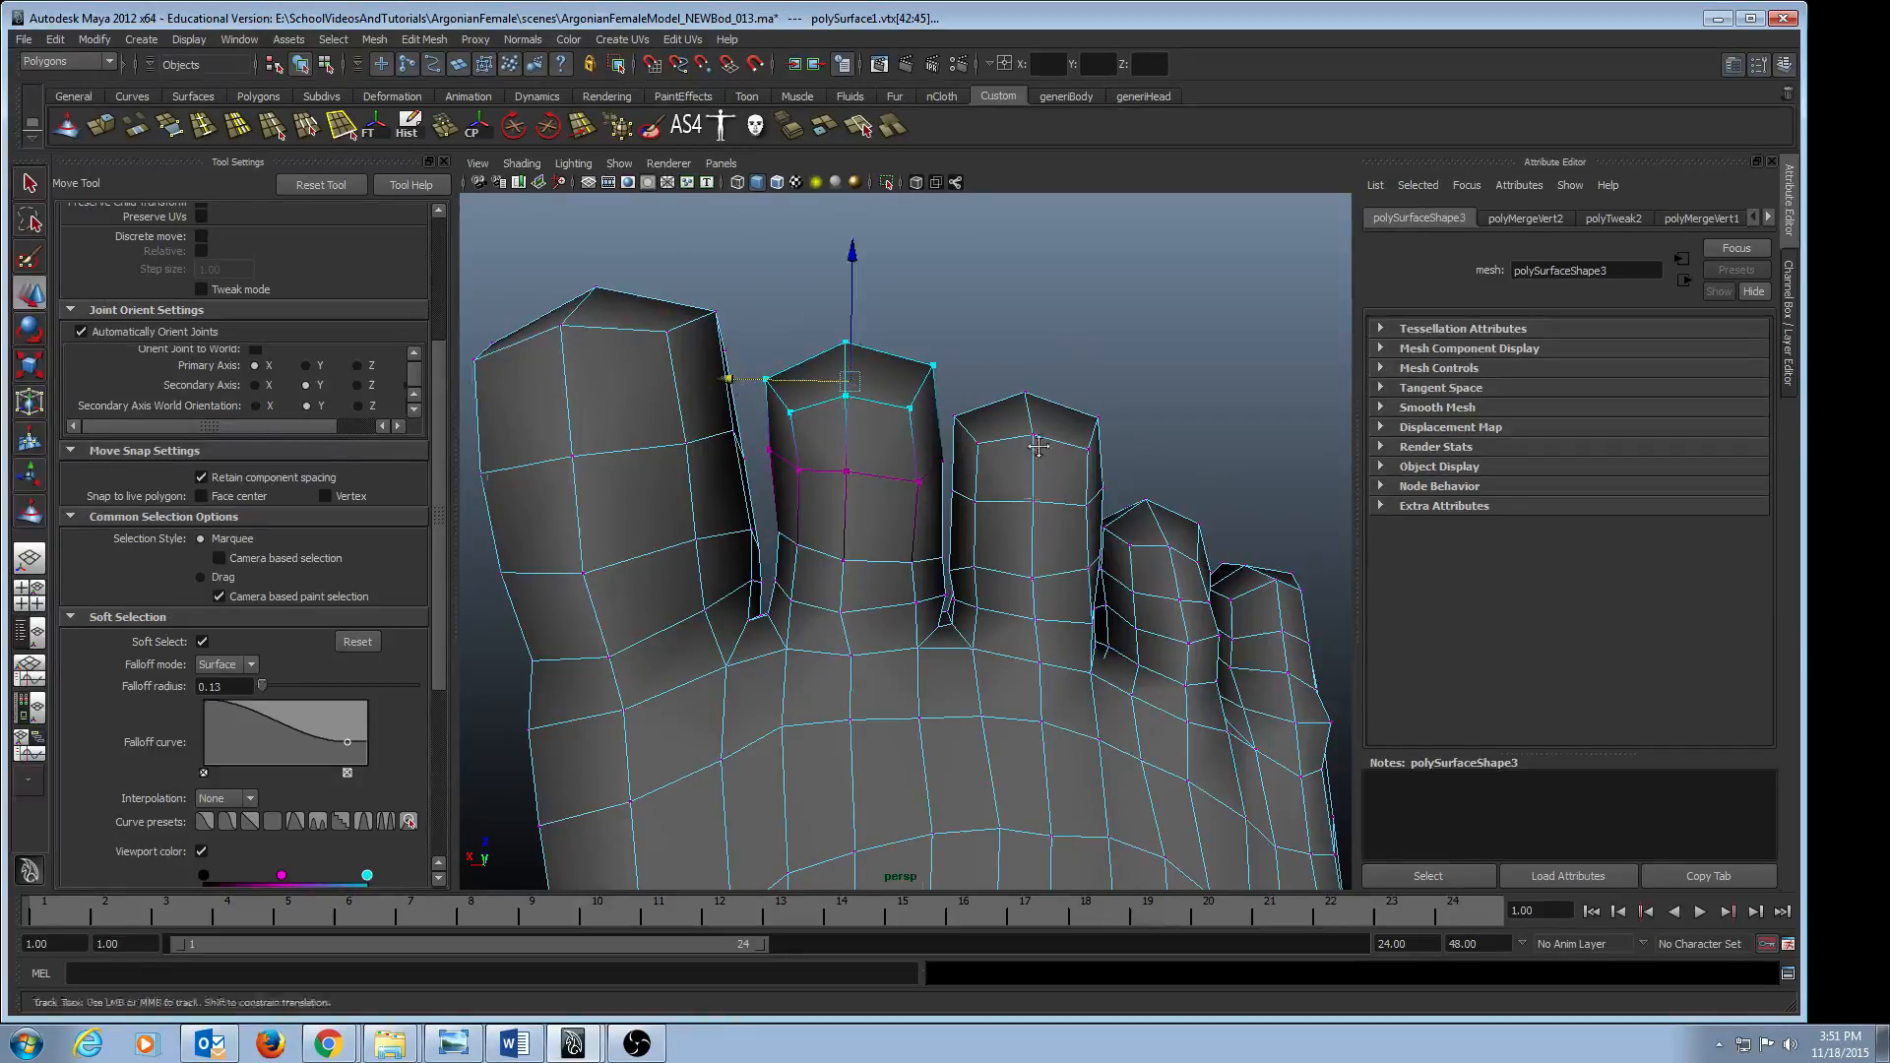
- Select the third toe's tip vertices and rotate them slightly
{"action": "middle_click_drag", "start_coordinate": [1032, 435], "coordinate": [1019, 375], "text": "alt"}
{"action": "left_click_drag", "start_coordinate": [1110, 409], "coordinate": [1111, 402]}
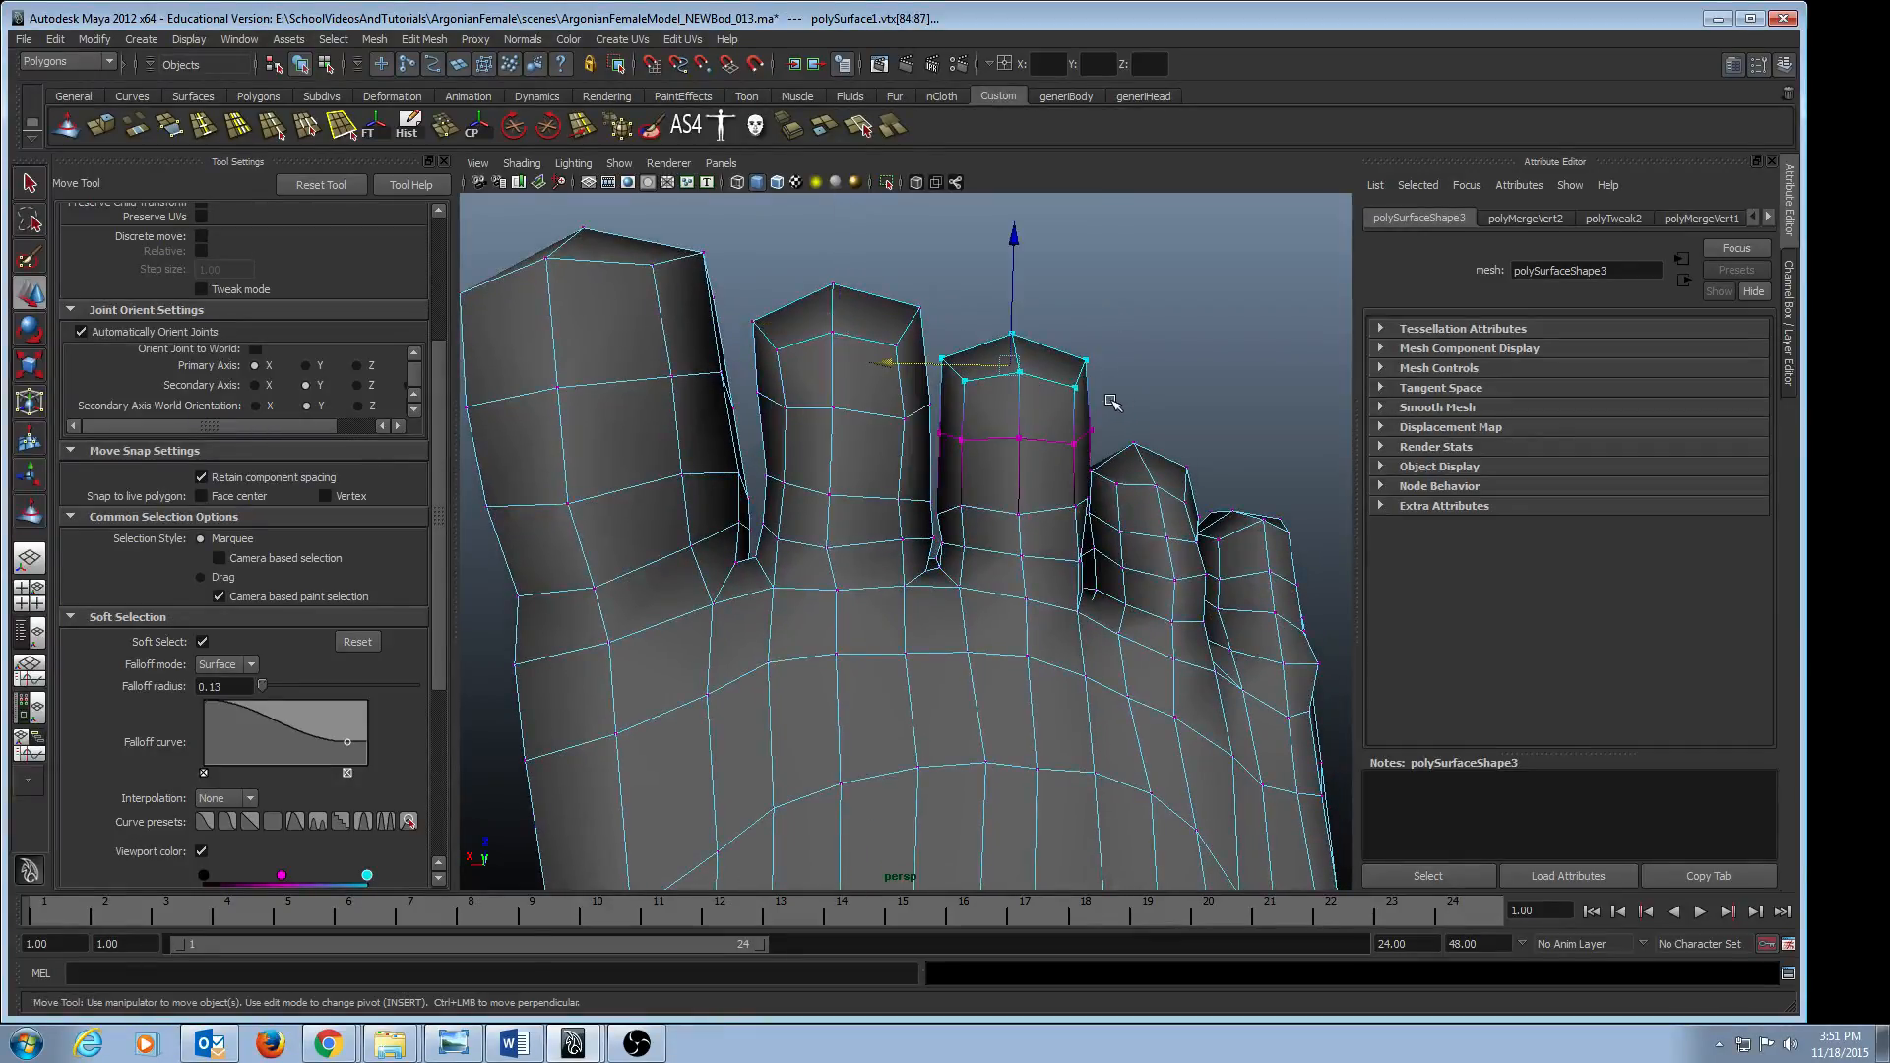
{"action": "key", "text": "e"}
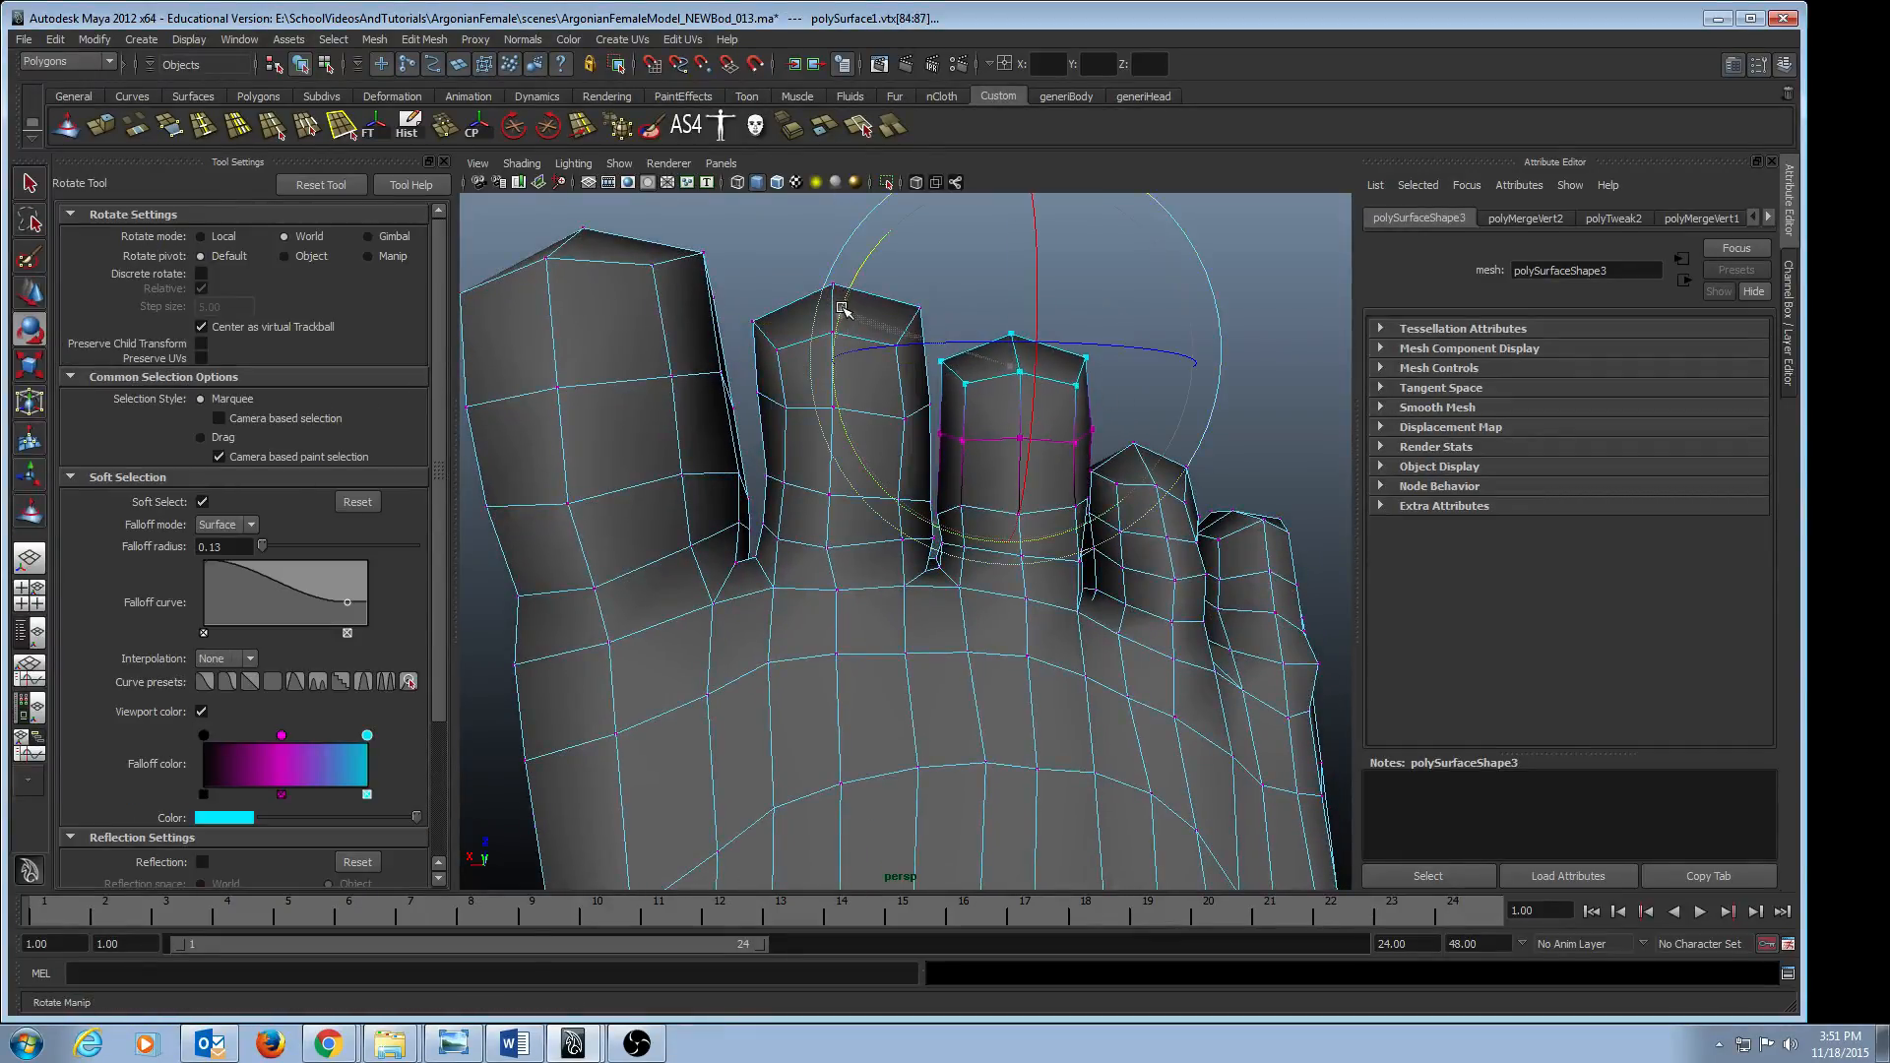
{"action": "left_click_drag", "start_coordinate": [838, 306], "coordinate": [845, 320]}
{"action": "key", "text": "w"}
{"action": "key", "text": "e"}
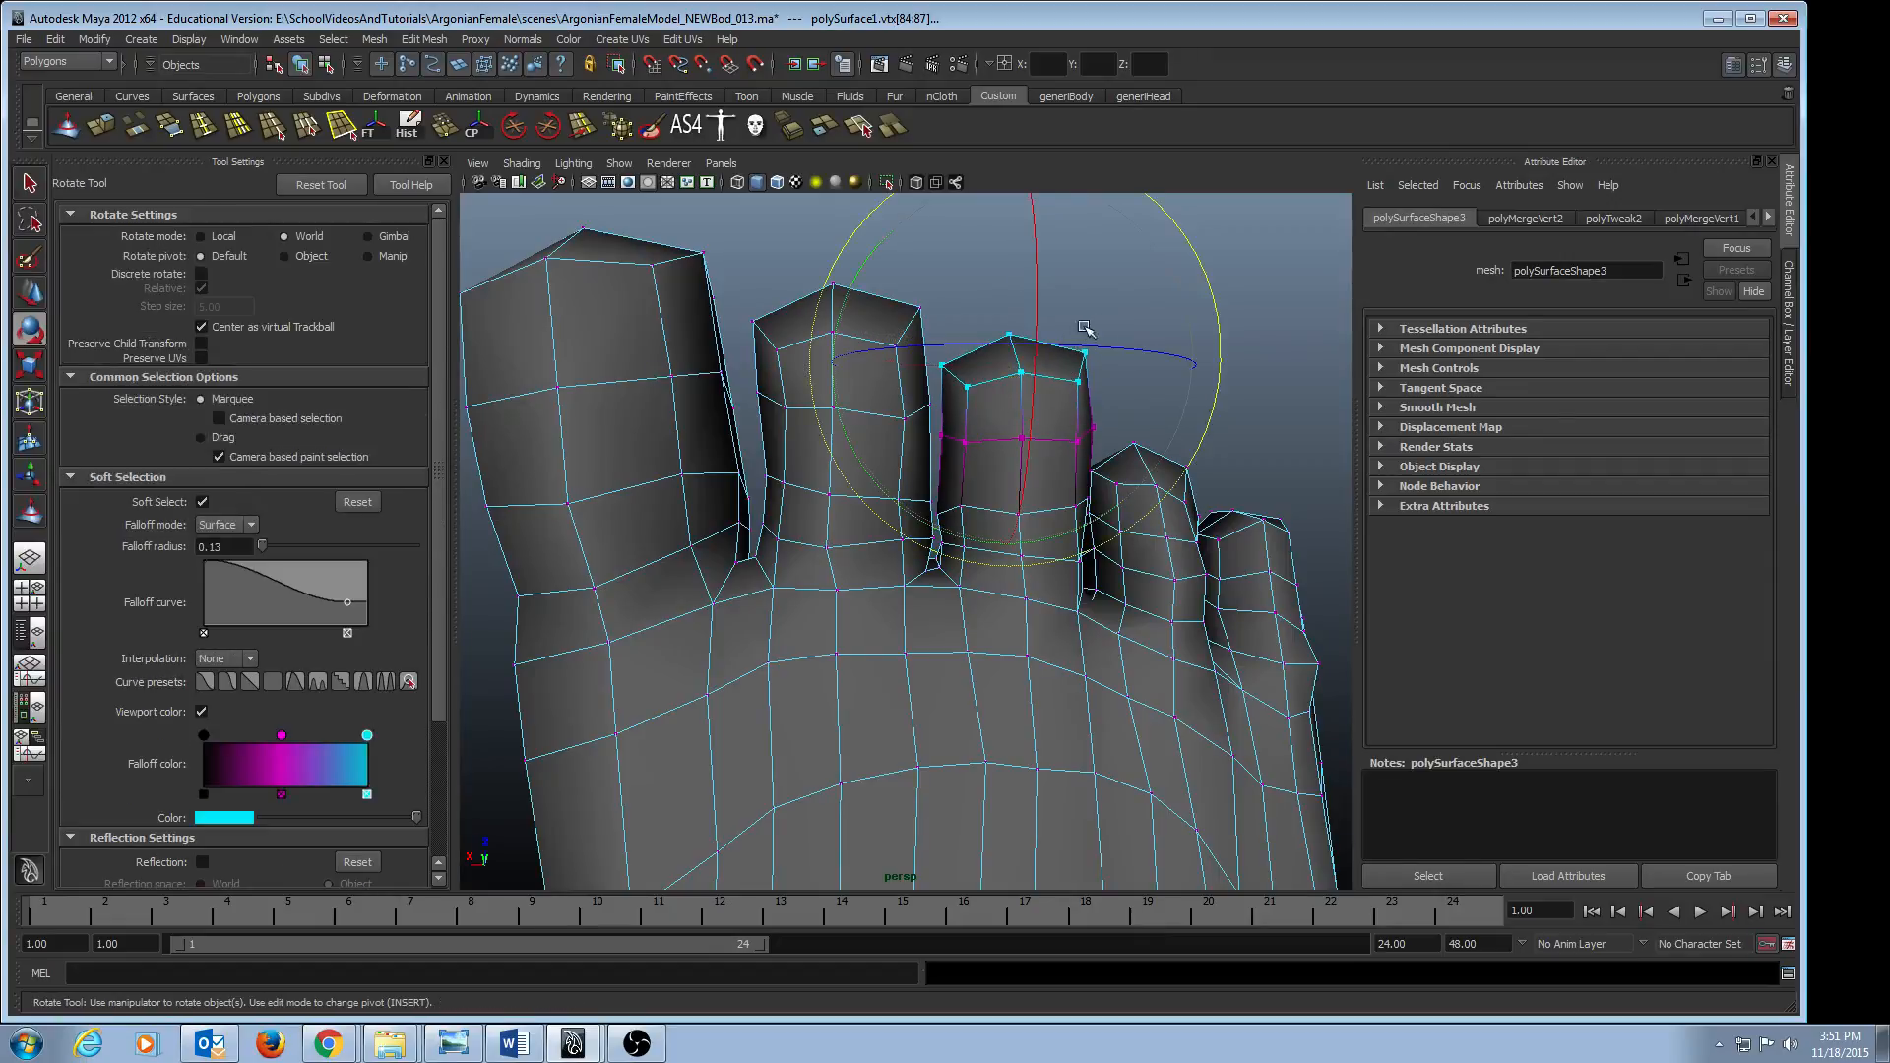
- Nudge the third toe's rotated tip vertices slightly toward the second toe
{"action": "key", "text": "w"}
{"action": "middle_click_drag", "start_coordinate": [885, 365], "coordinate": [876, 363]}
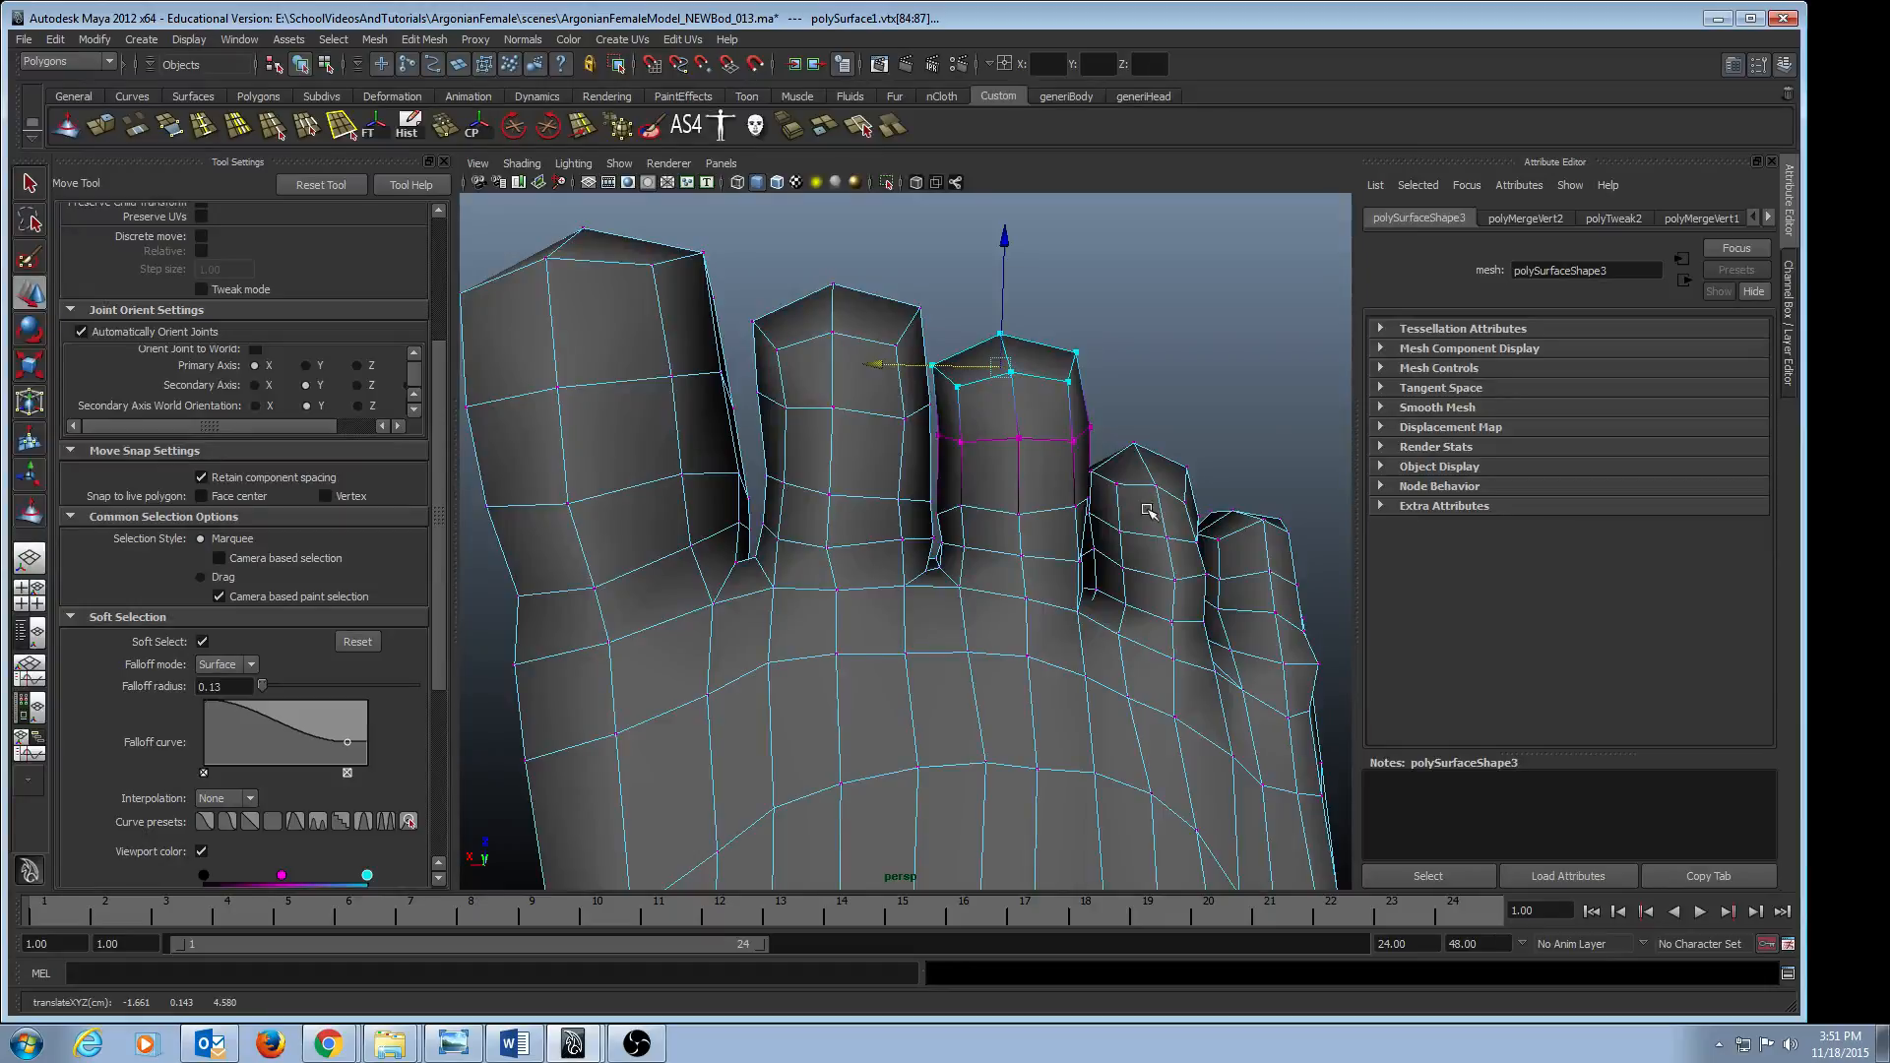
{"action": "middle_click_drag", "start_coordinate": [1148, 511], "coordinate": [903, 463], "text": "alt"}
{"action": "left_click", "coordinate": [902, 459]}
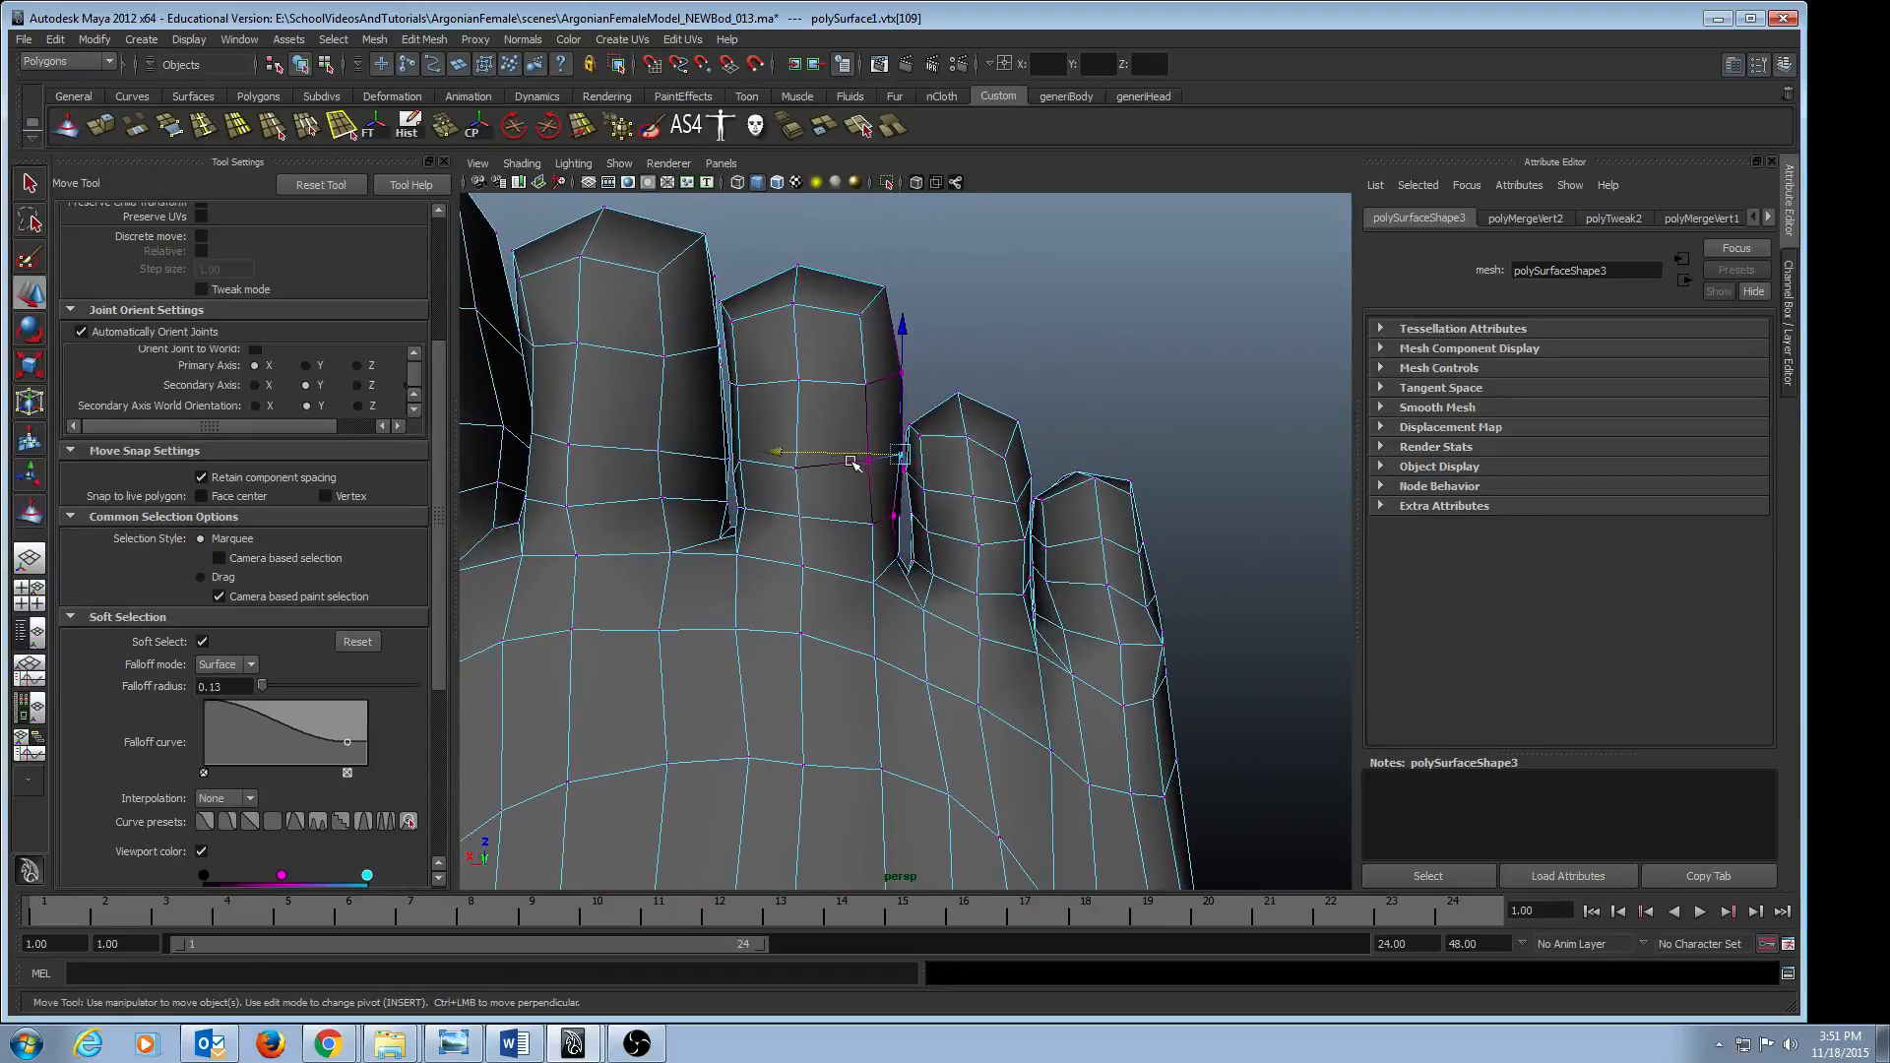
{"action": "middle_click_drag", "start_coordinate": [778, 451], "coordinate": [776, 450]}
{"action": "key", "text": "ctrl+z"}
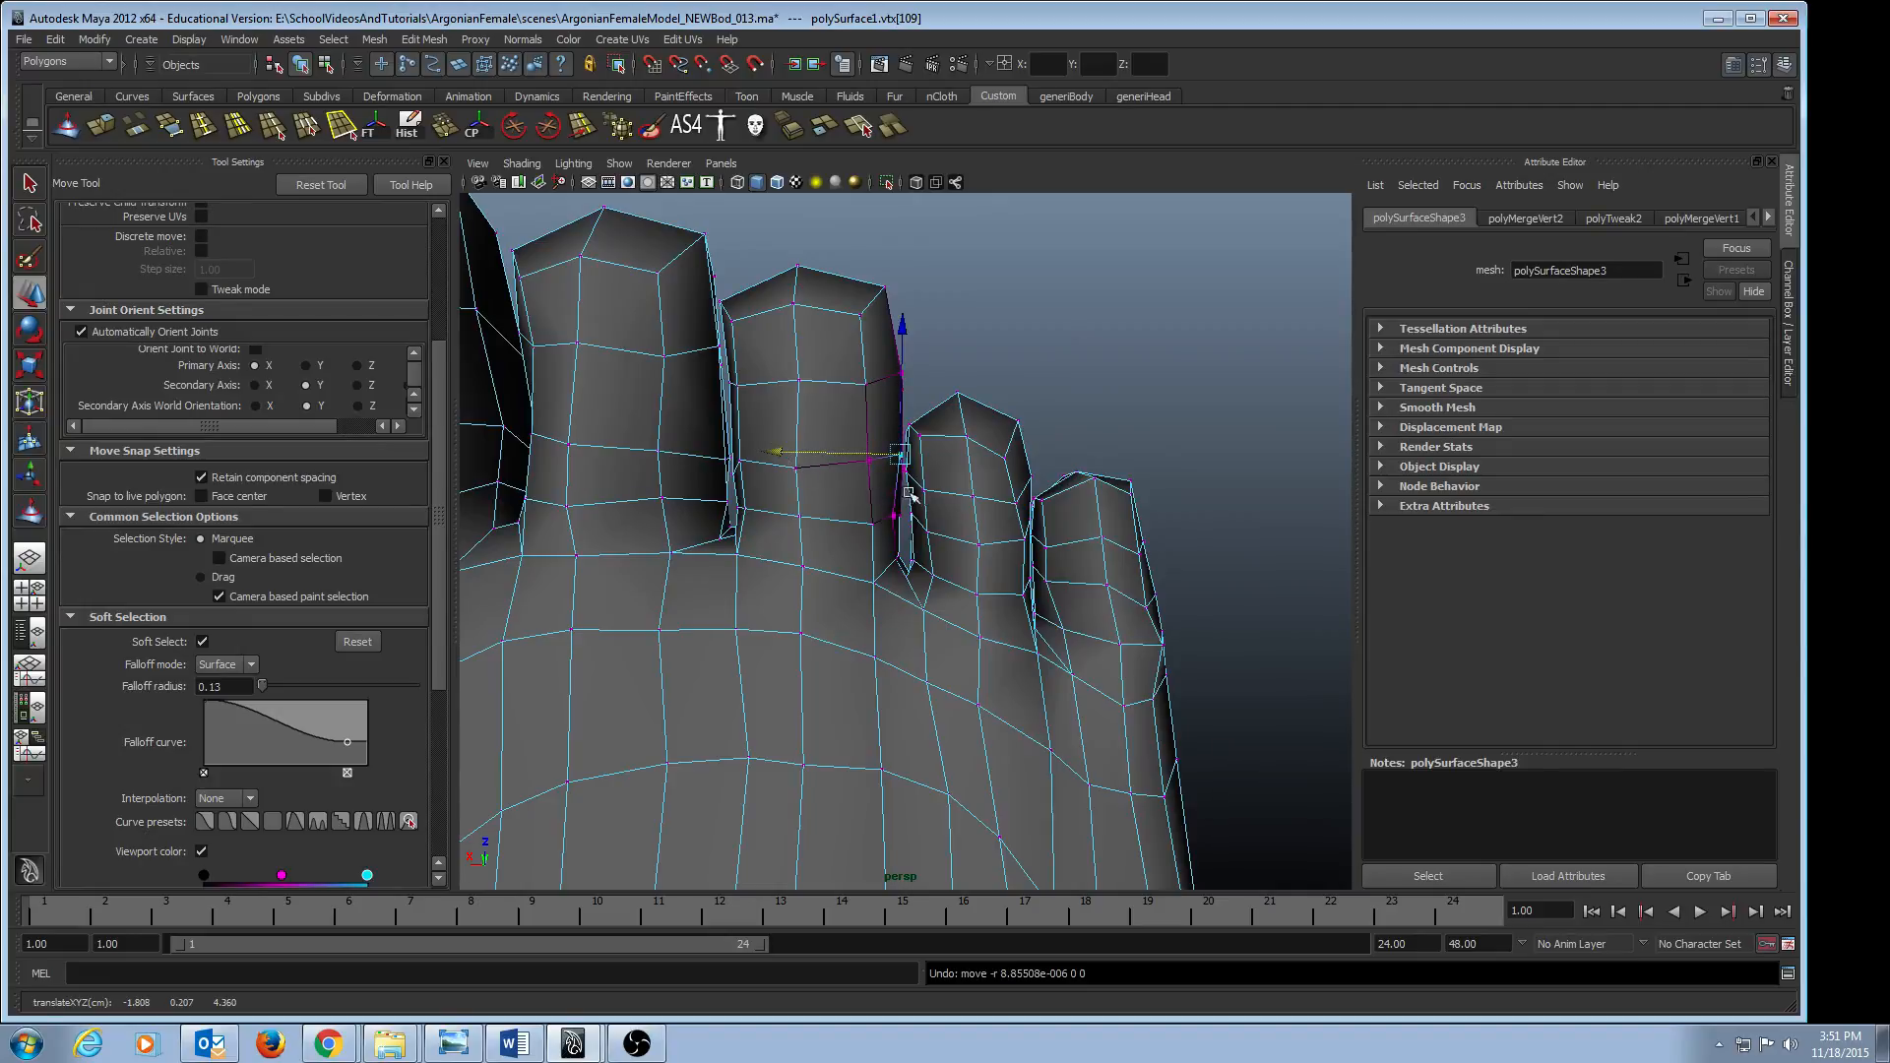
- Select the little toe's tip vertices and rotate them slightly
{"action": "middle_click_drag", "start_coordinate": [908, 483], "coordinate": [1061, 525], "text": "alt"}
{"action": "right_click_drag", "start_coordinate": [1061, 526], "coordinate": [923, 508], "text": "alt"}
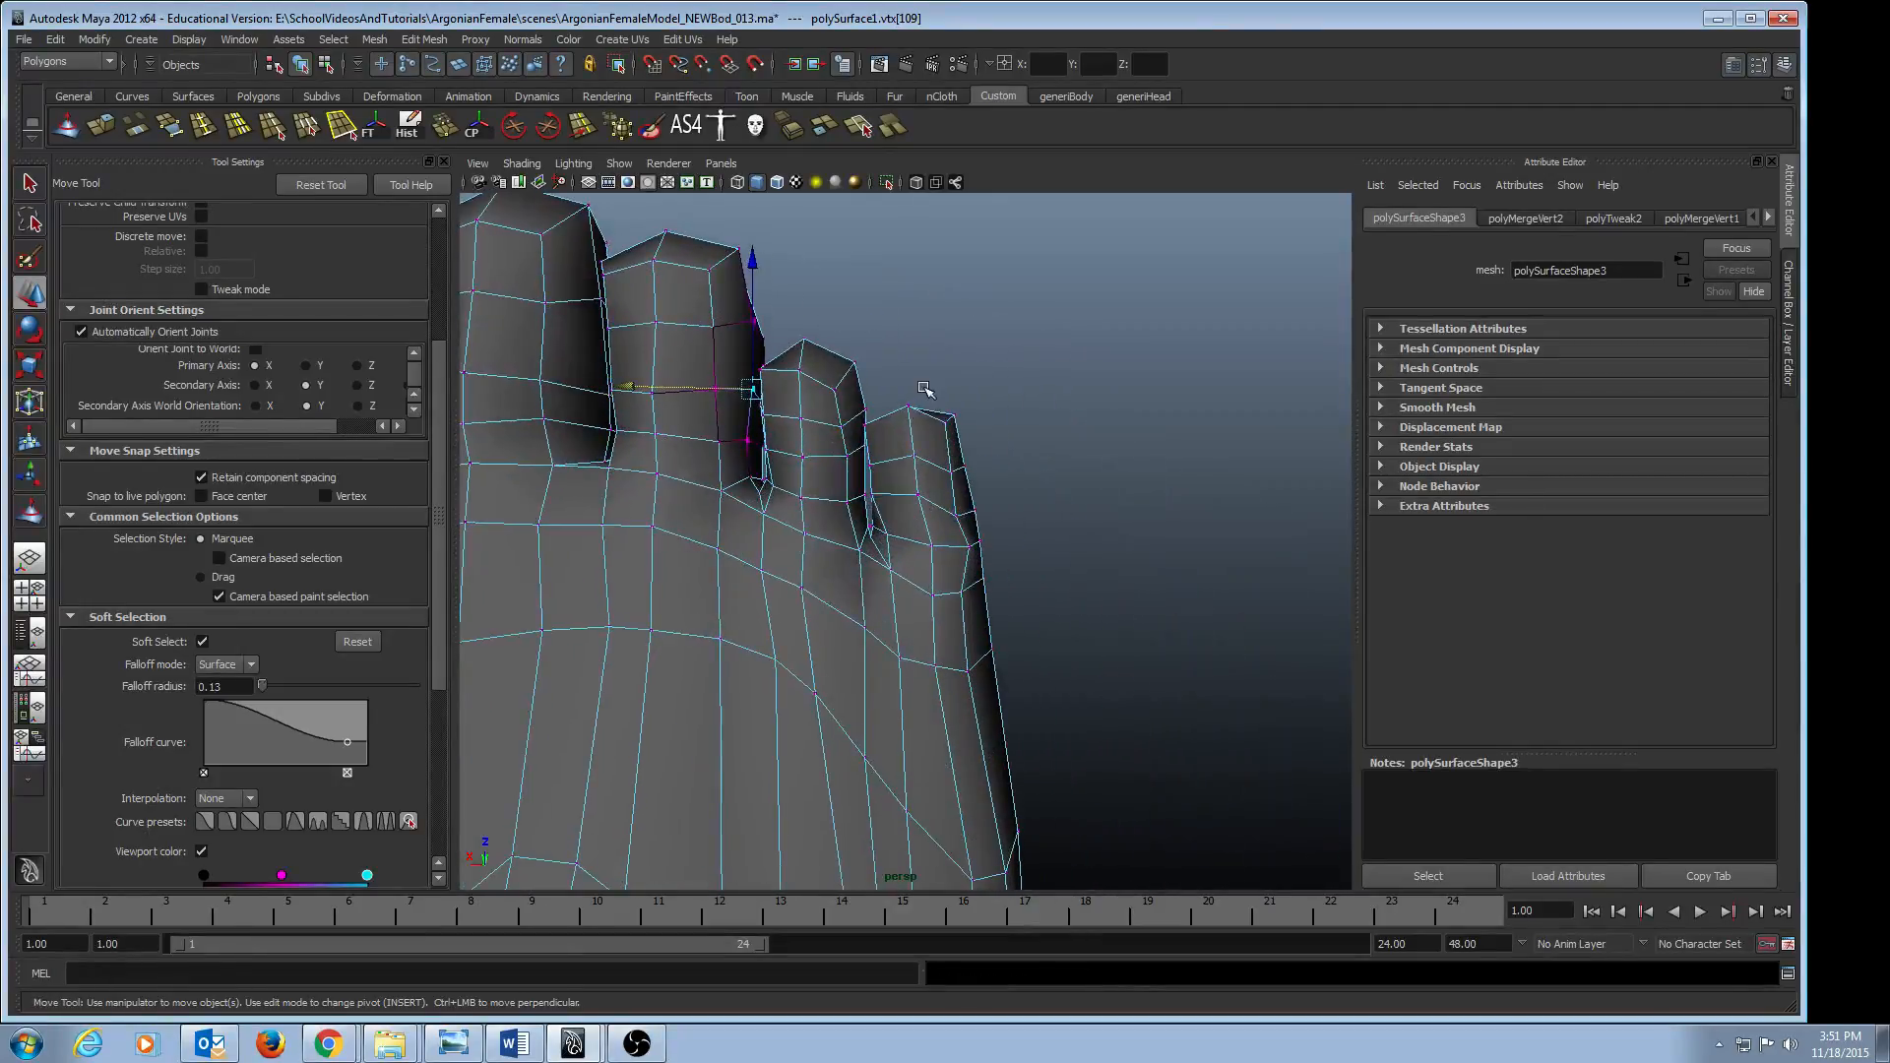
{"action": "left_click", "coordinate": [953, 417]}
{"action": "key", "text": "e"}
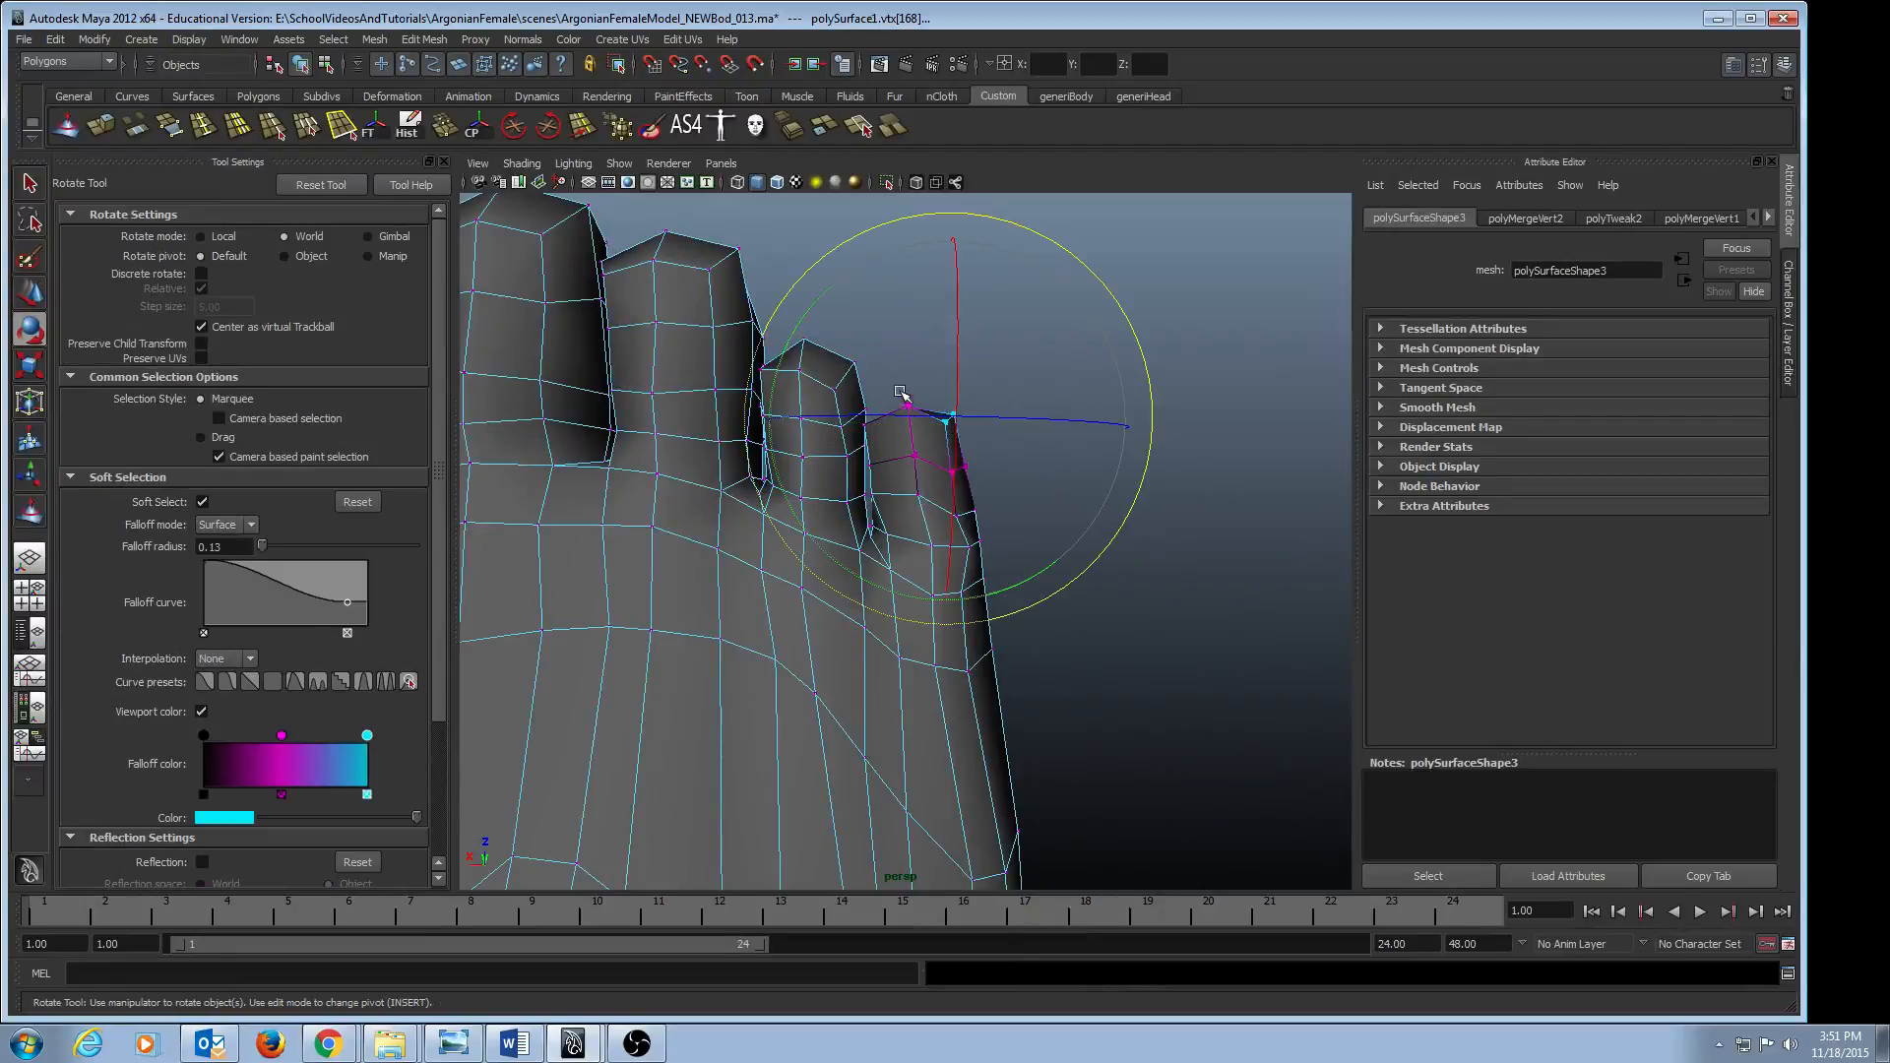
{"action": "key", "text": "q"}
{"action": "left_click_drag", "start_coordinate": [999, 446], "coordinate": [988, 439]}
{"action": "key", "text": "e"}
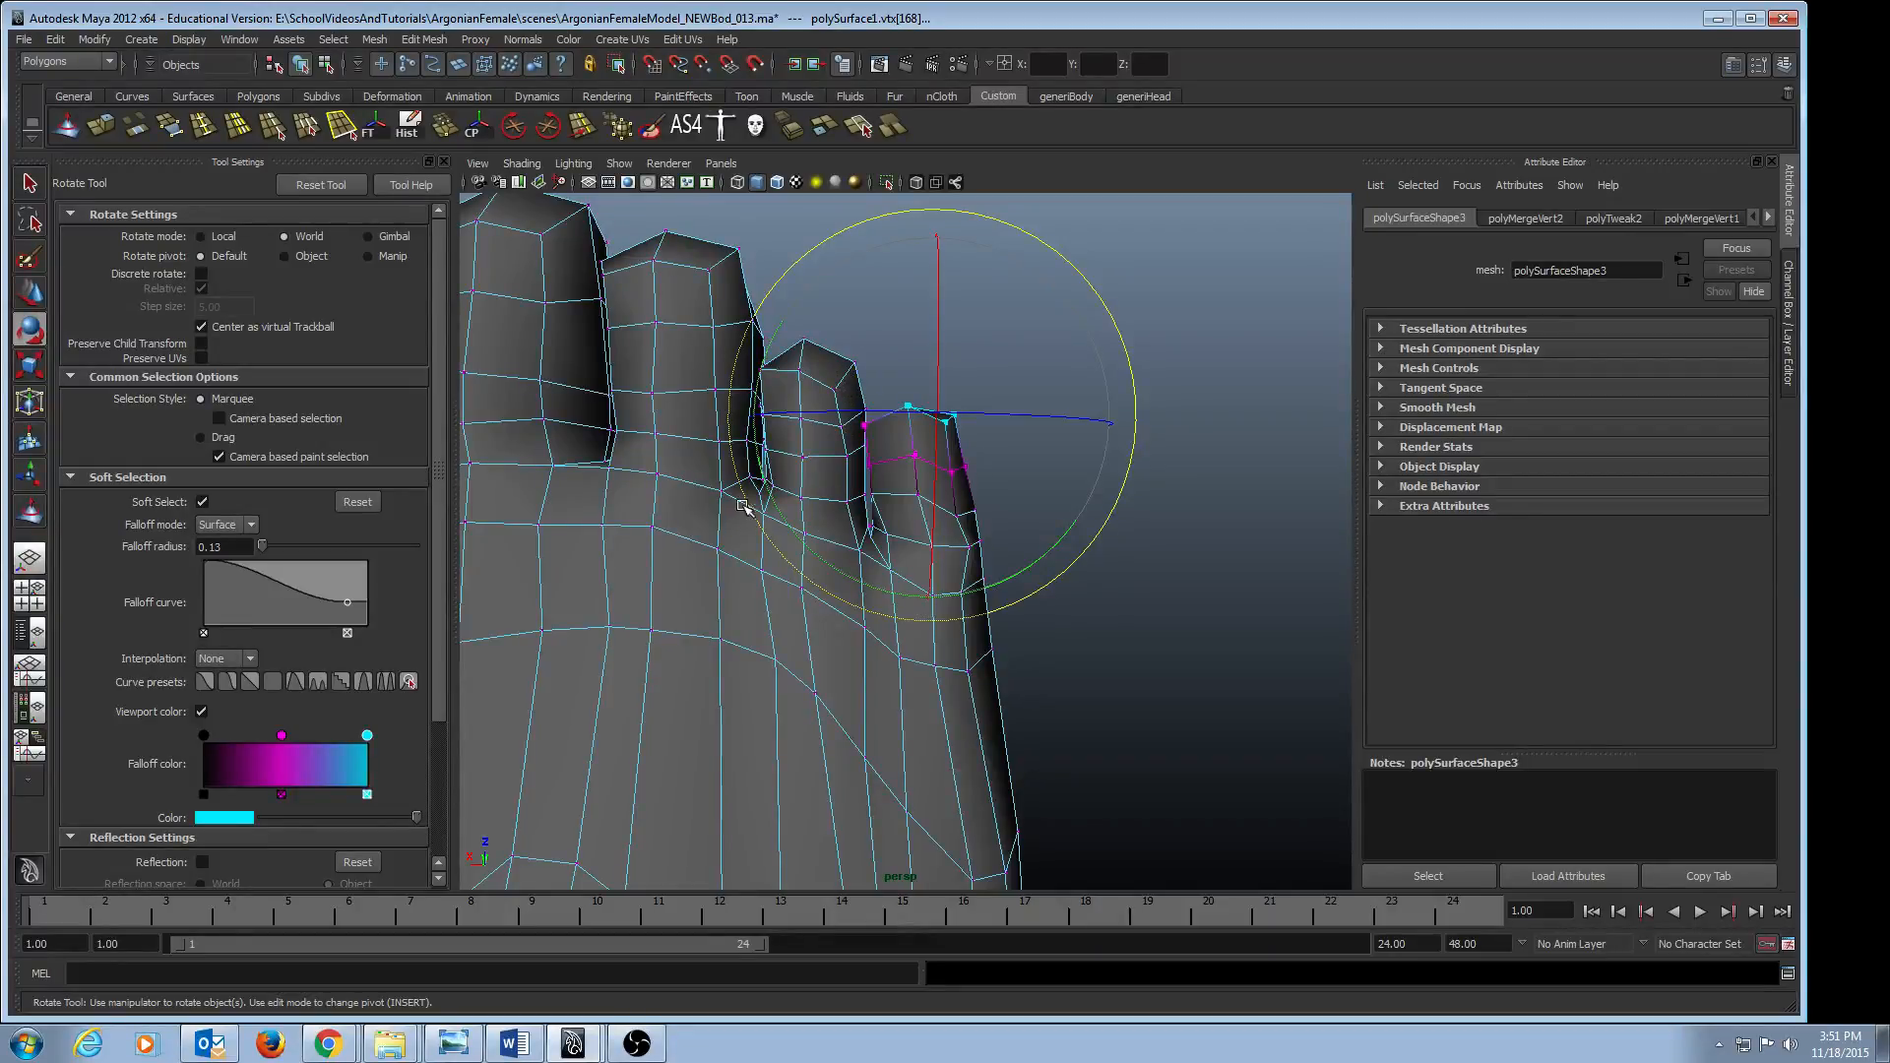
{"action": "left_click_drag", "start_coordinate": [766, 486], "coordinate": [771, 507]}
{"action": "key", "text": "q"}
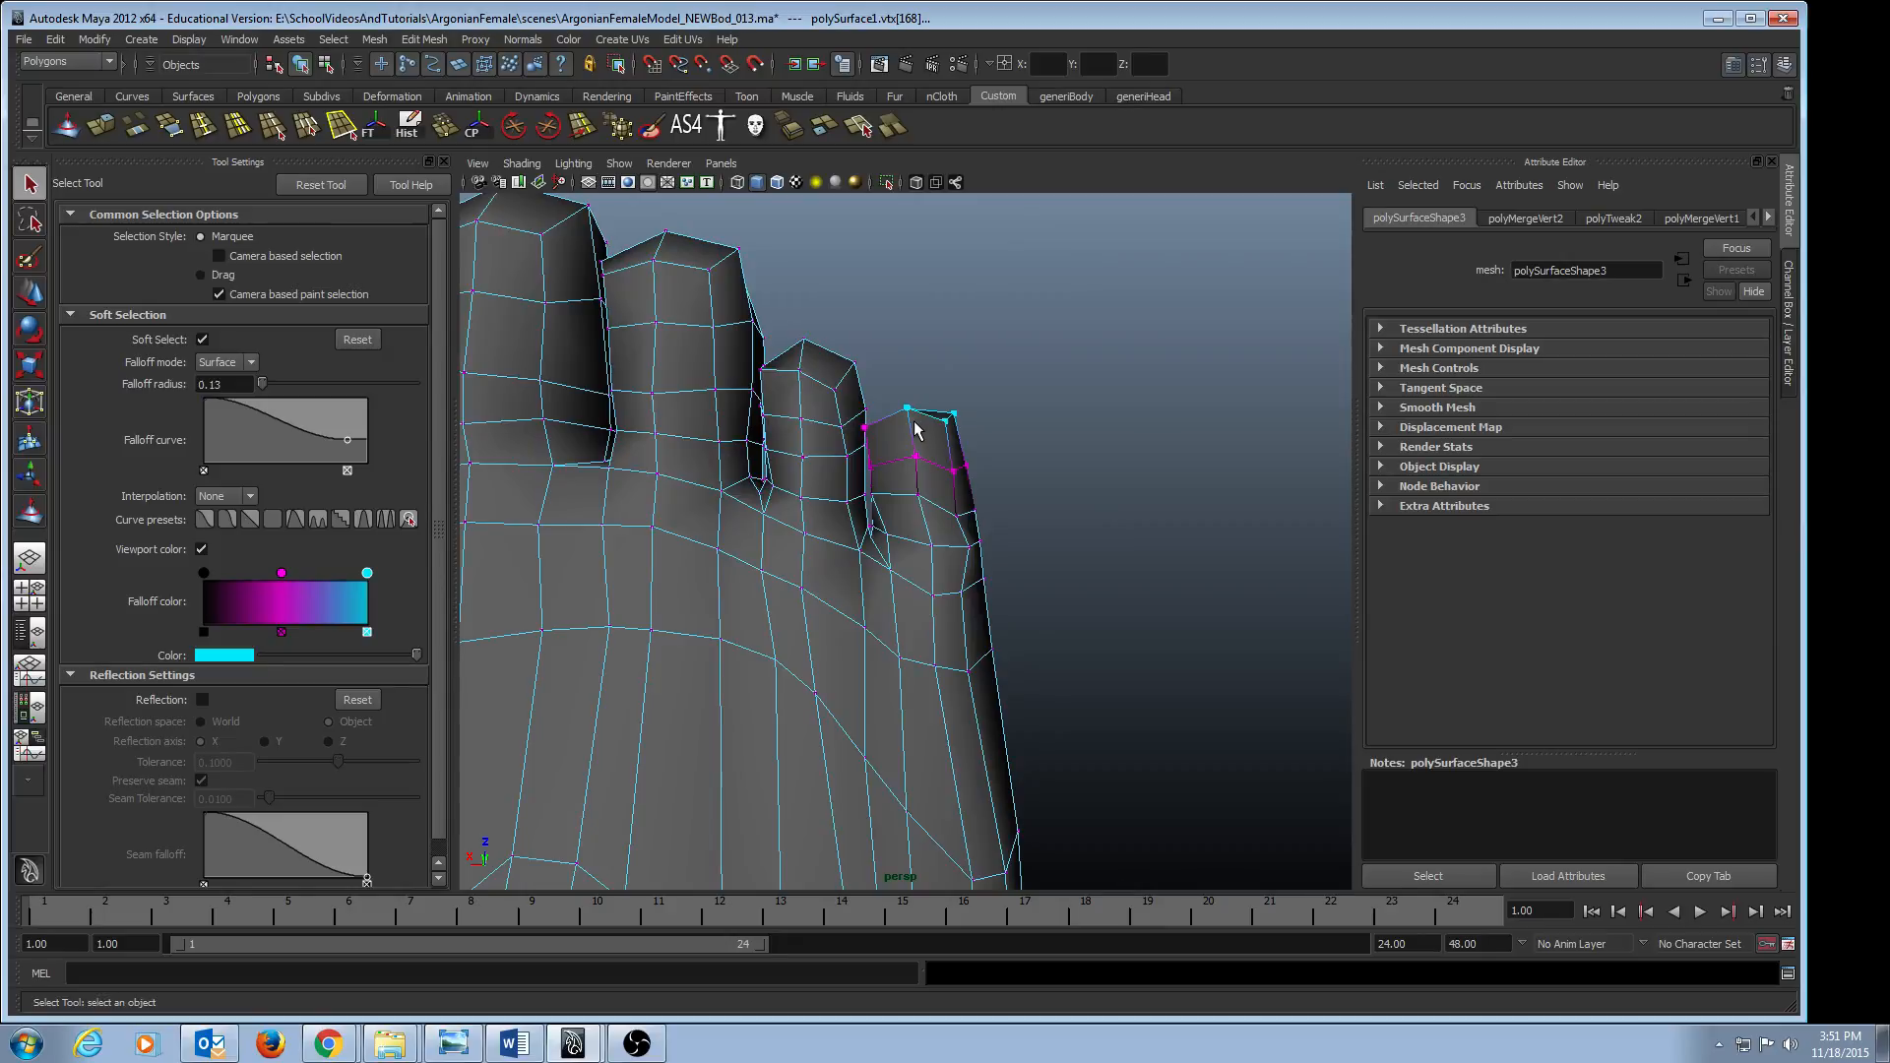
- Smooth the little toe in object mode with the Sculpt Geometry Tool's smooth operation
{"action": "key", "text": "F8"}
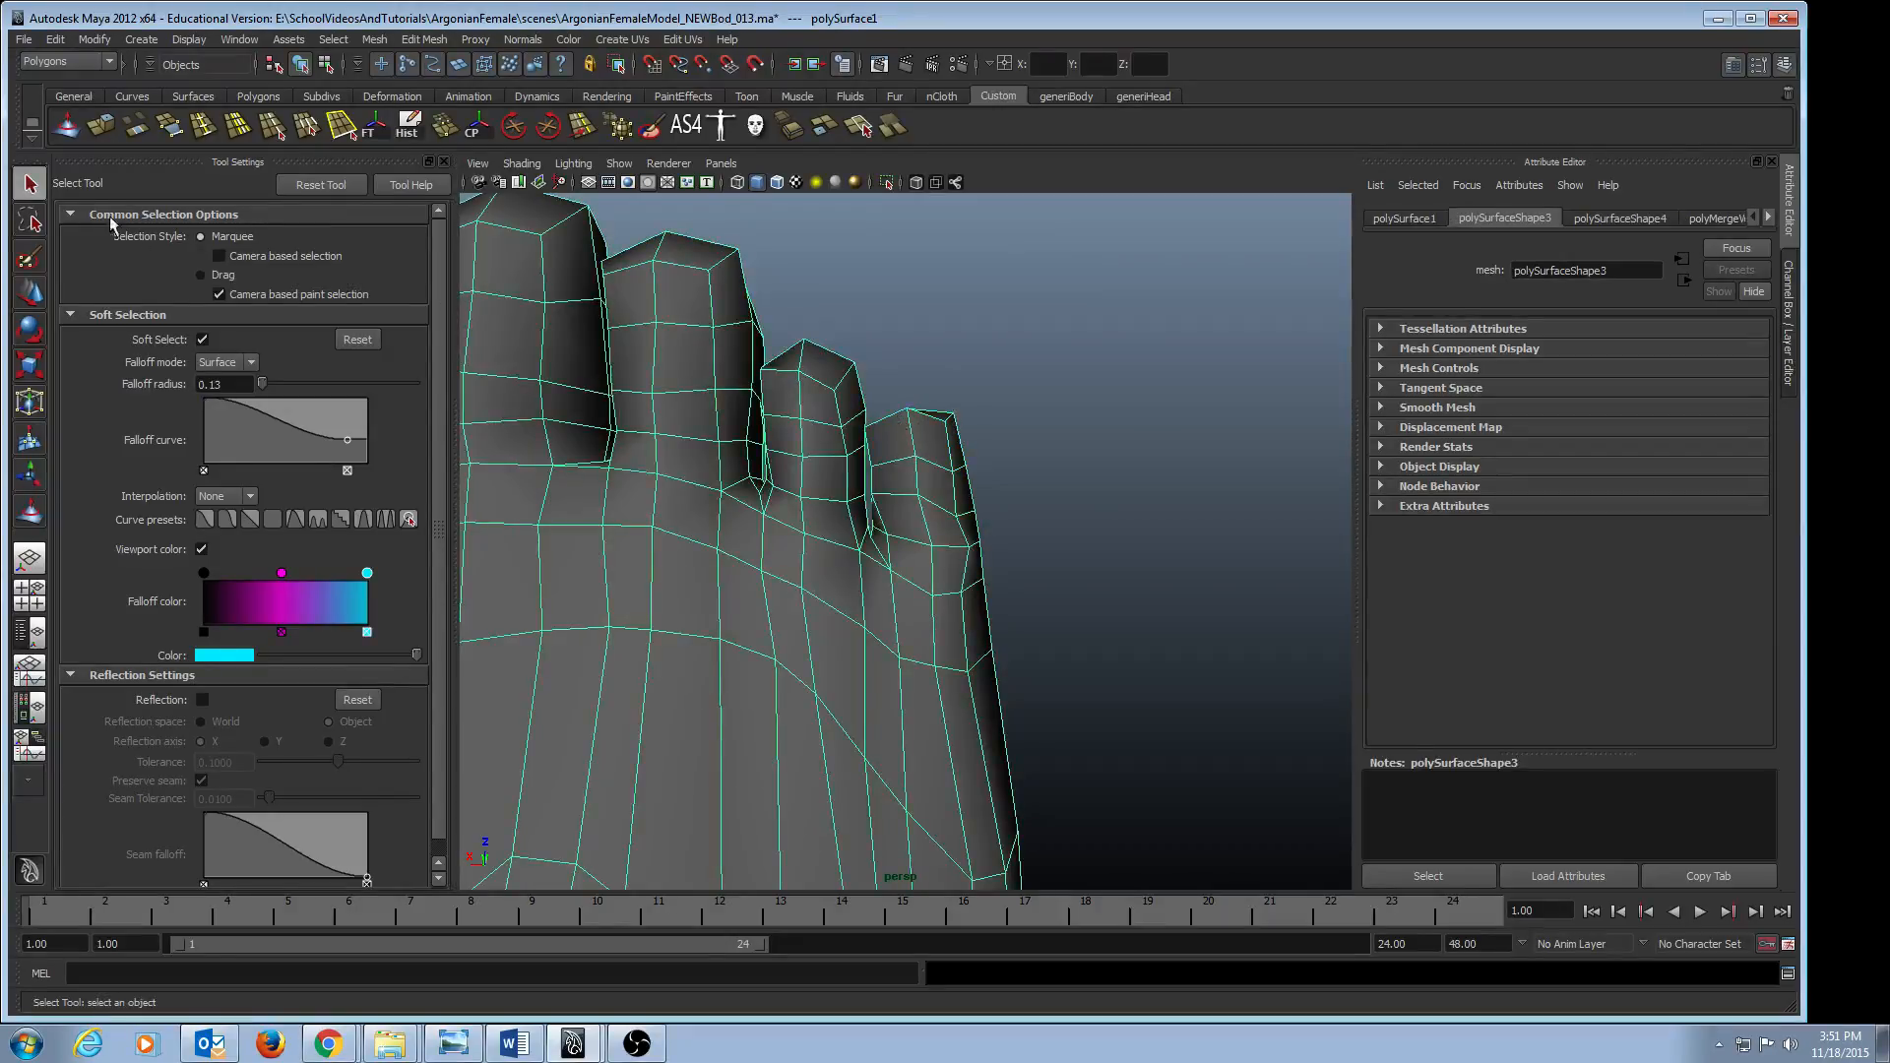
{"action": "left_click", "coordinate": [66, 125]}
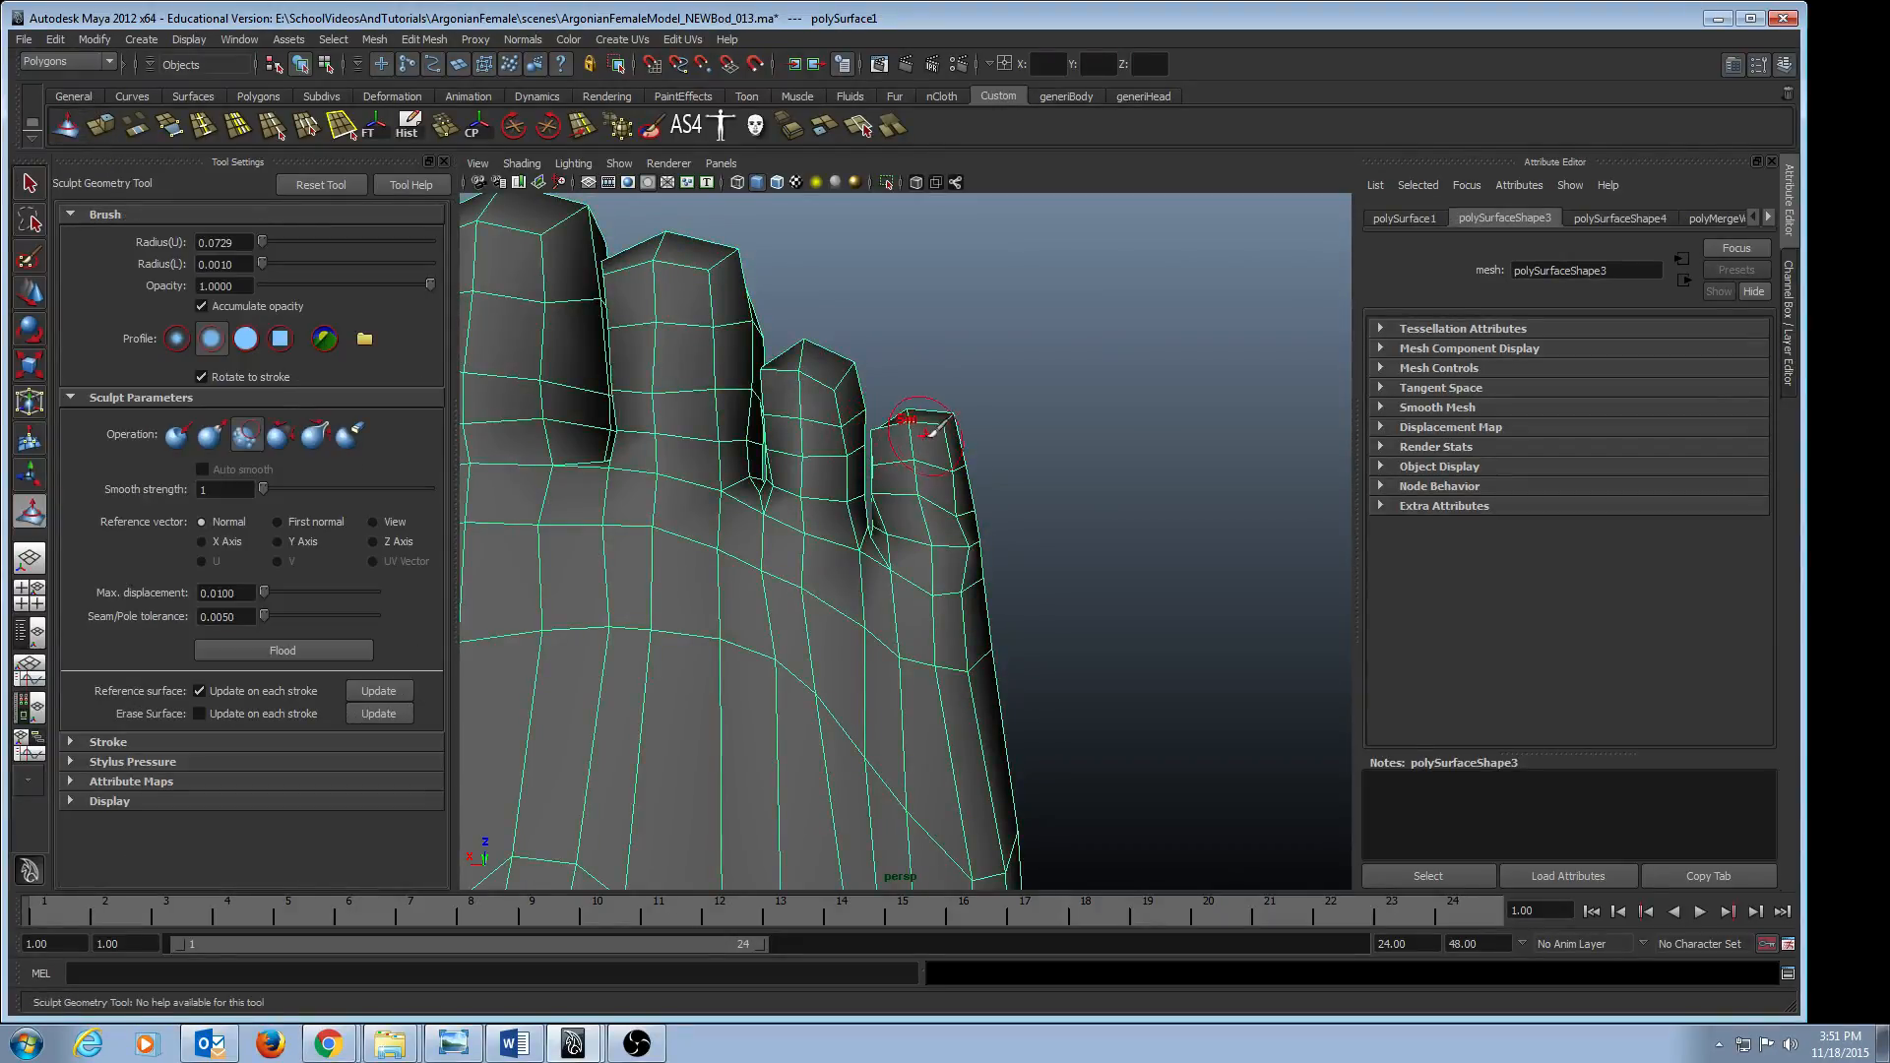
{"action": "left_click_drag", "start_coordinate": [942, 448], "coordinate": [917, 475], "text": "alt"}
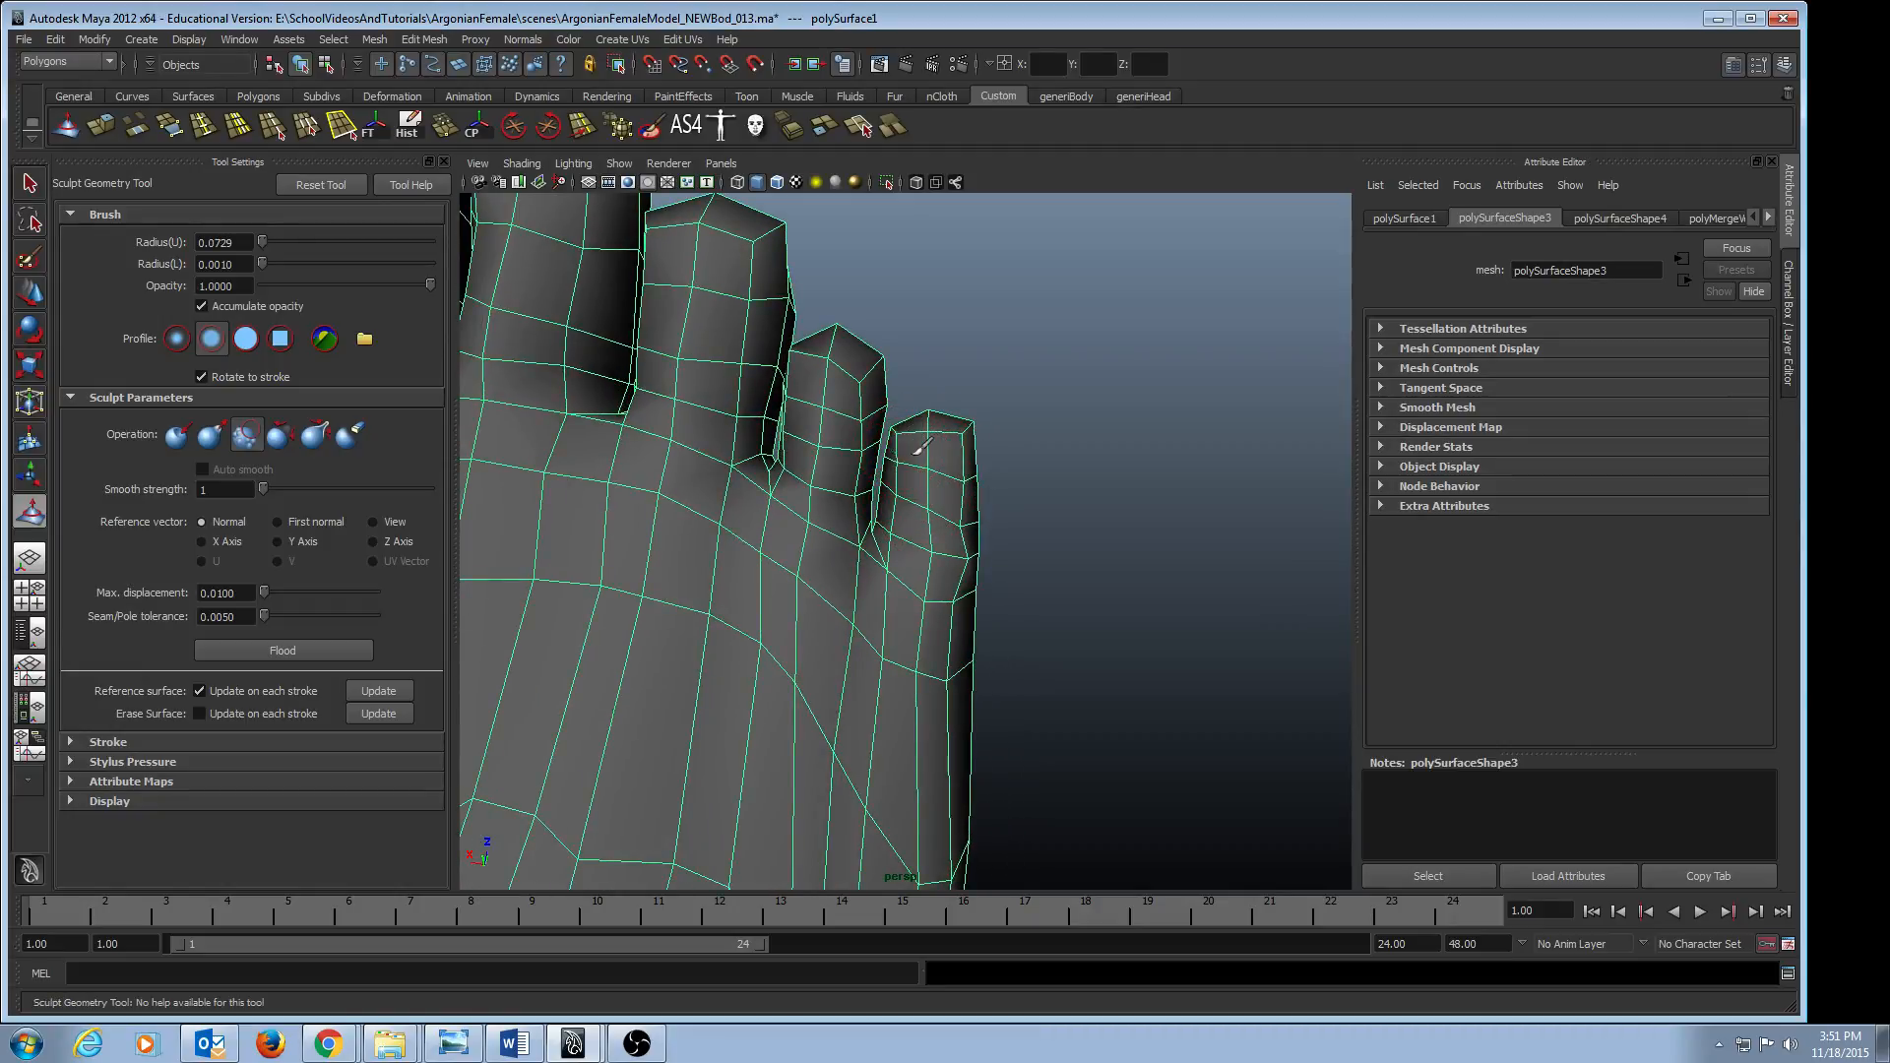
{"action": "mouse_move", "coordinate": [1034, 496]}
{"action": "left_mouse_down", "text": "alt"}
{"action": "mouse_move", "coordinate": [945, 532]}
{"action": "mouse_move", "coordinate": [899, 443]}
{"action": "mouse_move", "coordinate": [879, 461]}
{"action": "mouse_move", "coordinate": [801, 410]}
{"action": "mouse_move", "coordinate": [863, 404]}
{"action": "left_mouse_up", "text": "alt"}
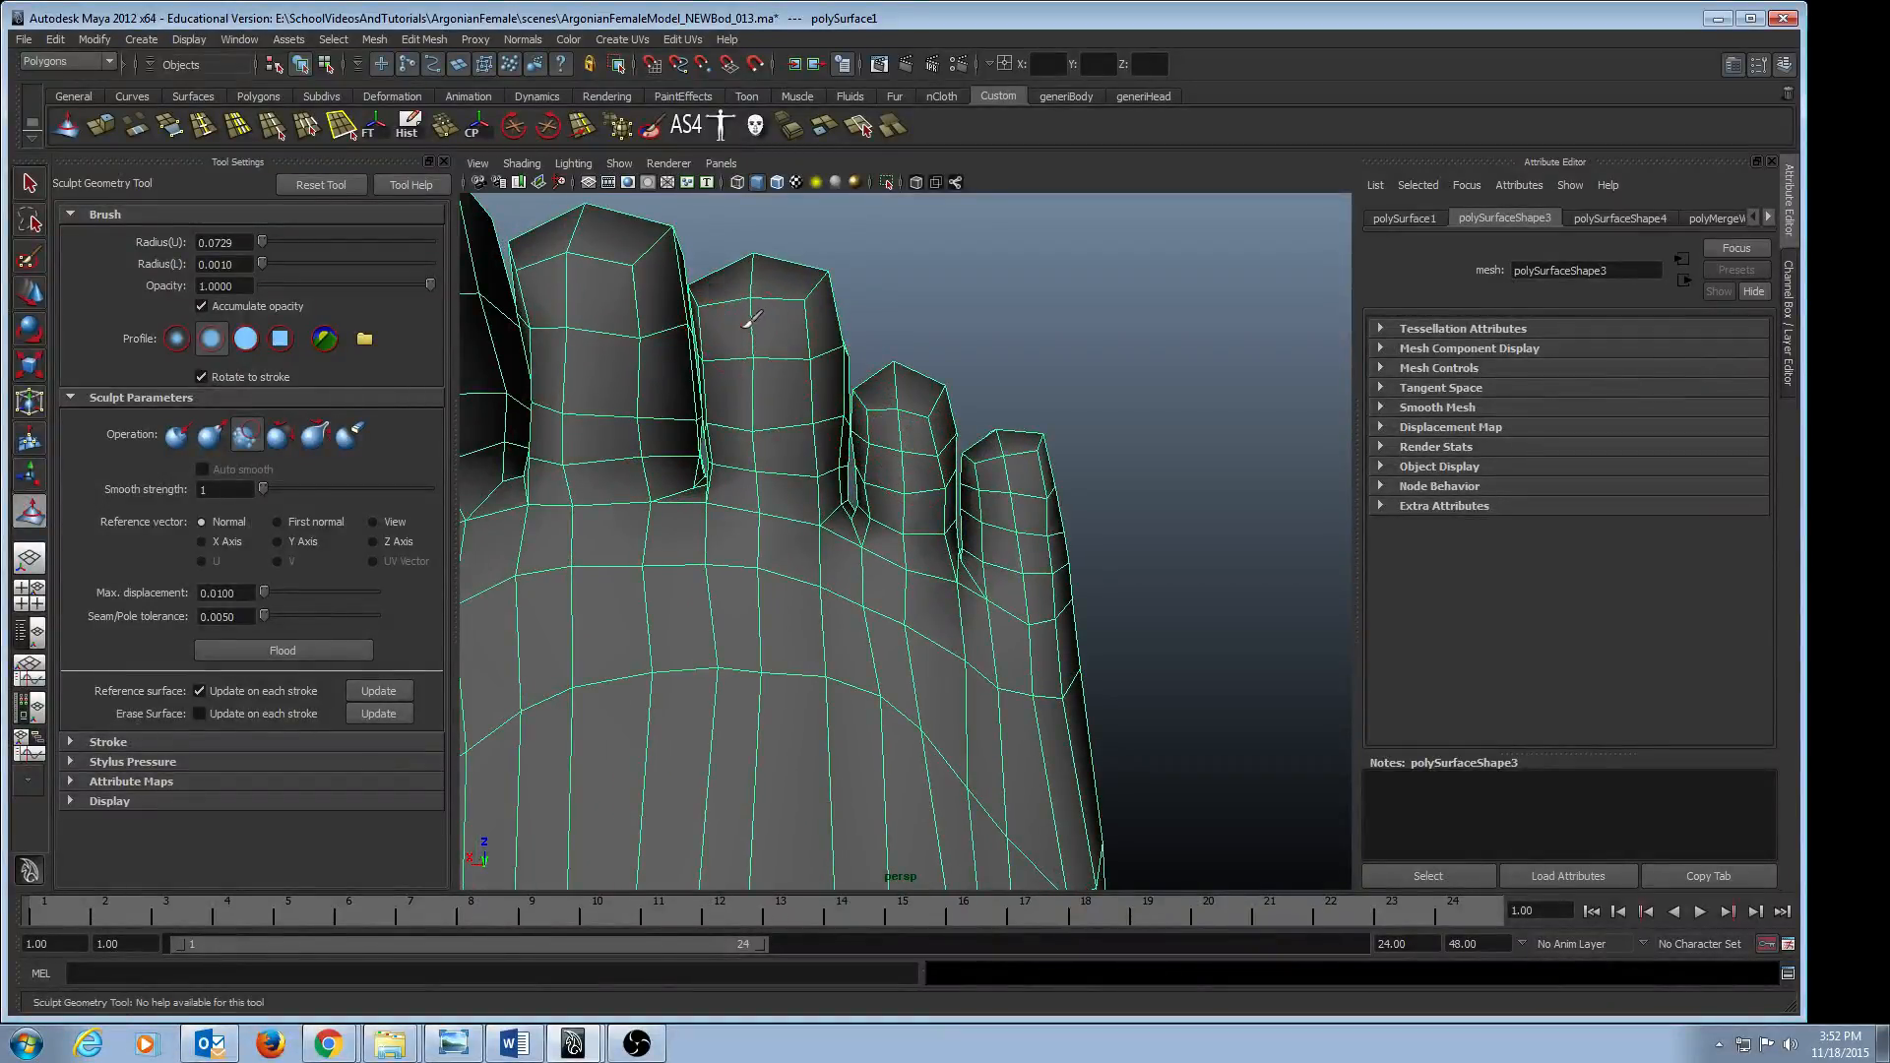
- Raise a vertex on top of the third toe and pick the one on top of the fourth toe
{"action": "mouse_move", "coordinate": [801, 338]}
{"action": "left_mouse_down", "text": "alt"}
{"action": "mouse_move", "coordinate": [846, 414]}
{"action": "mouse_move", "coordinate": [763, 657]}
{"action": "mouse_move", "coordinate": [1148, 506]}
{"action": "mouse_move", "coordinate": [1220, 514]}
{"action": "mouse_move", "coordinate": [1043, 663]}
{"action": "mouse_move", "coordinate": [891, 514]}
{"action": "mouse_move", "coordinate": [764, 536]}
{"action": "mouse_move", "coordinate": [836, 515]}
{"action": "left_mouse_up", "text": "alt"}
{"action": "key", "text": "q"}
{"action": "left_click", "coordinate": [774, 507]}
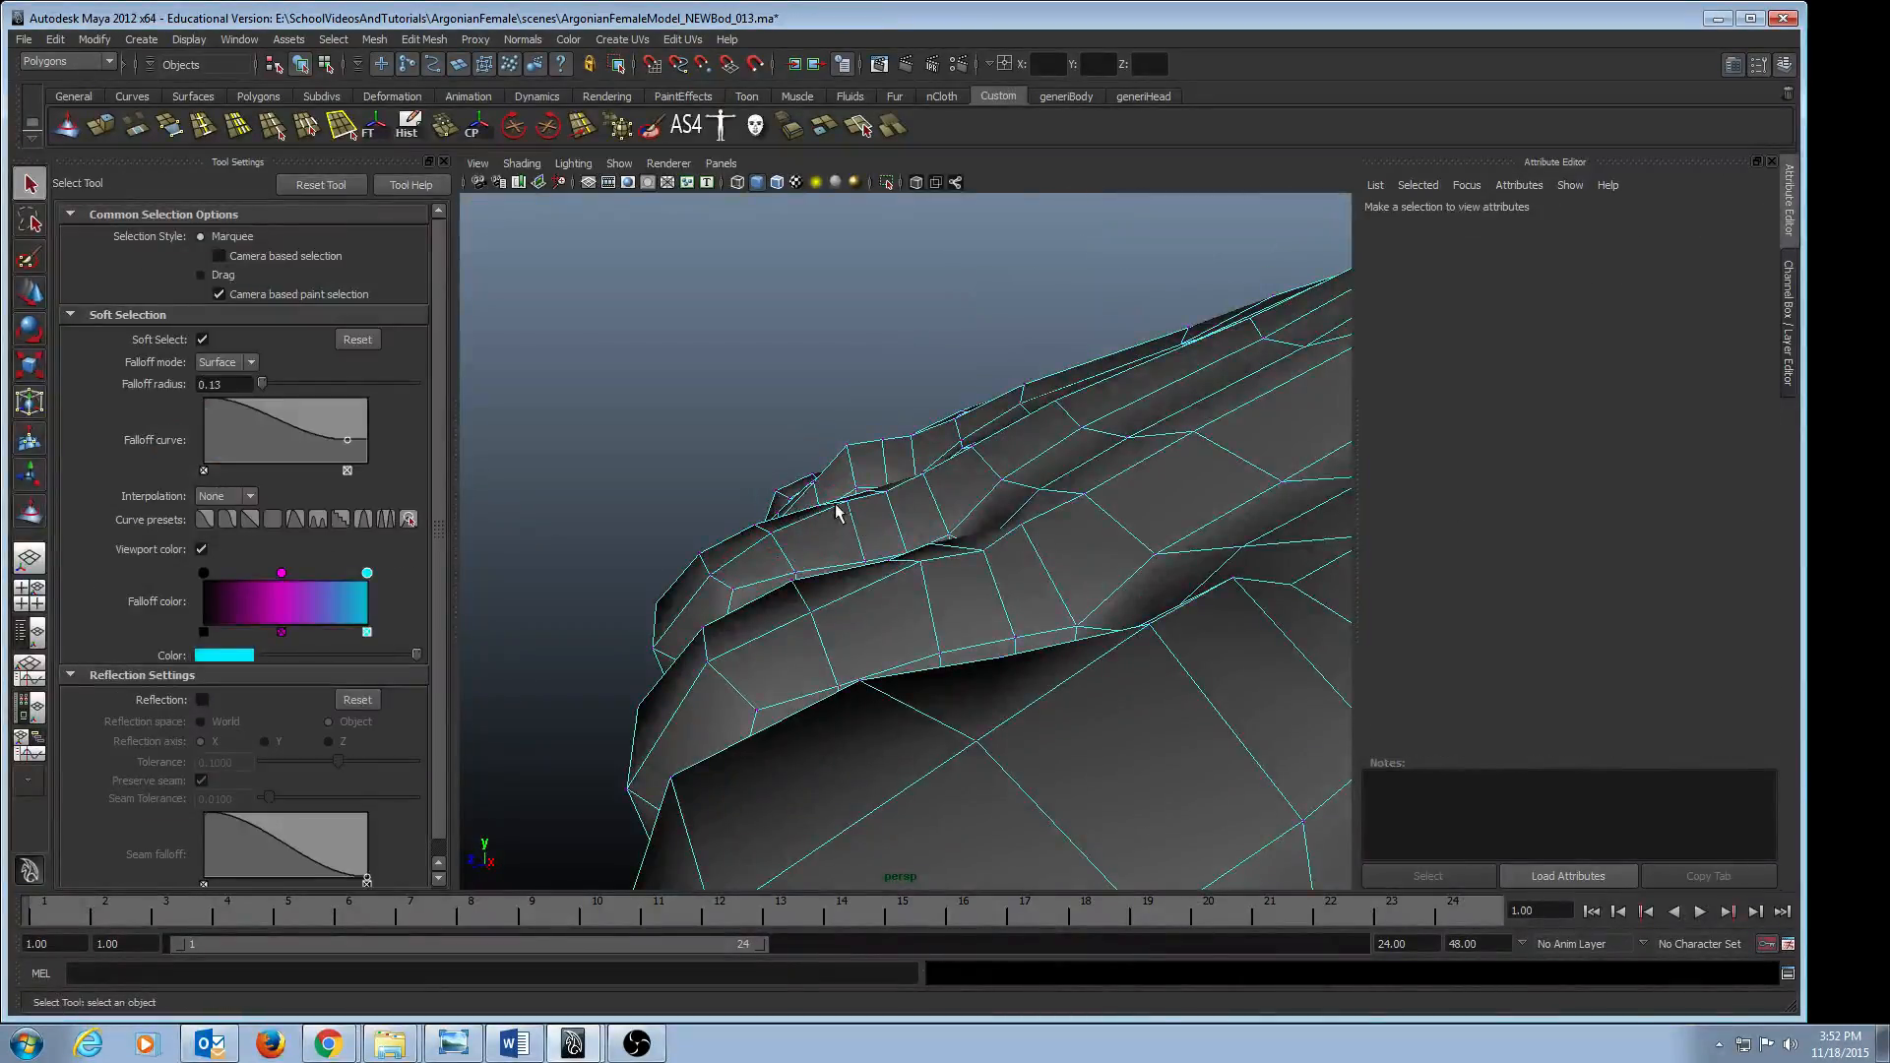
{"action": "left_click", "coordinate": [848, 503]}
{"action": "key", "text": "w"}
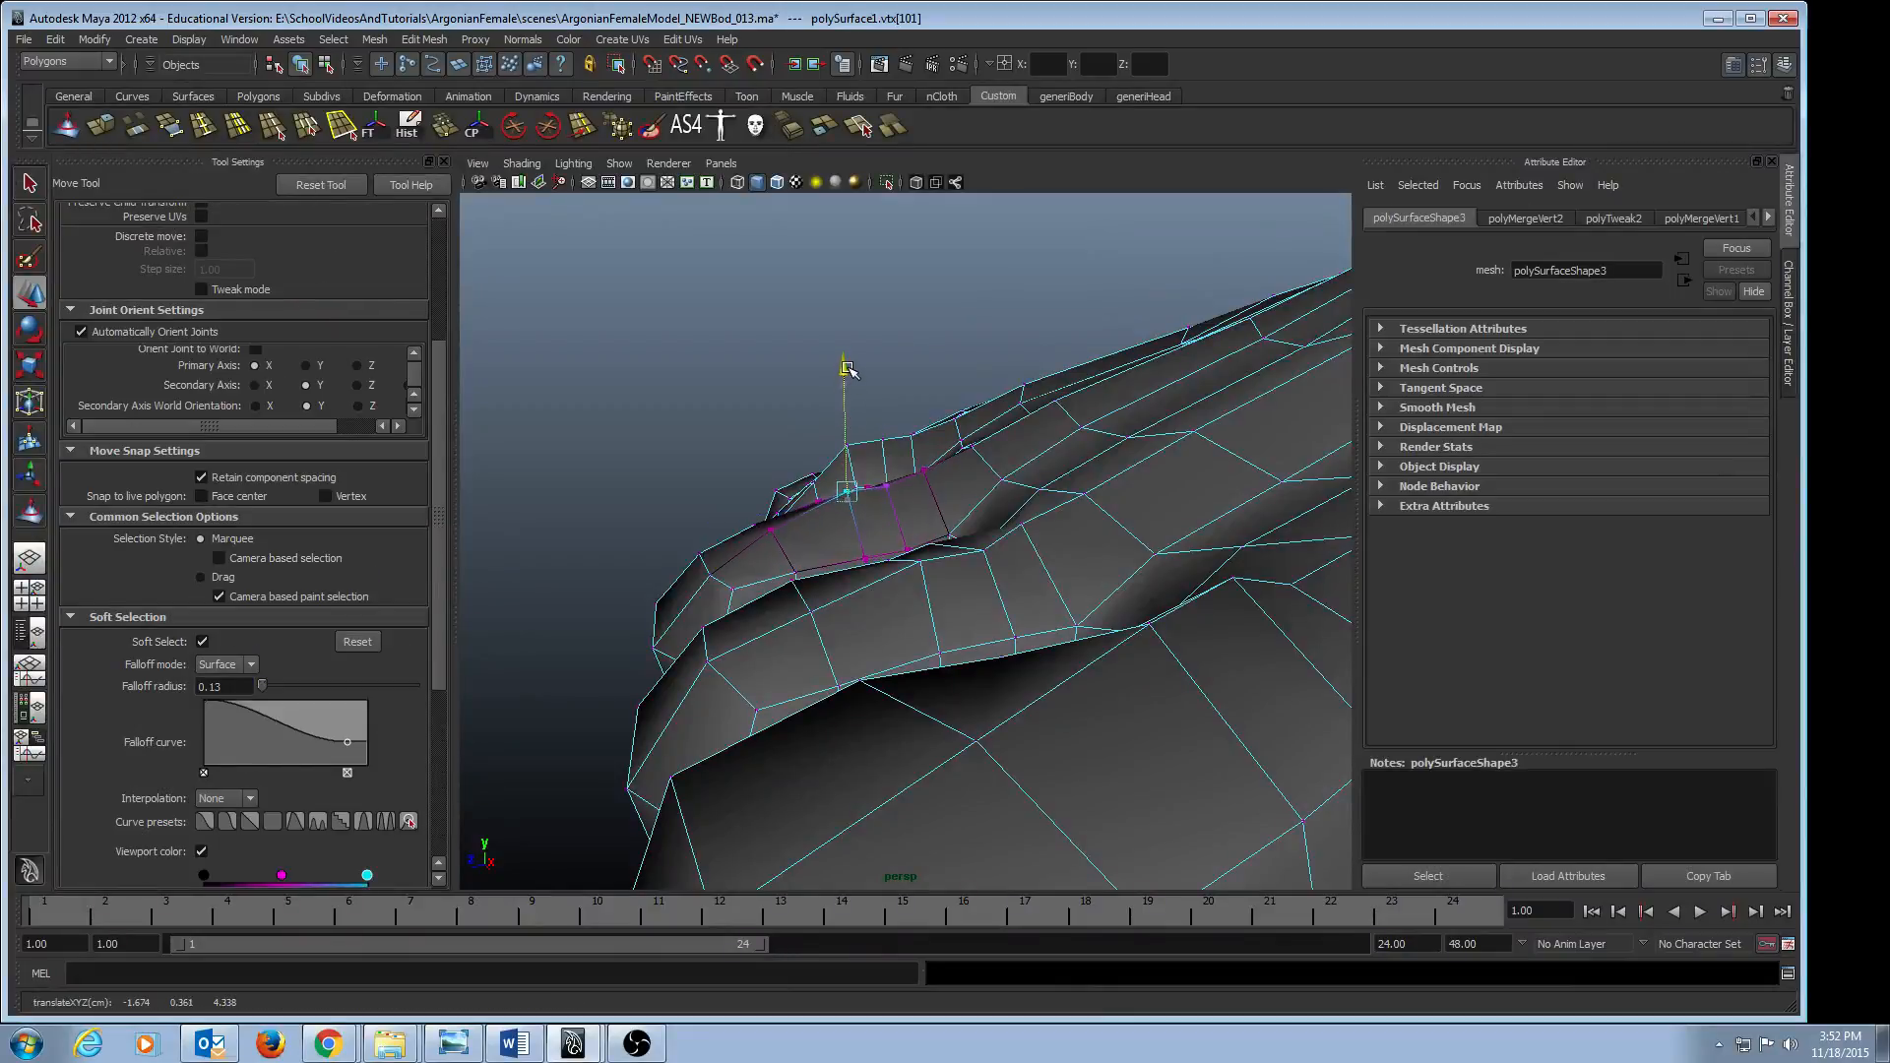
{"action": "left_click_drag", "start_coordinate": [818, 398], "coordinate": [795, 490], "text": "alt"}
{"action": "left_click", "coordinate": [797, 488]}
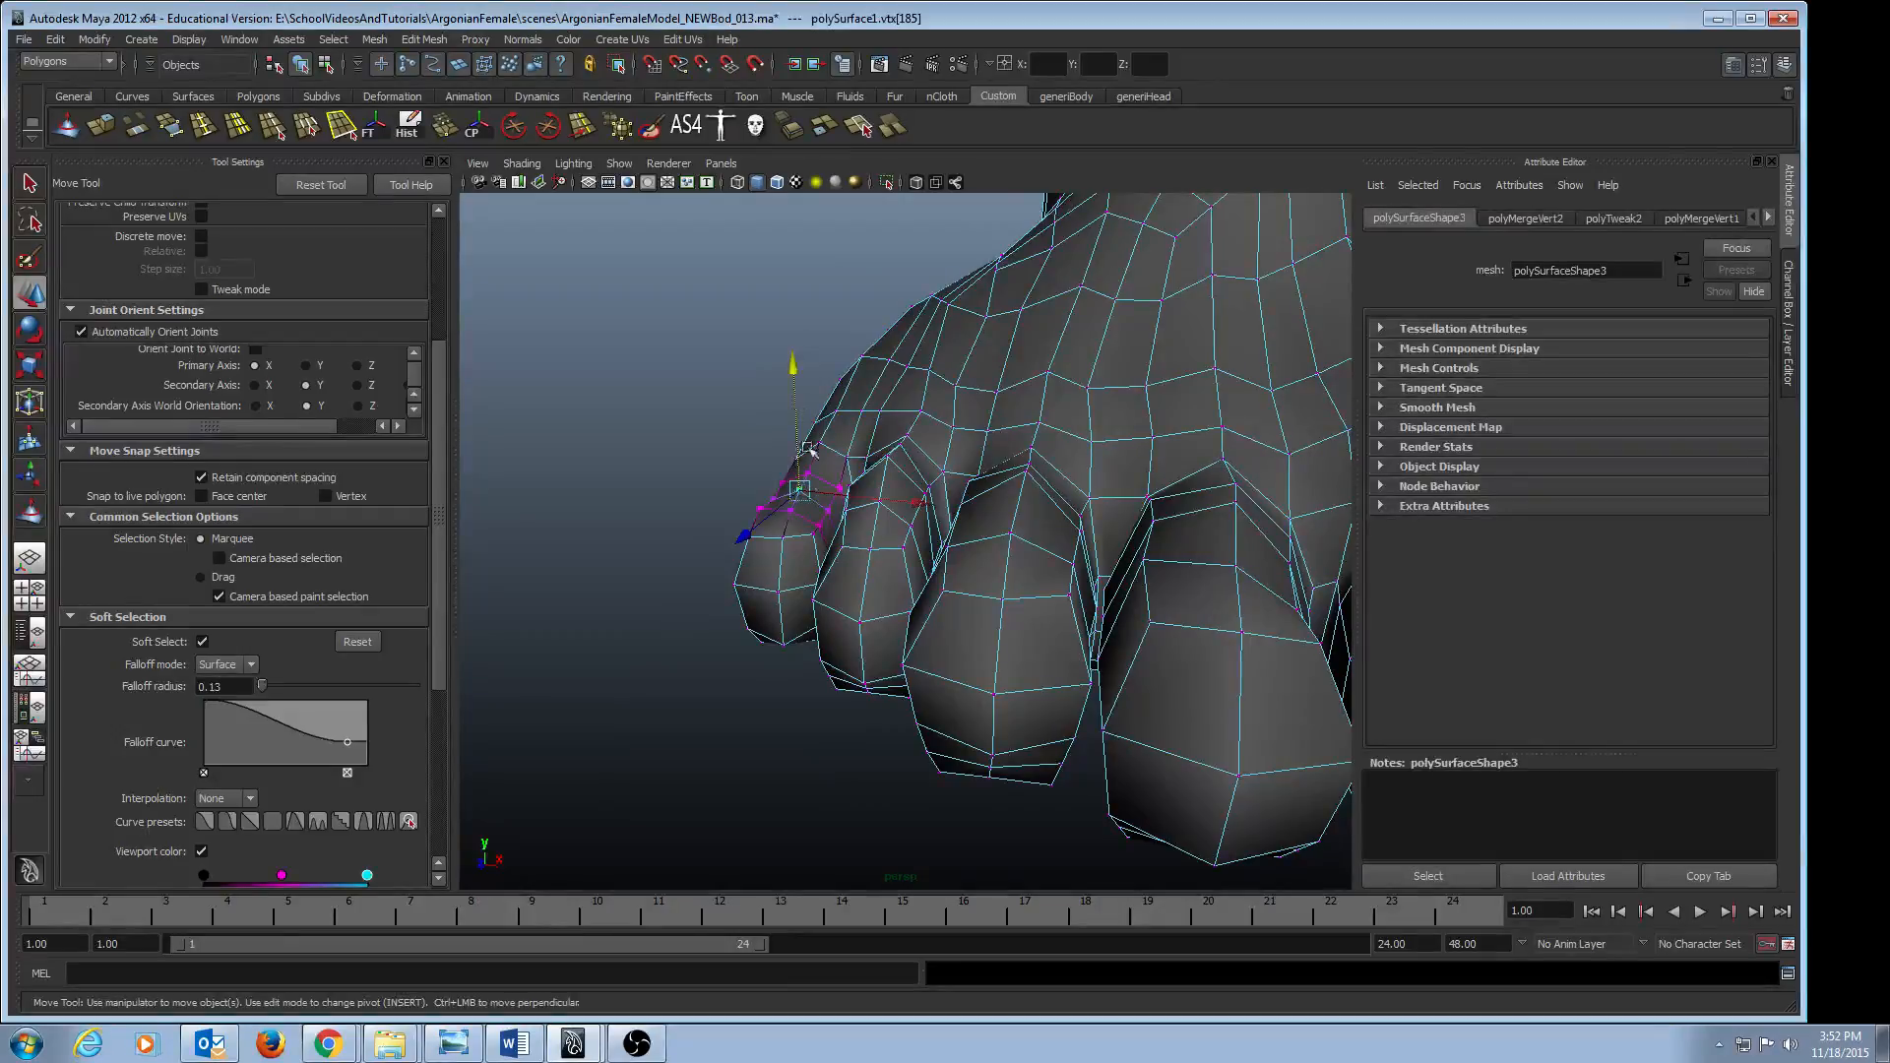
- Raise the vertices along the top of the second toe and the big toe's upper vertex facing it
{"action": "left_click_drag", "start_coordinate": [794, 349], "coordinate": [751, 436], "text": "alt"}
{"action": "left_click", "coordinate": [750, 436]}
{"action": "left_click_drag", "start_coordinate": [741, 316], "coordinate": [740, 303]}
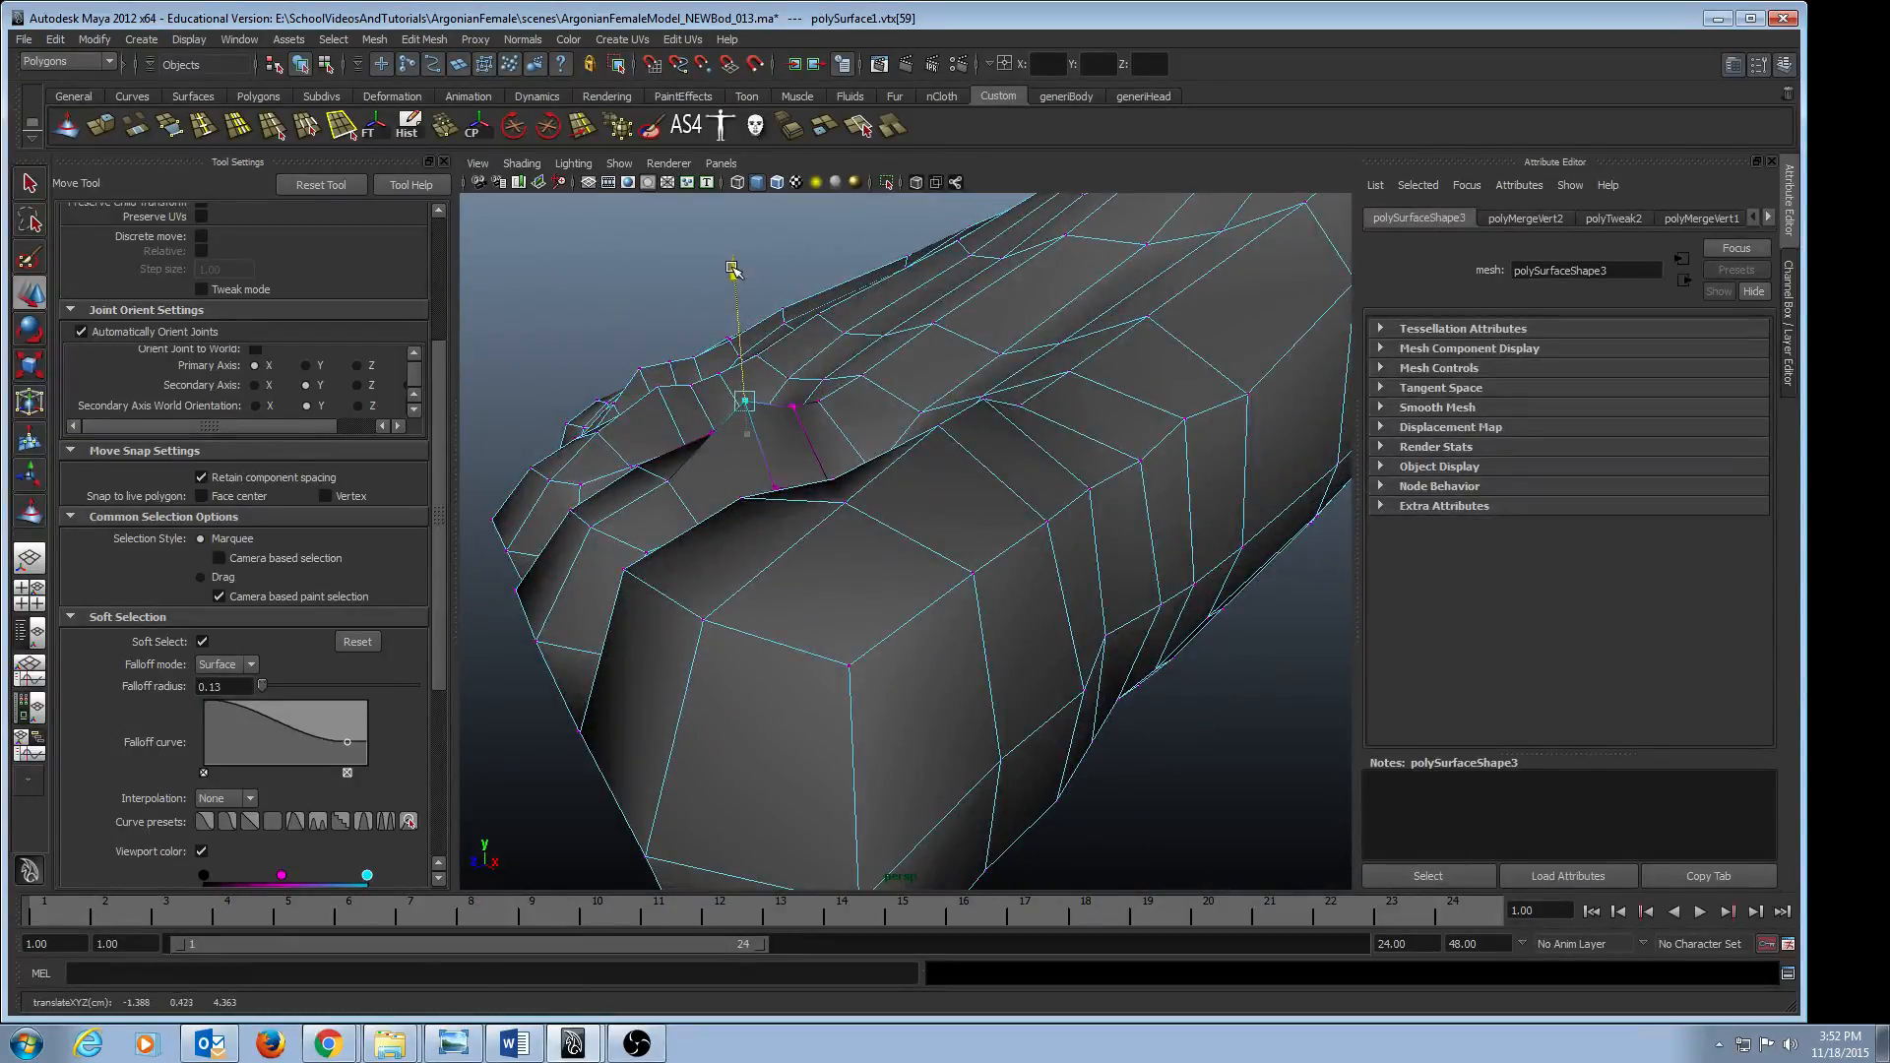
{"action": "left_click", "coordinate": [677, 463]}
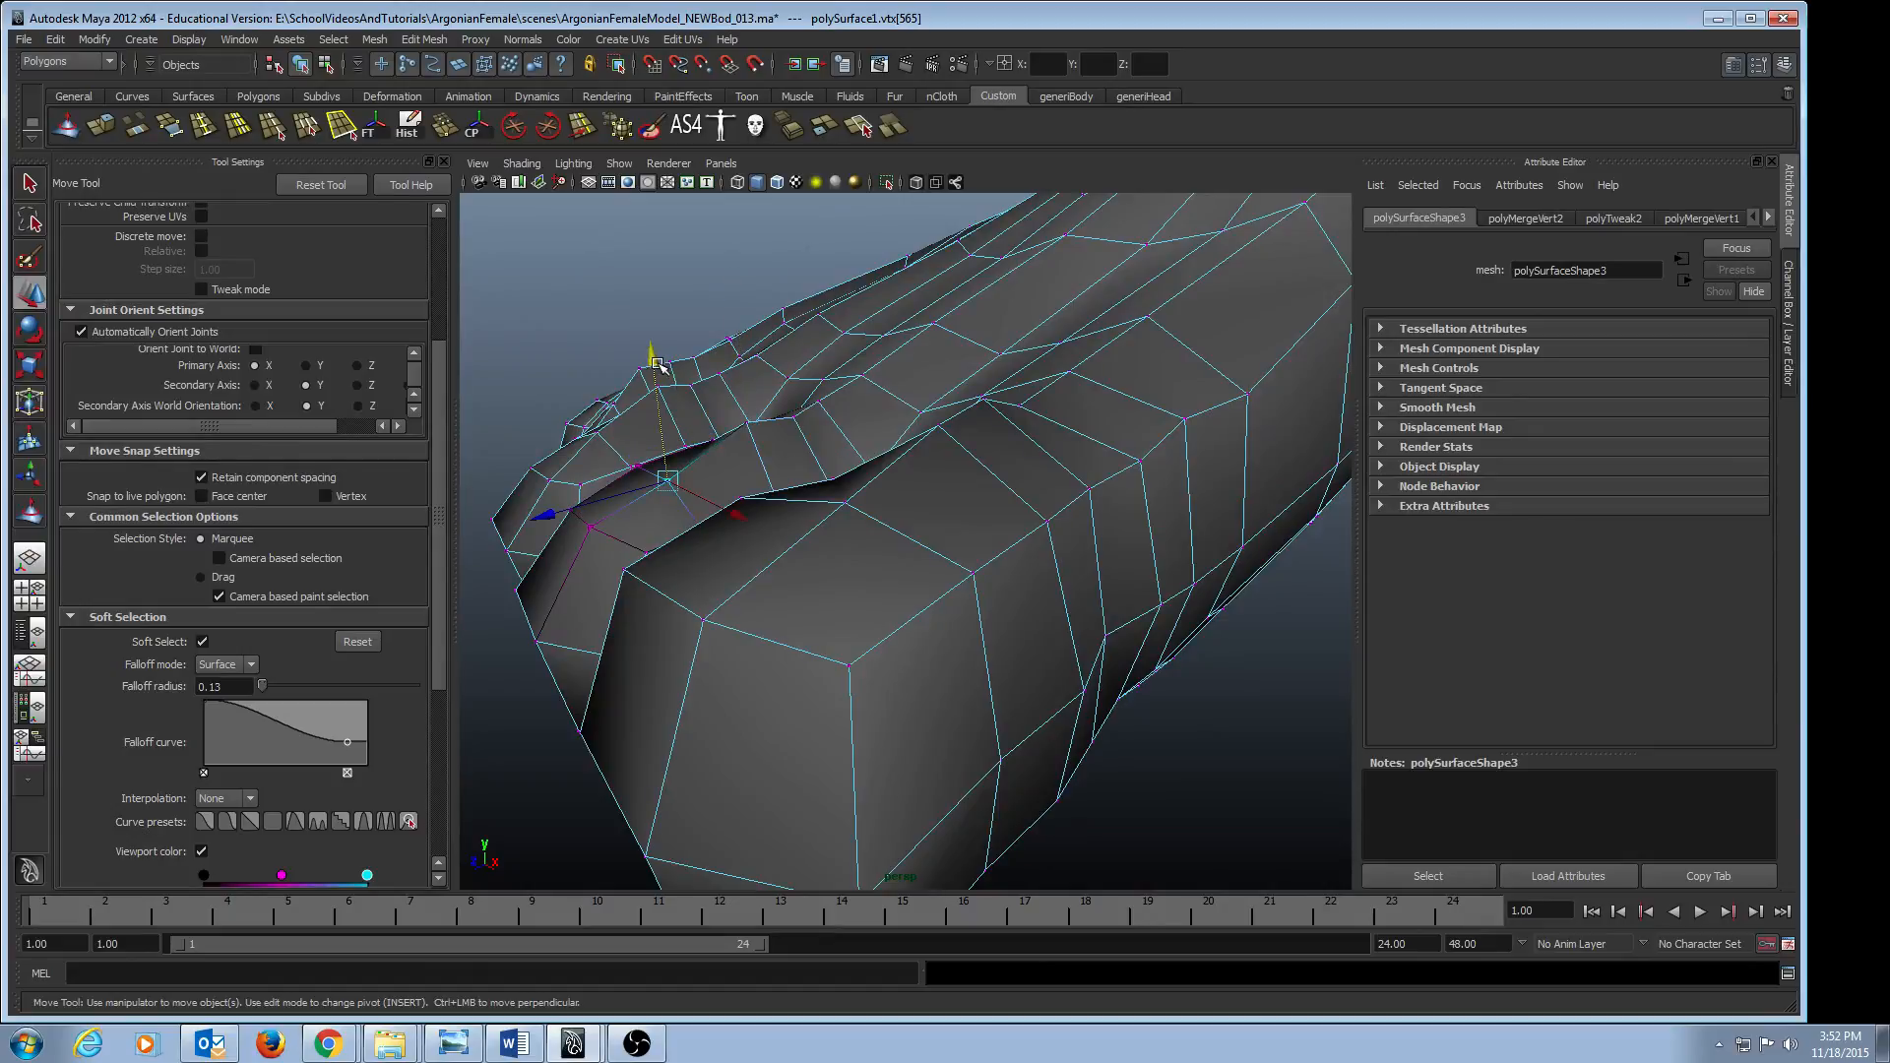
{"action": "left_click_drag", "start_coordinate": [651, 366], "coordinate": [808, 497]}
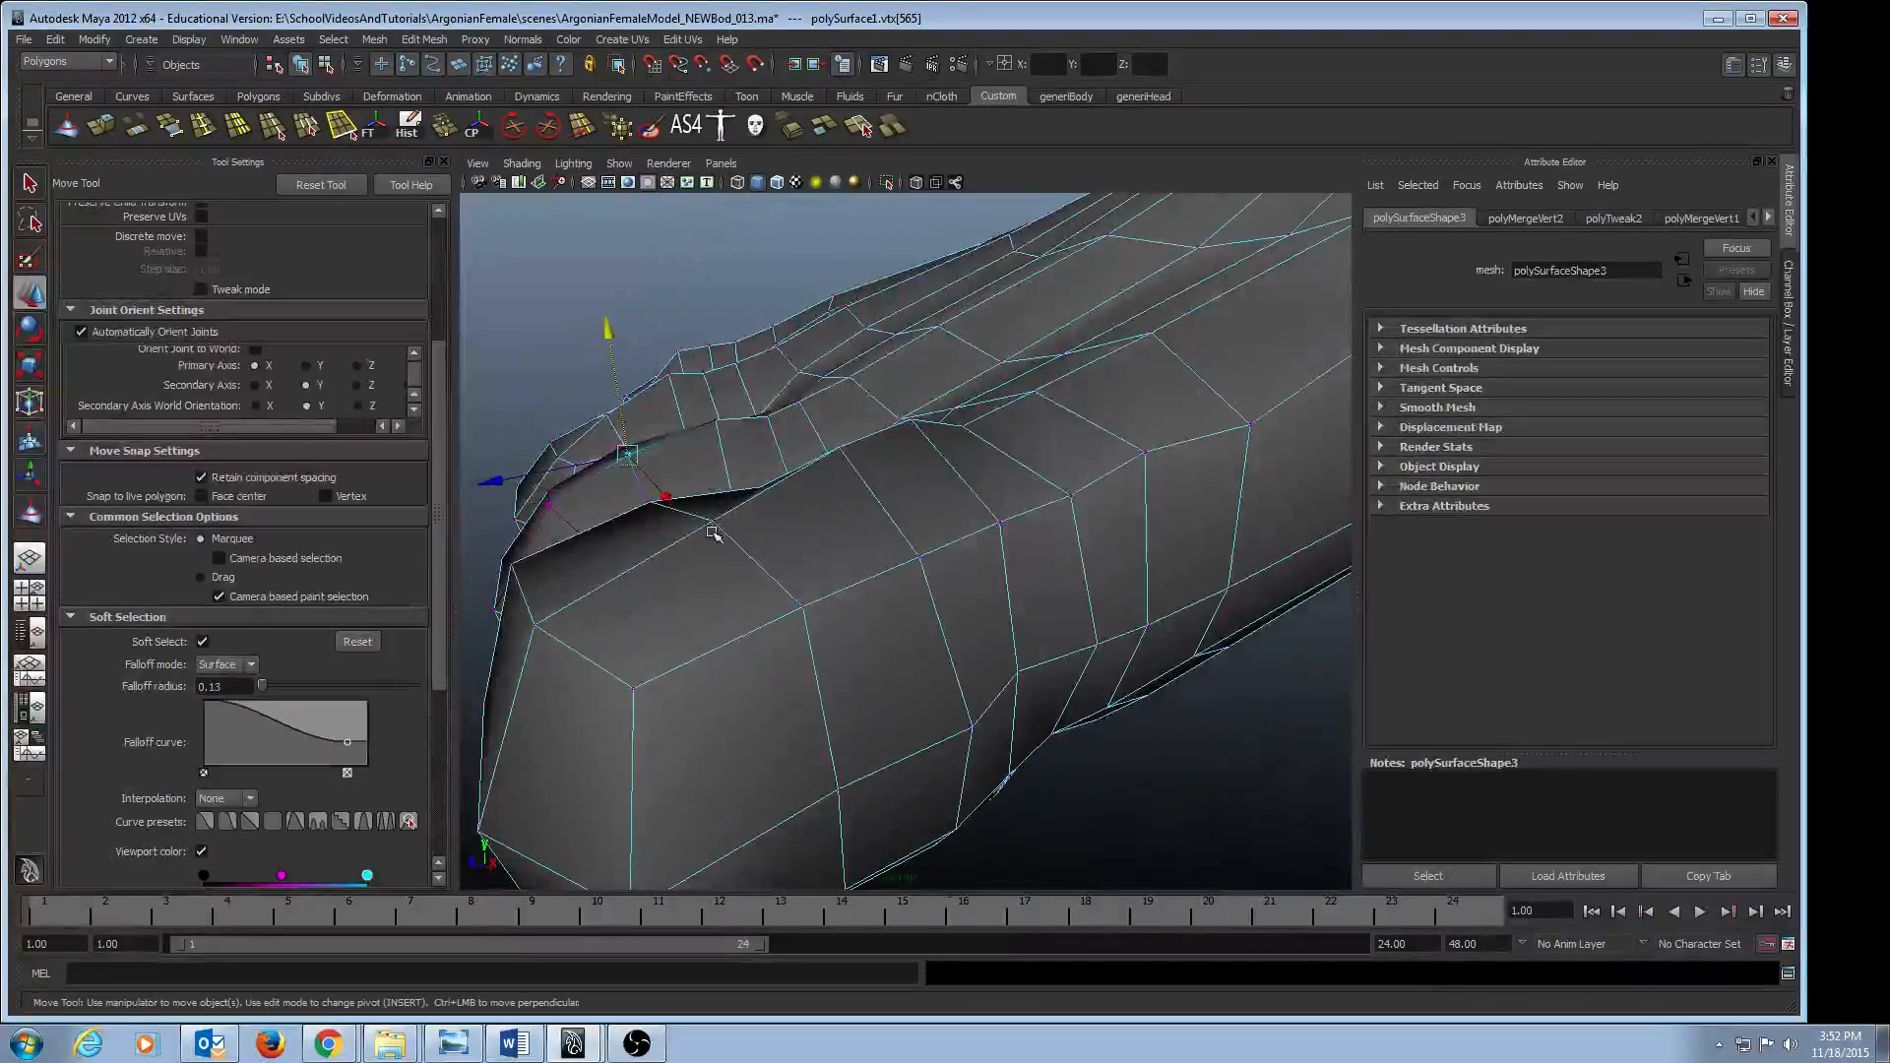
{"action": "left_click", "coordinate": [711, 521]}
{"action": "left_click_drag", "start_coordinate": [705, 404], "coordinate": [702, 375]}
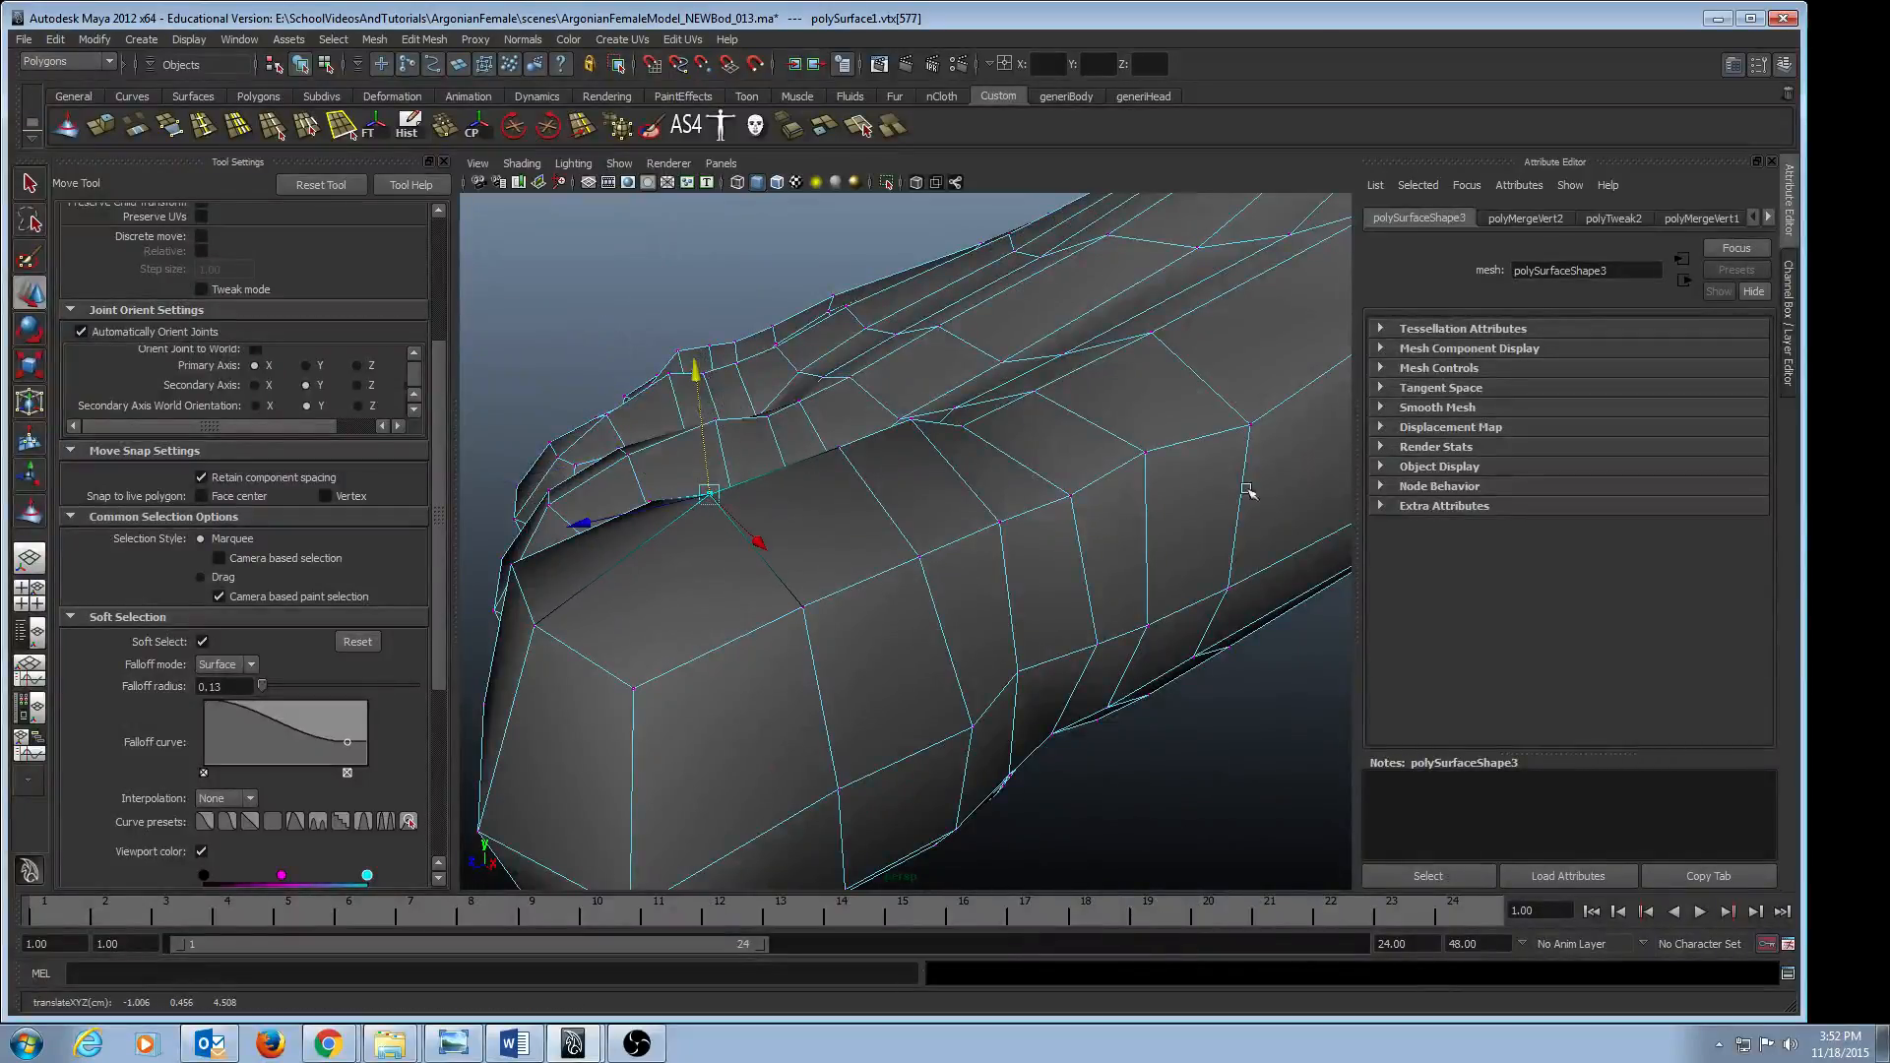
- Deselect the foot mesh and examine the overall shape of the foot and toes in plain shading
{"action": "scroll", "coordinate": [1249, 493], "scroll_direction": "down", "scroll_amount": 5}
{"action": "left_click_drag", "start_coordinate": [1249, 463], "coordinate": [990, 600], "text": "alt"}
{"action": "scroll", "coordinate": [1063, 506], "scroll_direction": "down", "scroll_amount": 5}
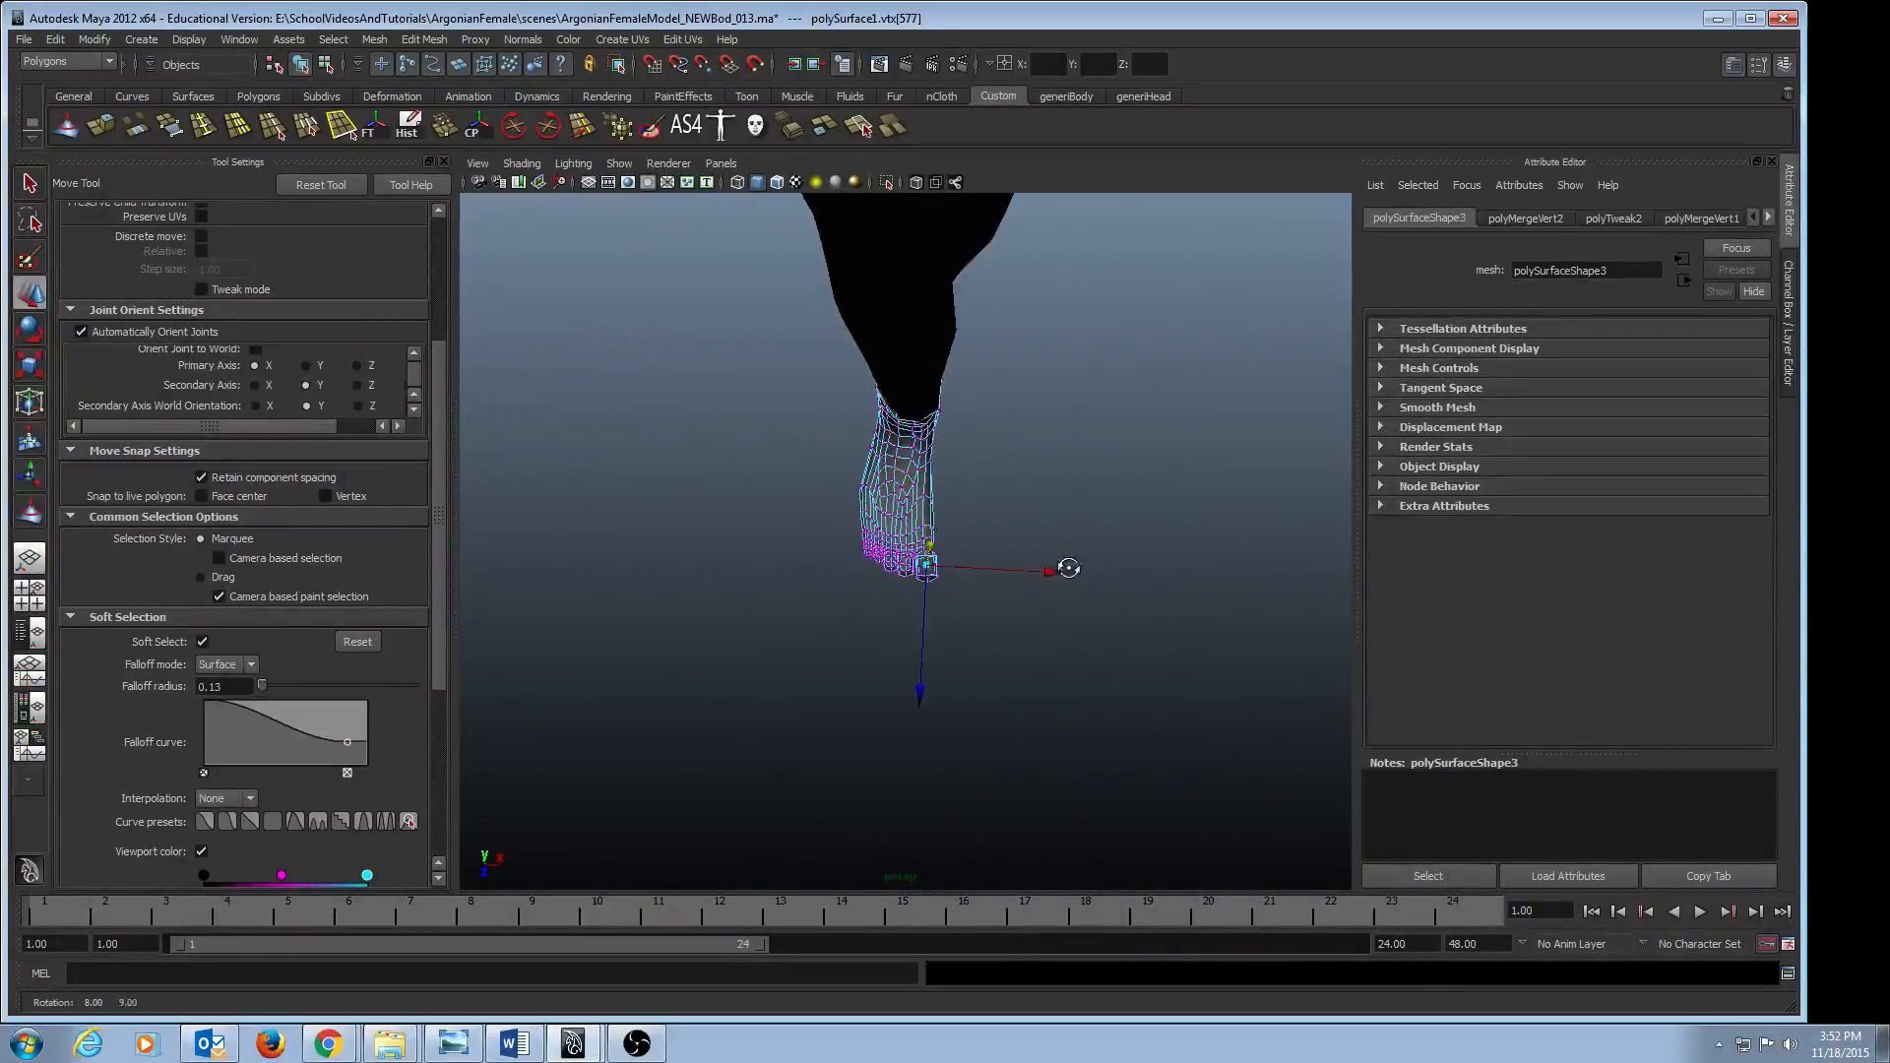
{"action": "left_click", "coordinate": [1029, 533]}
{"action": "right_click_drag", "start_coordinate": [904, 487], "coordinate": [951, 457]}
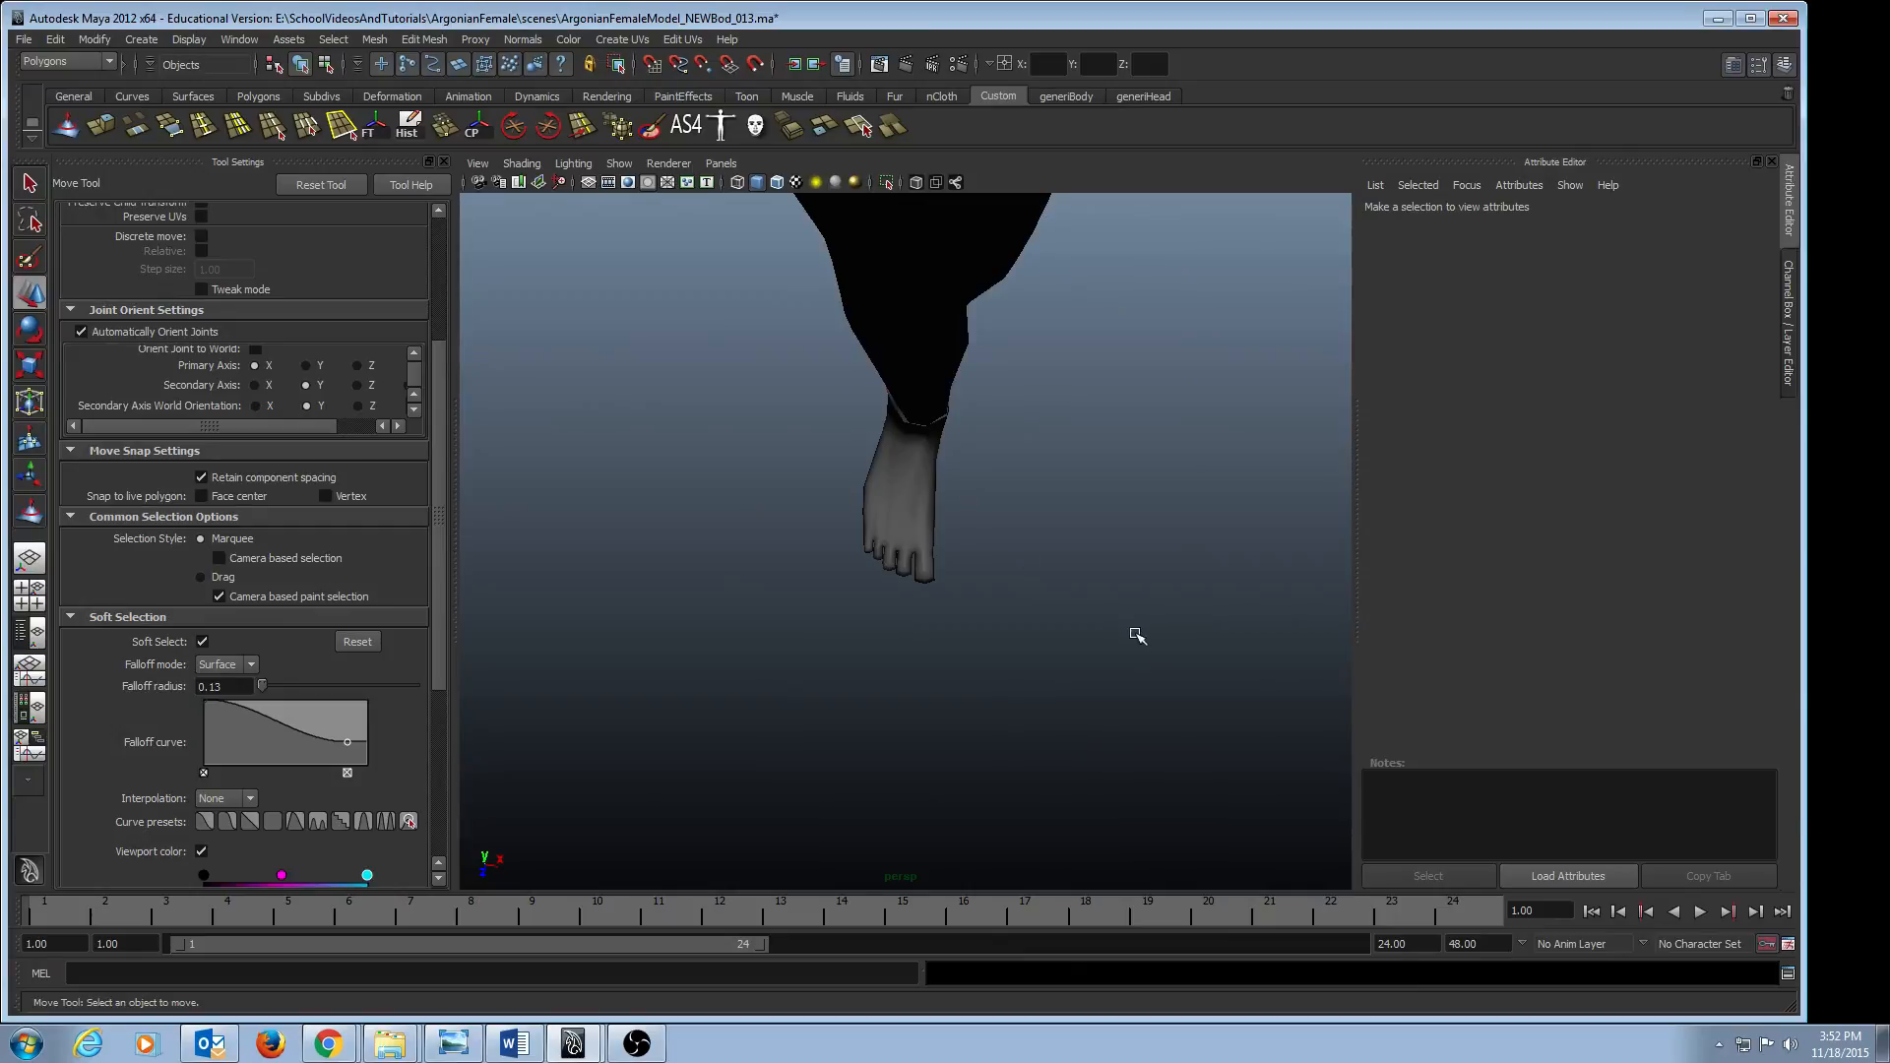
{"action": "mouse_move", "coordinate": [1137, 635]}
{"action": "left_mouse_down", "text": "alt"}
{"action": "mouse_move", "coordinate": [1155, 544]}
{"action": "mouse_move", "coordinate": [1220, 523]}
{"action": "mouse_move", "coordinate": [1274, 536]}
{"action": "mouse_move", "coordinate": [1190, 645]}
{"action": "mouse_move", "coordinate": [1148, 617]}
{"action": "left_mouse_up", "text": "alt"}
{"action": "right_click_drag", "start_coordinate": [818, 594], "coordinate": [1036, 641], "text": "alt"}
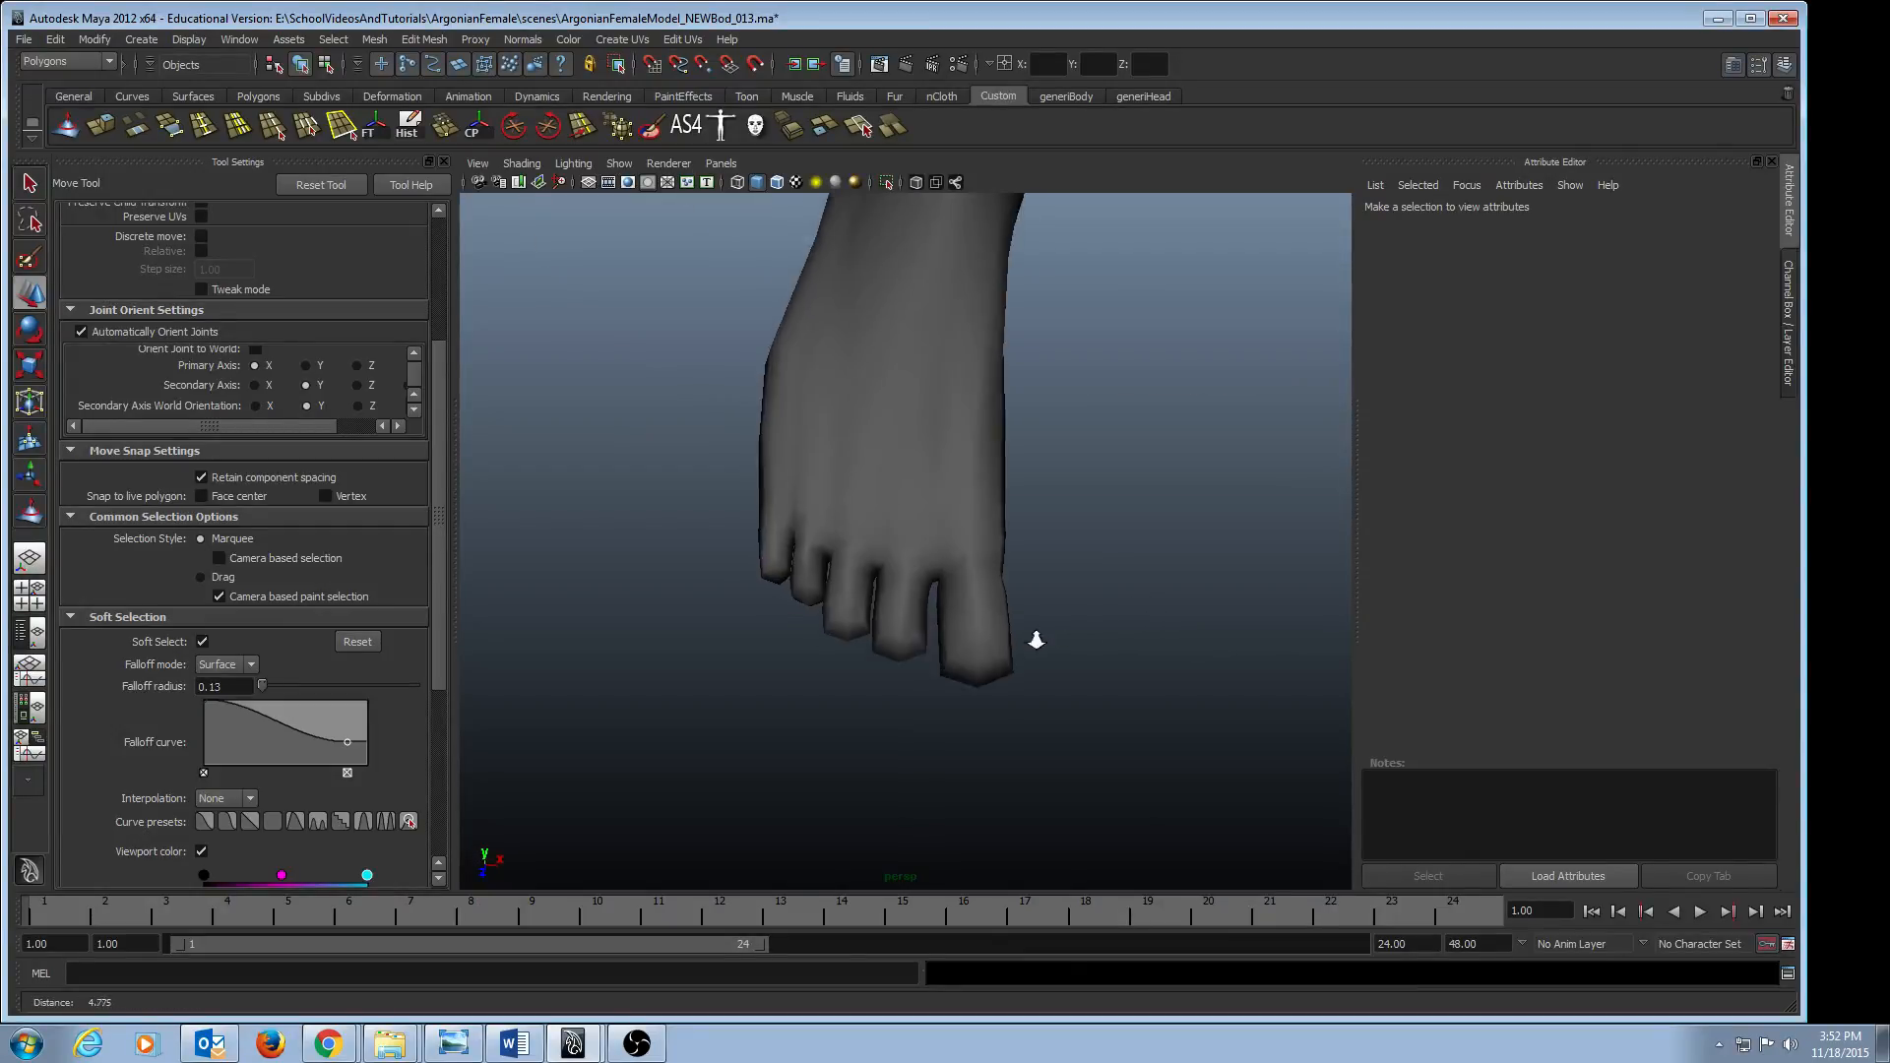
{"action": "left_click_drag", "start_coordinate": [1036, 641], "coordinate": [933, 571], "text": "alt"}
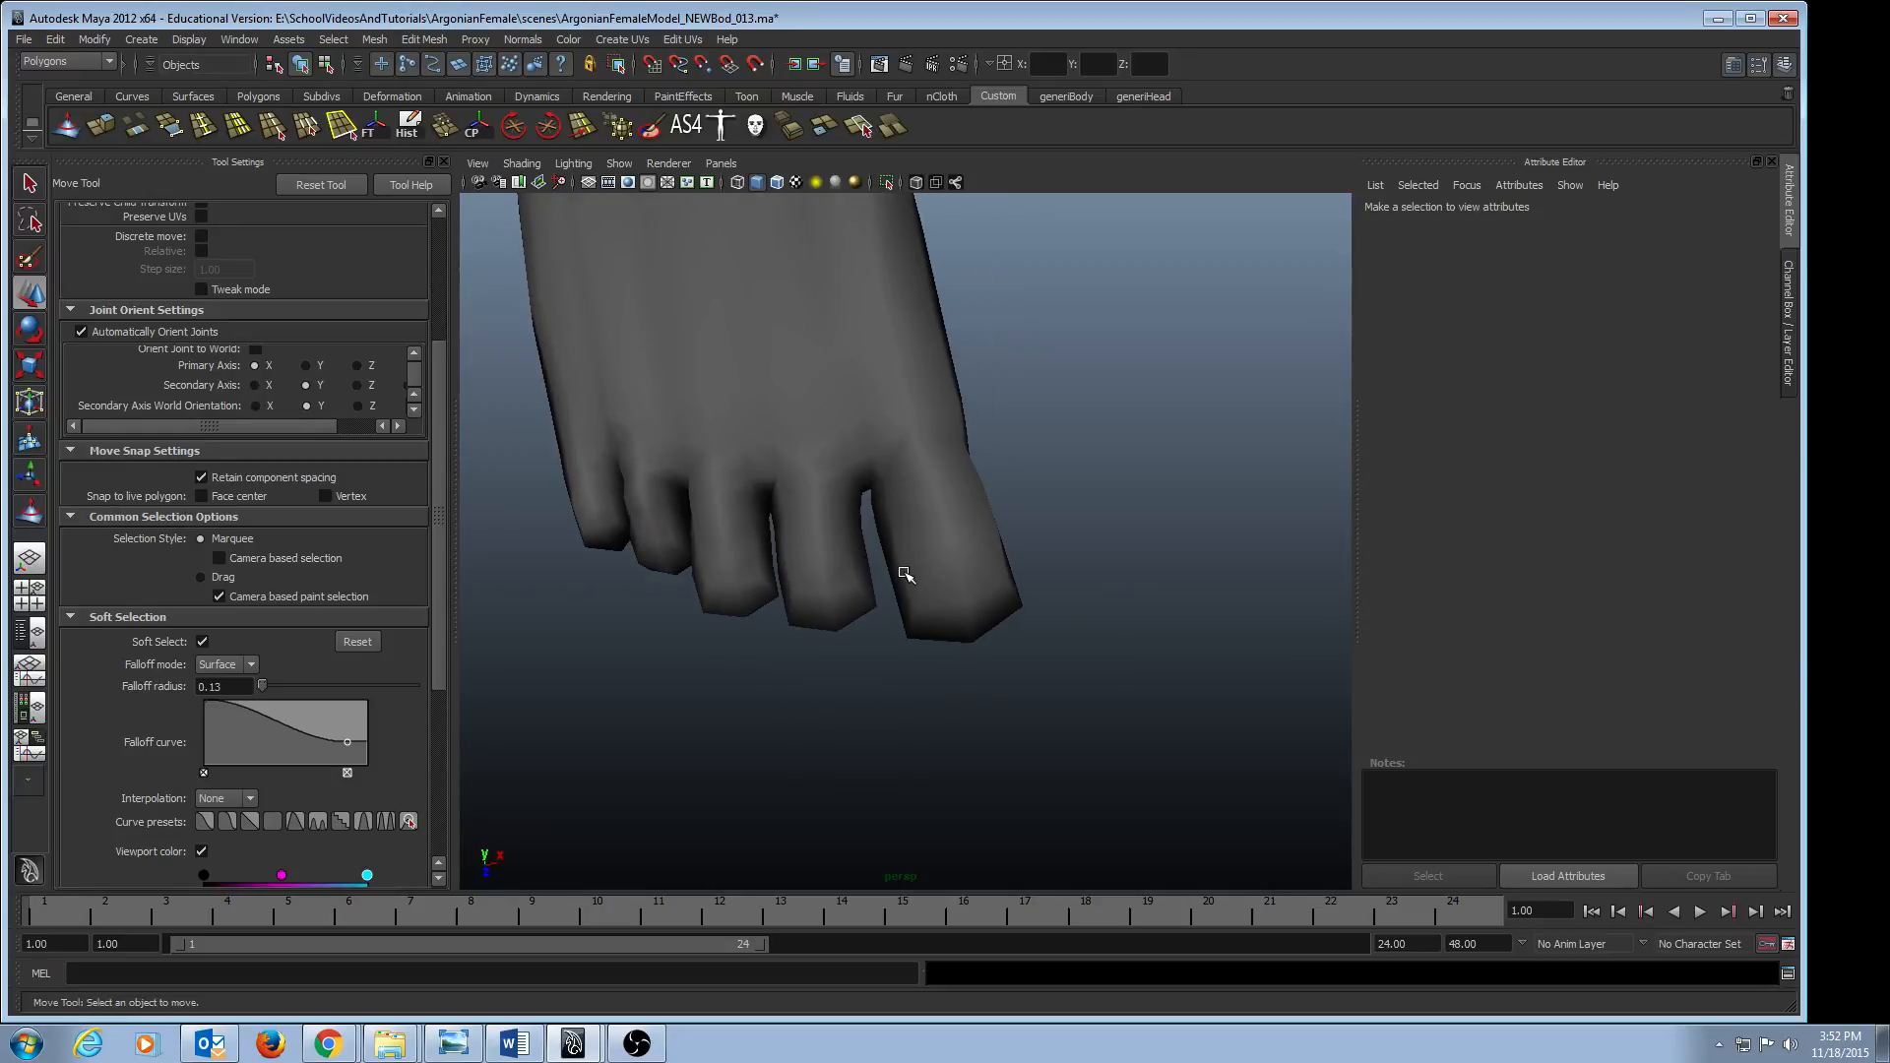
- Select the big toe's side vertex facing the second toe and adjust it with a soft selection radius of 0.26
{"action": "key", "text": "F9"}
{"action": "left_click", "coordinate": [890, 577]}
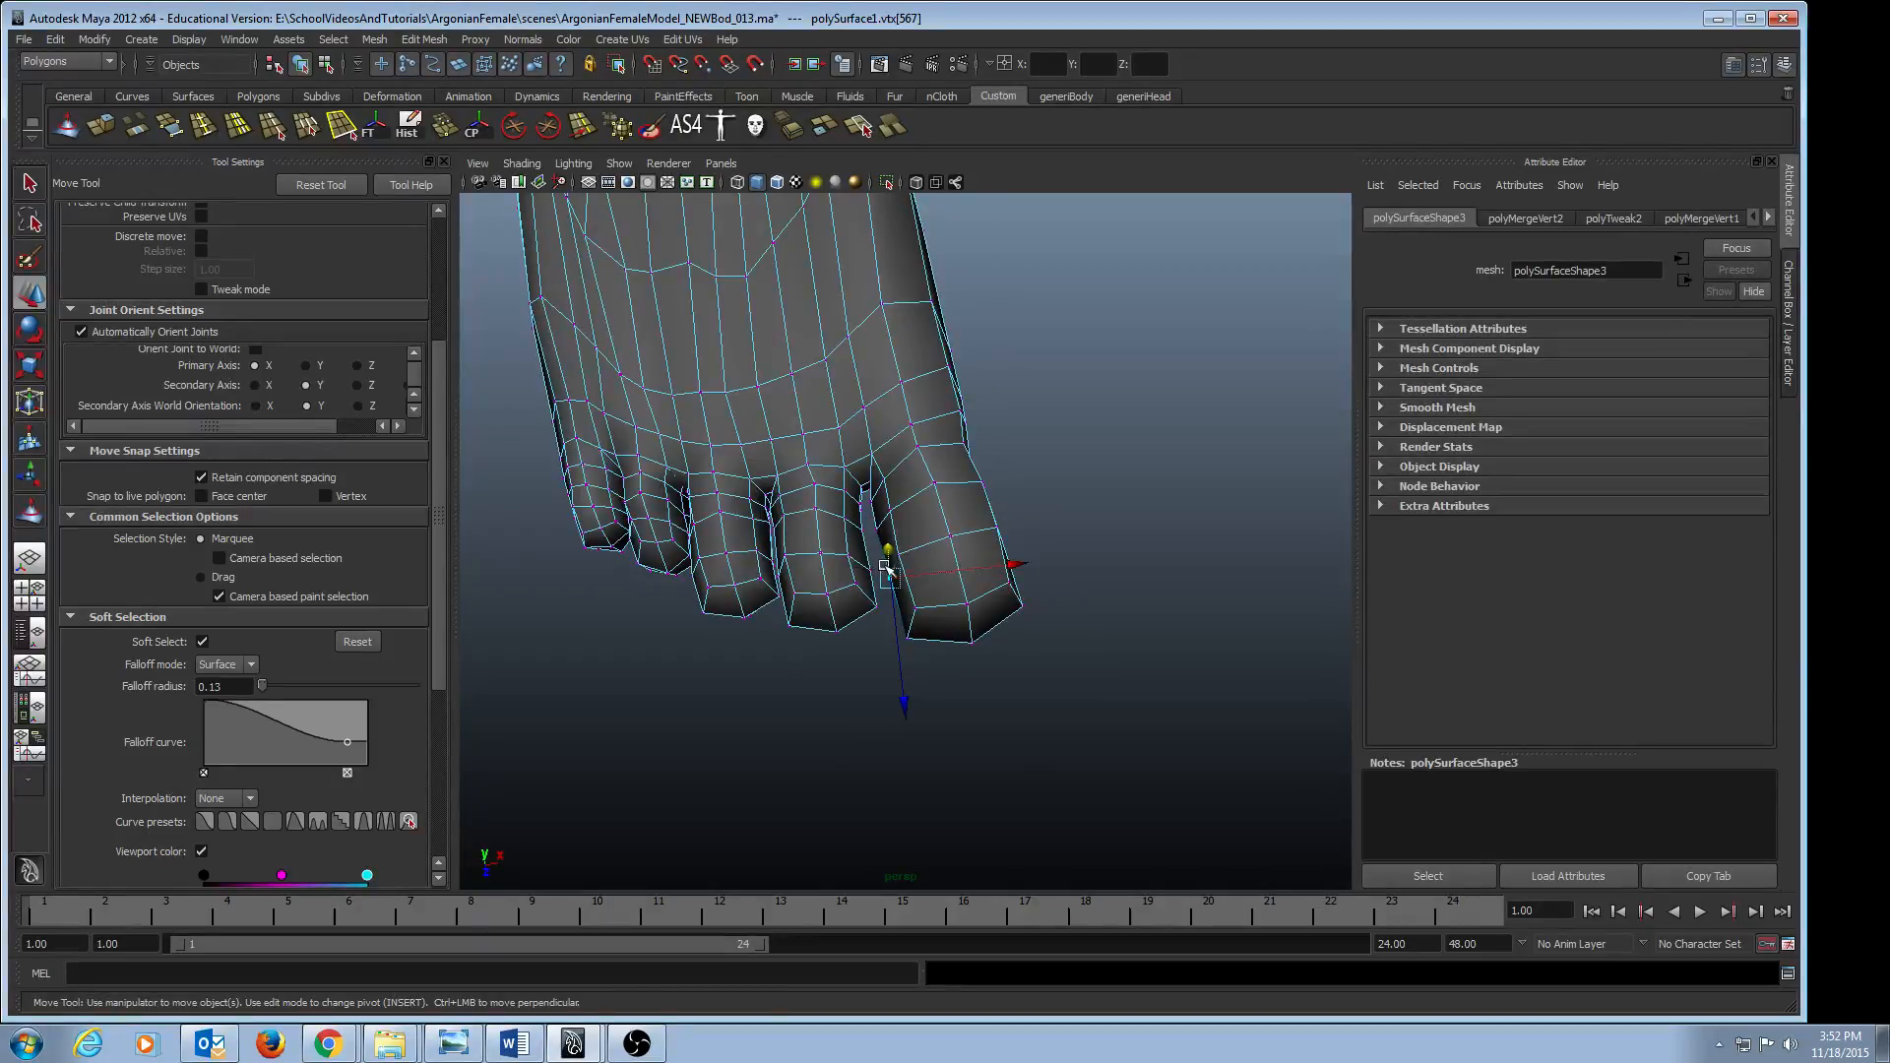
{"action": "middle_click_drag", "start_coordinate": [885, 569], "coordinate": [970, 637]}
{"action": "left_click_drag", "start_coordinate": [970, 639], "coordinate": [882, 652], "text": "alt"}
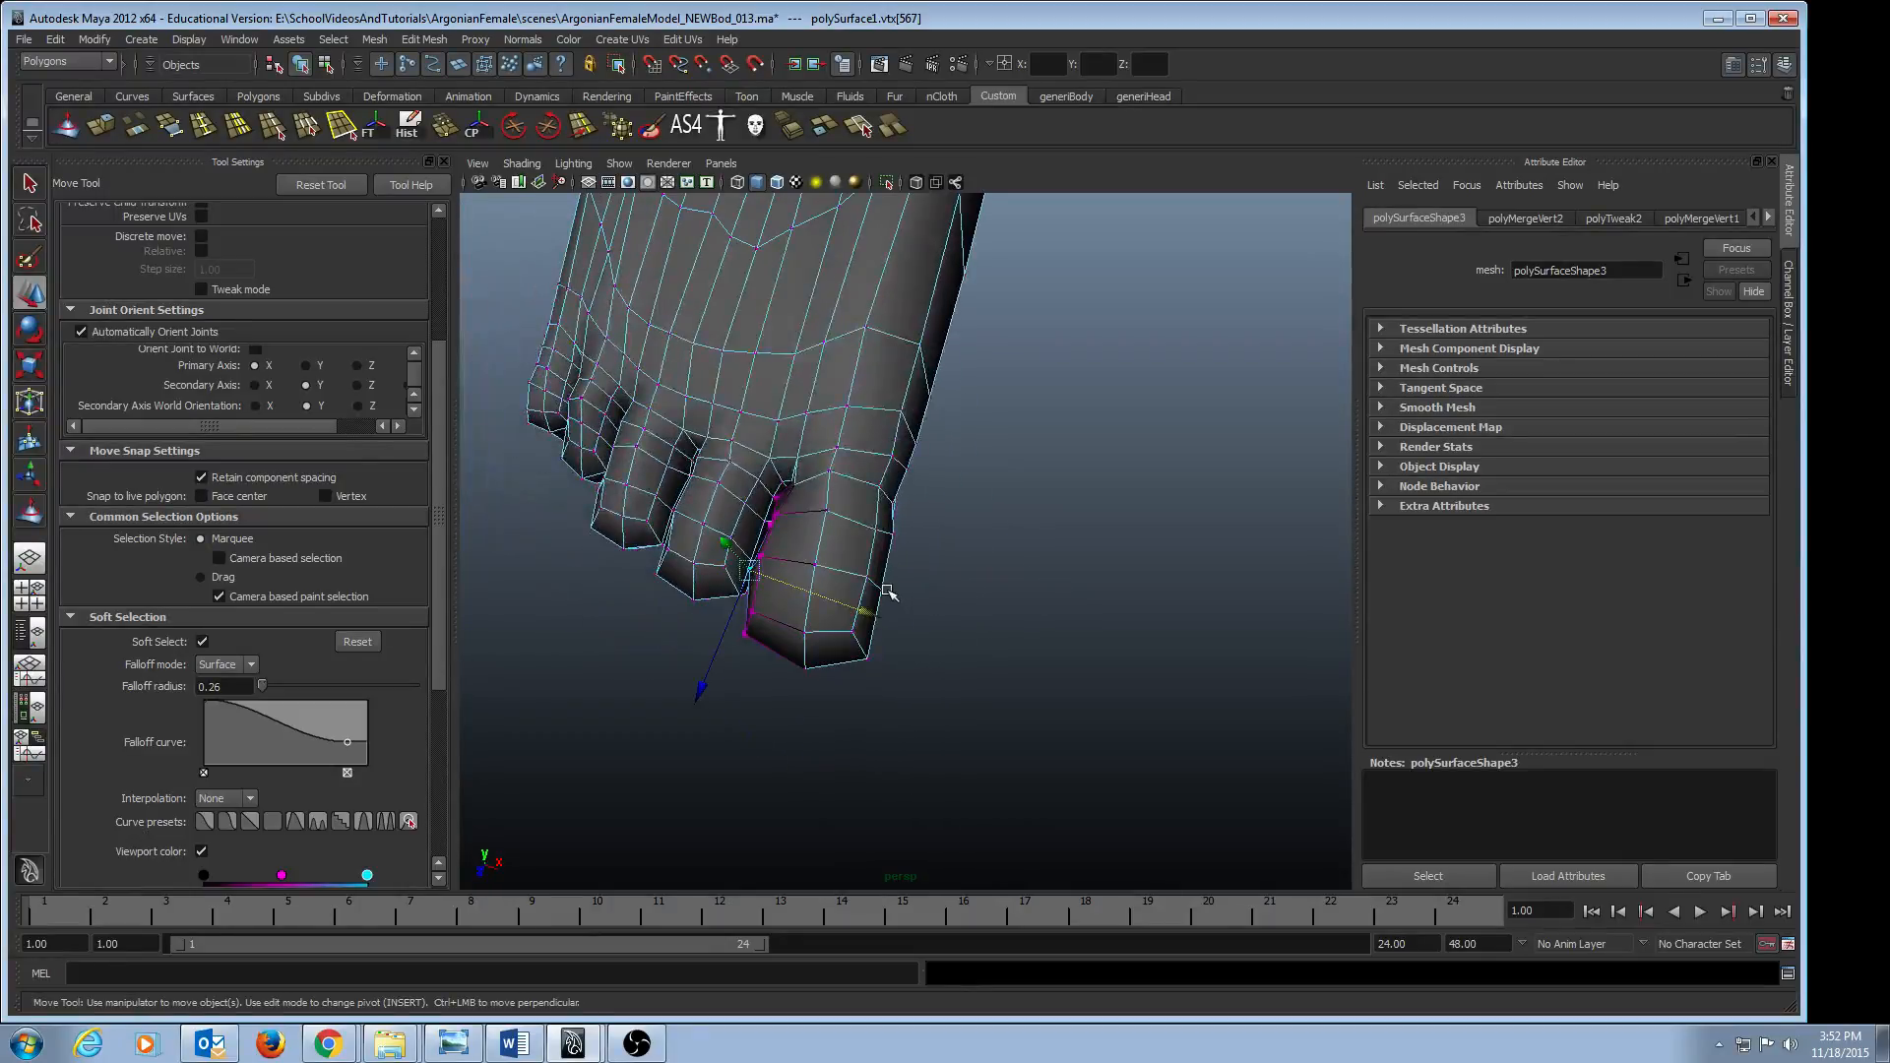
- Shift the big toe's outer side vertex slightly outward and pull its two tip corner vertices inward to round the tip
{"action": "left_click", "coordinate": [883, 589]}
{"action": "middle_click_drag", "start_coordinate": [1002, 638], "coordinate": [1019, 638]}
{"action": "left_click", "coordinate": [868, 660]}
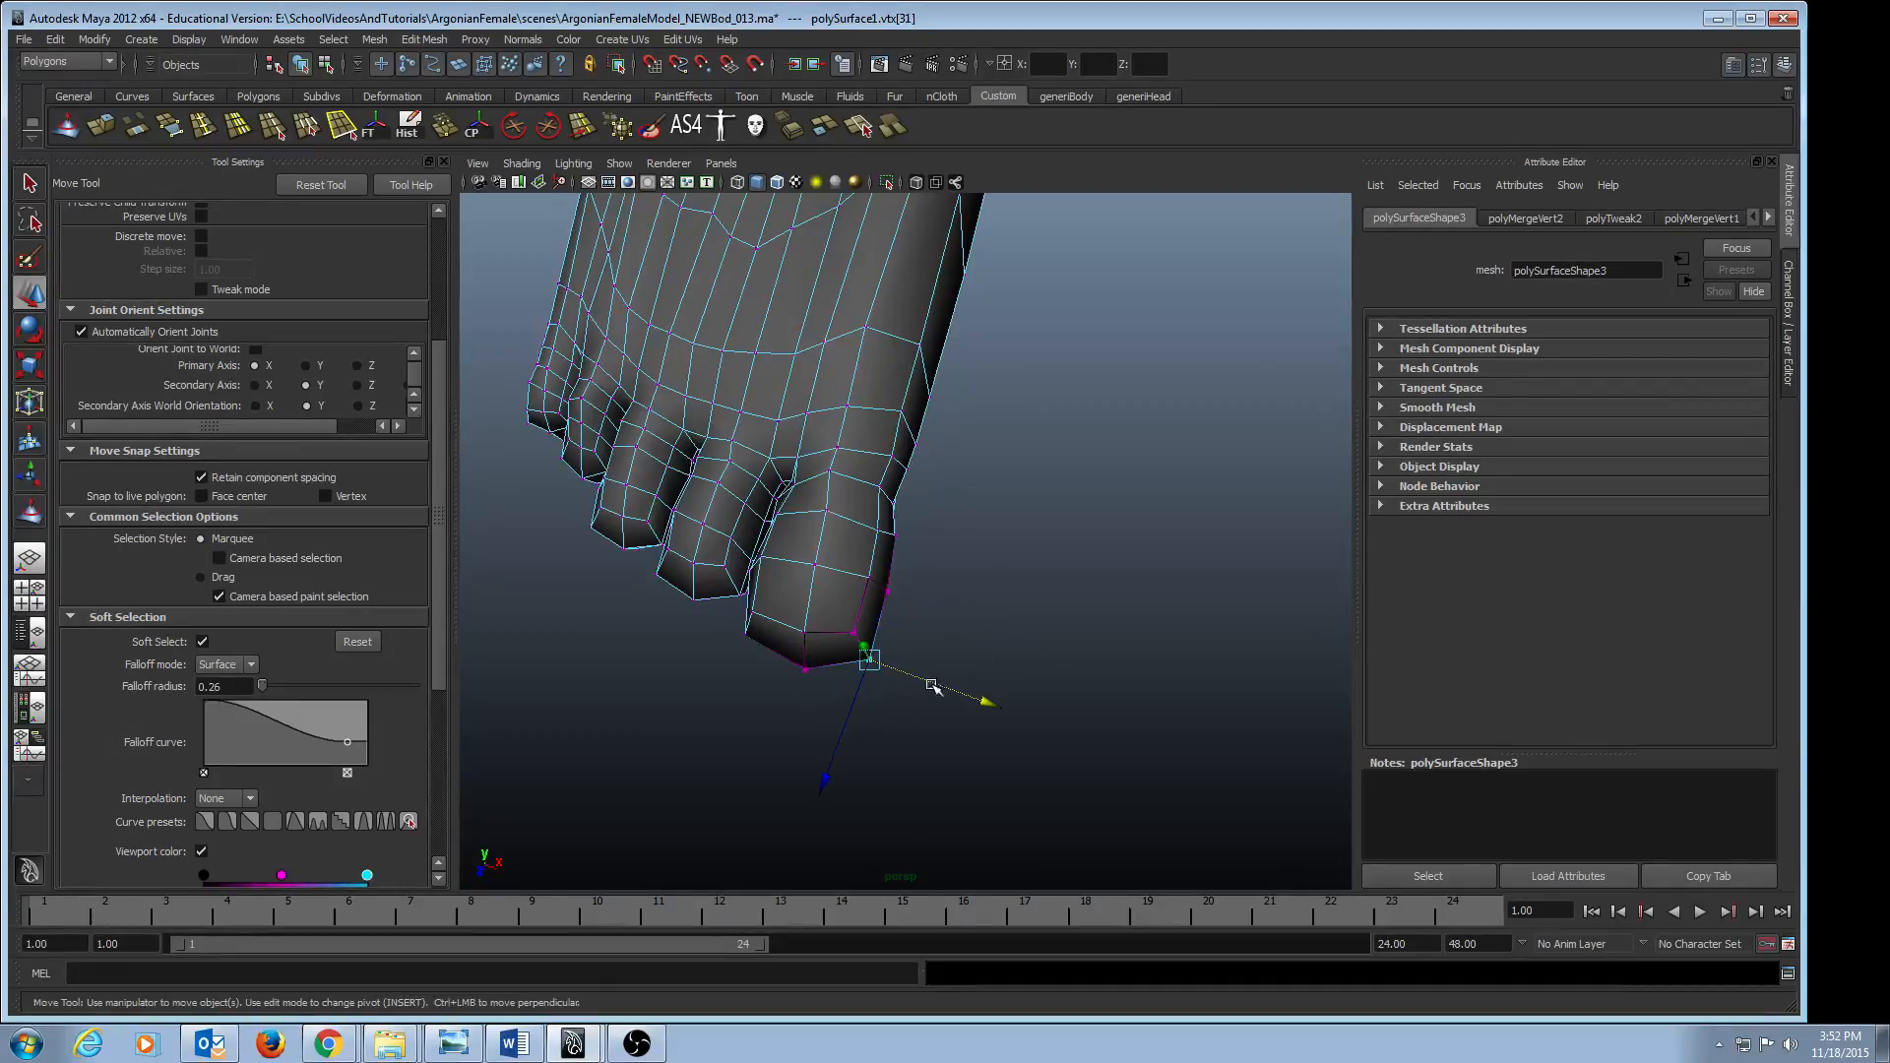
{"action": "left_click_drag", "start_coordinate": [989, 698], "coordinate": [971, 696]}
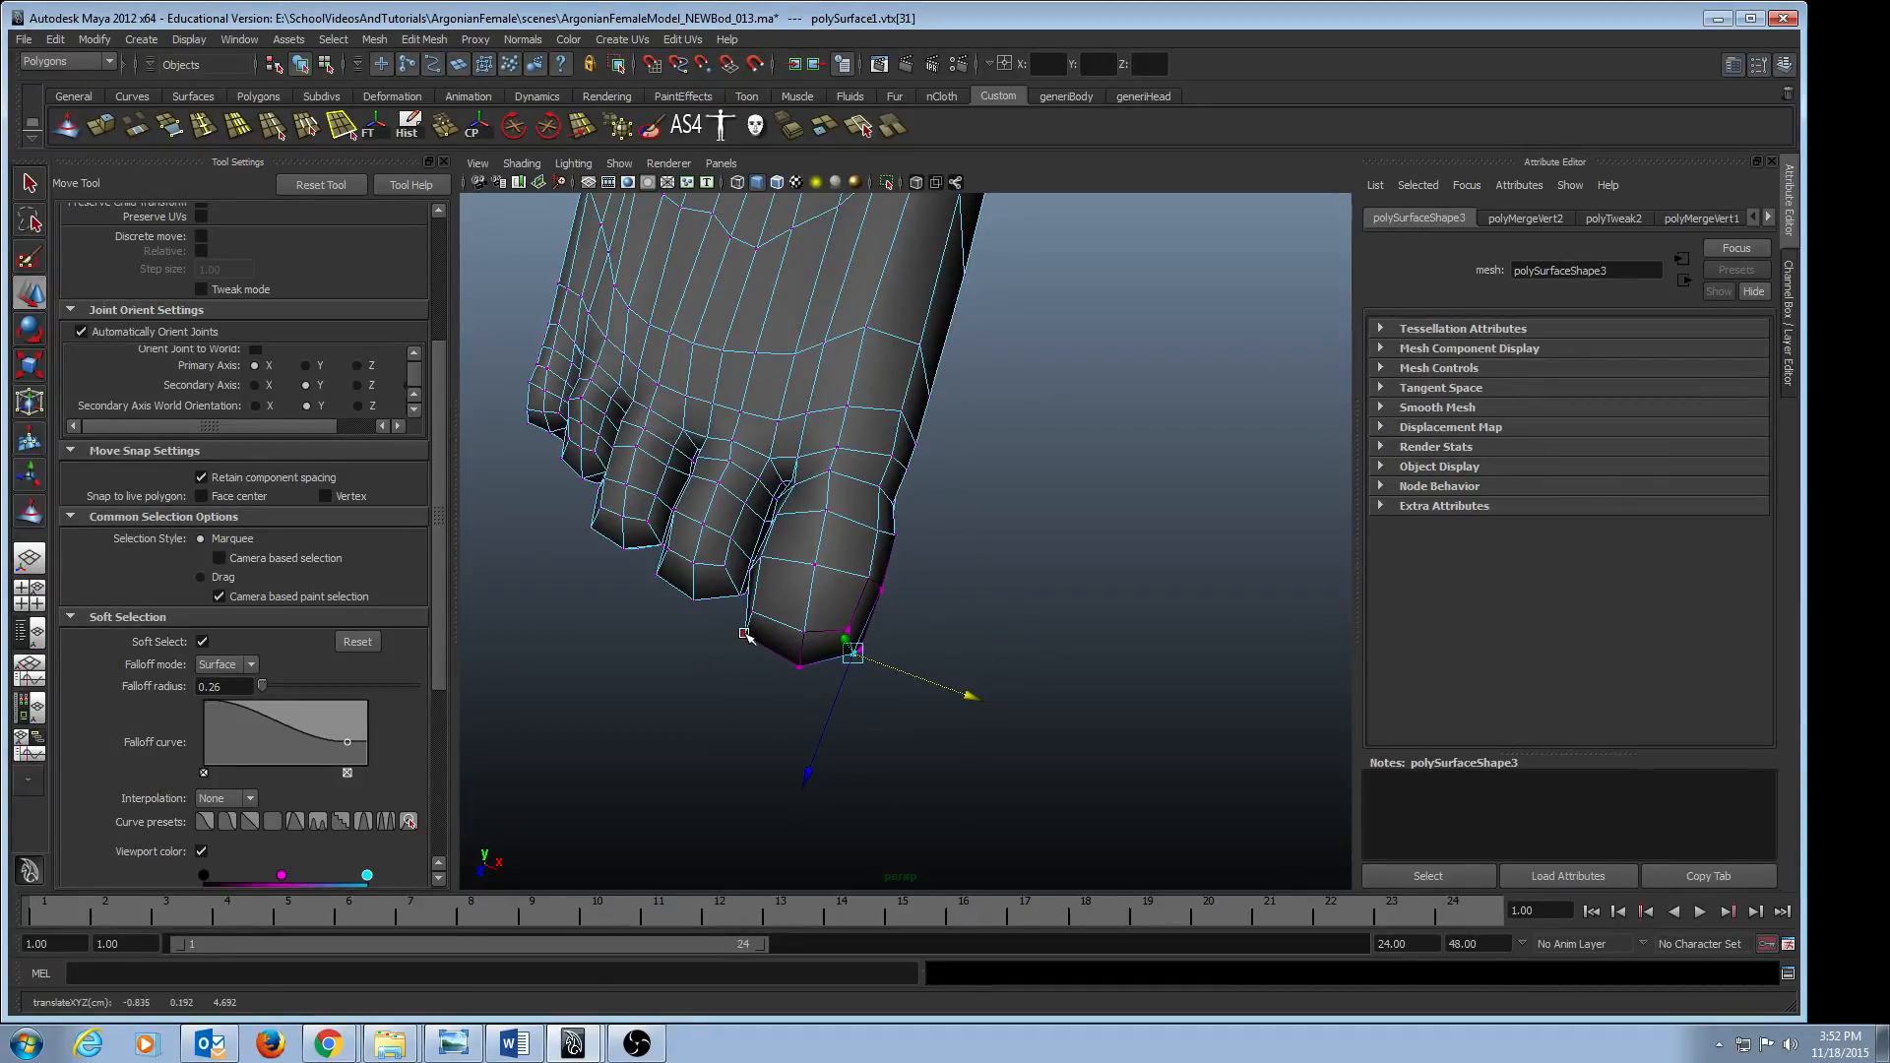
{"action": "left_click", "coordinate": [745, 635]}
{"action": "left_click_drag", "start_coordinate": [857, 679], "coordinate": [968, 426]}
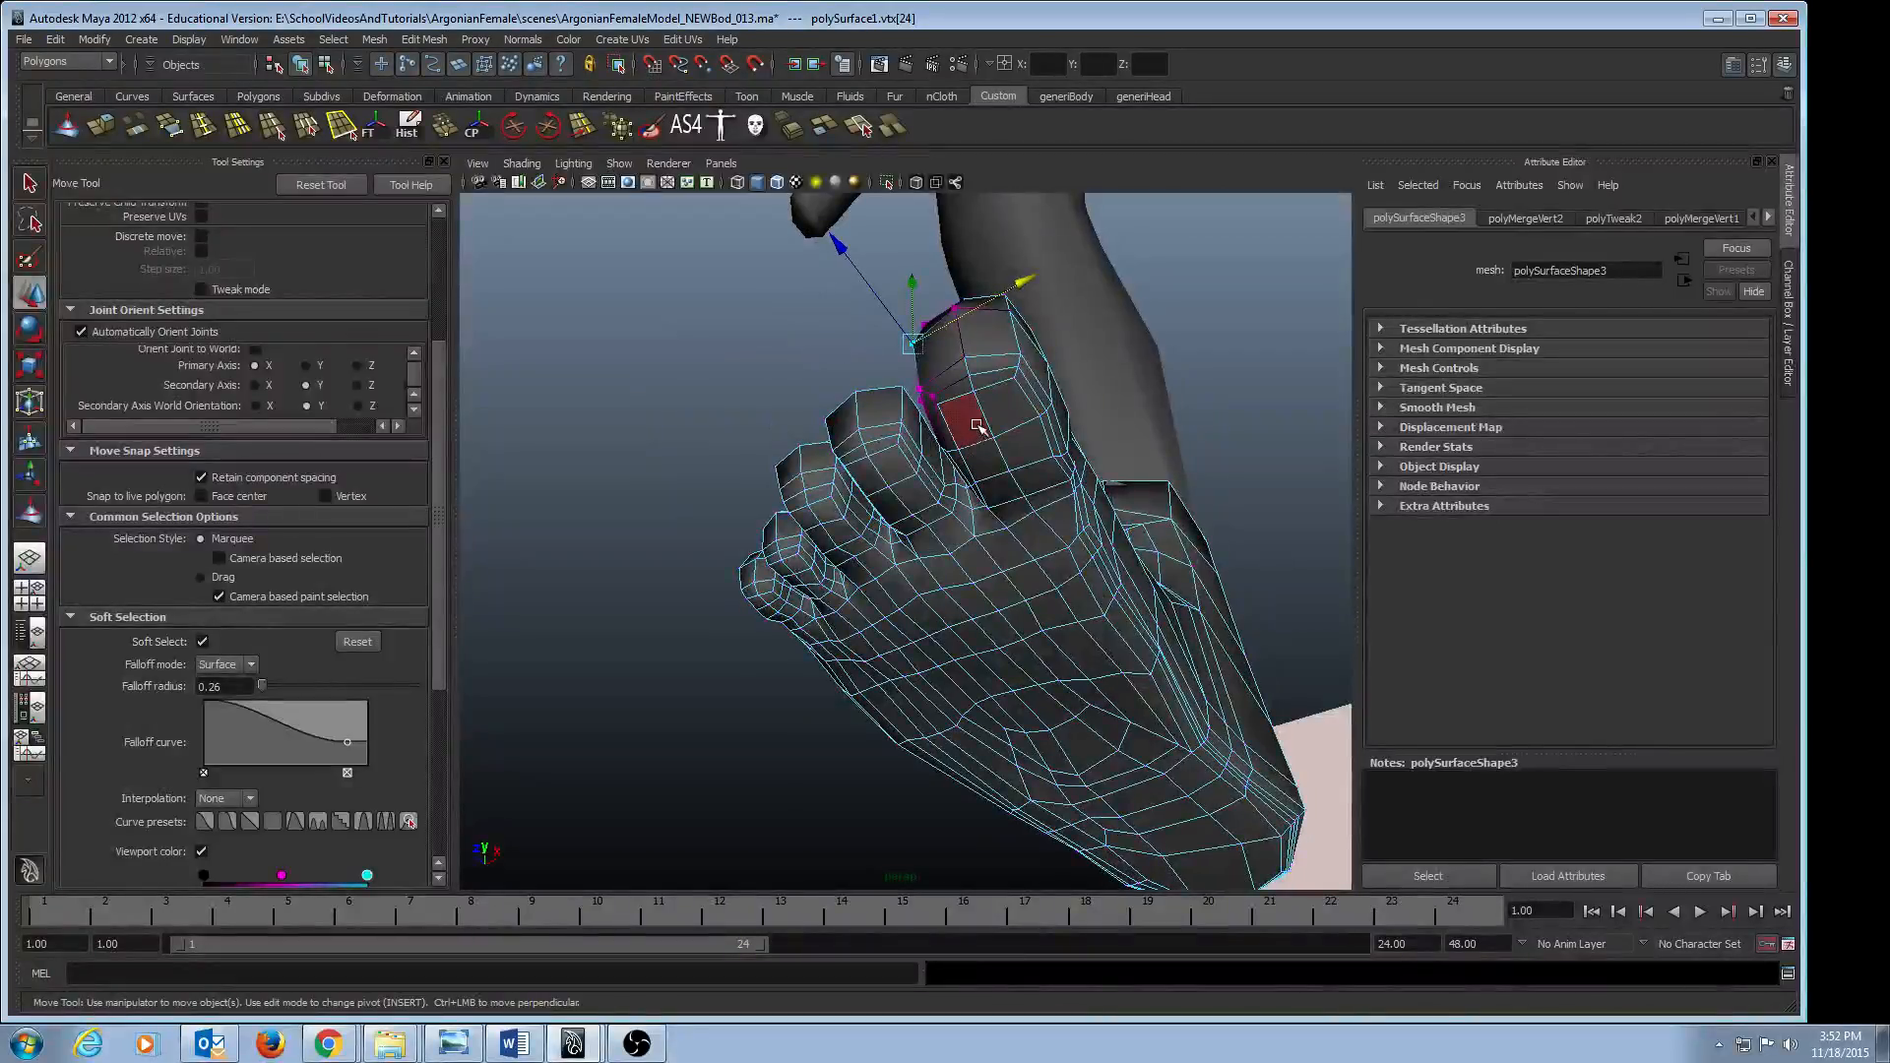
- Select the underside faces of the toes with soft selection off and lower them slightly
{"action": "left_click", "coordinate": [978, 425]}
{"action": "key", "text": "q"}
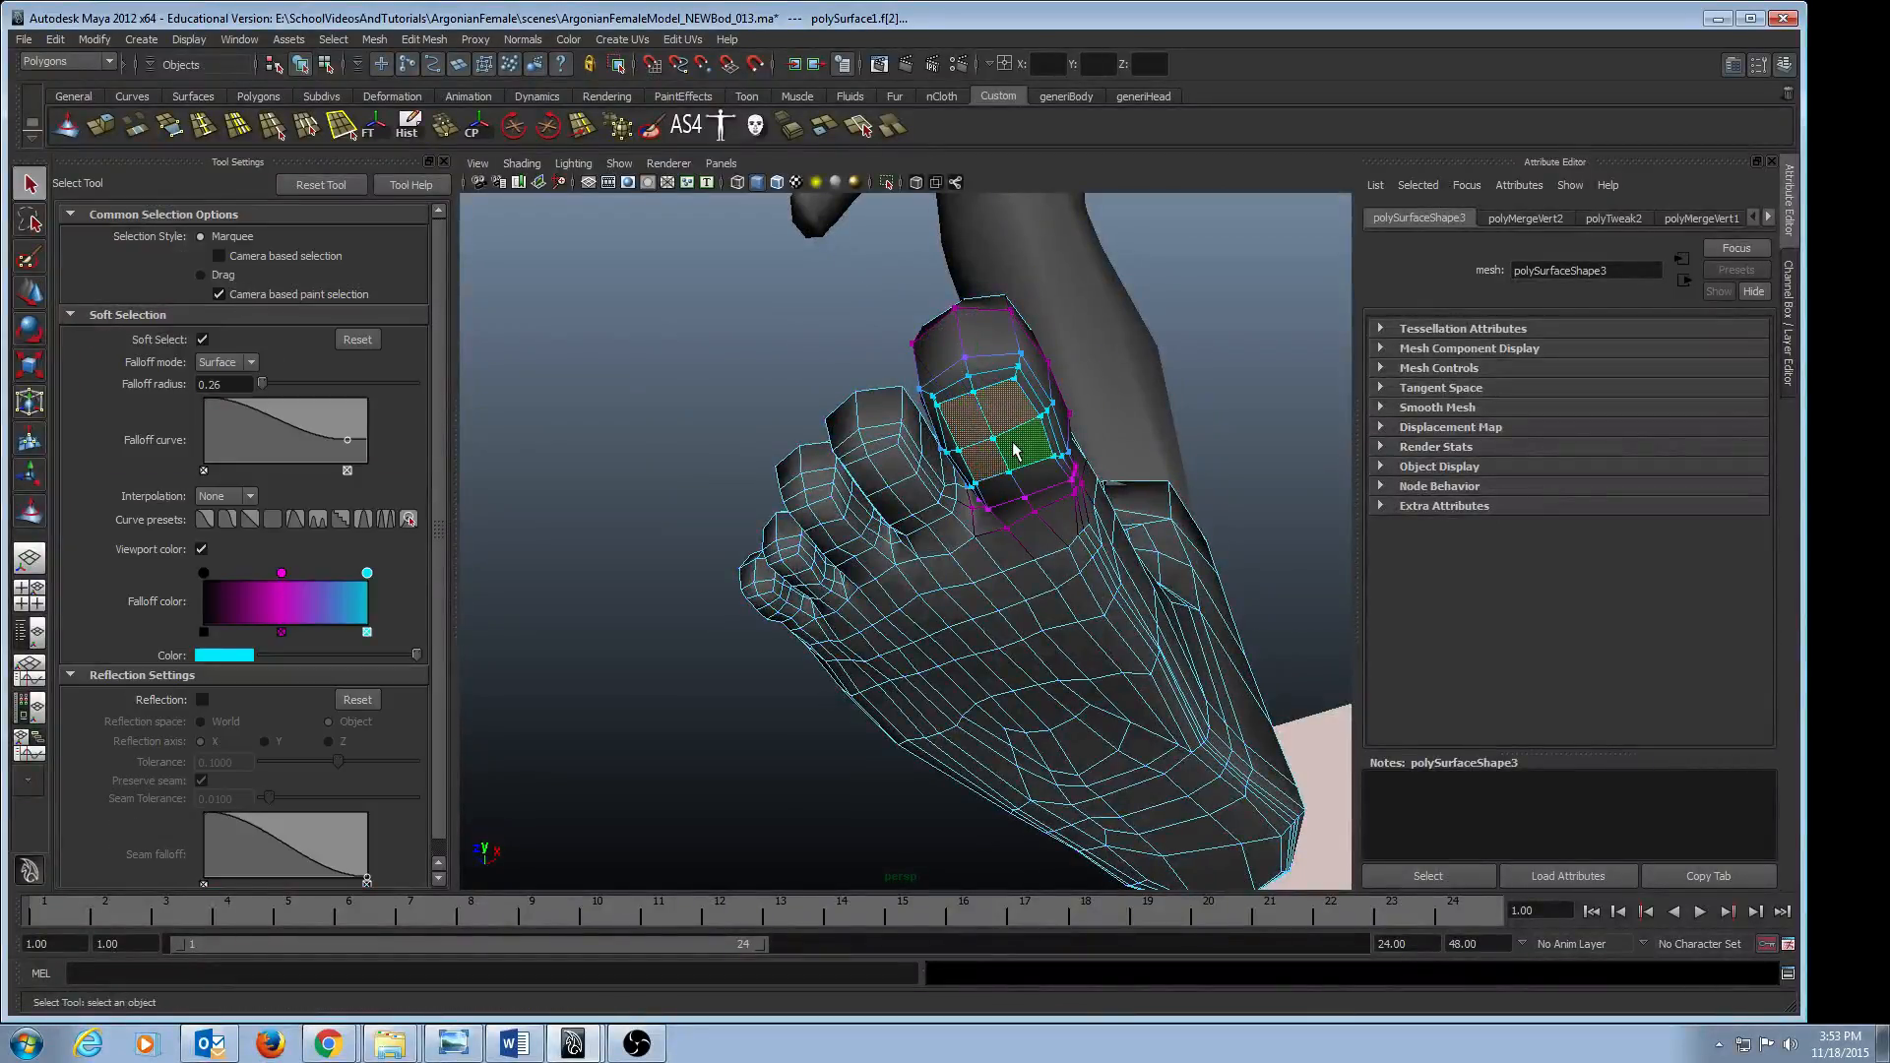
{"action": "key", "text": "b"}
{"action": "left_click", "coordinate": [893, 477], "text": "shift"}
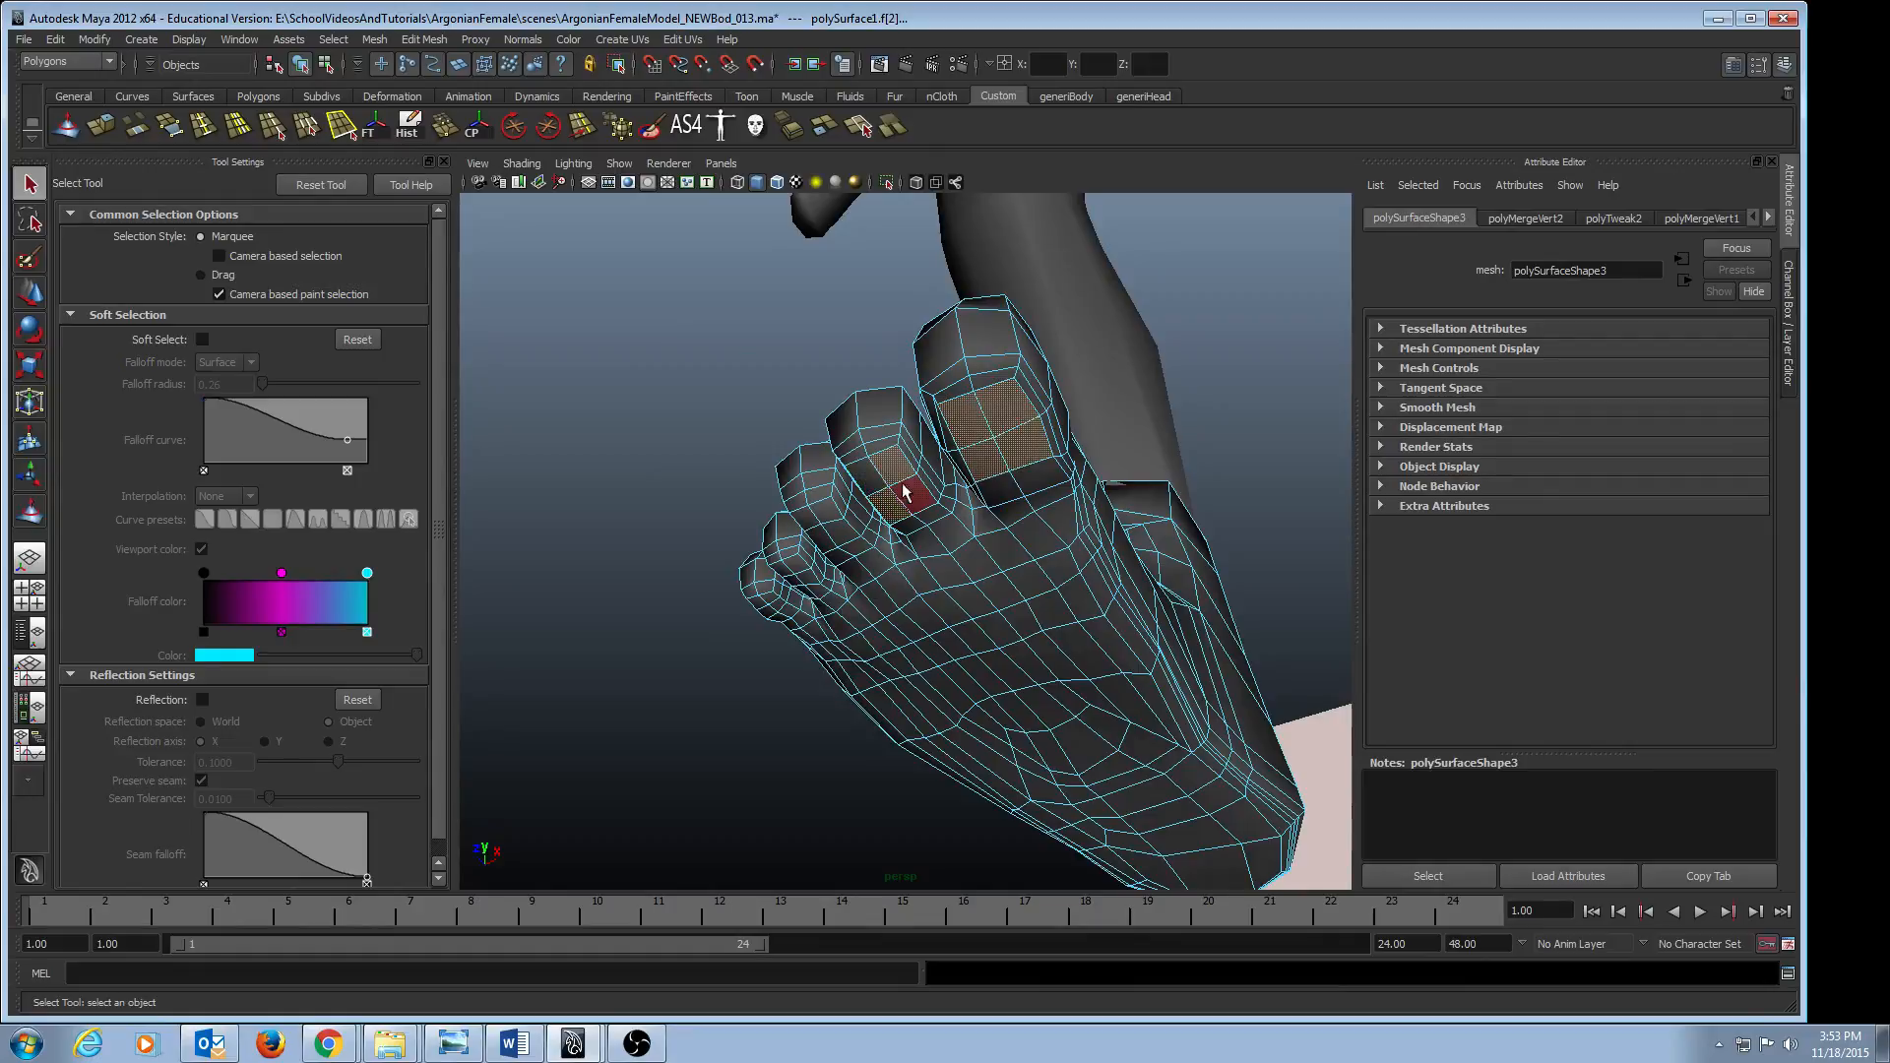
{"action": "left_click_drag", "start_coordinate": [896, 487], "coordinate": [973, 500], "text": "alt"}
{"action": "key", "text": "w"}
{"action": "left_click_drag", "start_coordinate": [1007, 425], "coordinate": [1006, 431]}
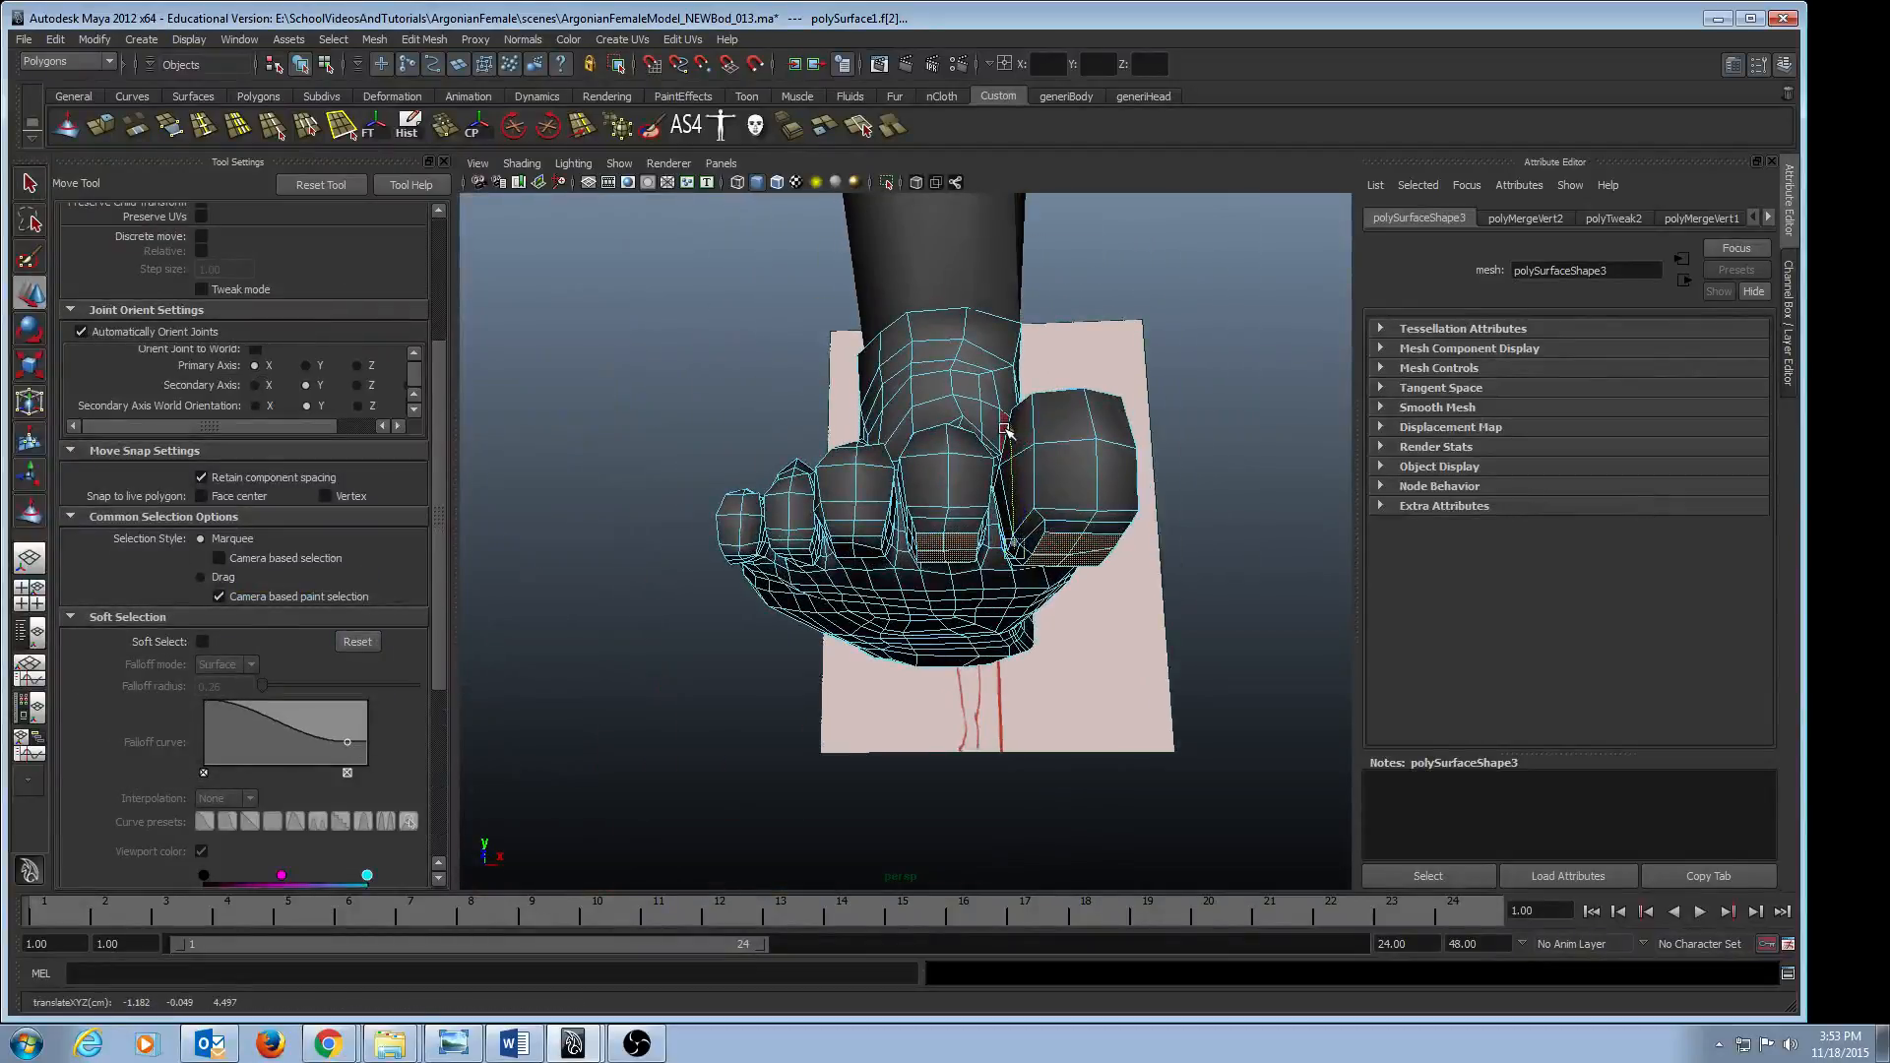
- Scale the selected toe underside faces vertically to flatten them
{"action": "left_click_drag", "start_coordinate": [922, 489], "coordinate": [987, 534], "text": "alt"}
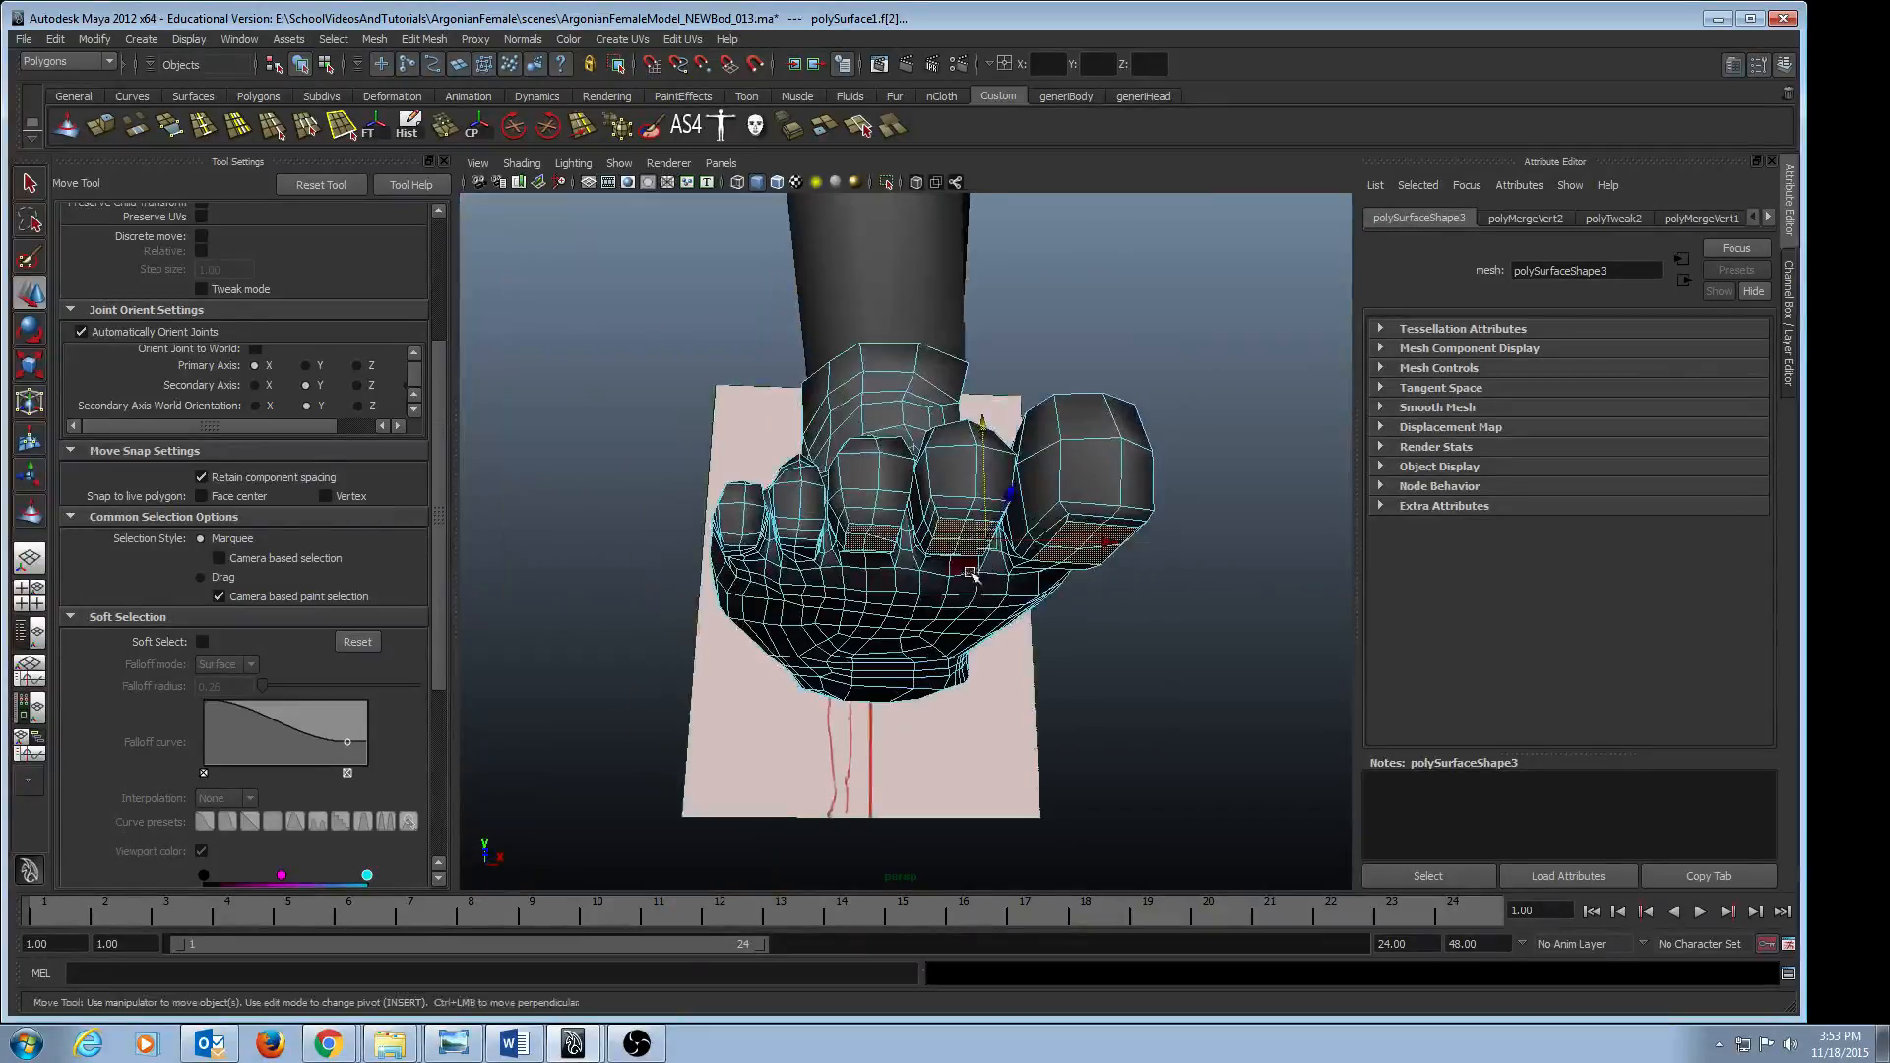
{"action": "key", "text": "r"}
{"action": "left_click_drag", "start_coordinate": [981, 384], "coordinate": [982, 459]}
{"action": "left_click_drag", "start_coordinate": [945, 471], "coordinate": [983, 457], "text": "alt"}
{"action": "key", "text": "w"}
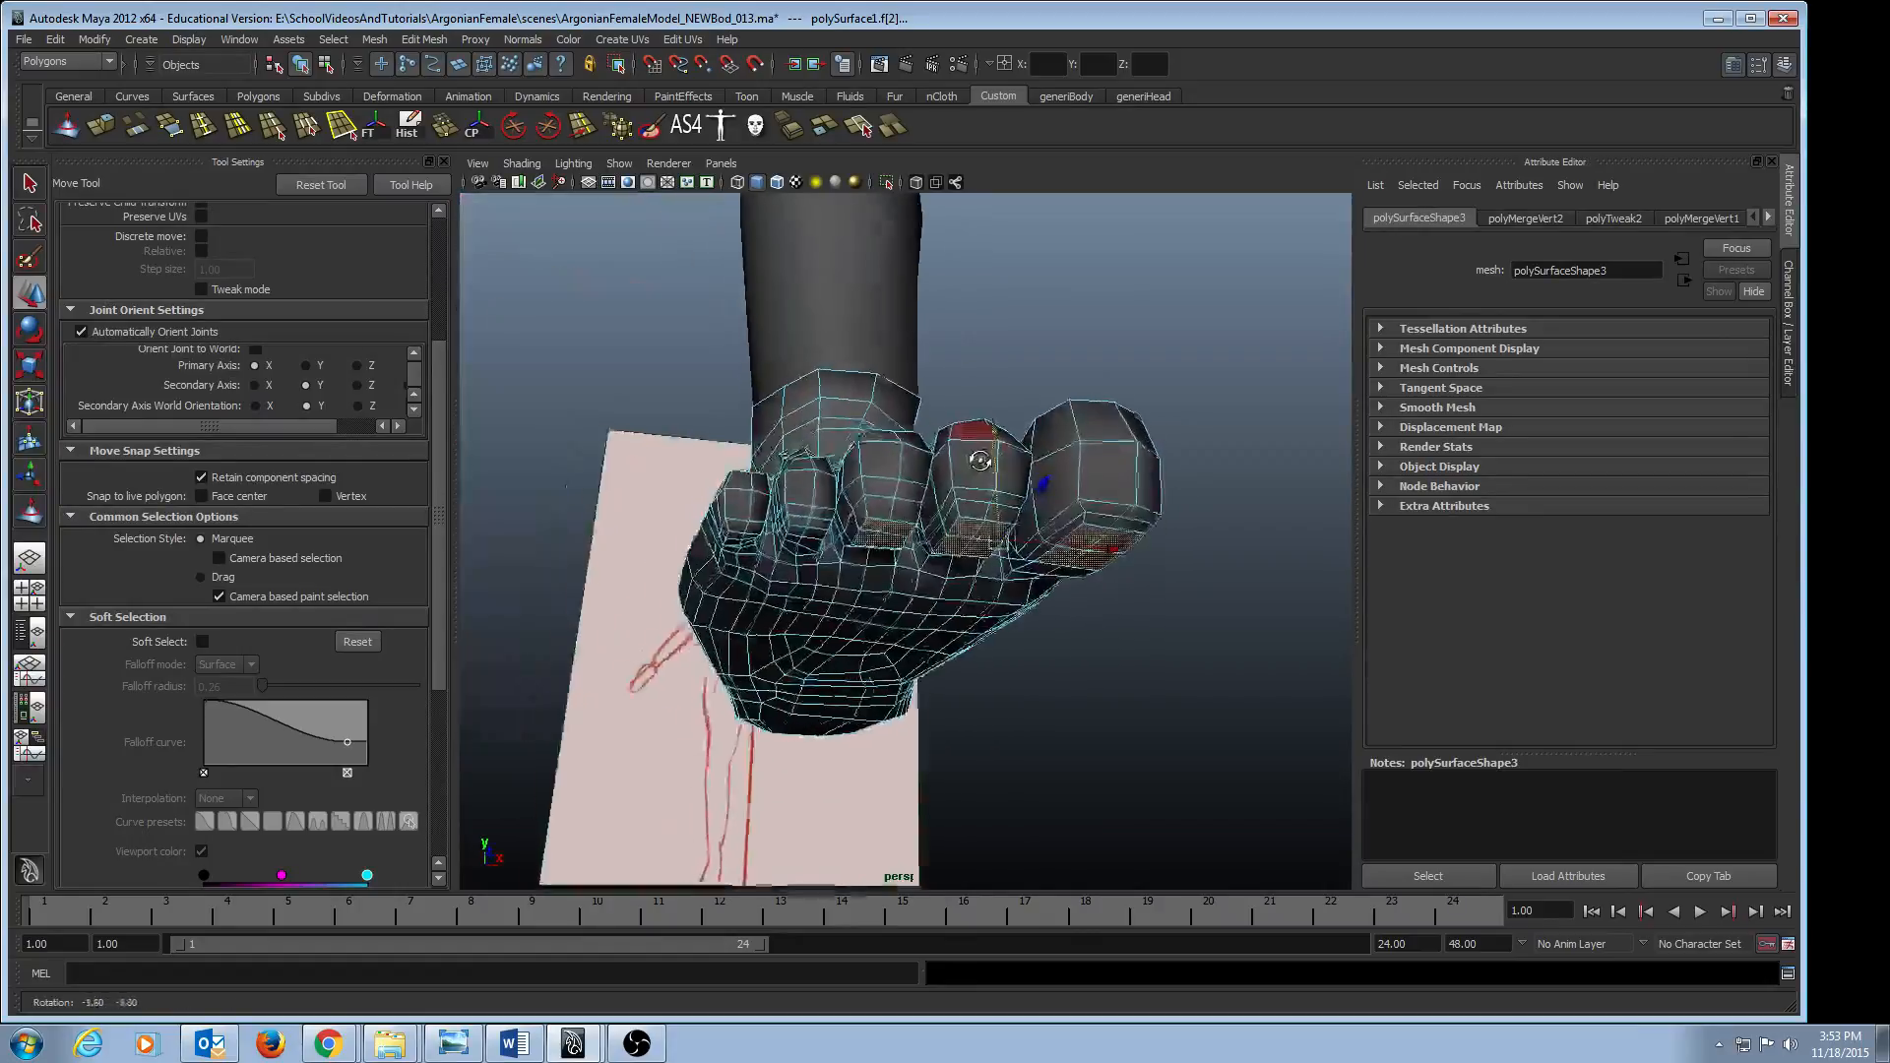
- Inspect the foot from the front and side, and select the whole foot mesh
{"action": "right_click_drag", "start_coordinate": [984, 458], "coordinate": [1007, 533], "text": "alt"}
{"action": "left_click_drag", "start_coordinate": [1008, 533], "coordinate": [1042, 508], "text": "alt"}
{"action": "right_click_drag", "start_coordinate": [1042, 508], "coordinate": [734, 491], "text": "alt"}
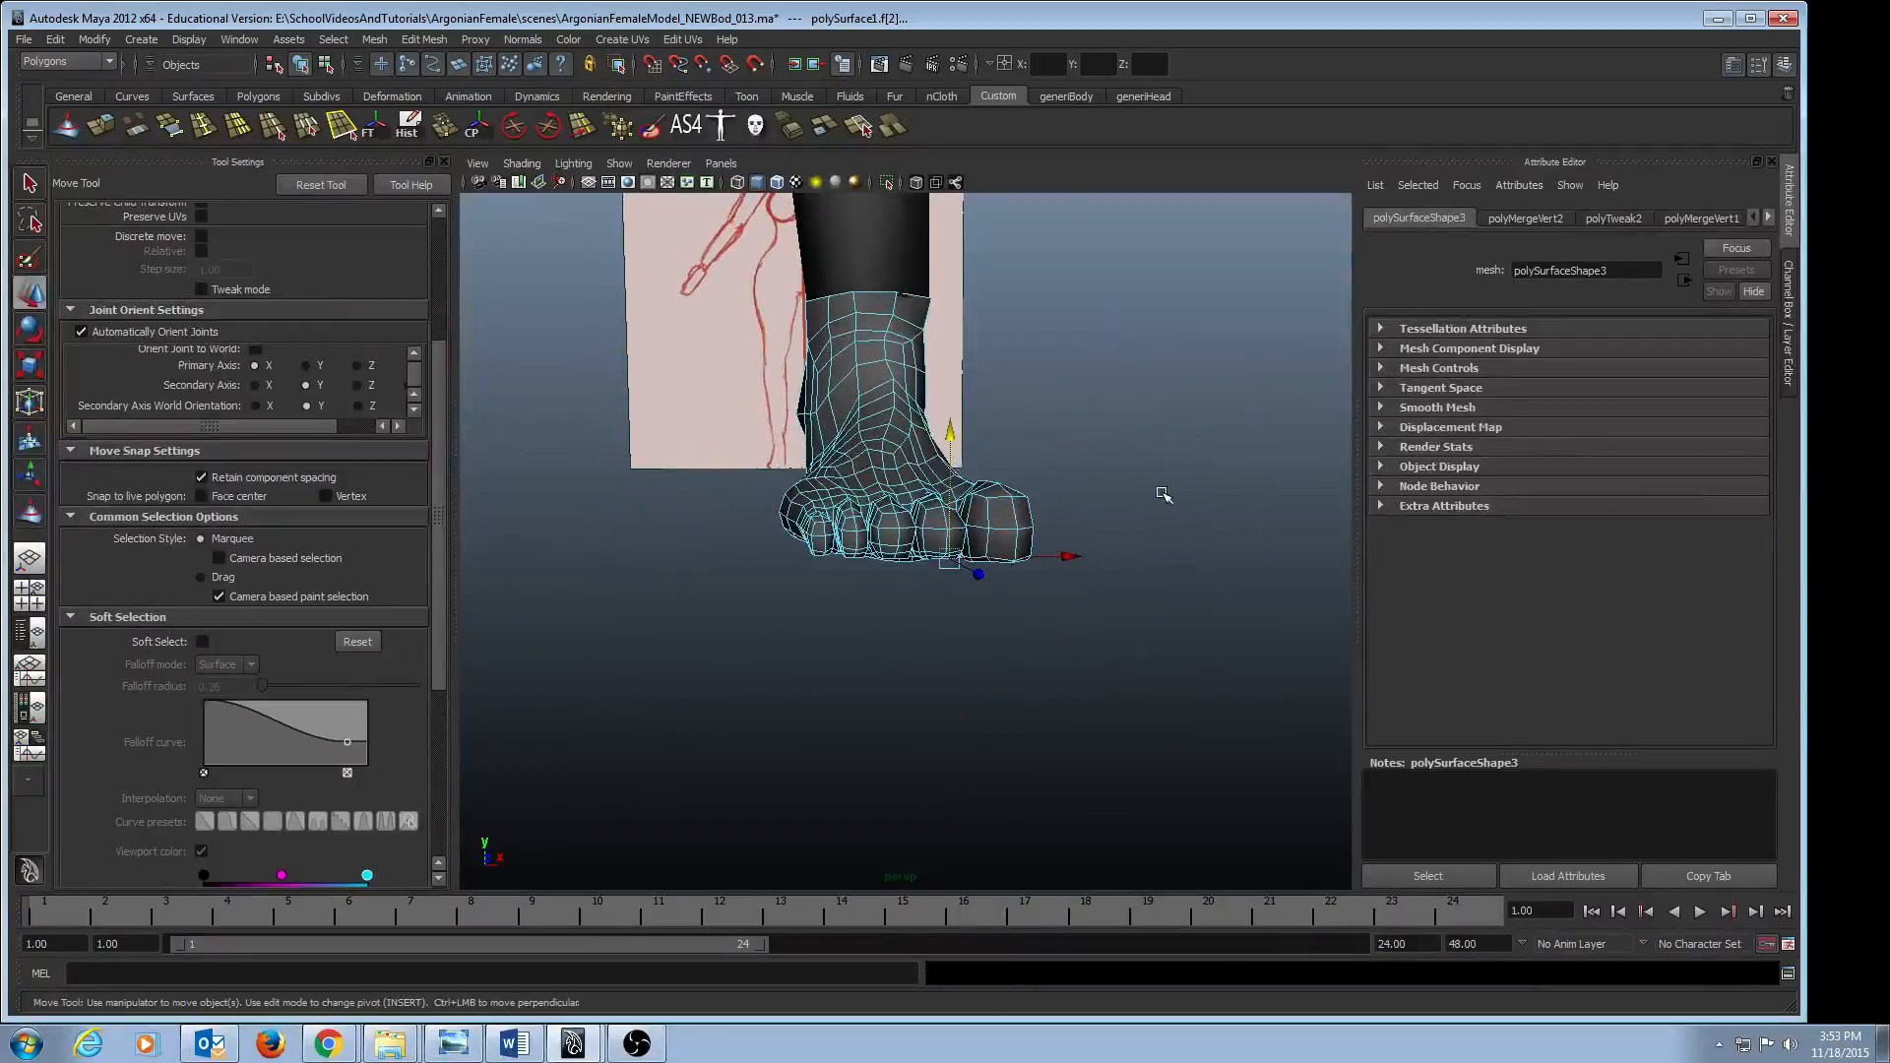
{"action": "left_click_drag", "start_coordinate": [1161, 489], "coordinate": [1024, 477], "text": "alt"}
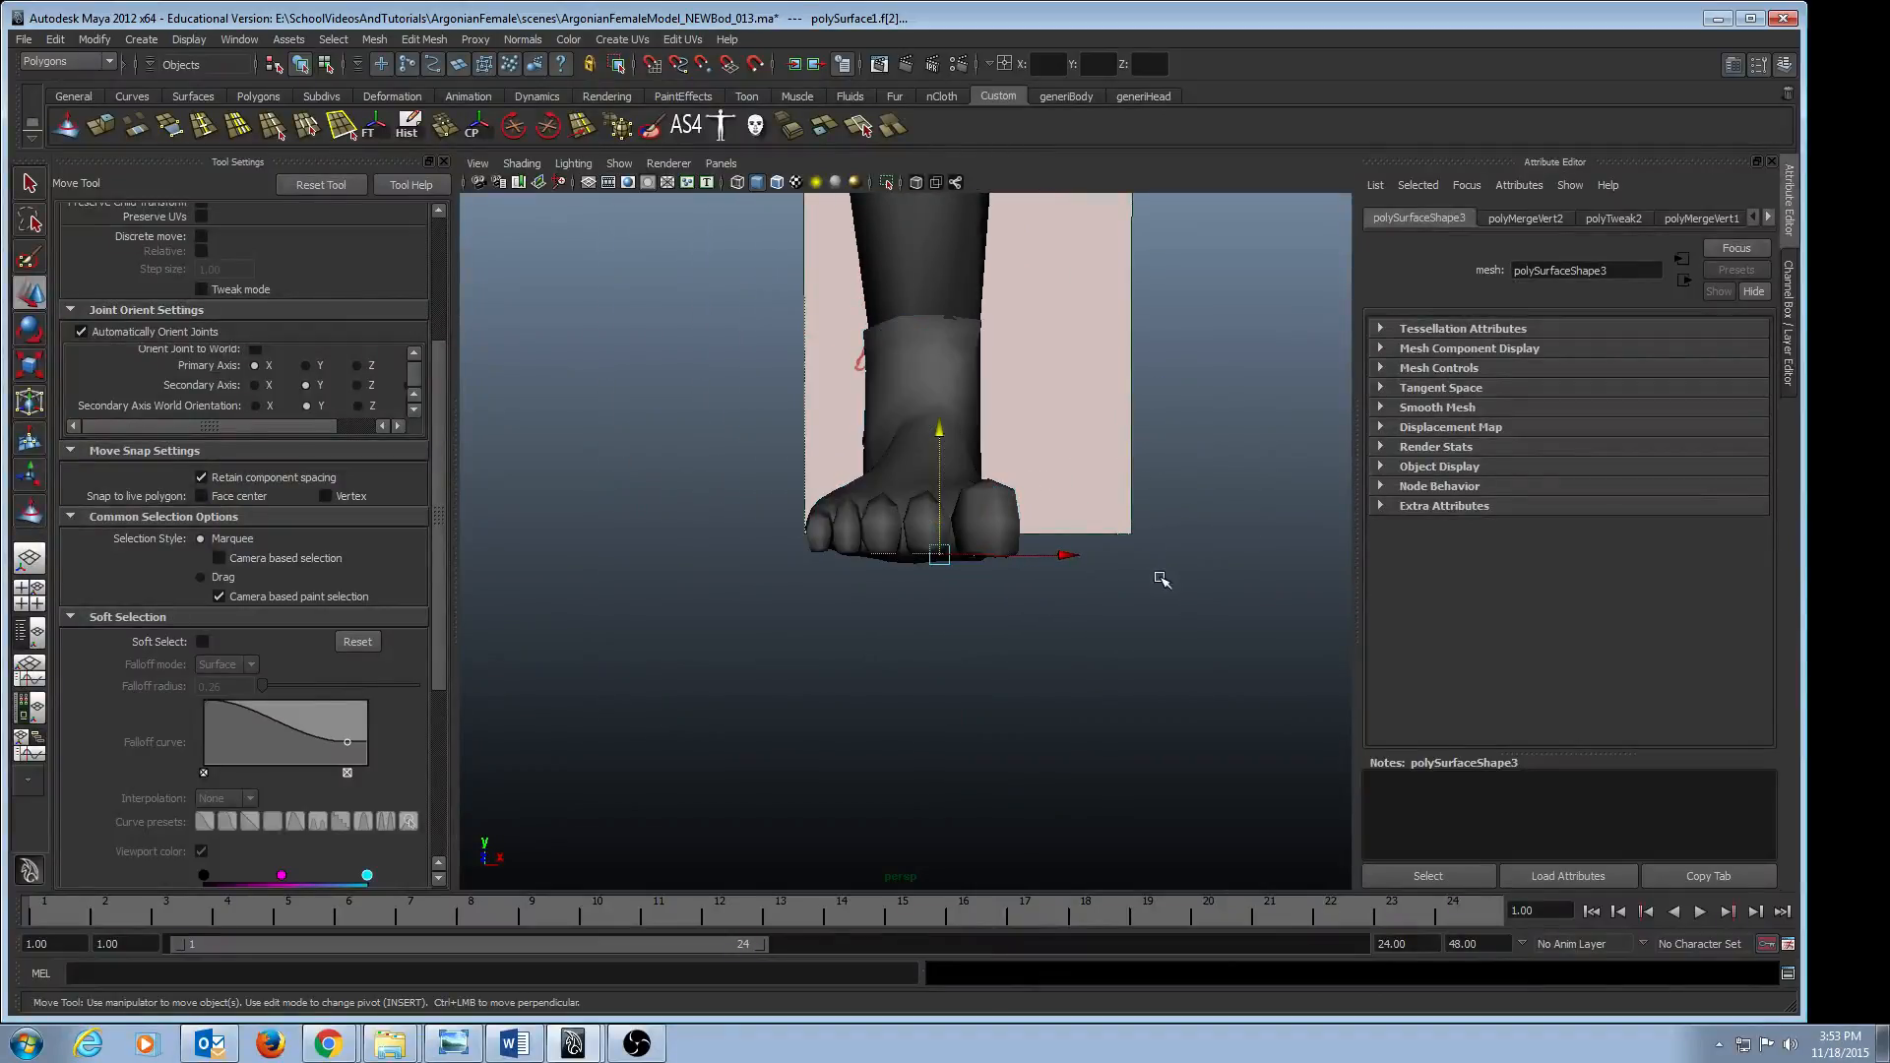
{"action": "left_click_drag", "start_coordinate": [1162, 580], "coordinate": [949, 582], "text": "alt"}
{"action": "left_click", "coordinate": [1066, 563]}
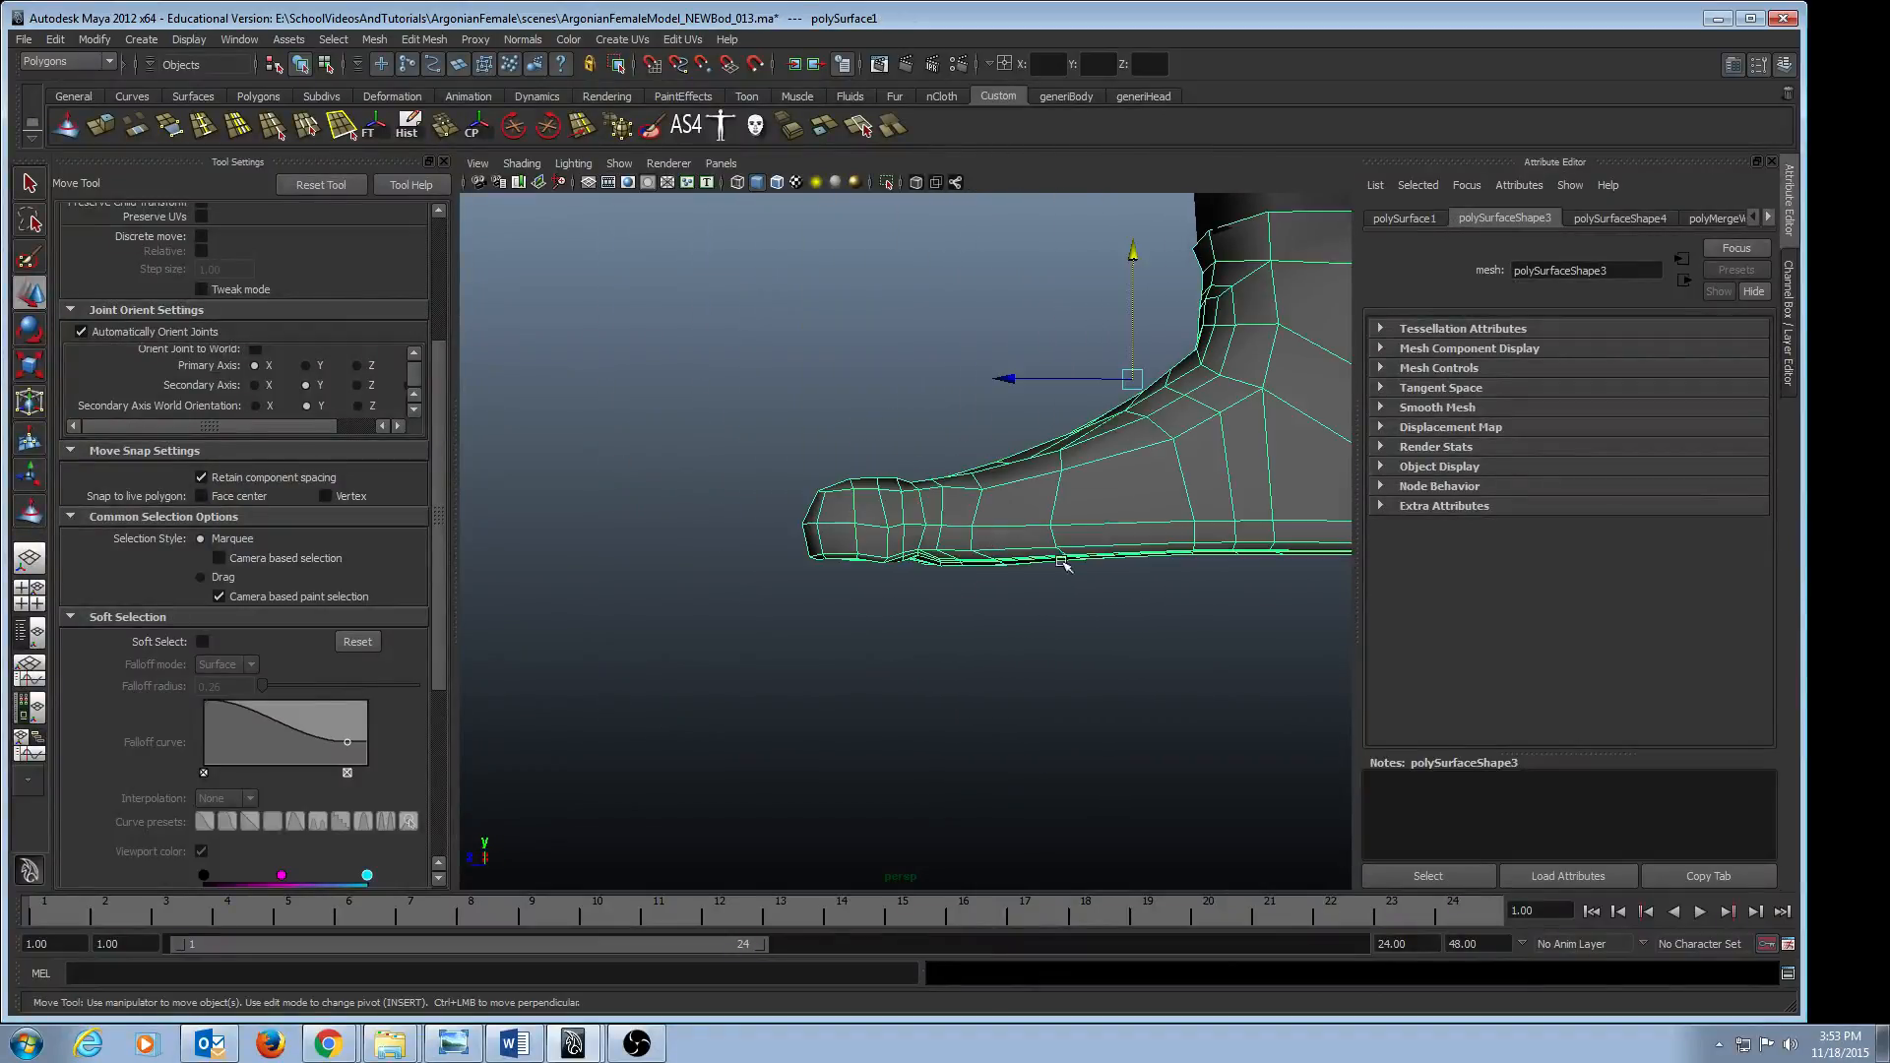
- Select a vertex above the sole at the inner mid-foot, widen the soft selection falloff radius to 0.88, and raise the arch area
{"action": "middle_click_drag", "start_coordinate": [1064, 564], "coordinate": [883, 544], "text": "alt"}
{"action": "left_click_drag", "start_coordinate": [962, 544], "coordinate": [955, 527], "text": "alt"}
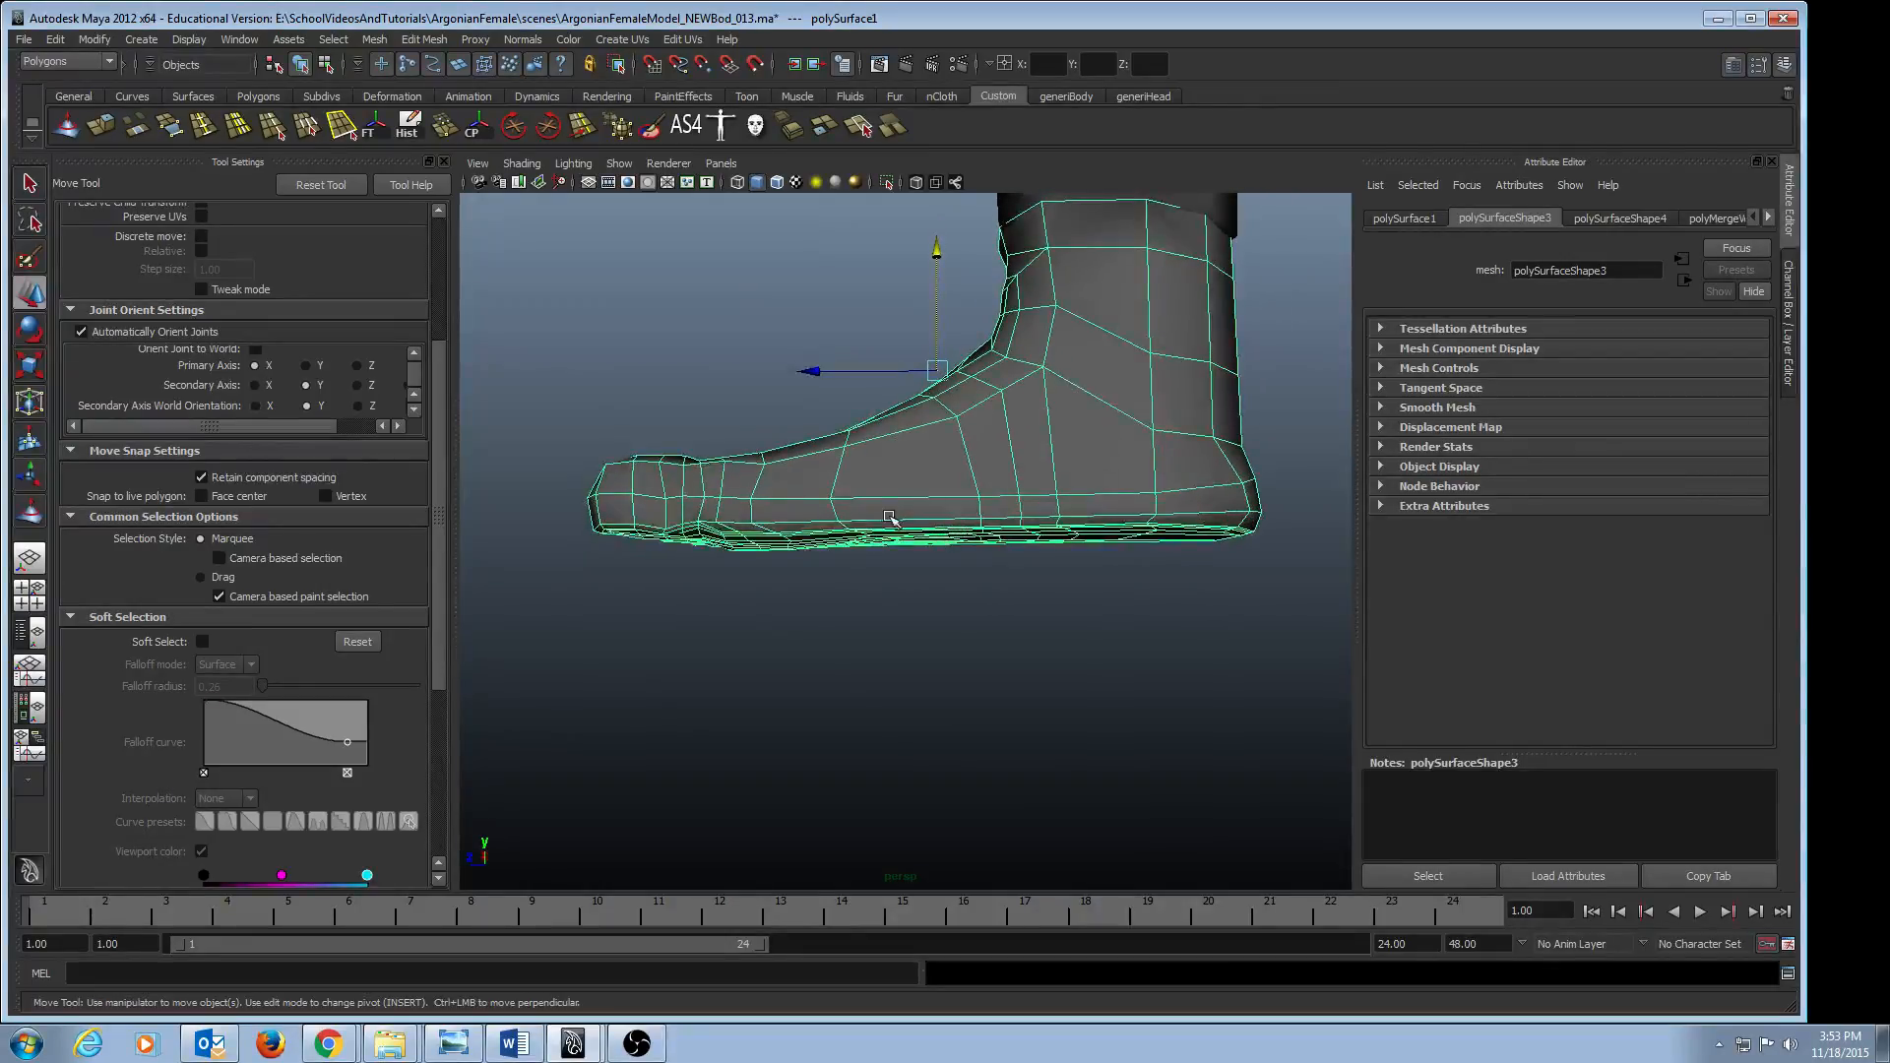
{"action": "right_click_drag", "start_coordinate": [1040, 515], "coordinate": [976, 515]}
{"action": "left_click", "coordinate": [981, 519]}
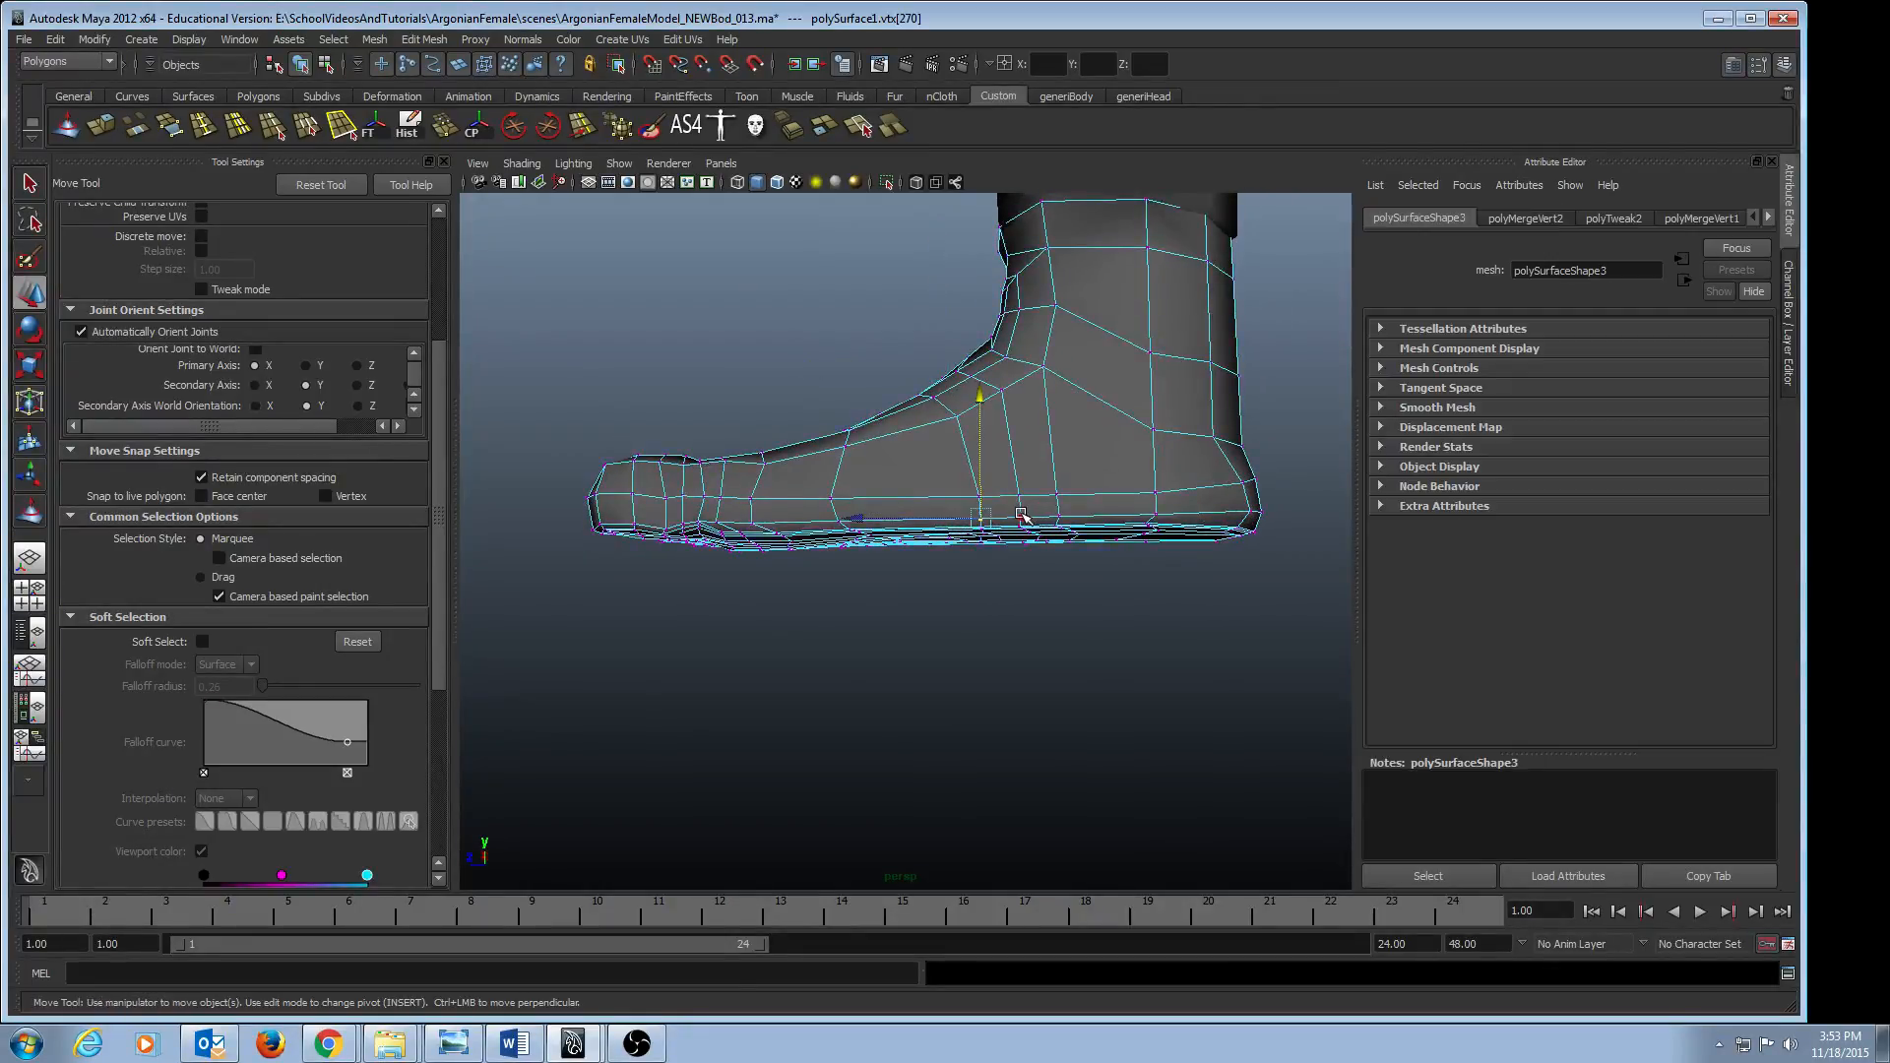
{"action": "key", "text": "b"}
{"action": "key", "text": "q"}
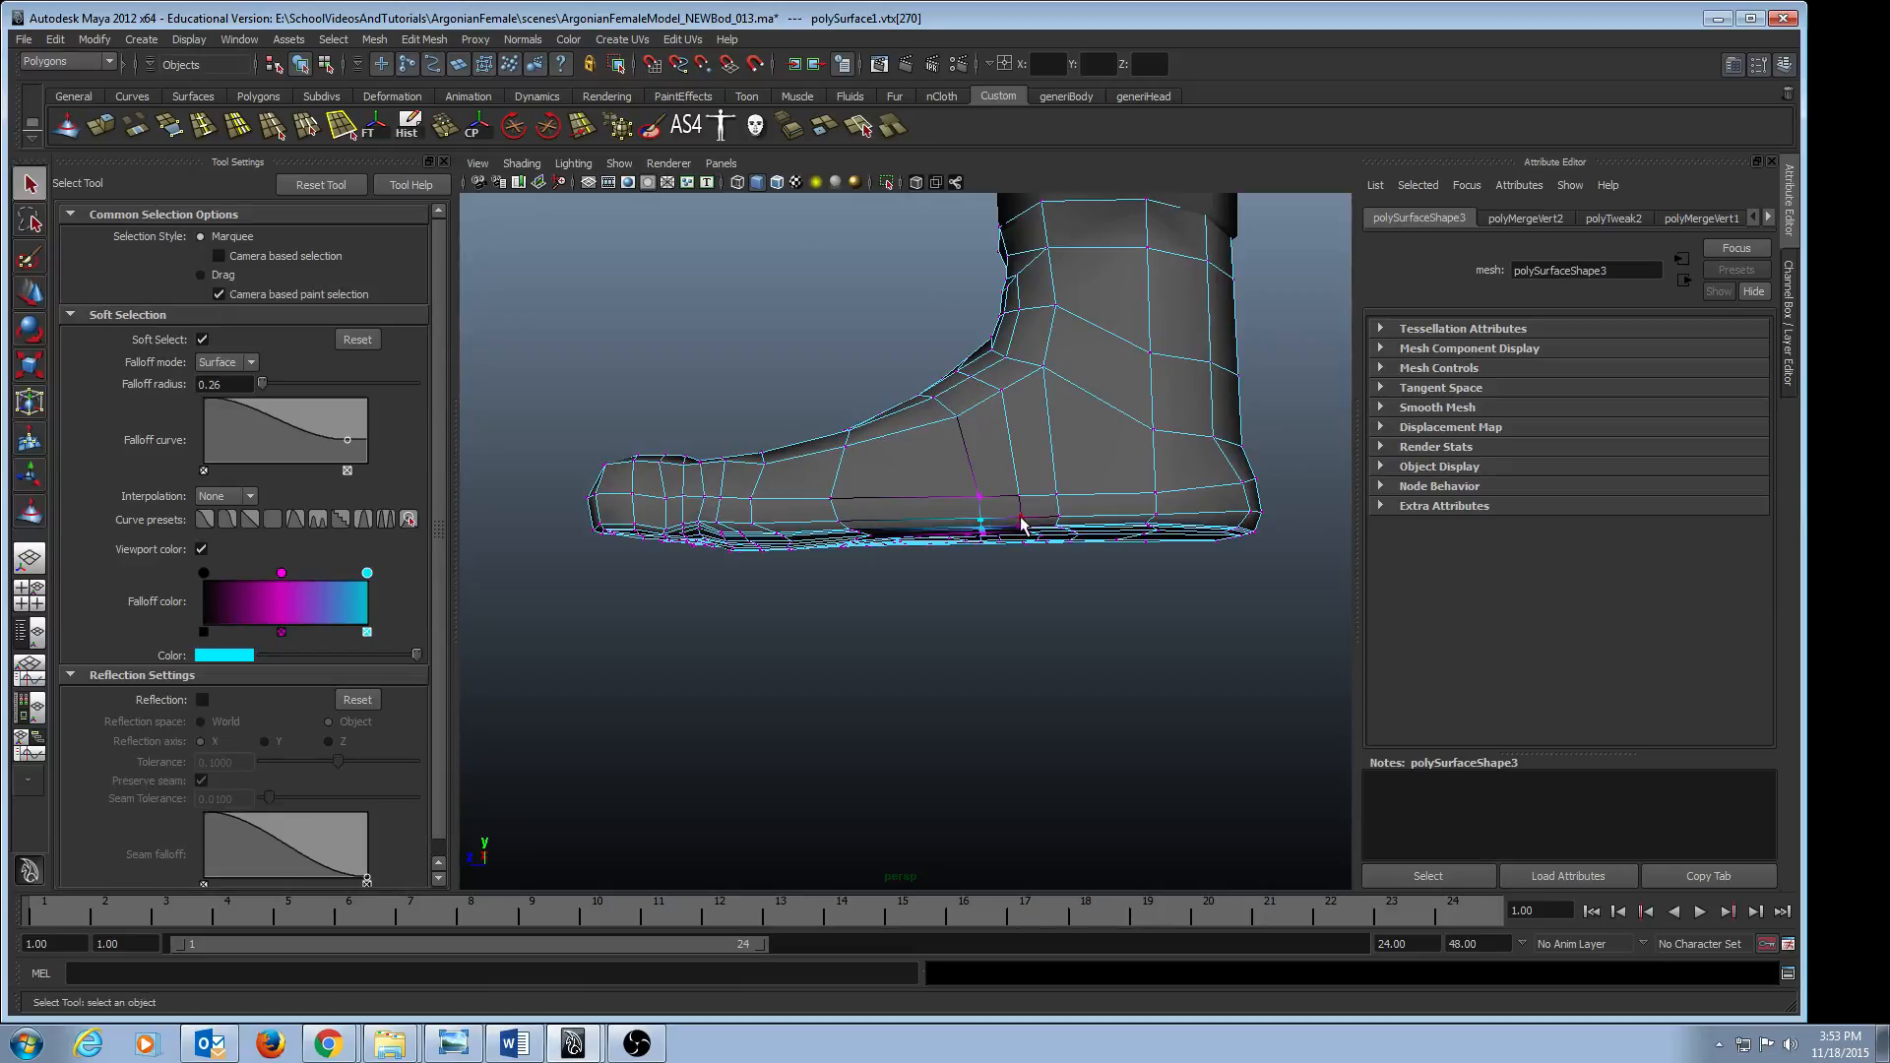
{"action": "key", "text": "b"}
{"action": "left_click_drag", "start_coordinate": [970, 515], "coordinate": [1107, 527]}
{"action": "key", "text": "w"}
{"action": "left_click_drag", "start_coordinate": [1000, 405], "coordinate": [1005, 381]}
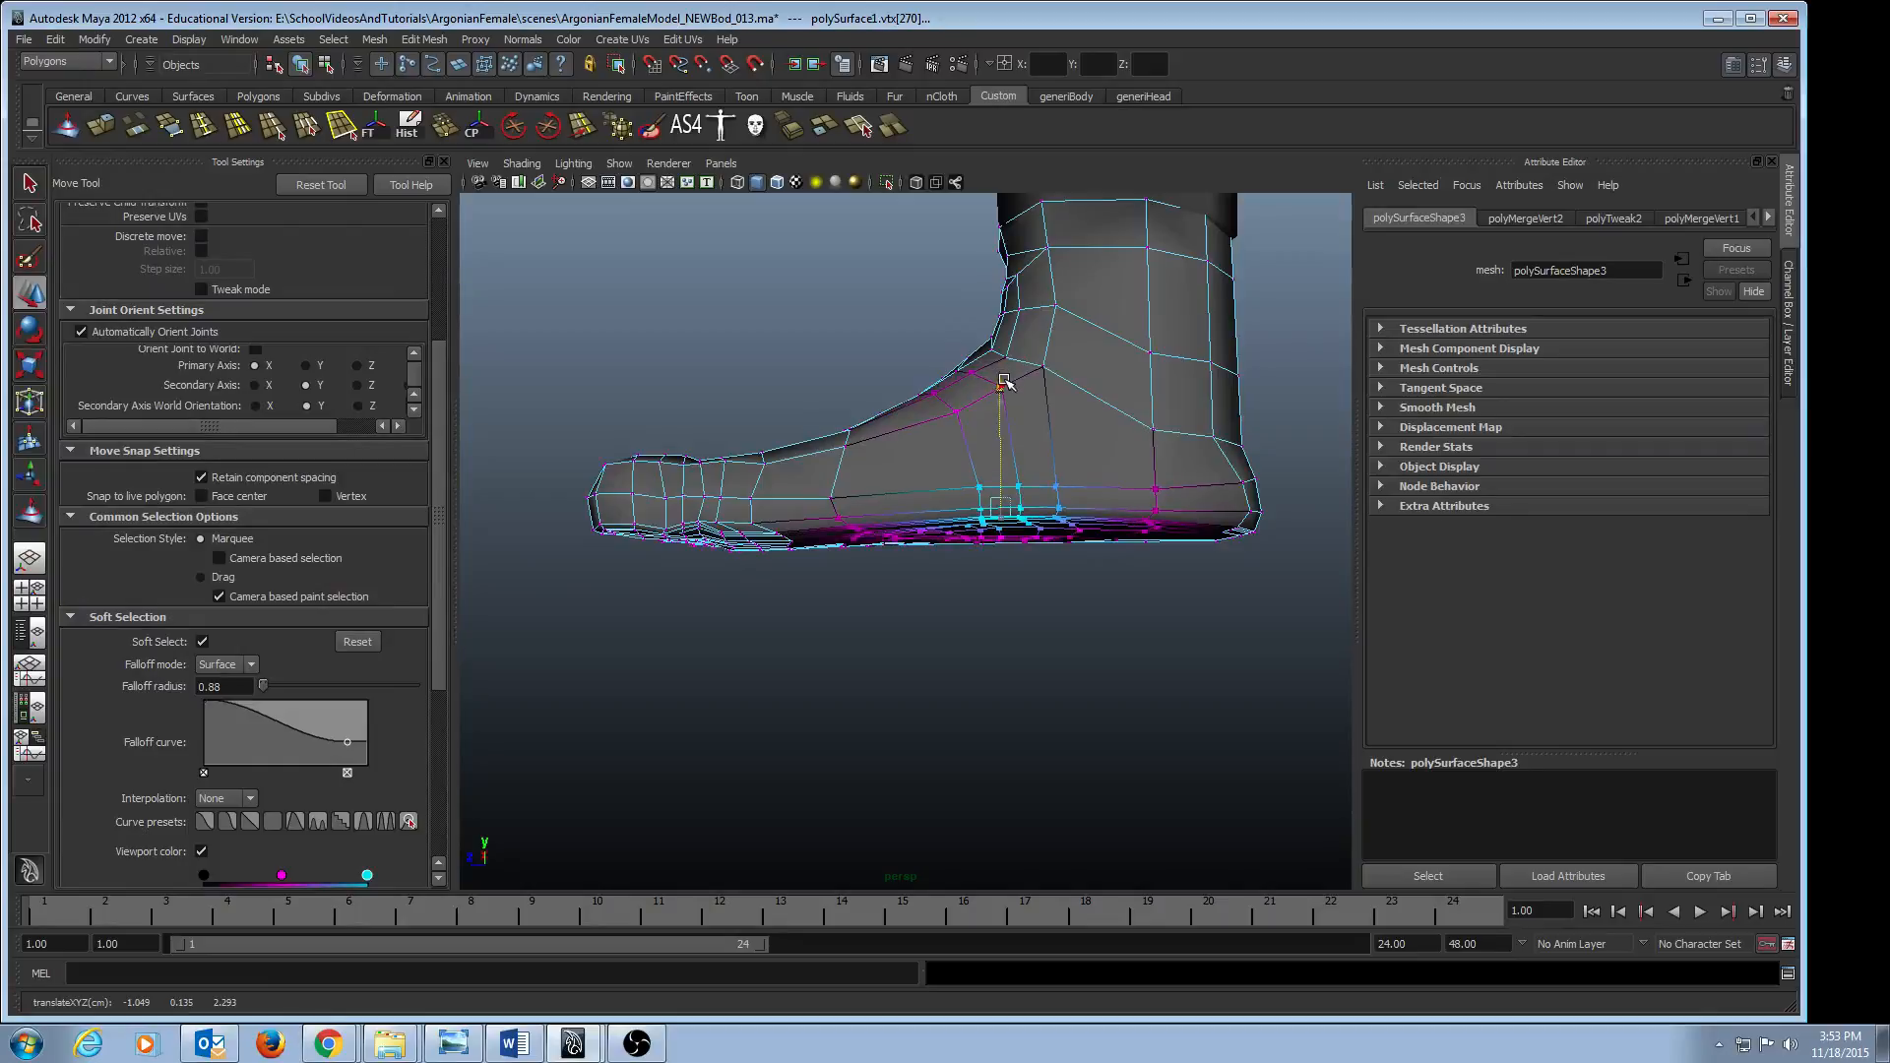
- Select the two neighbouring vertices higher on the foot's inner side above the arch and raise them slightly
{"action": "left_click", "coordinate": [978, 495]}
{"action": "left_click", "coordinate": [1023, 495], "text": "shift"}
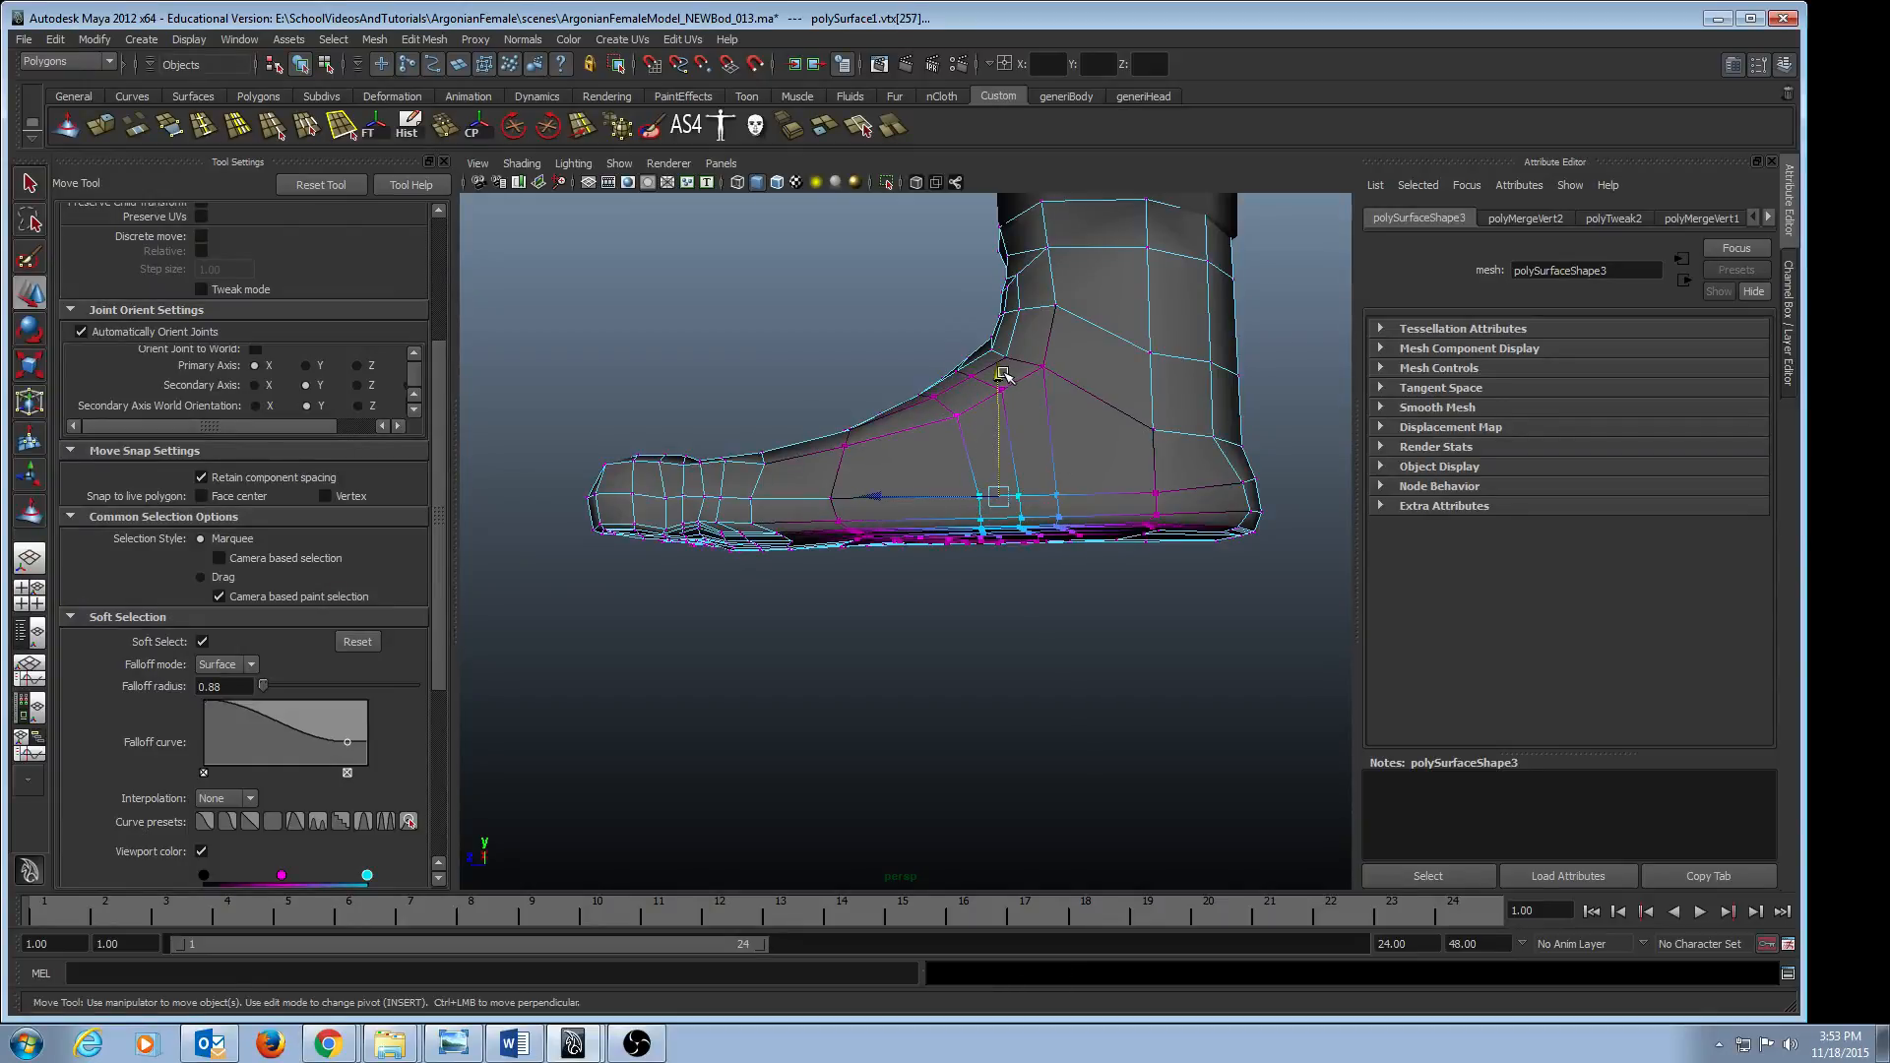
{"action": "left_click_drag", "start_coordinate": [1002, 374], "coordinate": [1000, 365]}
- Select neighbouring arch vertices on the sole, reduce the soft selection falloff radius to 0.27, and adjust their height slightly
{"action": "left_click_drag", "start_coordinate": [1006, 598], "coordinate": [1072, 711], "text": "alt"}
{"action": "left_click", "coordinate": [994, 557]}
{"action": "left_click", "coordinate": [1012, 615]}
{"action": "left_click_drag", "start_coordinate": [1051, 544], "coordinate": [1021, 553], "text": "alt"}
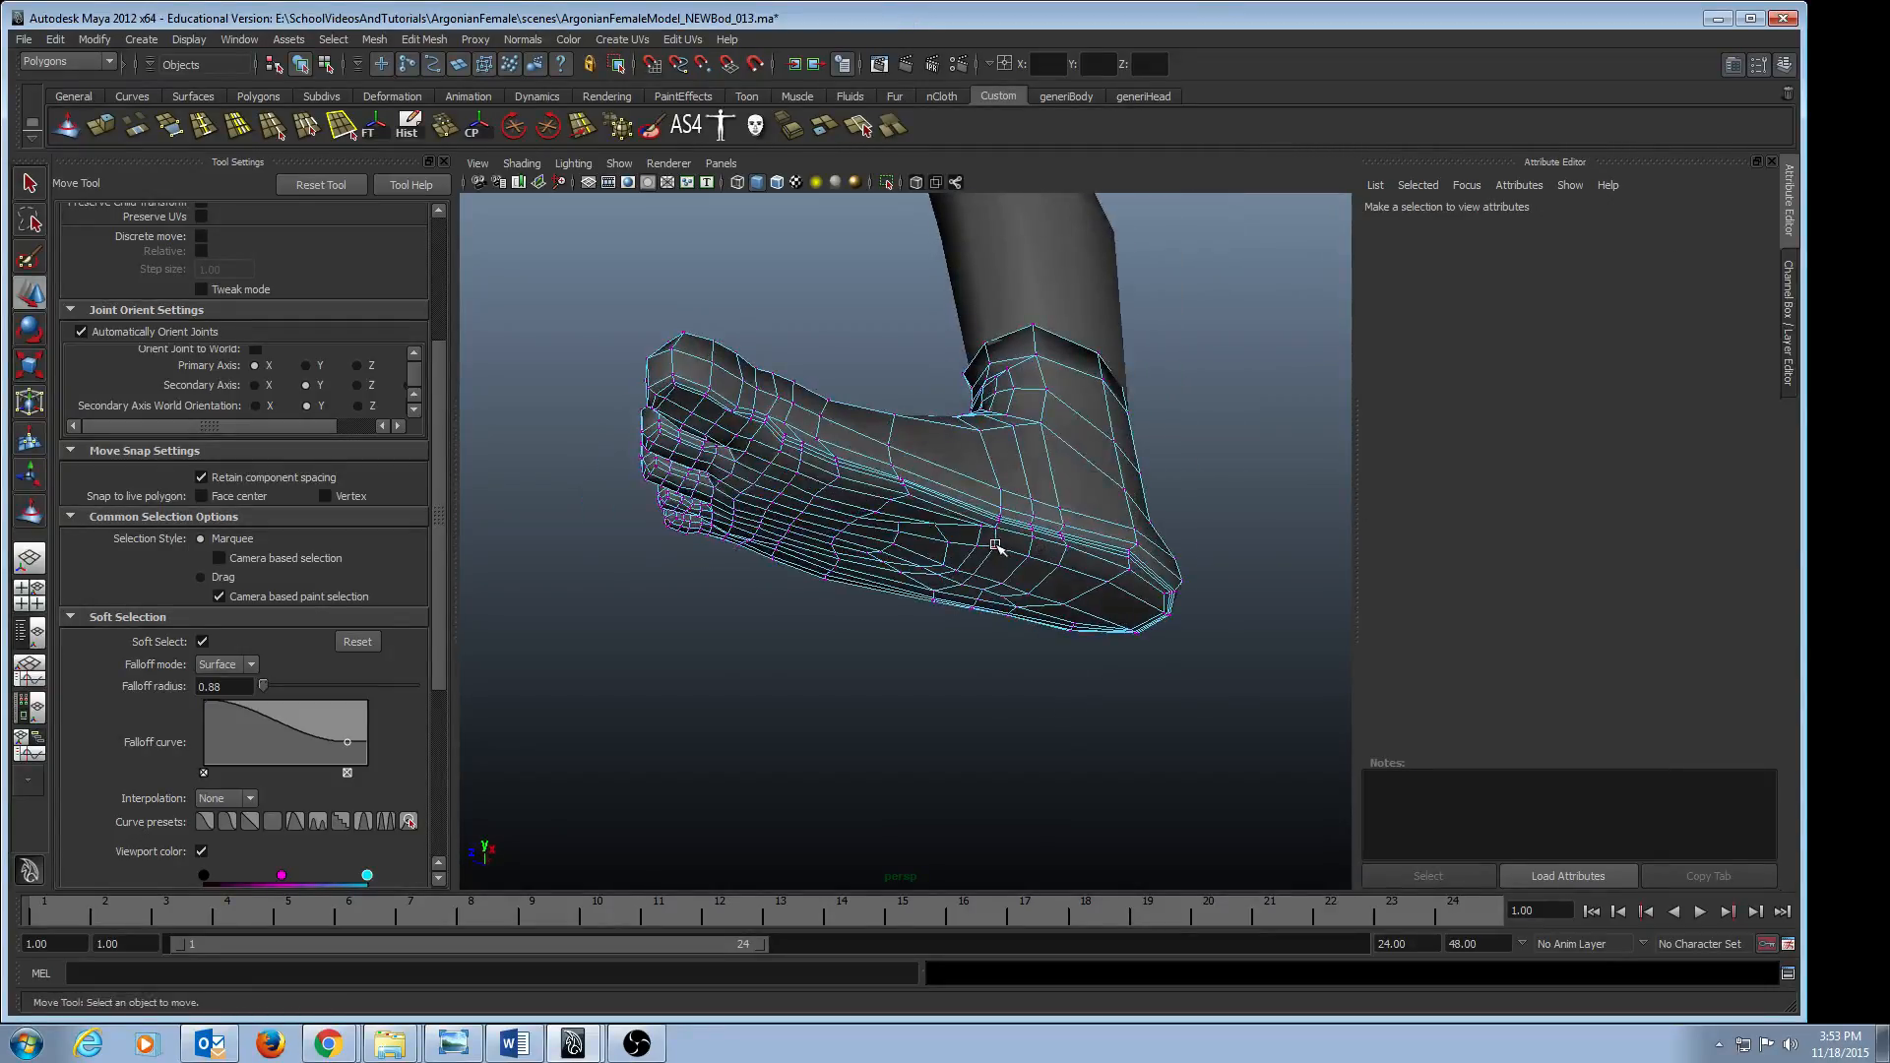
{"action": "left_click", "coordinate": [996, 547]}
{"action": "left_click", "coordinate": [1033, 558]}
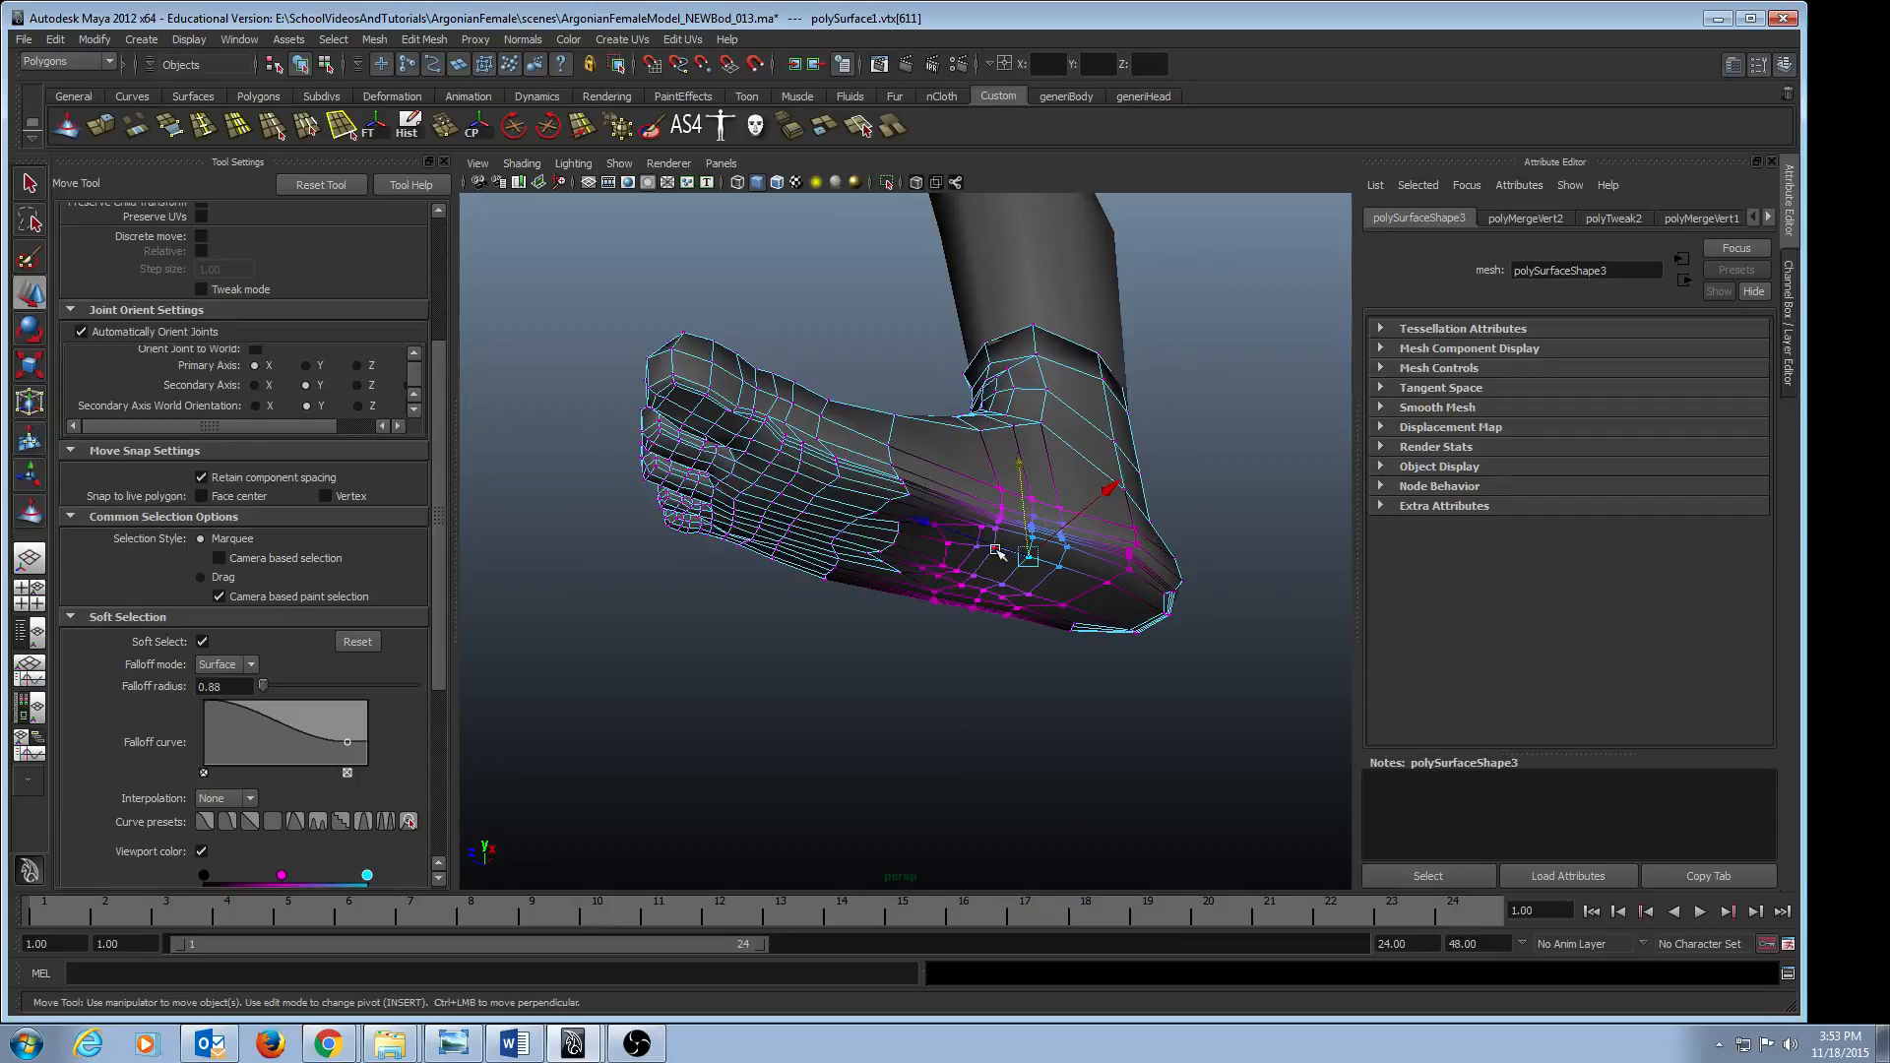
{"action": "left_click", "coordinate": [996, 550], "text": "shift"}
{"action": "key", "text": "b"}
{"action": "left_click_drag", "start_coordinate": [995, 550], "coordinate": [1030, 566]}
{"action": "left_click_drag", "start_coordinate": [1005, 465], "coordinate": [1009, 473]}
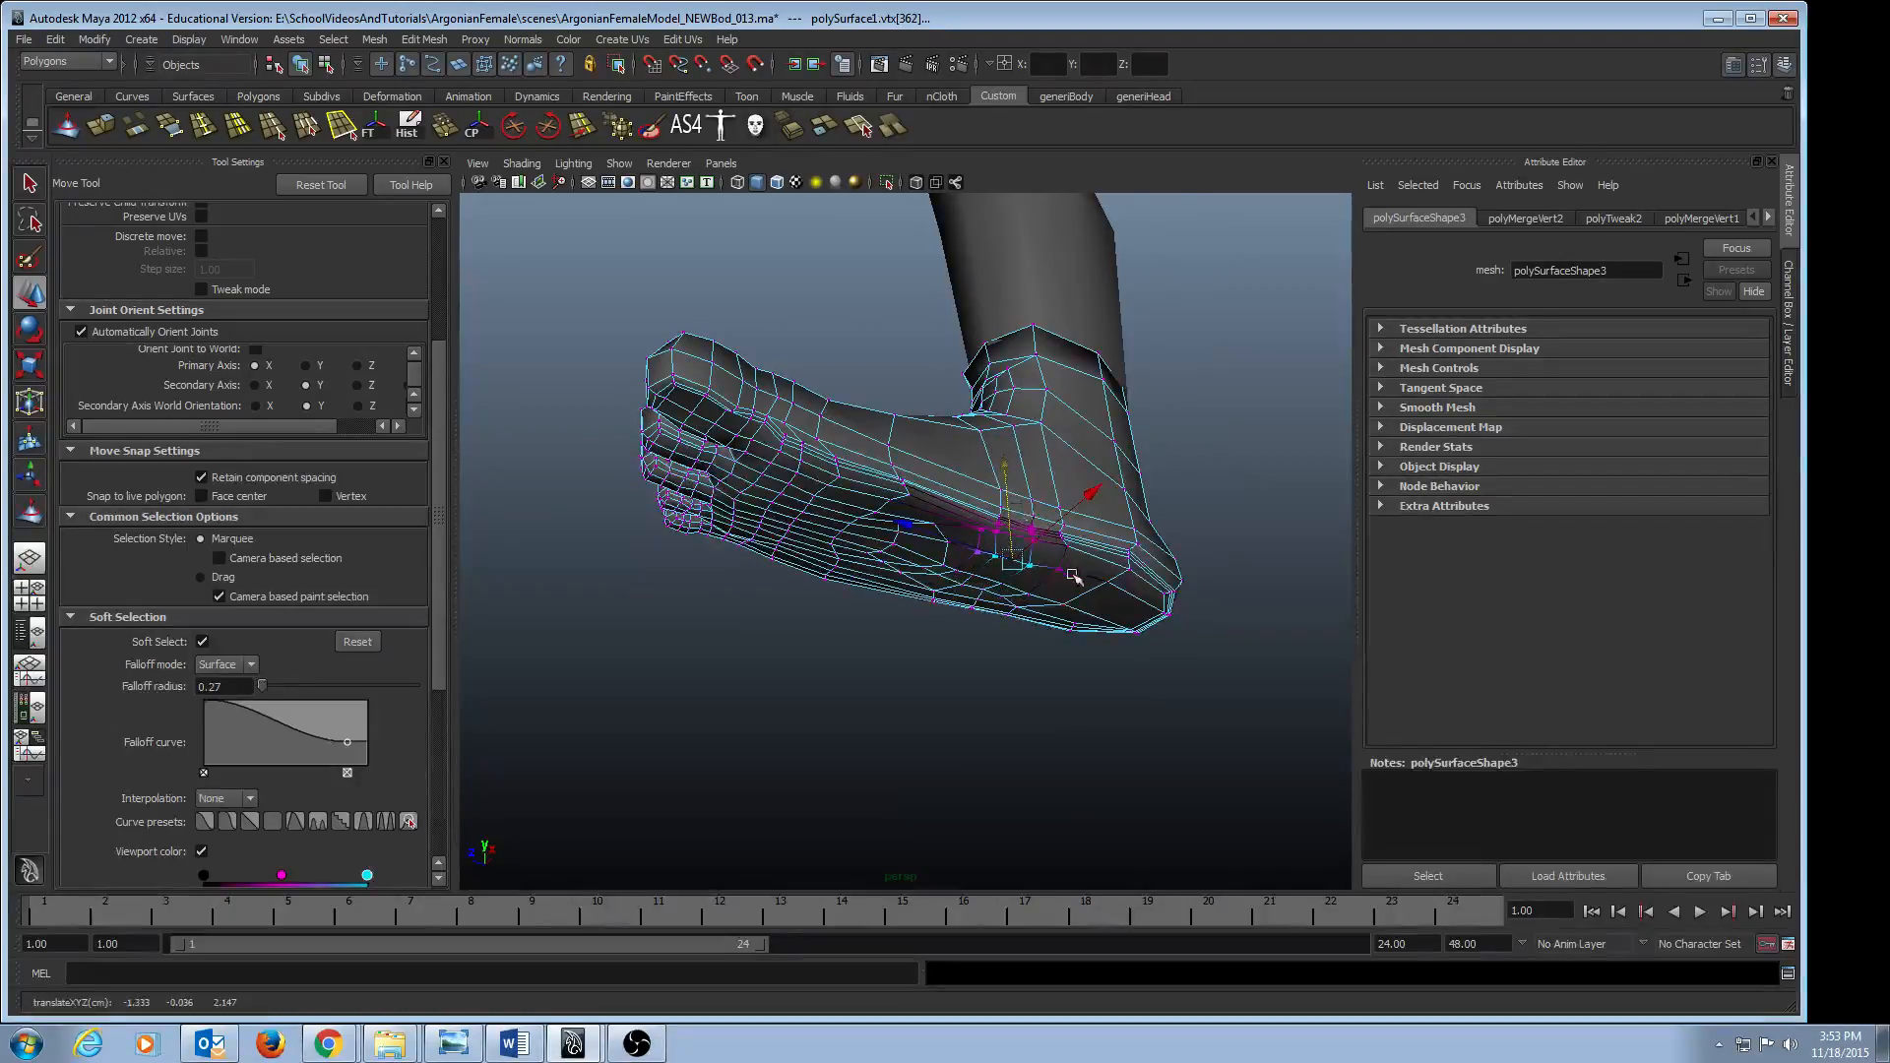
- Add two vertices farther forward on the sole to the selected arch row and shift the row vertically
{"action": "left_click_drag", "start_coordinate": [1073, 576], "coordinate": [1010, 526], "text": "alt"}
{"action": "middle_click_drag", "start_coordinate": [1003, 514], "coordinate": [953, 532]}
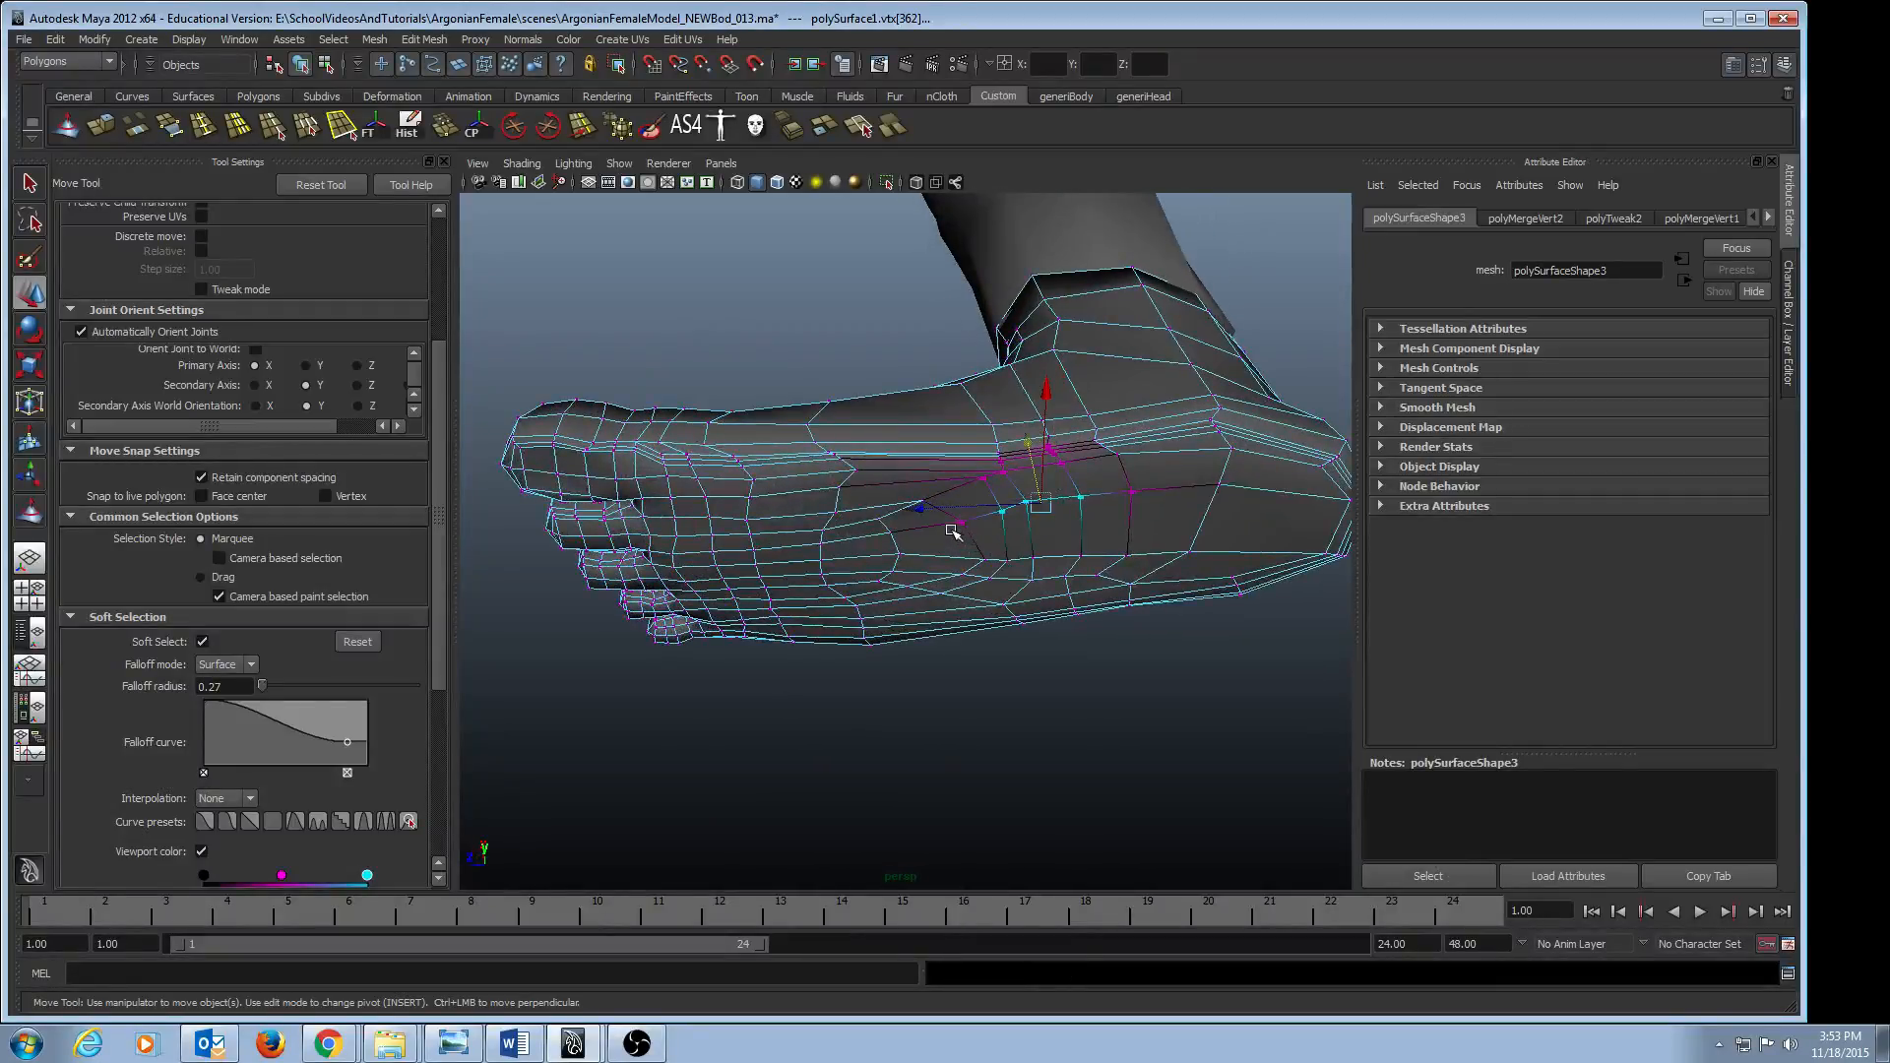
{"action": "left_click", "coordinate": [964, 522], "text": "shift"}
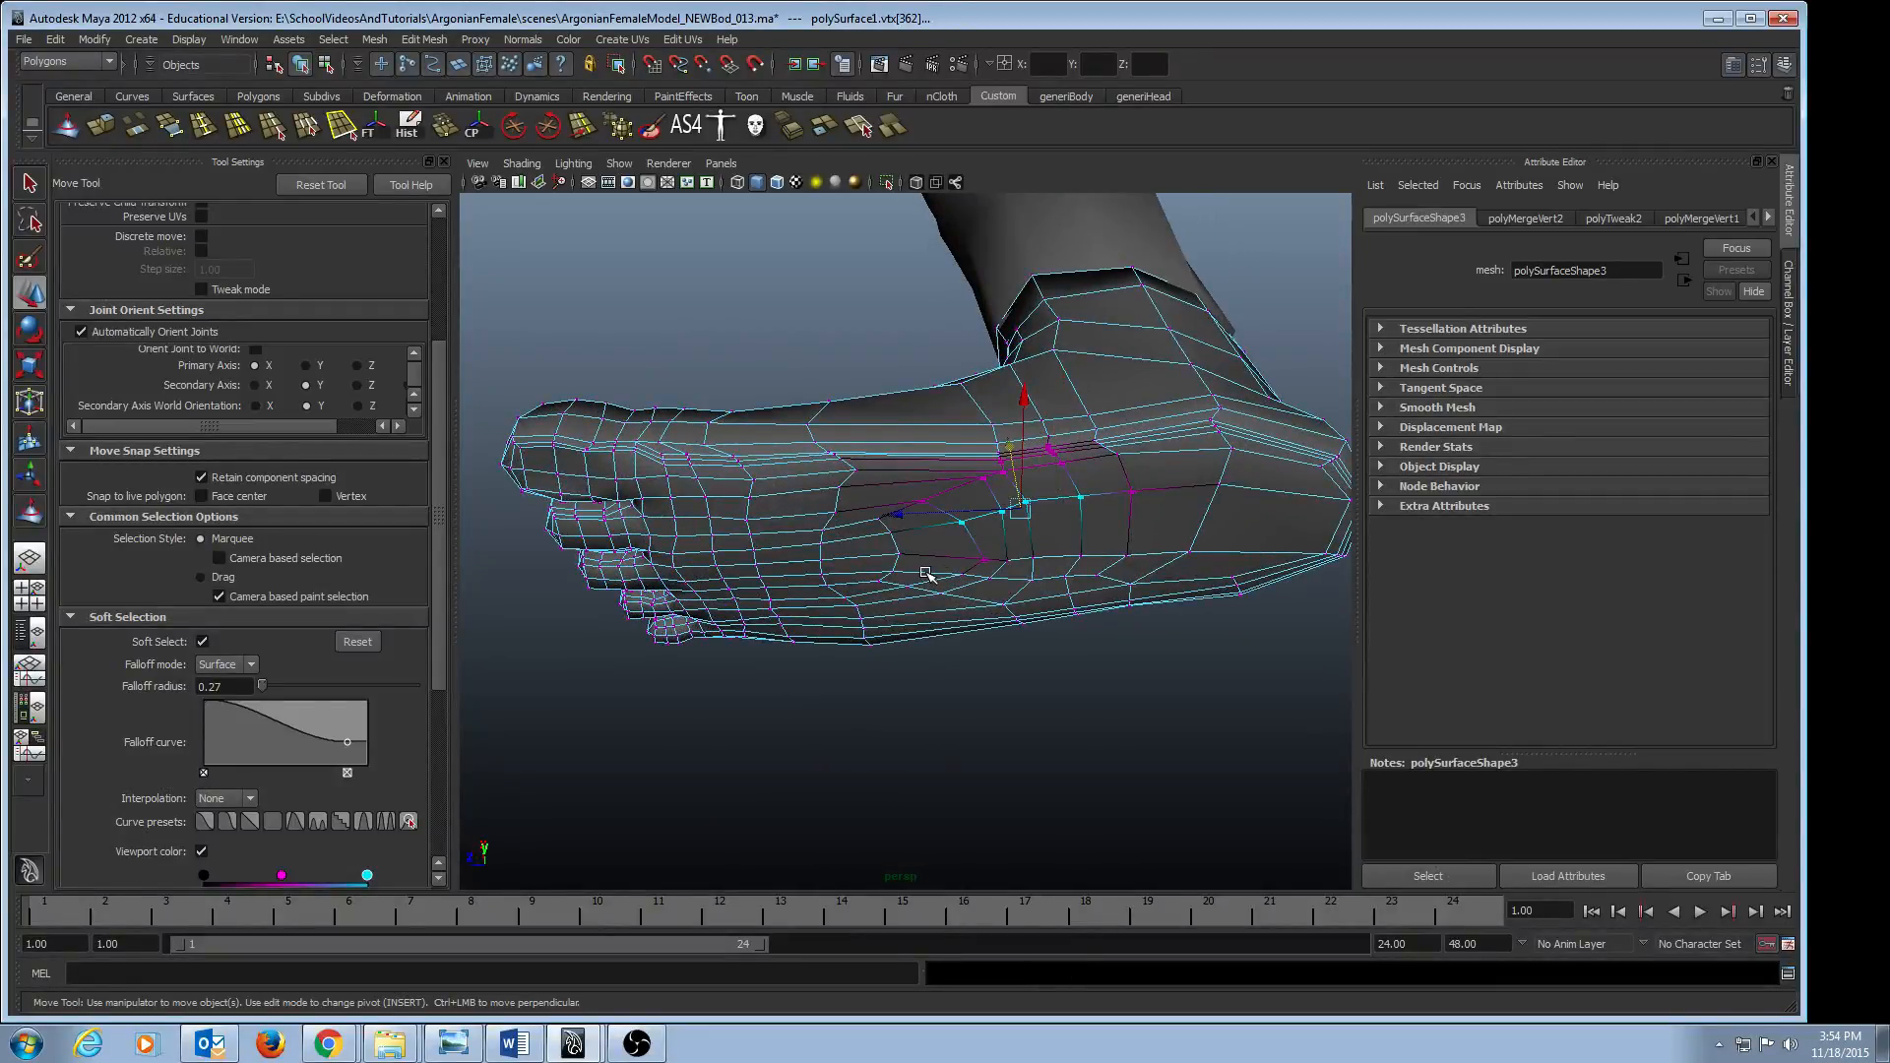
{"action": "left_click", "coordinate": [894, 536], "text": "shift"}
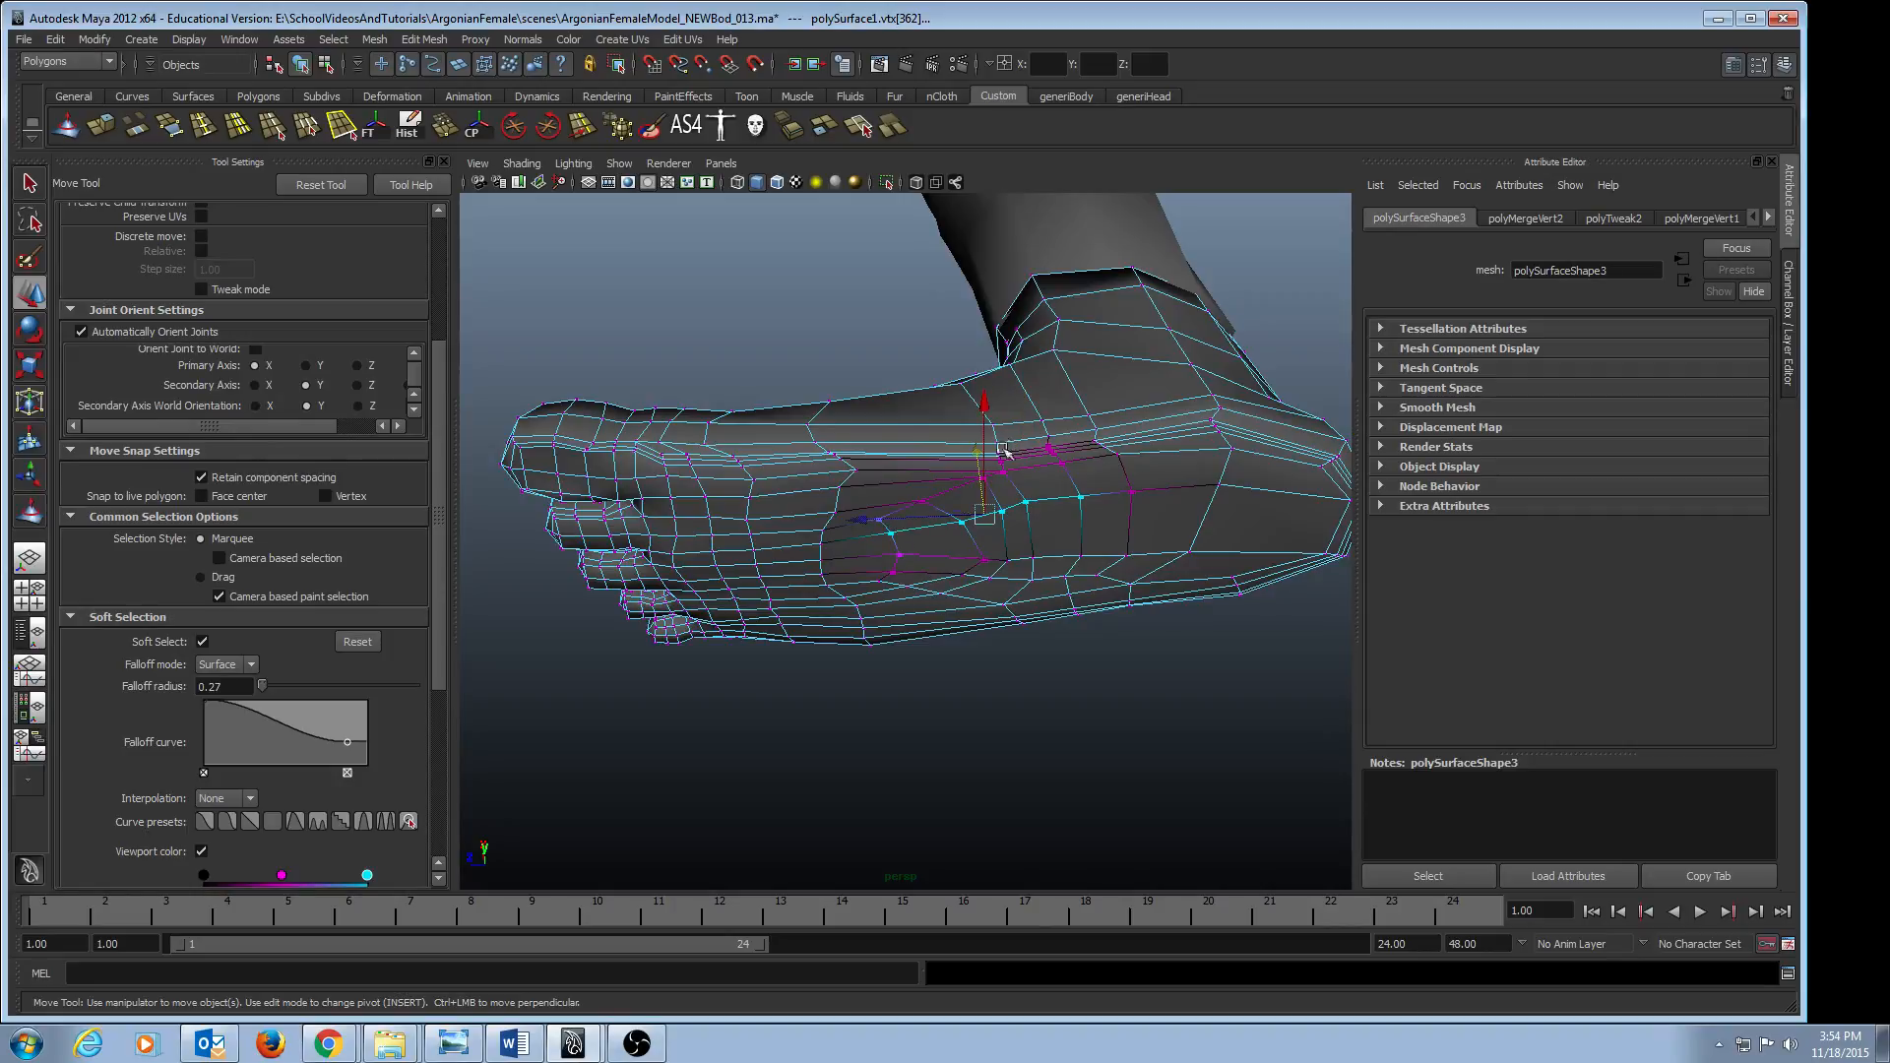
{"action": "left_click_drag", "start_coordinate": [970, 445], "coordinate": [993, 504], "text": "alt"}
{"action": "left_click_drag", "start_coordinate": [984, 426], "coordinate": [1127, 488]}
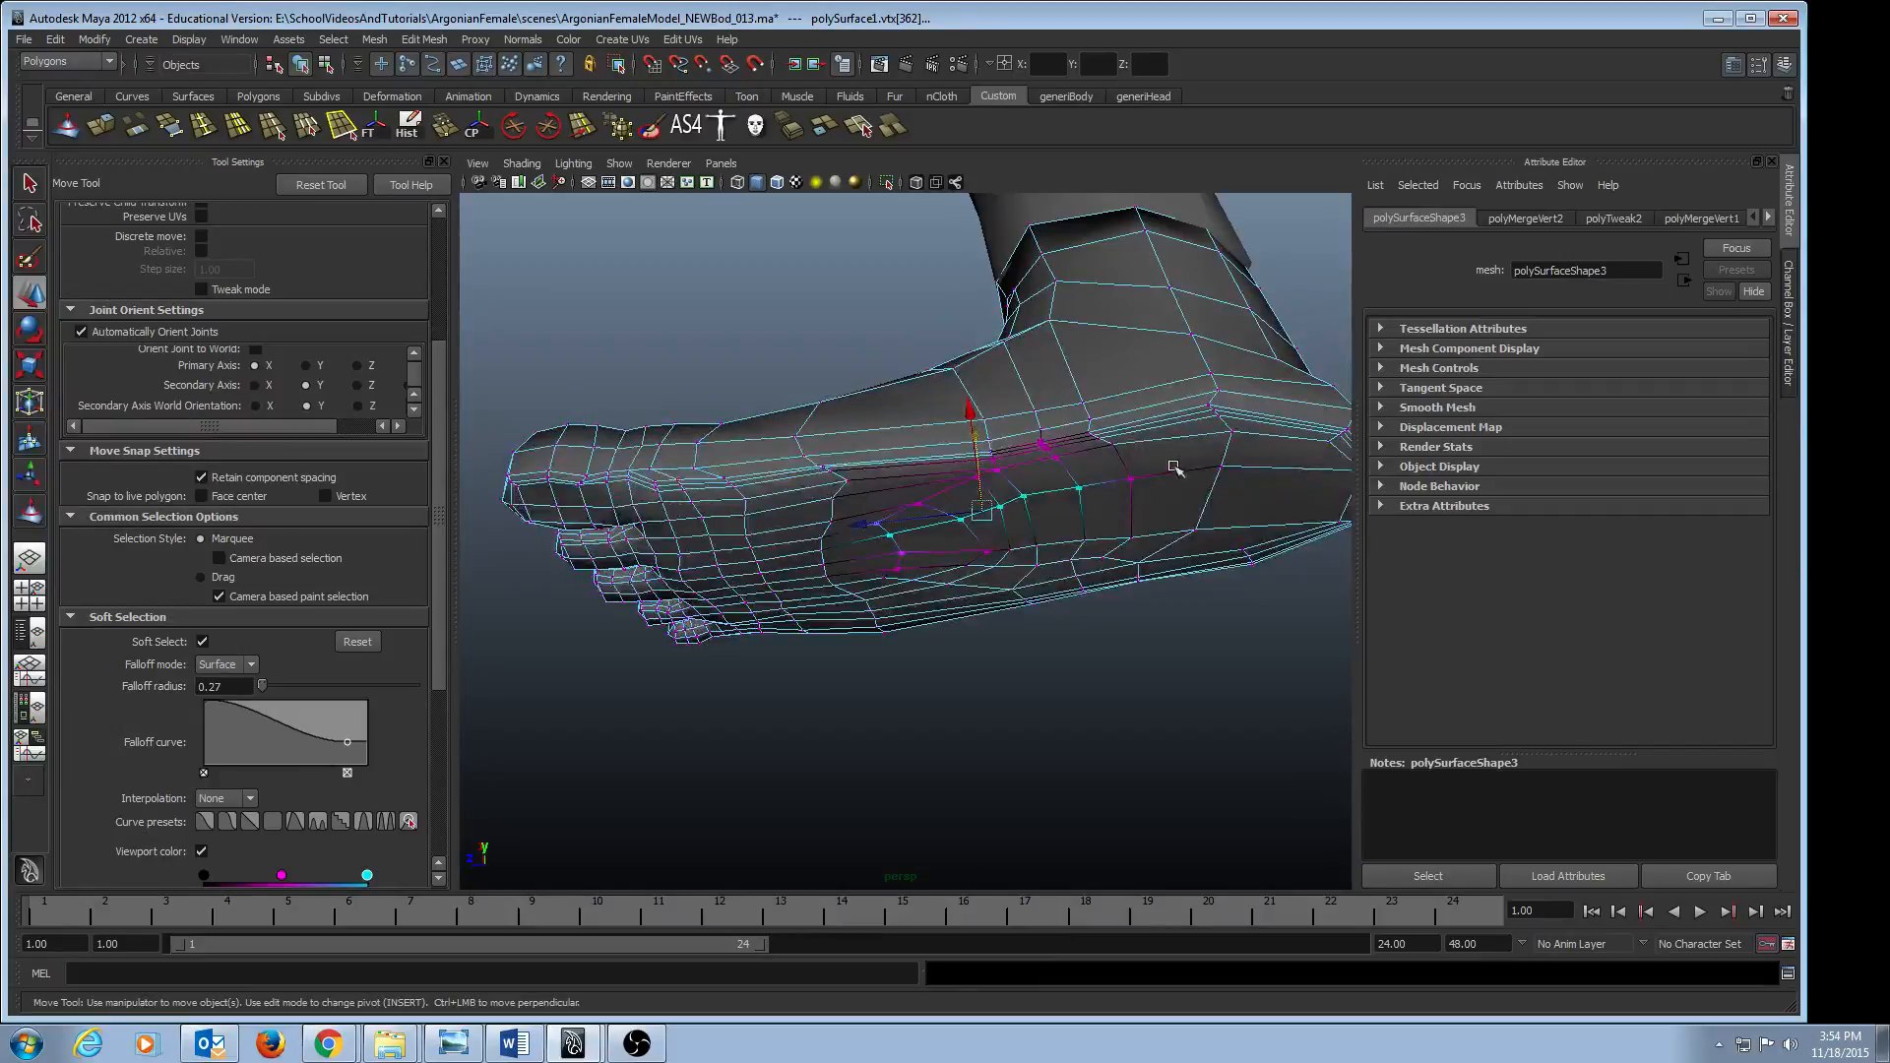
- Smooth the arch, sole and inner side of the foot using the Sculpt Geometry Tool with a brush radius of 0.2323
{"action": "key", "text": "F8"}
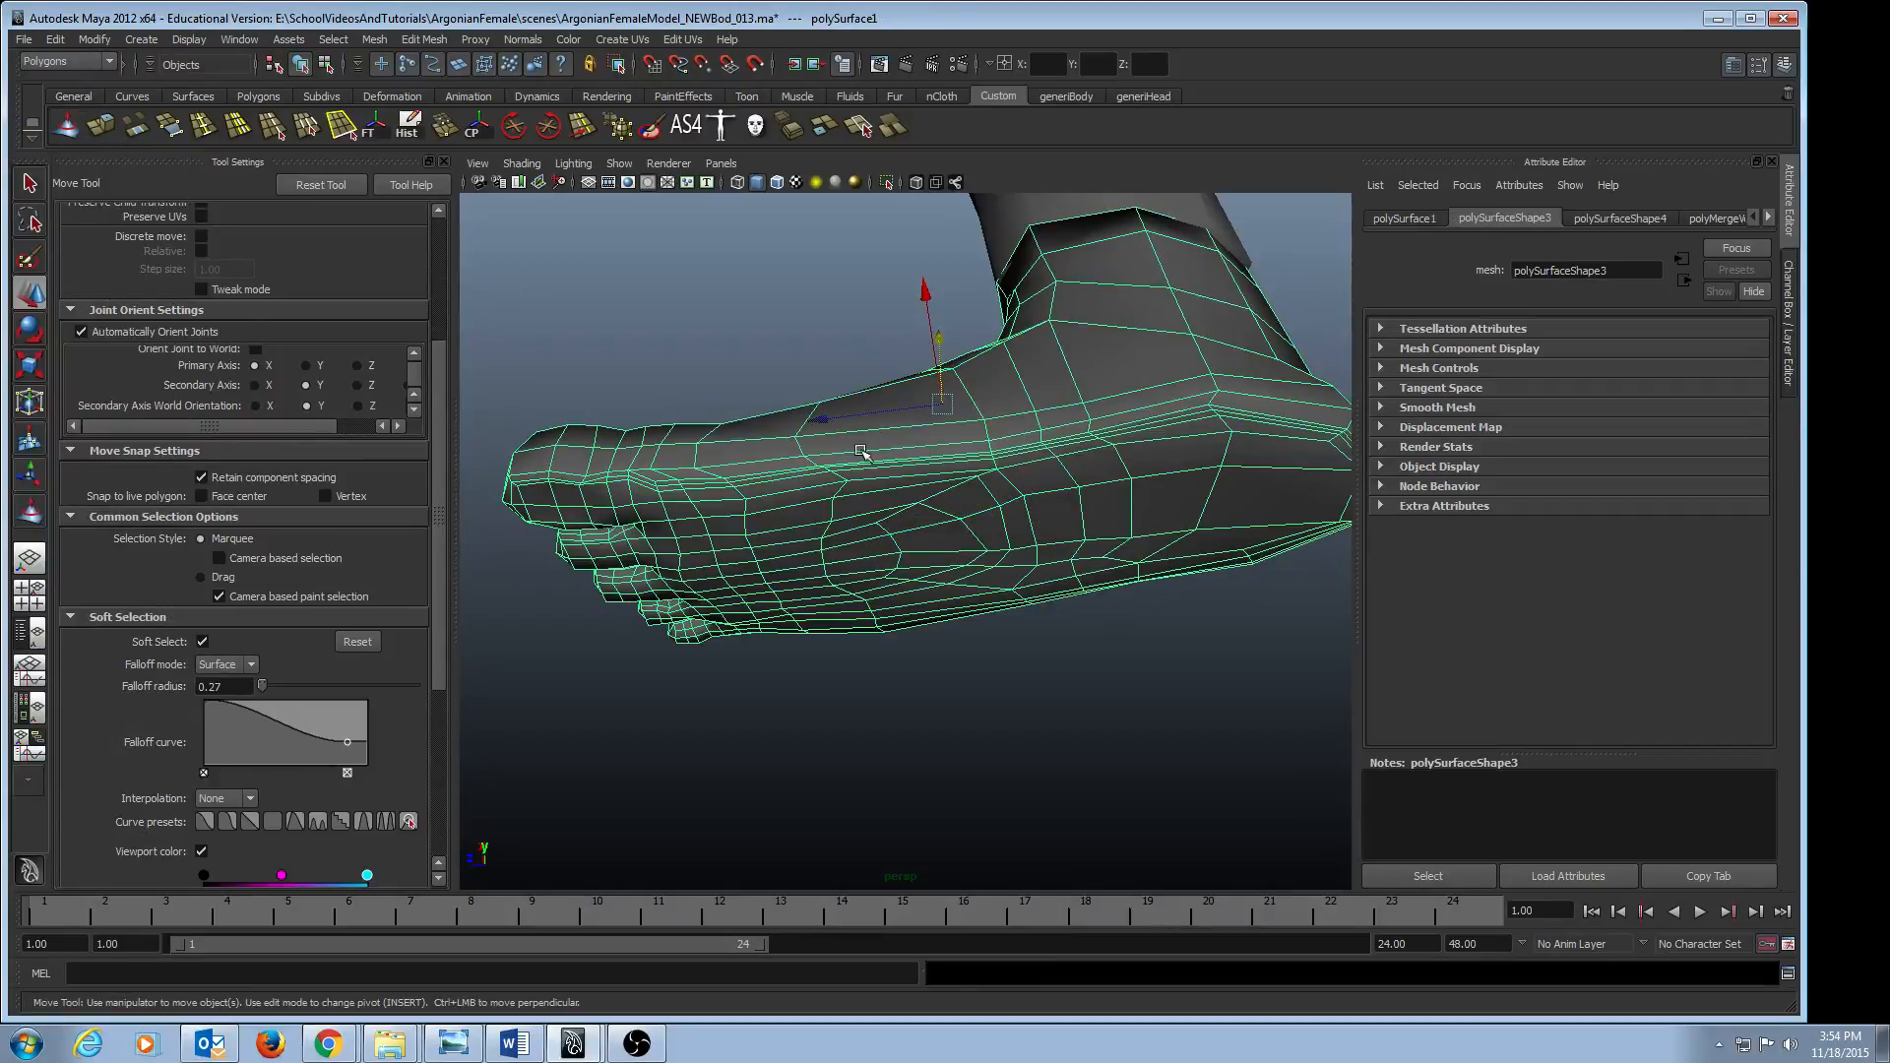
{"action": "key", "text": "y"}
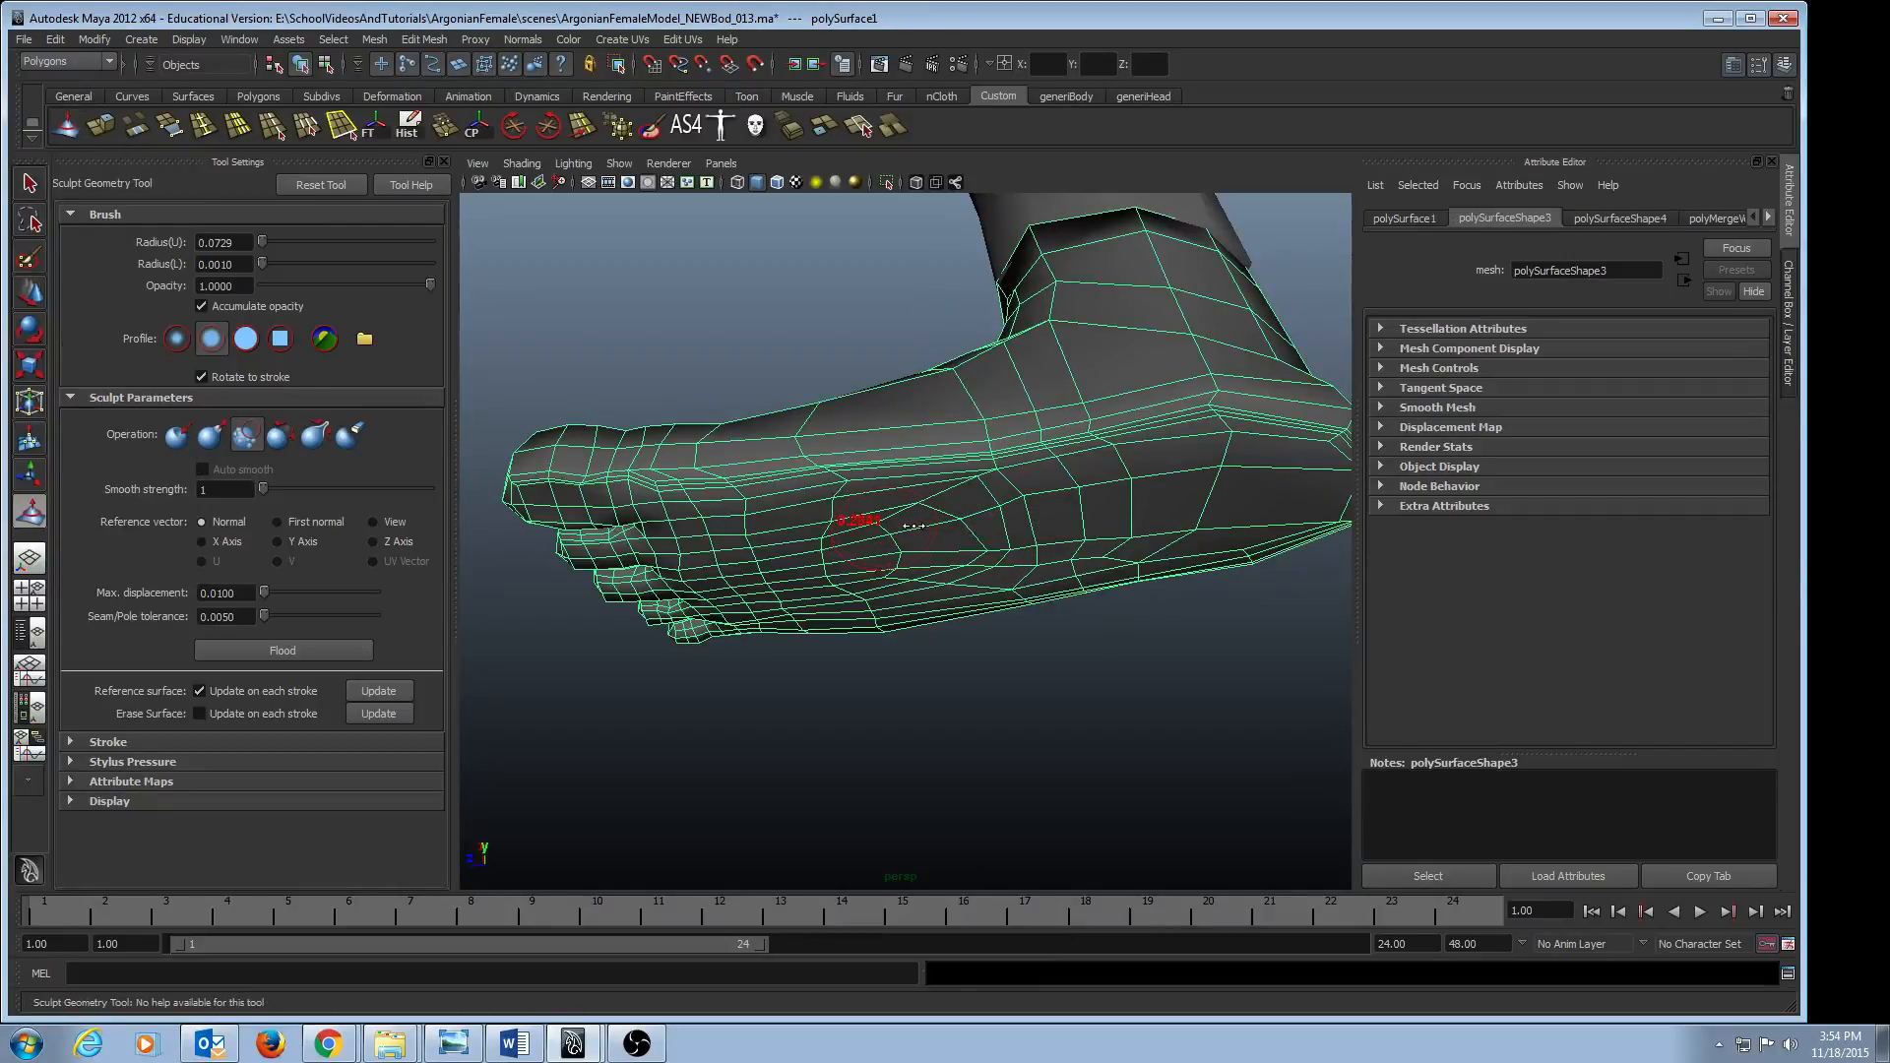
{"action": "left_click_drag", "start_coordinate": [913, 525], "coordinate": [907, 526]}
{"action": "left_click", "coordinate": [246, 434]}
{"action": "mouse_move", "coordinate": [1004, 543]}
{"action": "left_mouse_down"}
{"action": "mouse_move", "coordinate": [971, 541]}
{"action": "mouse_move", "coordinate": [1090, 414]}
{"action": "left_mouse_up"}
{"action": "mouse_move", "coordinate": [761, 473]}
{"action": "left_mouse_down"}
{"action": "mouse_move", "coordinate": [1157, 433]}
{"action": "mouse_move", "coordinate": [1133, 437]}
{"action": "mouse_move", "coordinate": [1136, 544]}
{"action": "mouse_move", "coordinate": [1133, 438]}
{"action": "left_mouse_up"}
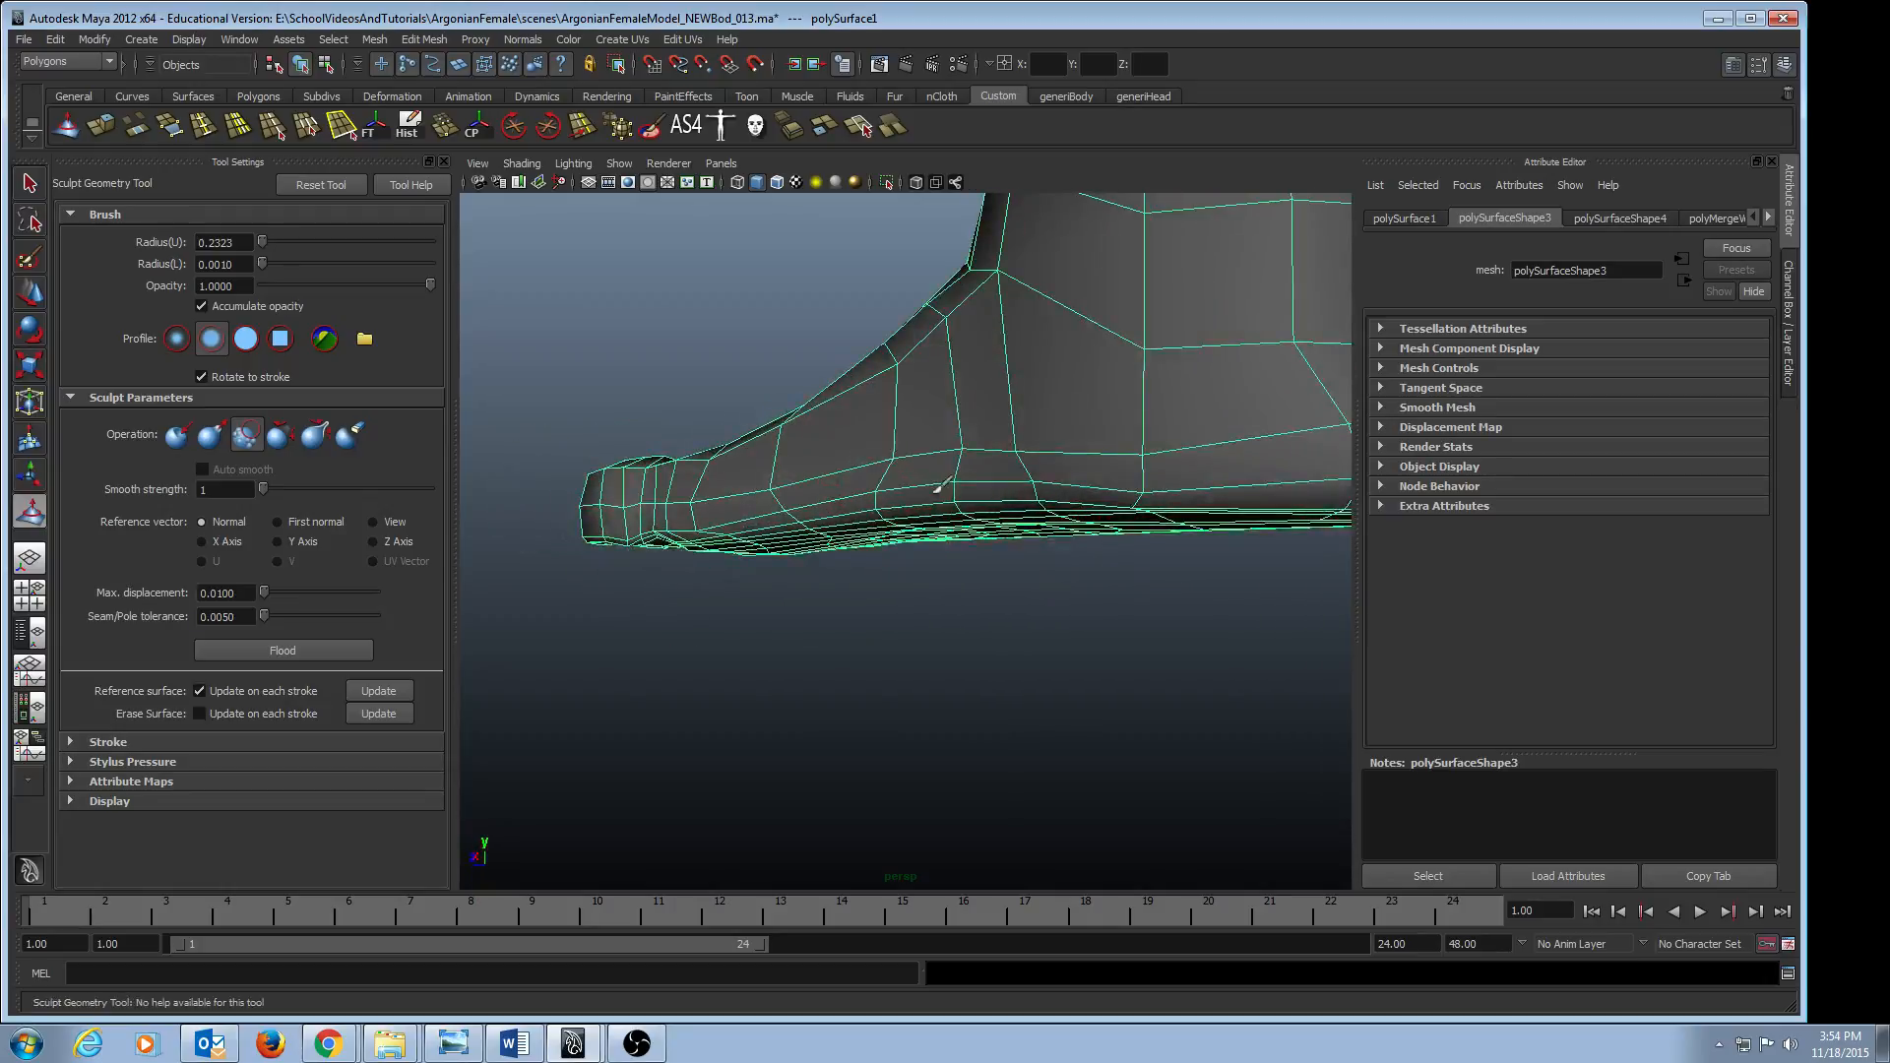
{"action": "left_click_drag", "start_coordinate": [917, 495], "coordinate": [1194, 472]}
{"action": "left_click_drag", "start_coordinate": [1024, 545], "coordinate": [1056, 548], "text": "alt"}
{"action": "left_click_drag", "start_coordinate": [750, 482], "coordinate": [1054, 446]}
{"action": "left_click_drag", "start_coordinate": [821, 483], "coordinate": [1052, 456]}
{"action": "middle_click_drag", "start_coordinate": [1123, 532], "coordinate": [1039, 539], "text": "alt"}
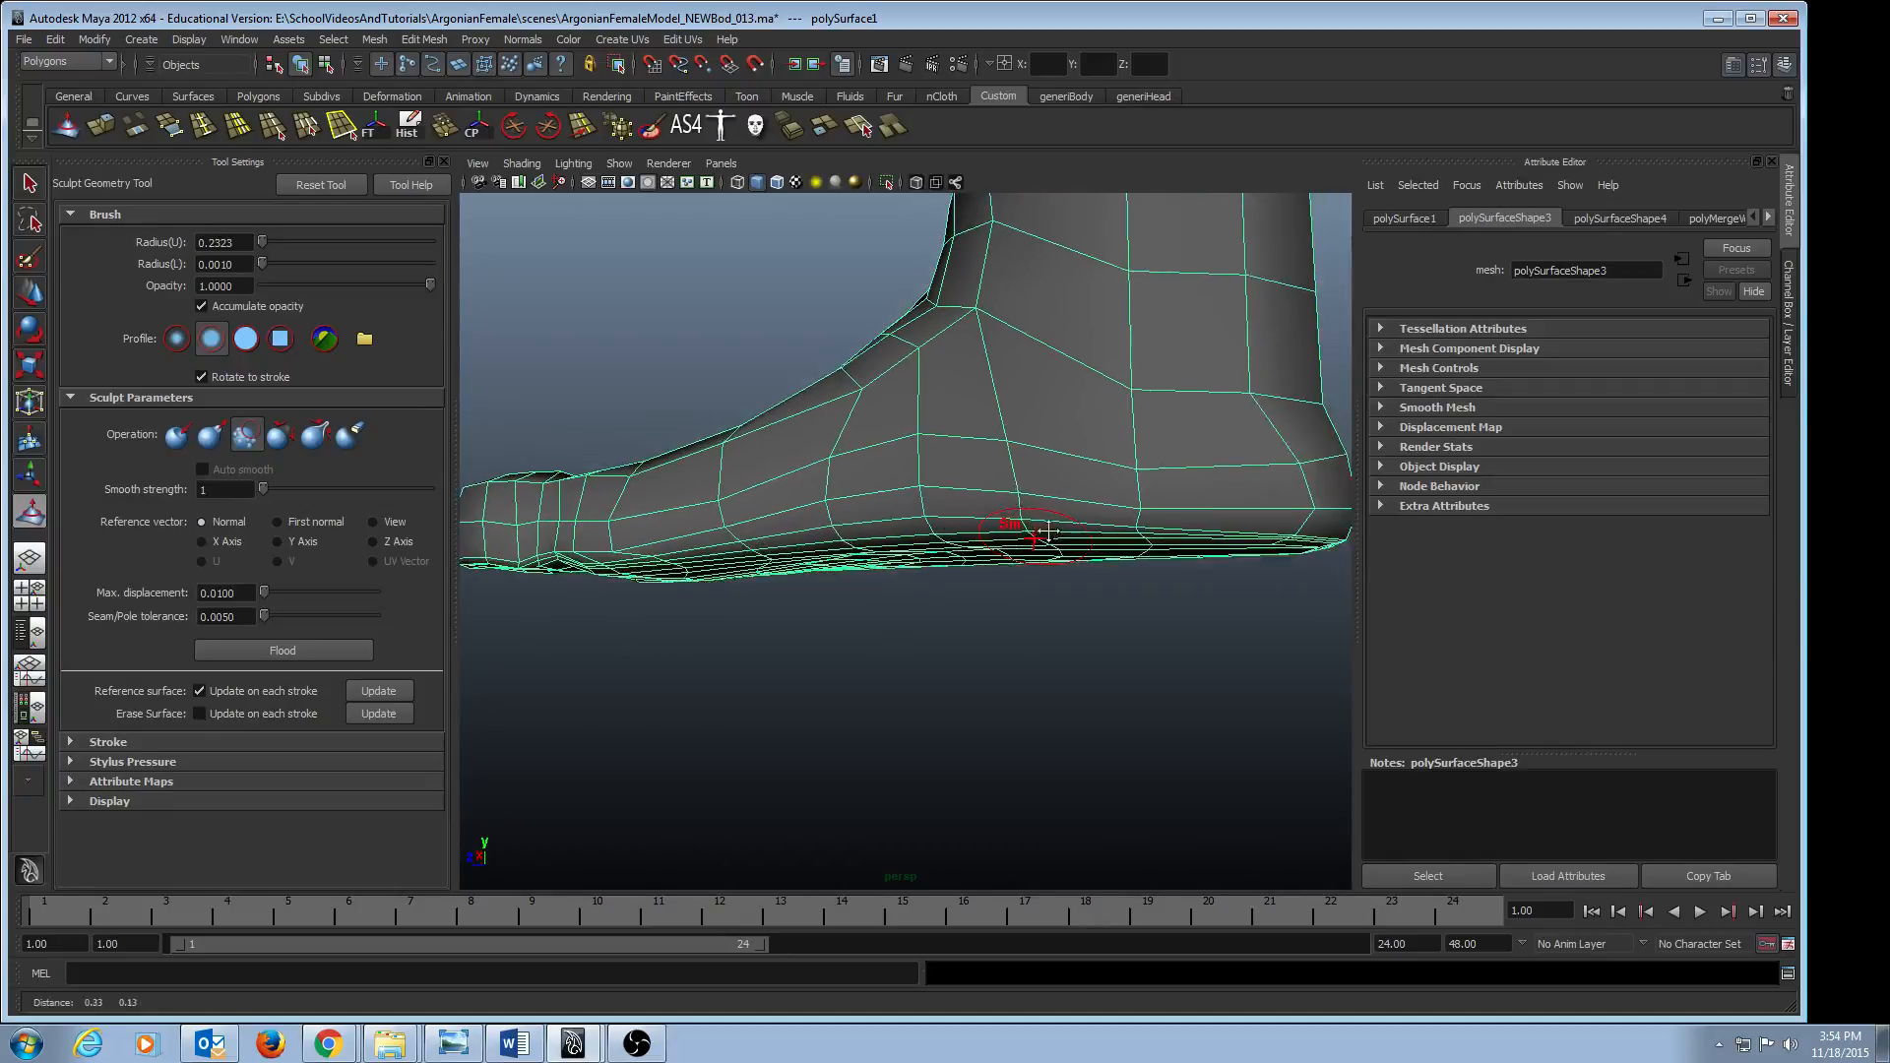
{"action": "mouse_move", "coordinate": [1038, 540]}
{"action": "left_mouse_down", "text": "alt"}
{"action": "mouse_move", "coordinate": [1028, 480]}
{"action": "mouse_move", "coordinate": [1131, 463]}
{"action": "mouse_move", "coordinate": [1175, 486]}
{"action": "left_mouse_up", "text": "alt"}
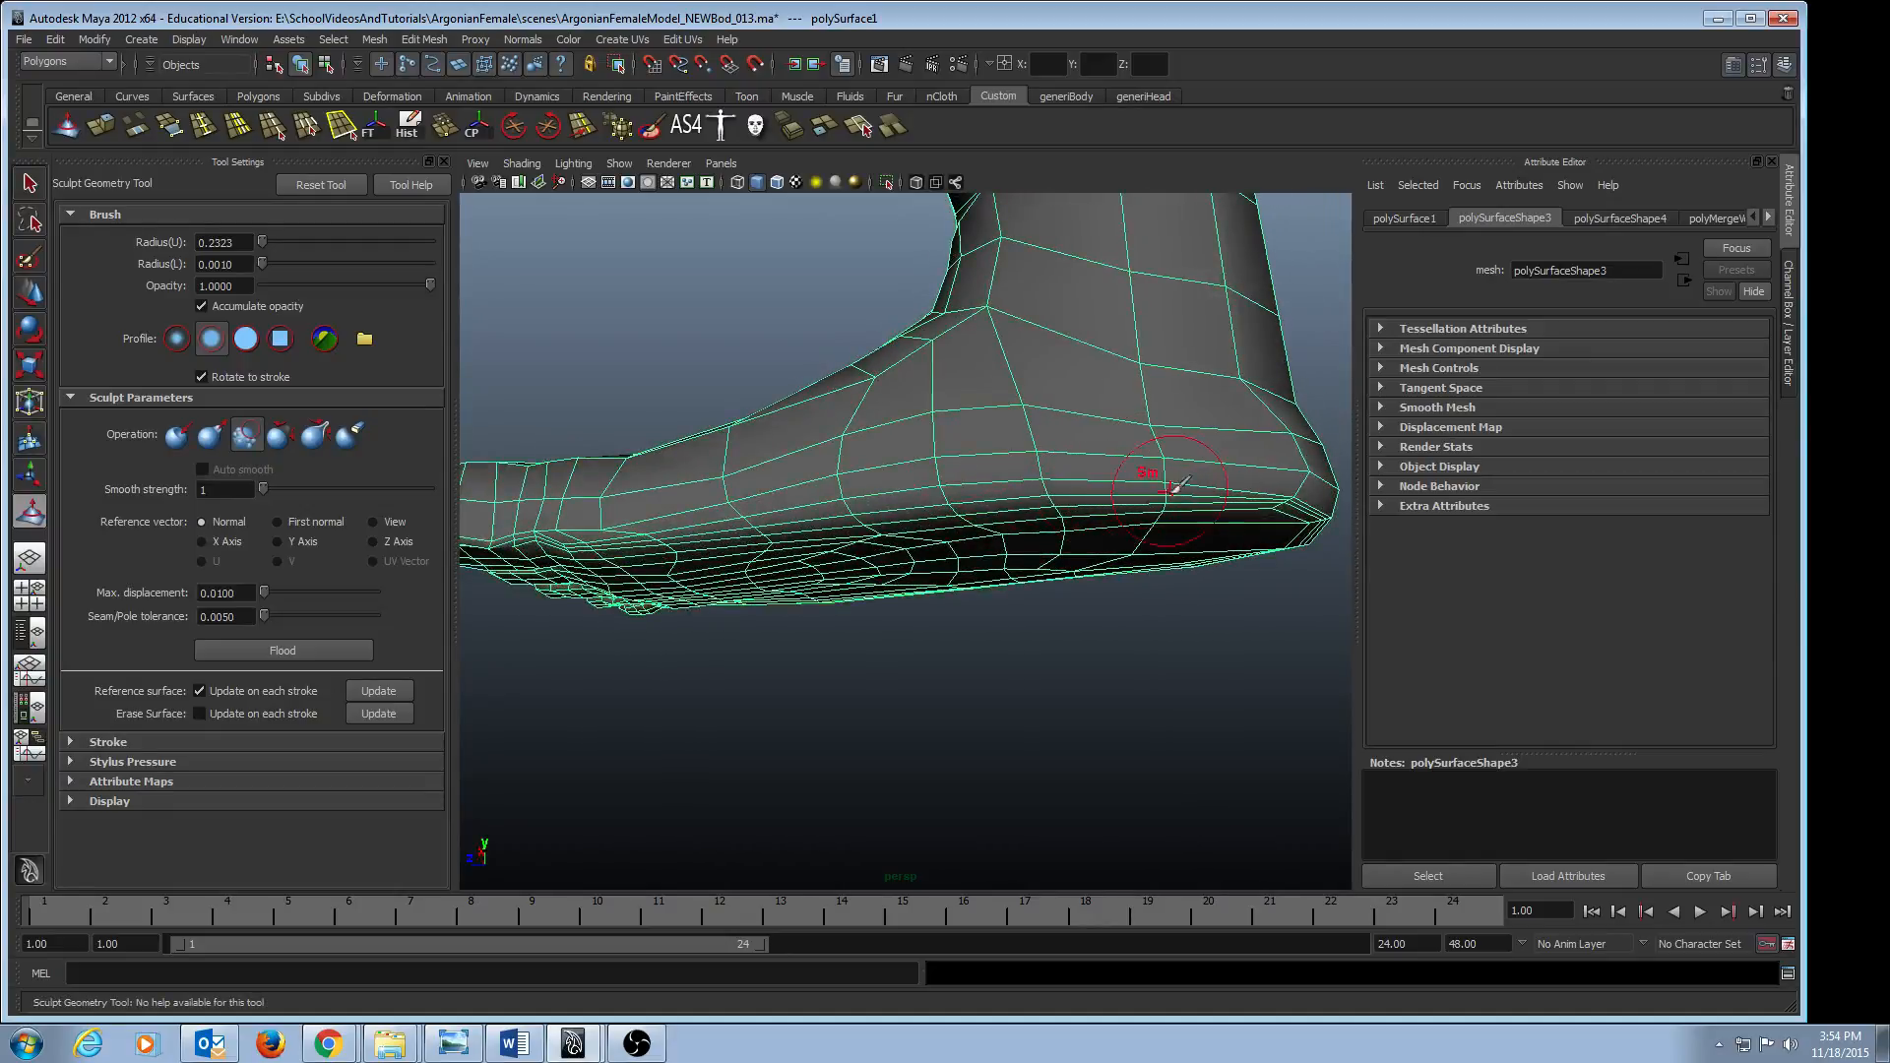
{"action": "mouse_move", "coordinate": [1121, 564]}
{"action": "left_mouse_down", "text": "alt"}
{"action": "mouse_move", "coordinate": [1106, 512]}
{"action": "mouse_move", "coordinate": [1106, 548]}
{"action": "mouse_move", "coordinate": [958, 553]}
{"action": "mouse_move", "coordinate": [899, 506]}
{"action": "left_mouse_up", "text": "alt"}
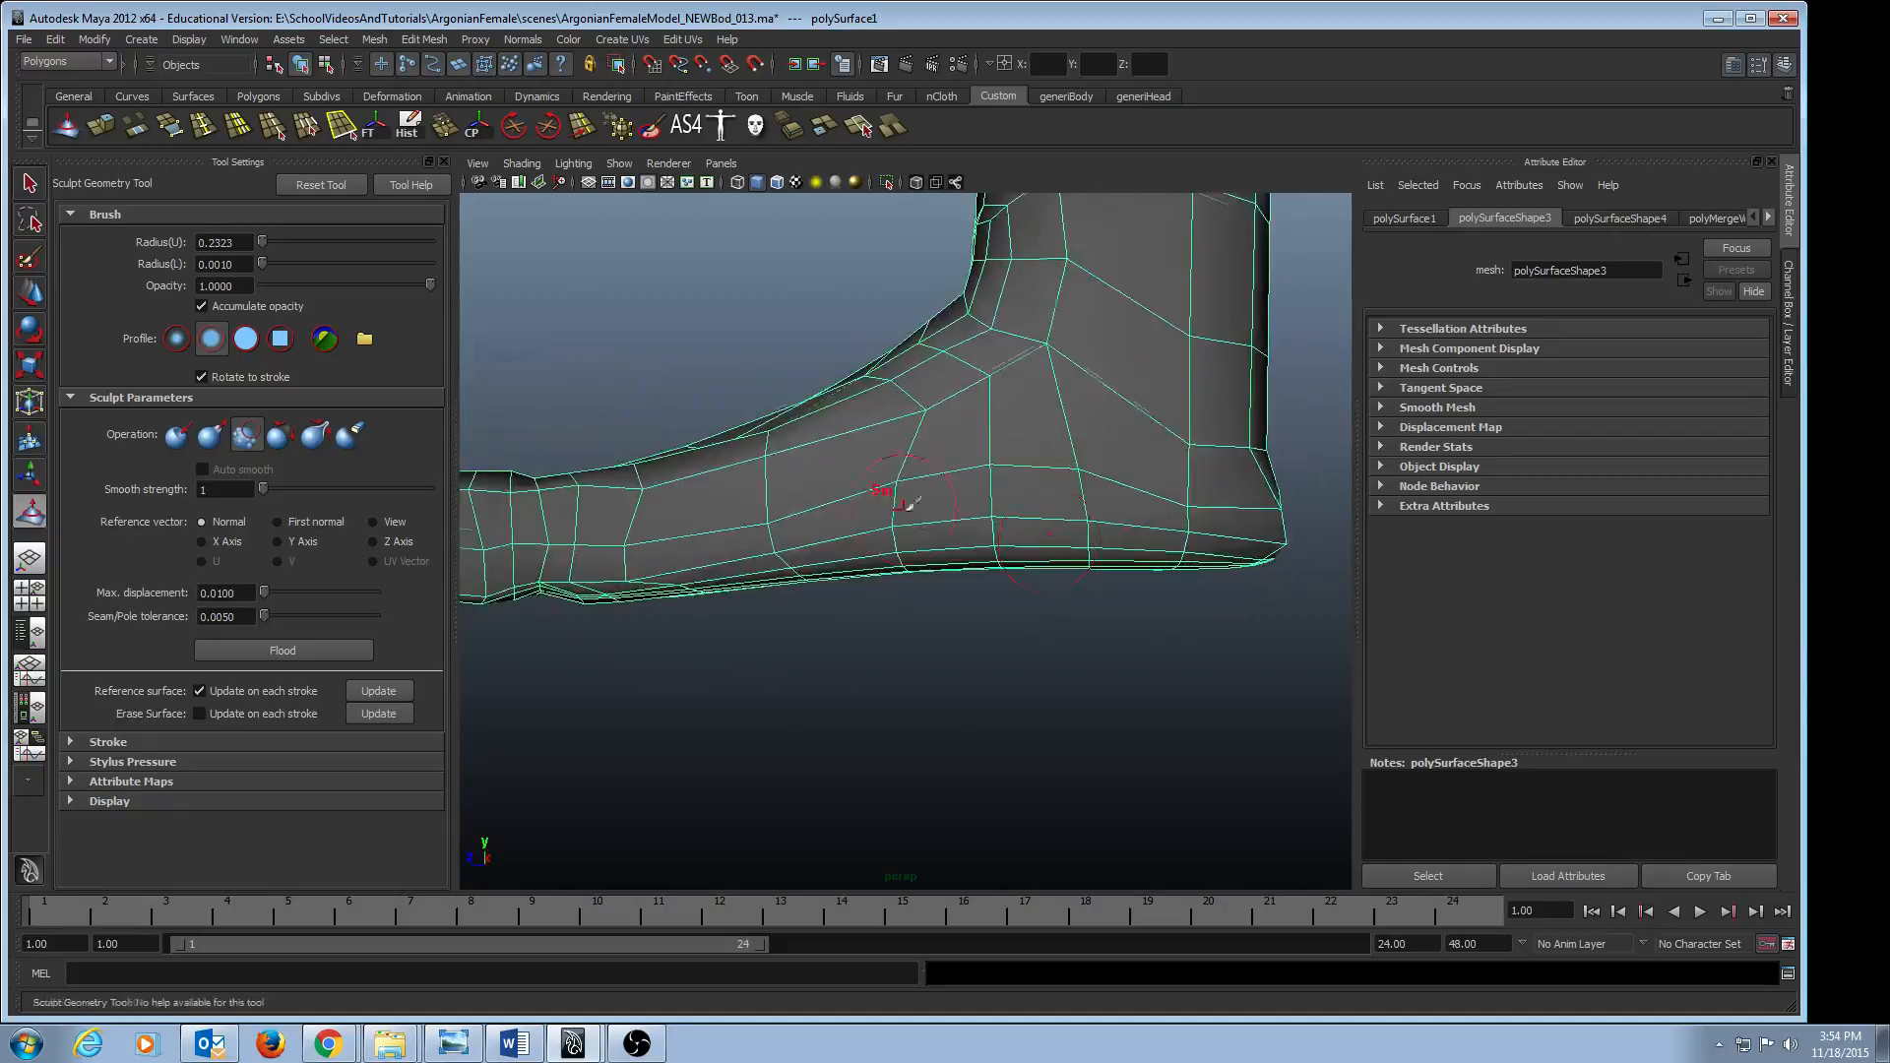
- Try the Pull sculpt operation on the inner arch, undo the stroke, and work the arch with Push instead
{"action": "left_click", "coordinate": [204, 436]}
{"action": "left_click_drag", "start_coordinate": [952, 541], "coordinate": [940, 635], "text": "alt"}
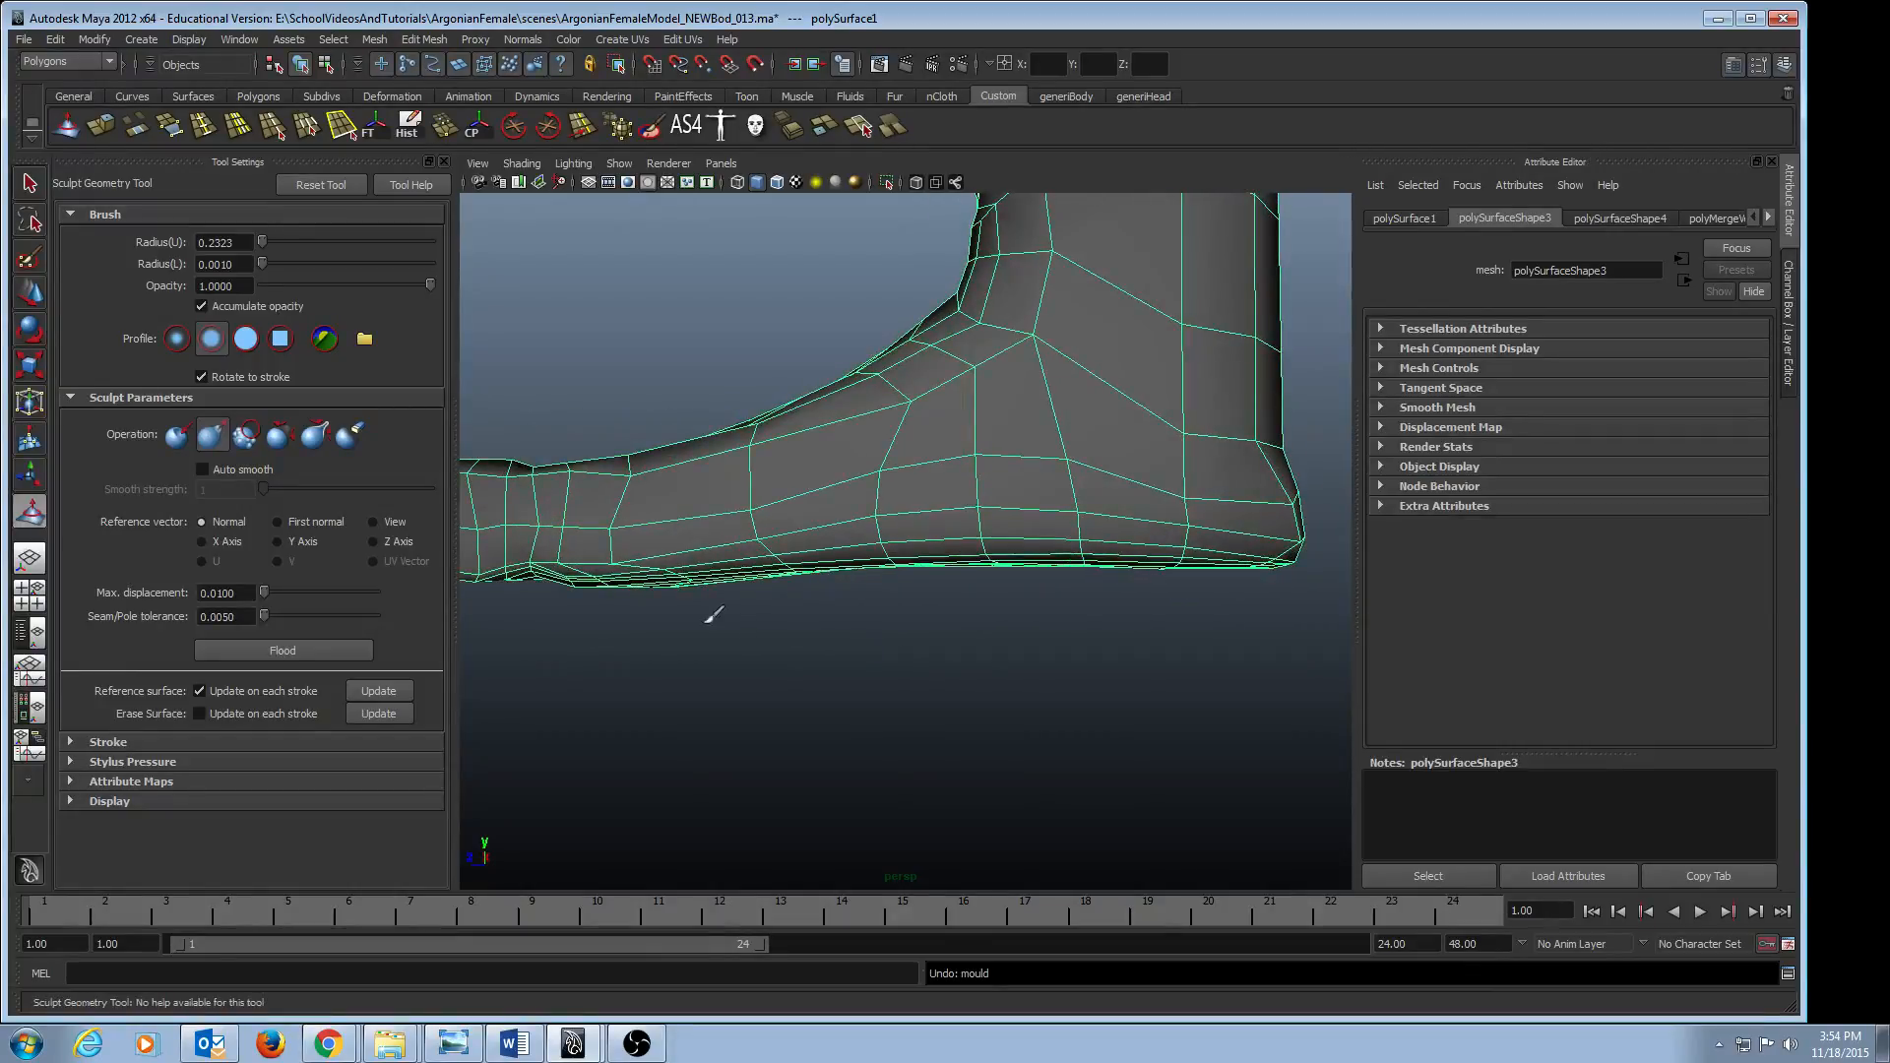
{"action": "left_click", "coordinate": [178, 434]}
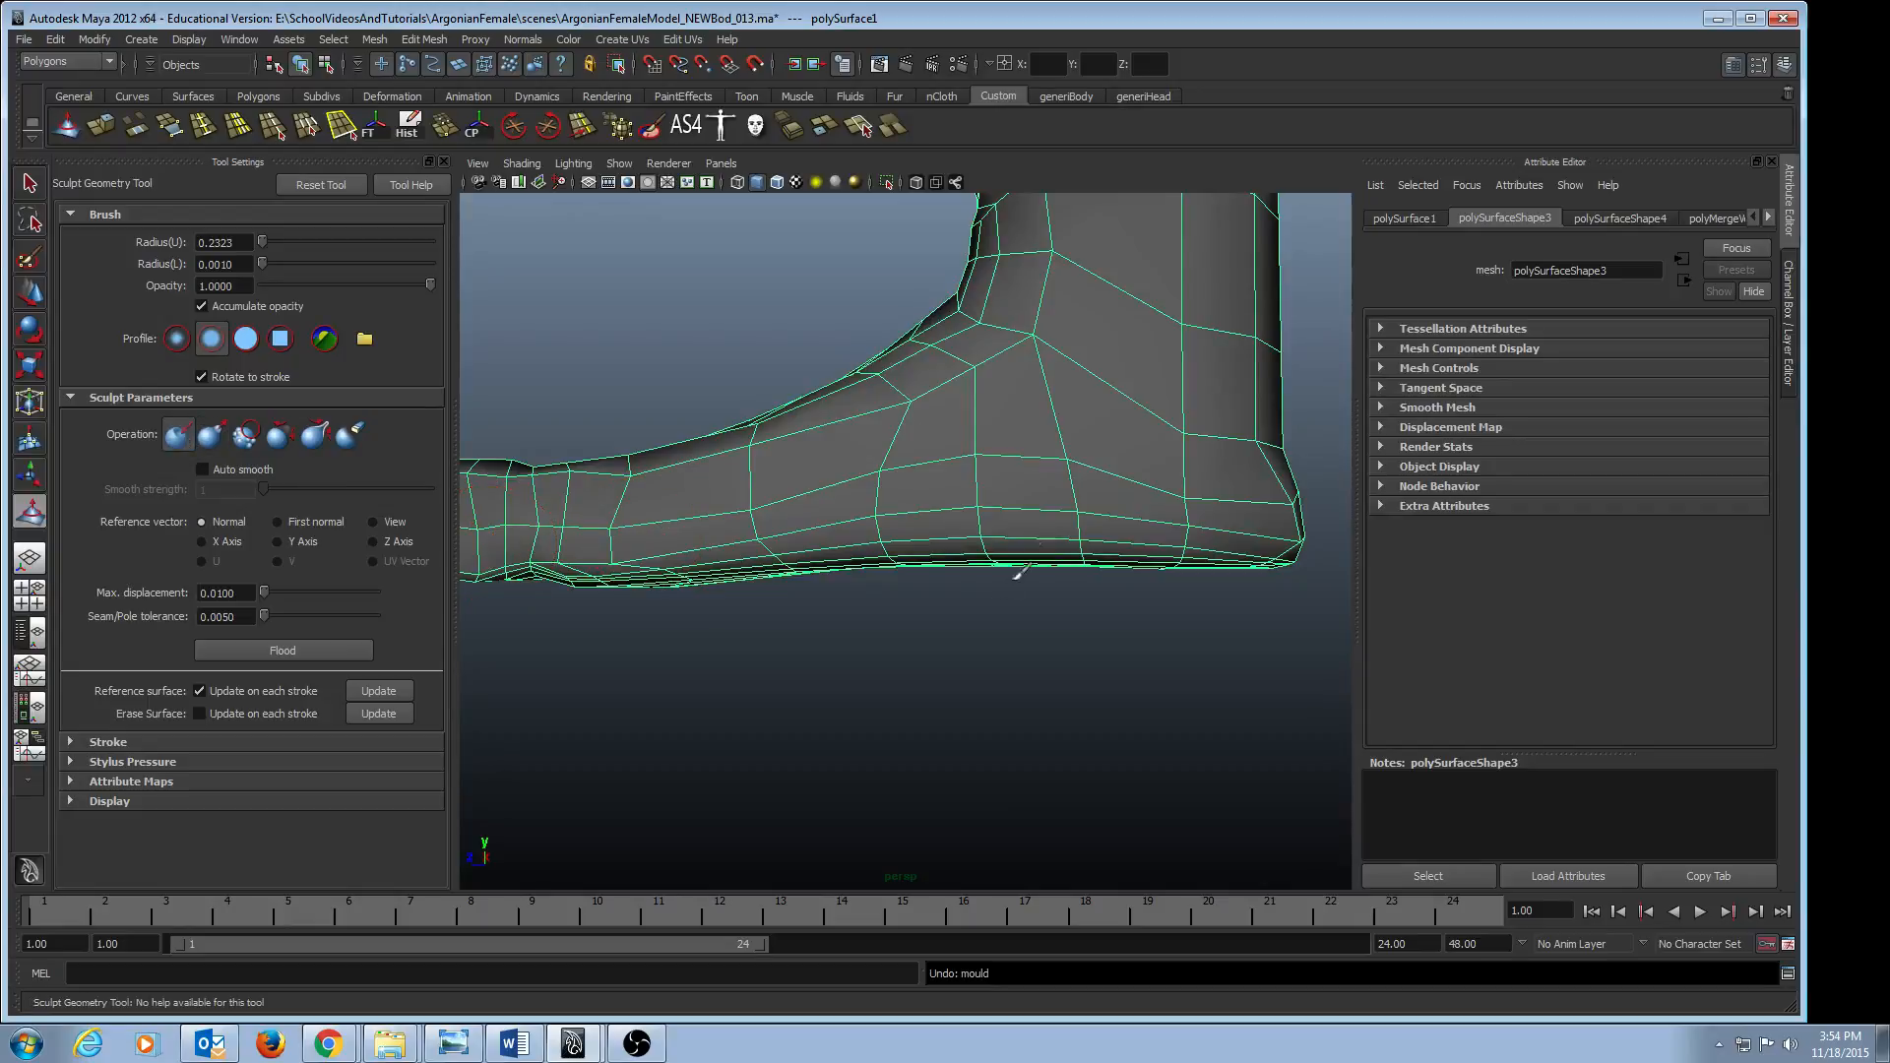
{"action": "left_click_drag", "start_coordinate": [1021, 571], "coordinate": [884, 509], "text": "alt"}
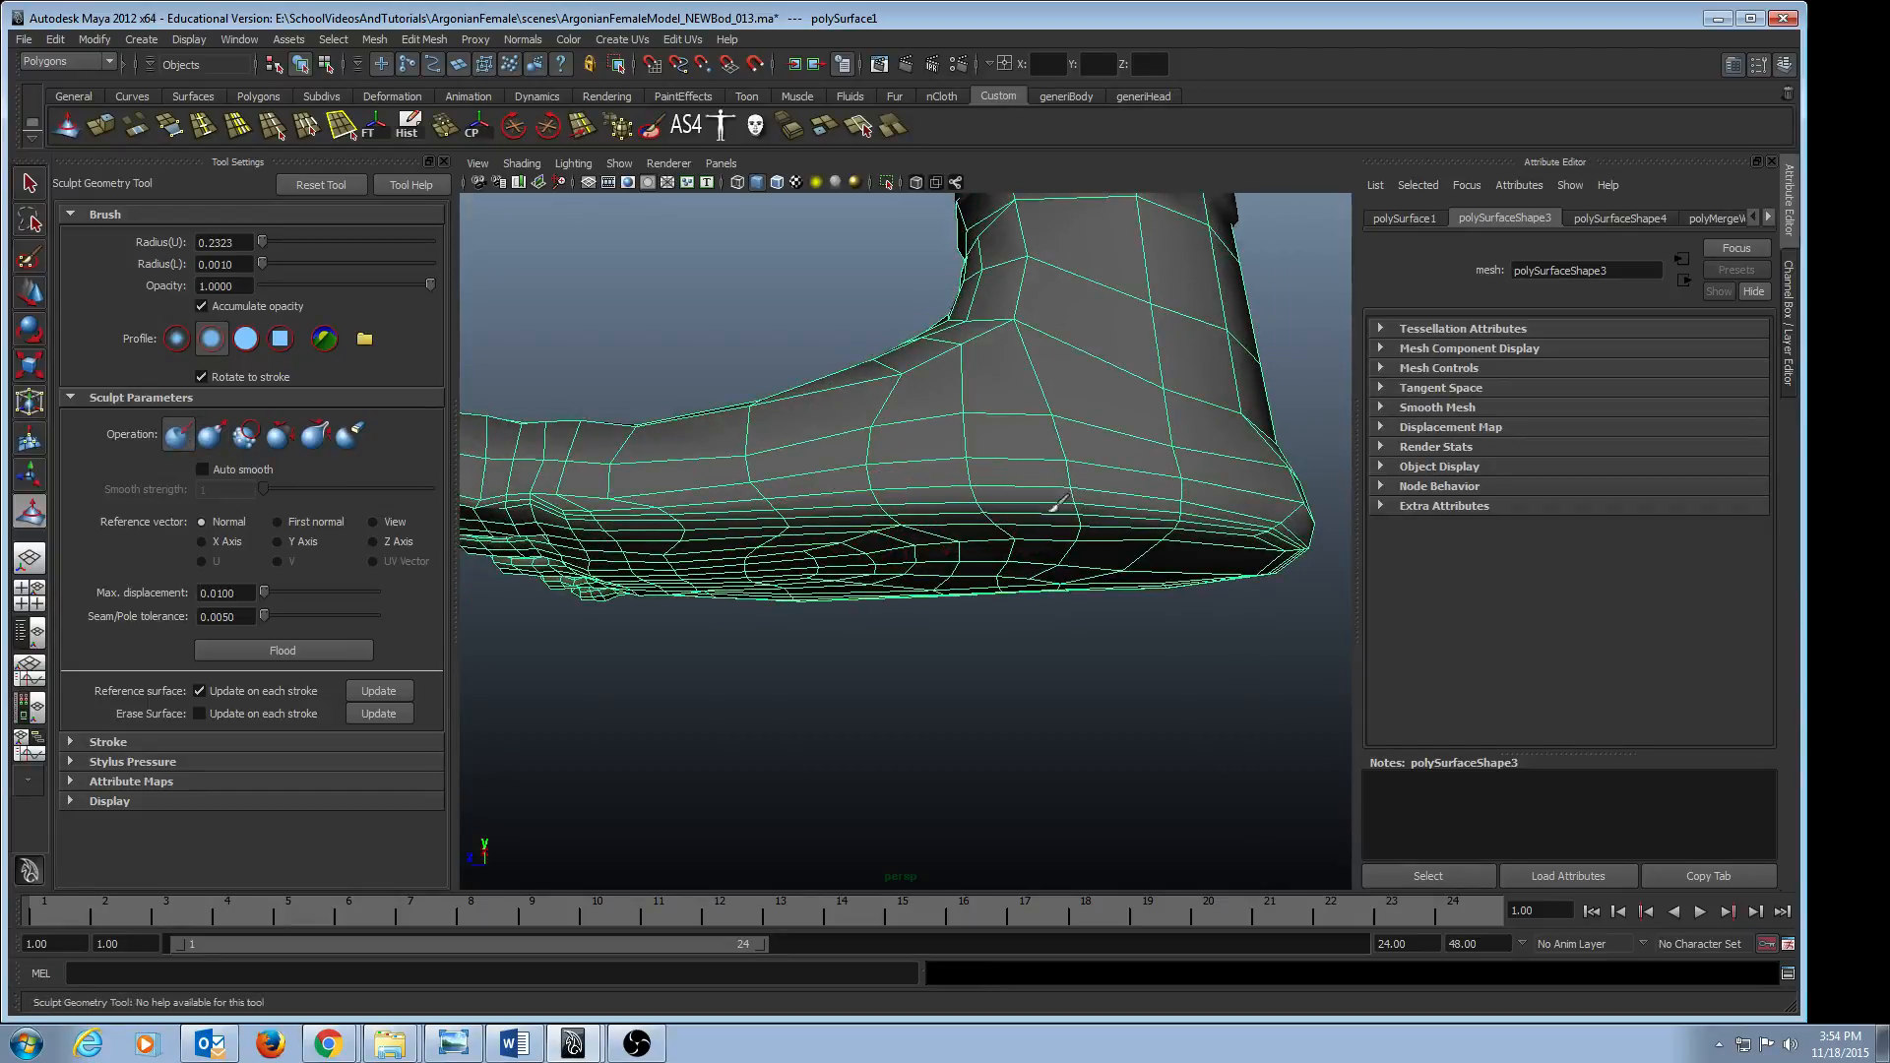
{"action": "left_click_drag", "start_coordinate": [994, 495], "coordinate": [936, 522], "text": "alt"}
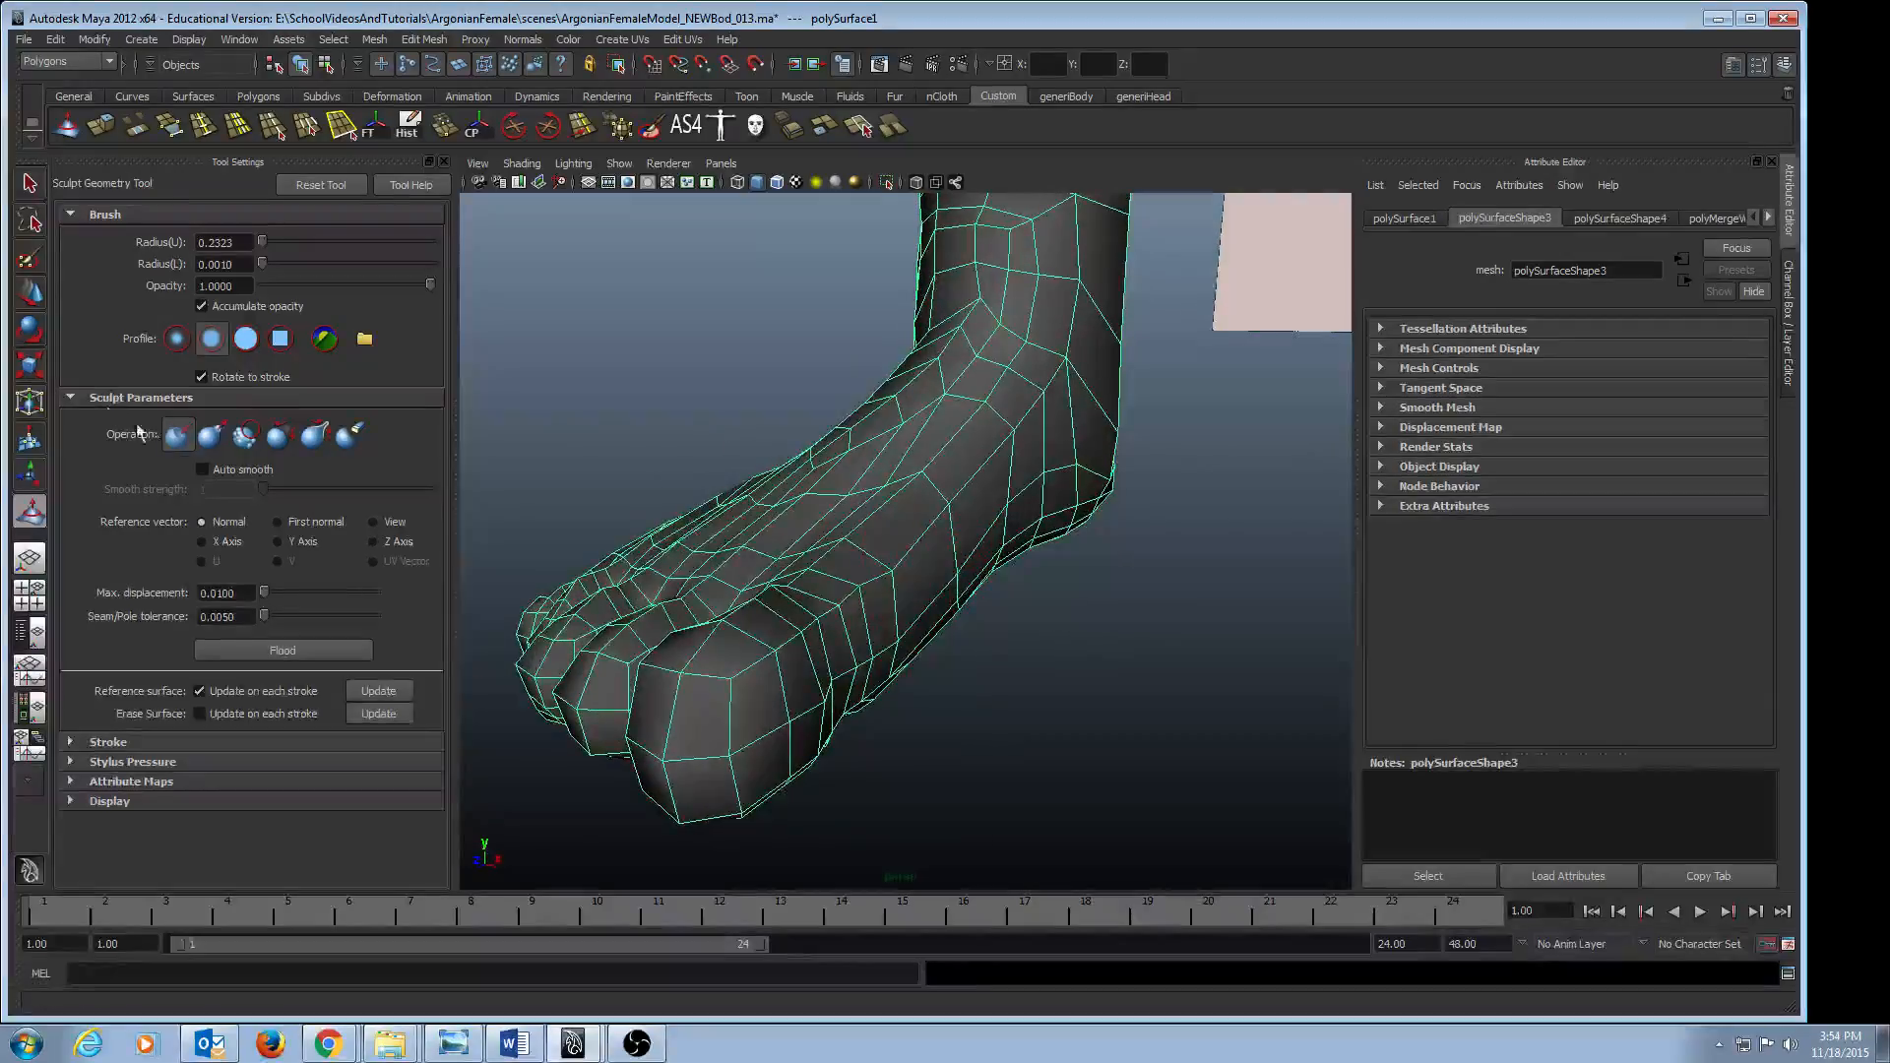
- Pull out the inner side of the foot behind the big toe and smooth the top of the foot towards the ankle
{"action": "left_click", "coordinate": [210, 436]}
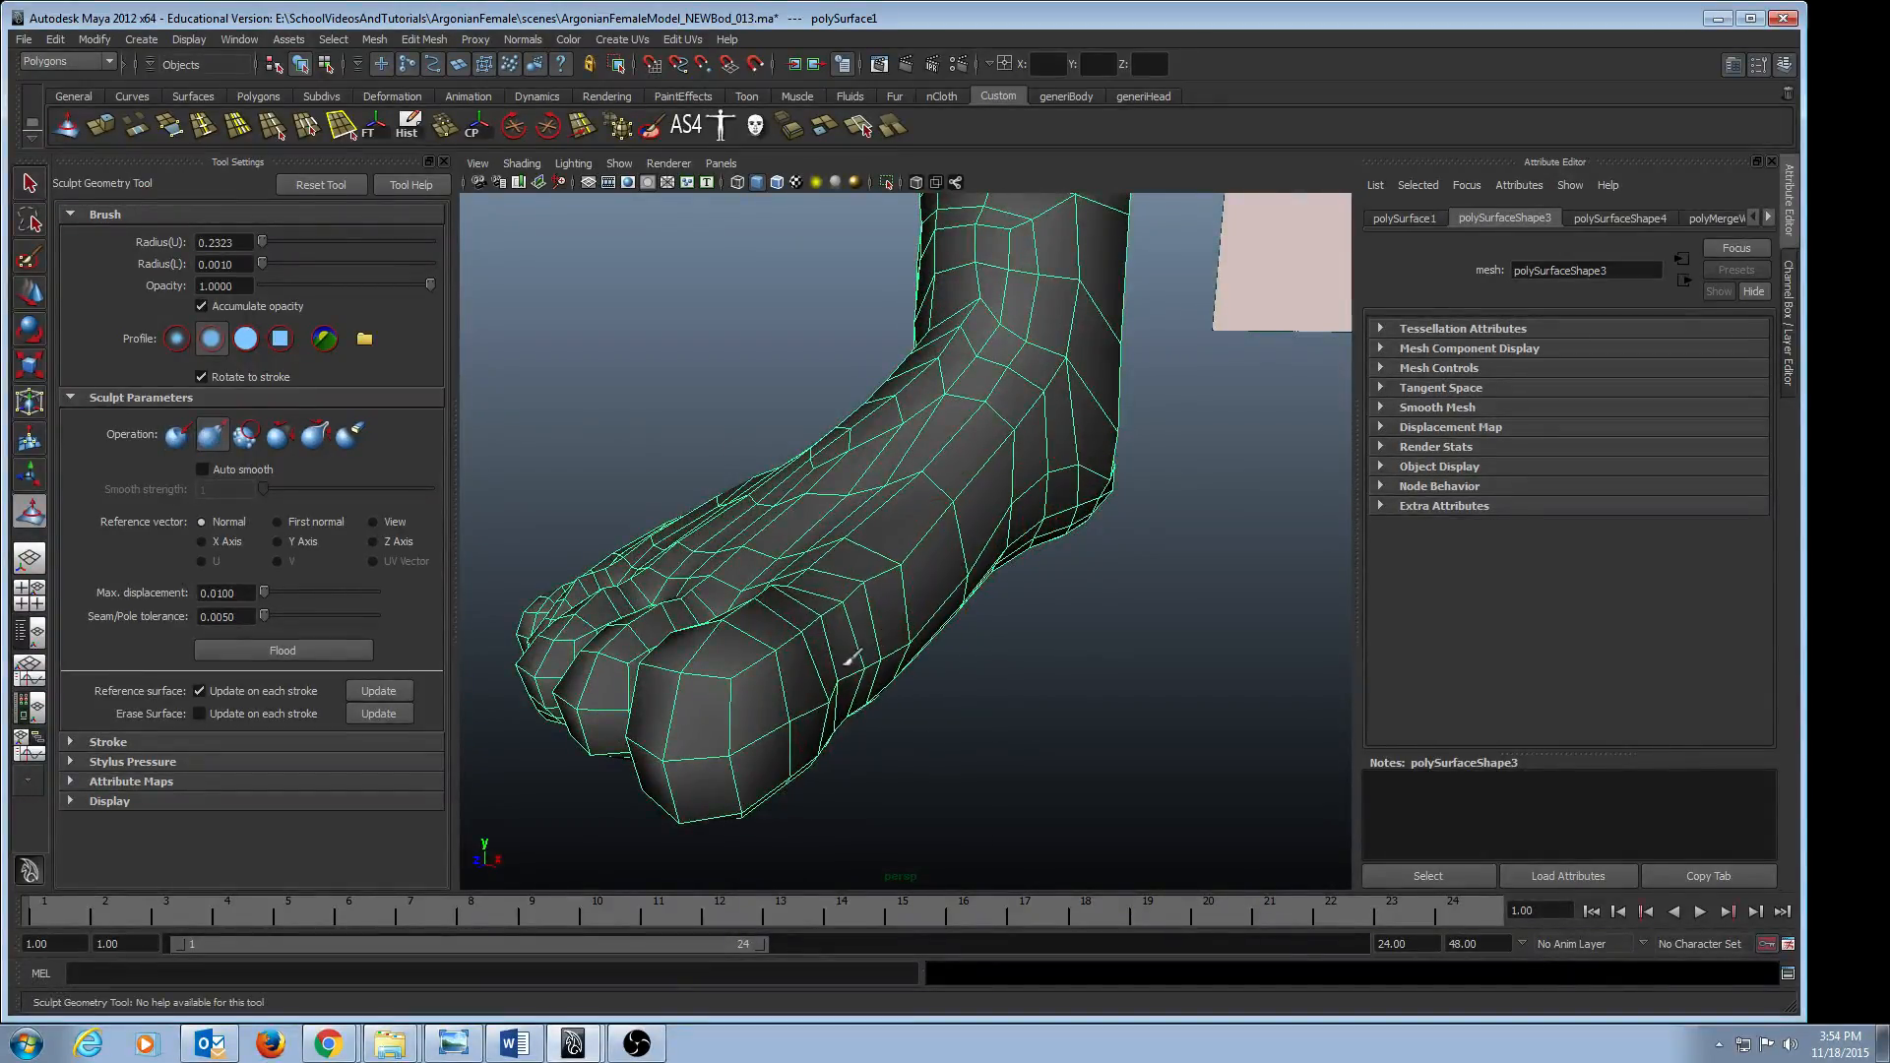
{"action": "mouse_move", "coordinate": [856, 650]}
{"action": "left_mouse_down", "text": "alt"}
{"action": "mouse_move", "coordinate": [979, 654]}
{"action": "mouse_move", "coordinate": [907, 624]}
{"action": "mouse_move", "coordinate": [822, 670]}
{"action": "mouse_move", "coordinate": [901, 694]}
{"action": "left_mouse_up", "text": "alt"}
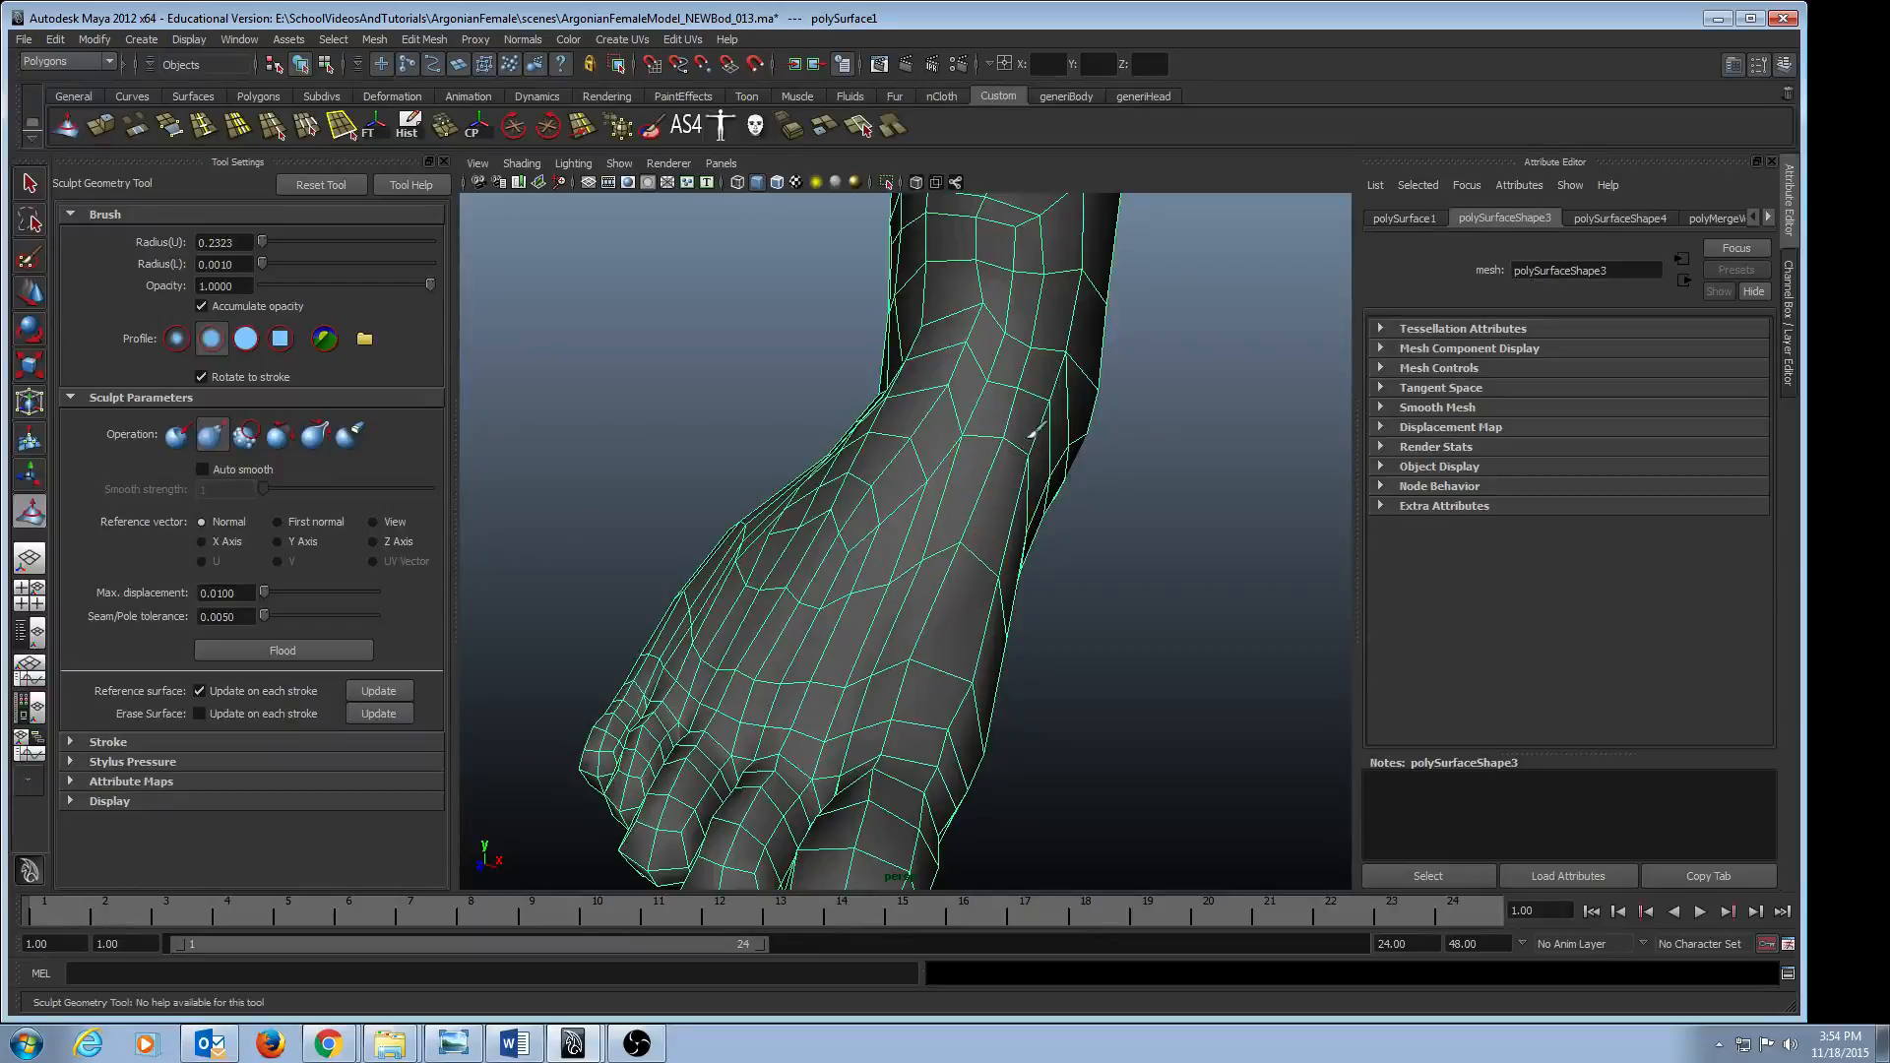
{"action": "left_click", "coordinate": [281, 434]}
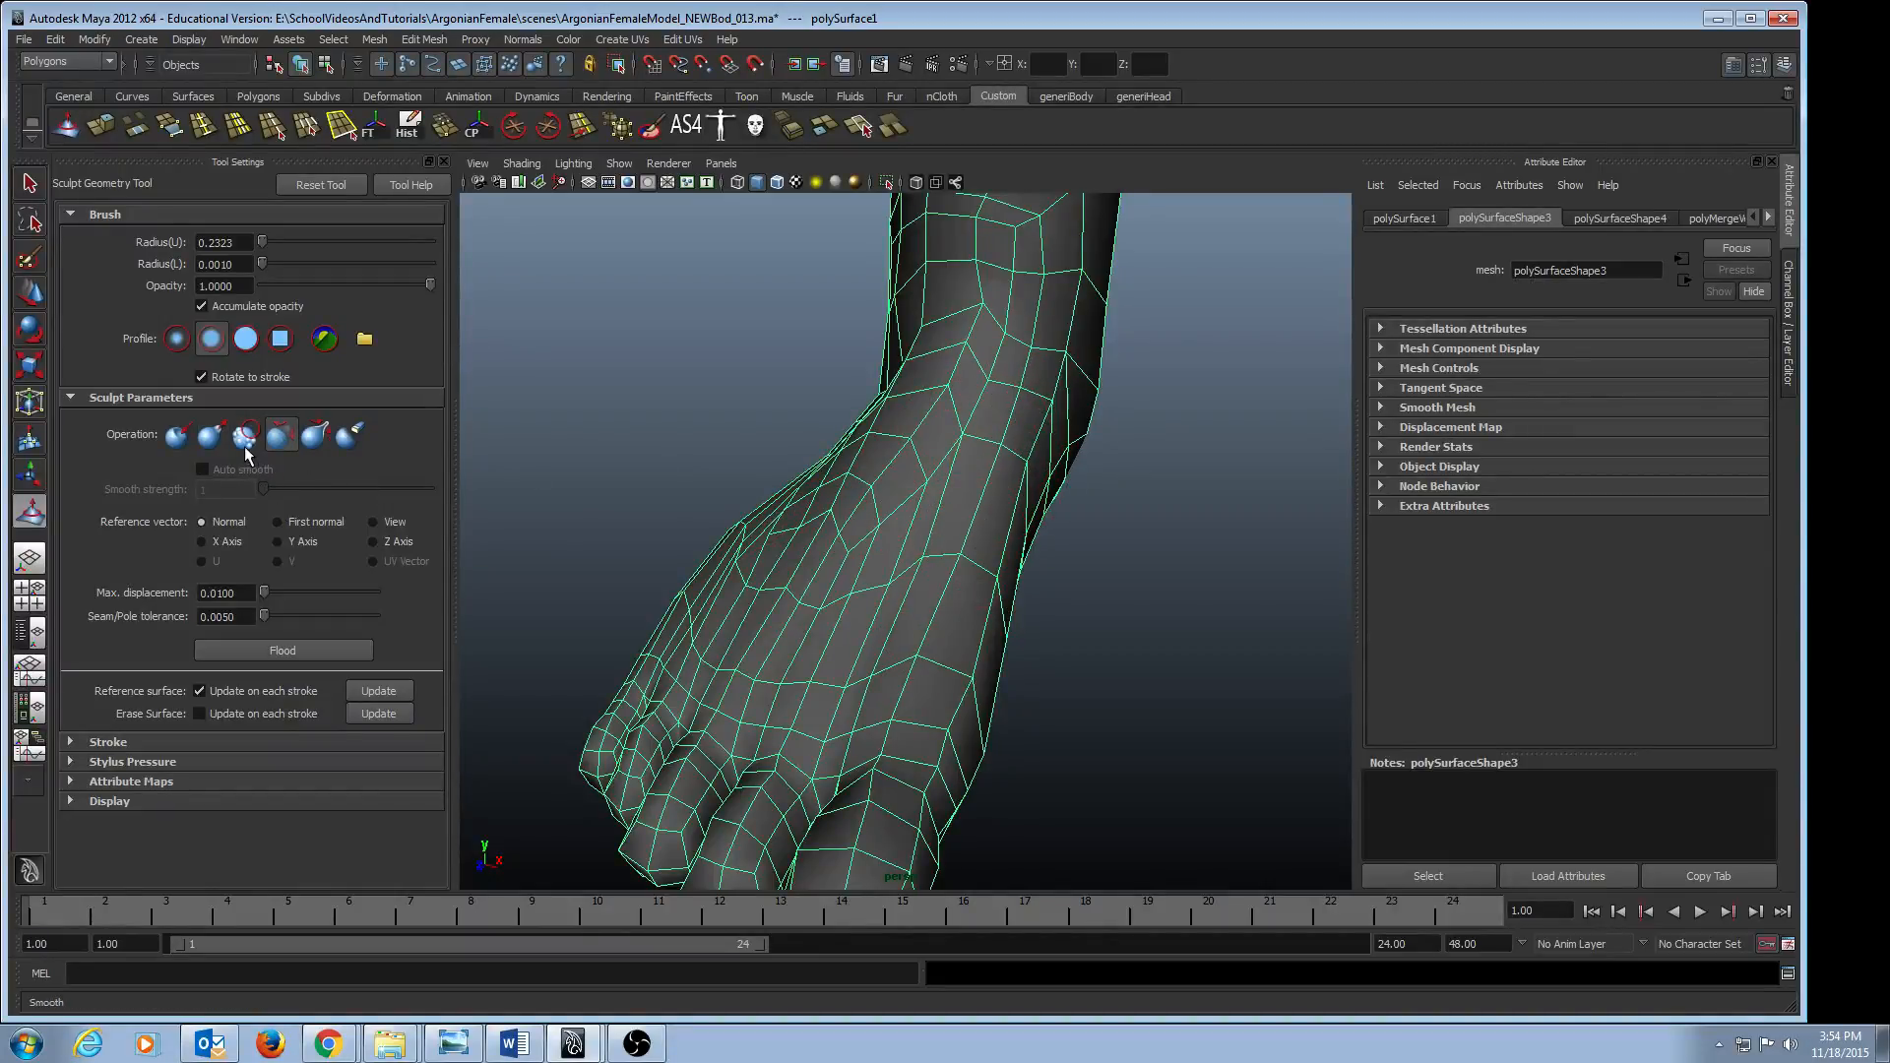
{"action": "left_click", "coordinate": [246, 436]}
{"action": "mouse_move", "coordinate": [1024, 422]}
{"action": "left_mouse_down", "text": "alt"}
{"action": "mouse_move", "coordinate": [961, 528]}
{"action": "mouse_move", "coordinate": [801, 552]}
{"action": "mouse_move", "coordinate": [974, 591]}
{"action": "mouse_move", "coordinate": [1102, 567]}
{"action": "mouse_move", "coordinate": [906, 566]}
{"action": "mouse_move", "coordinate": [1109, 553]}
{"action": "mouse_move", "coordinate": [1031, 561]}
{"action": "left_mouse_up", "text": "alt"}
- Deselect the foot and examine its proportions and fit against the leg and whole body from several angles
{"action": "key", "text": "q"}
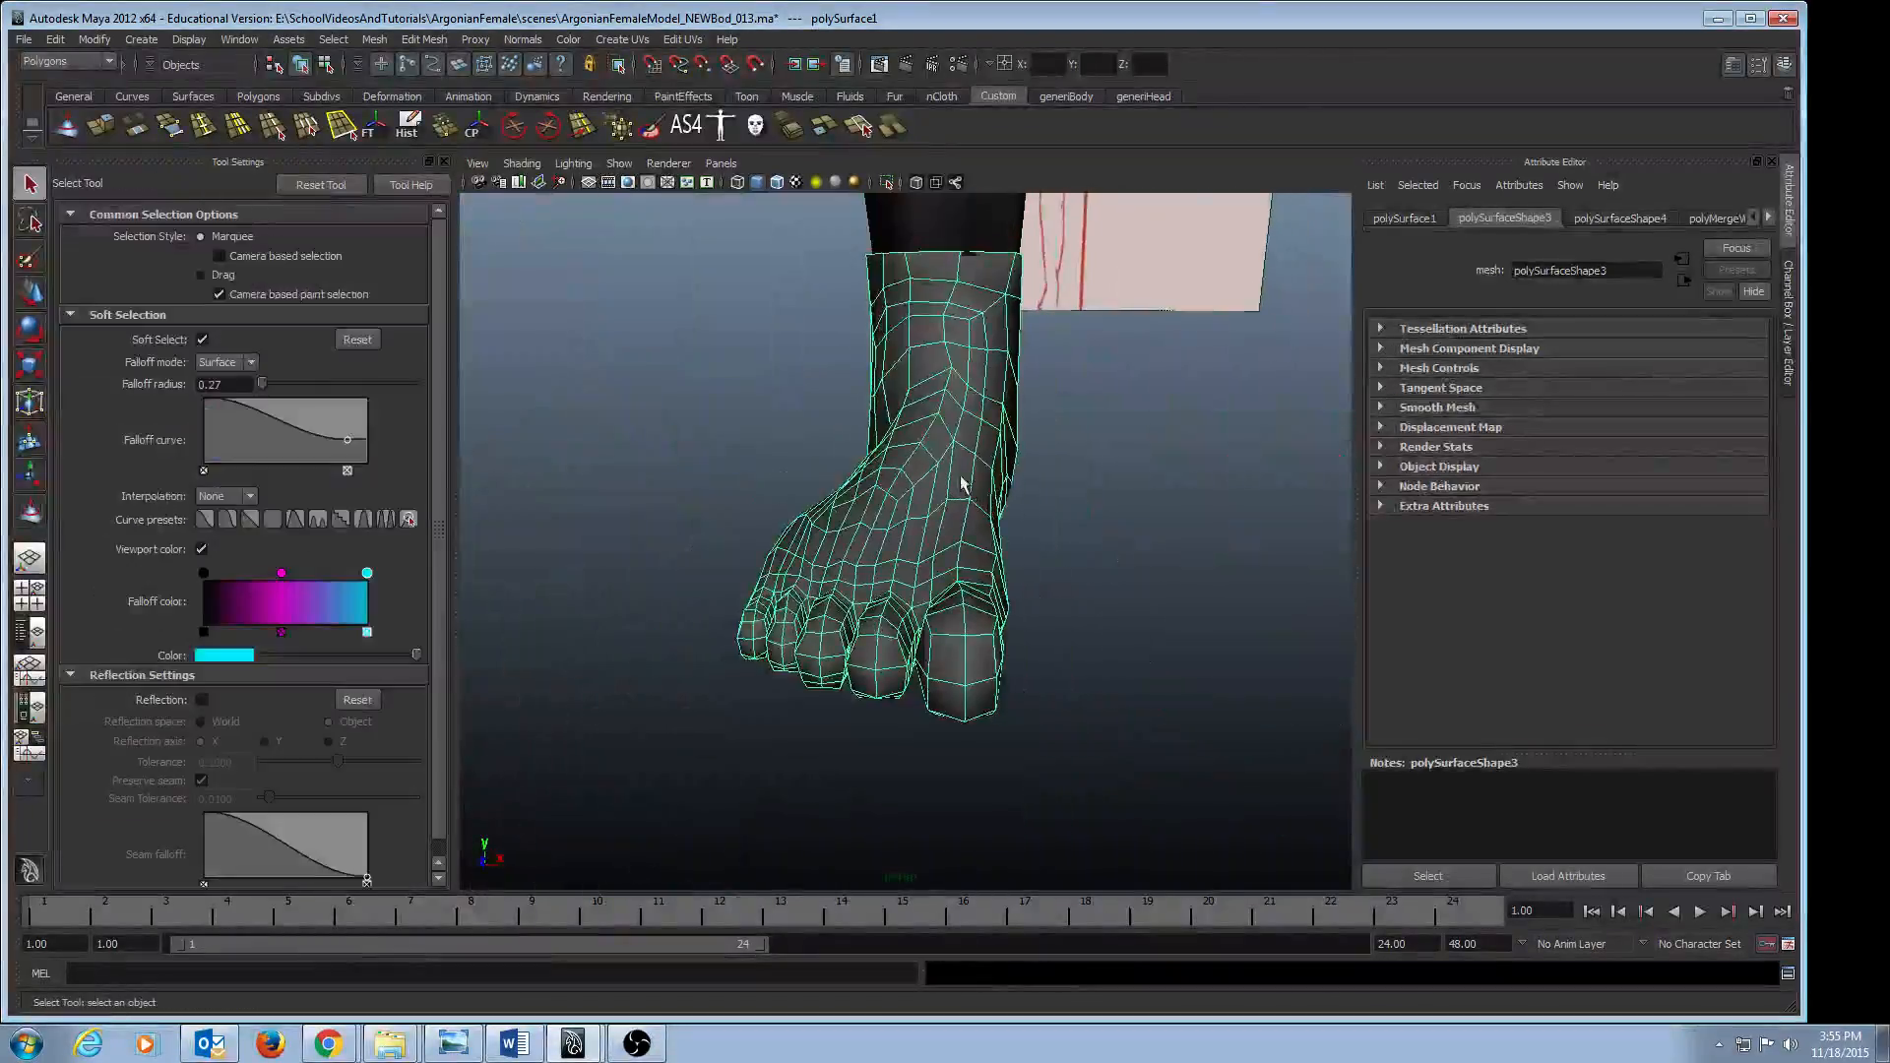
{"action": "left_click", "coordinate": [1133, 534]}
{"action": "left_click_drag", "start_coordinate": [1131, 671], "coordinate": [902, 675], "text": "alt"}
{"action": "right_click_drag", "start_coordinate": [903, 676], "coordinate": [844, 544], "text": "alt"}
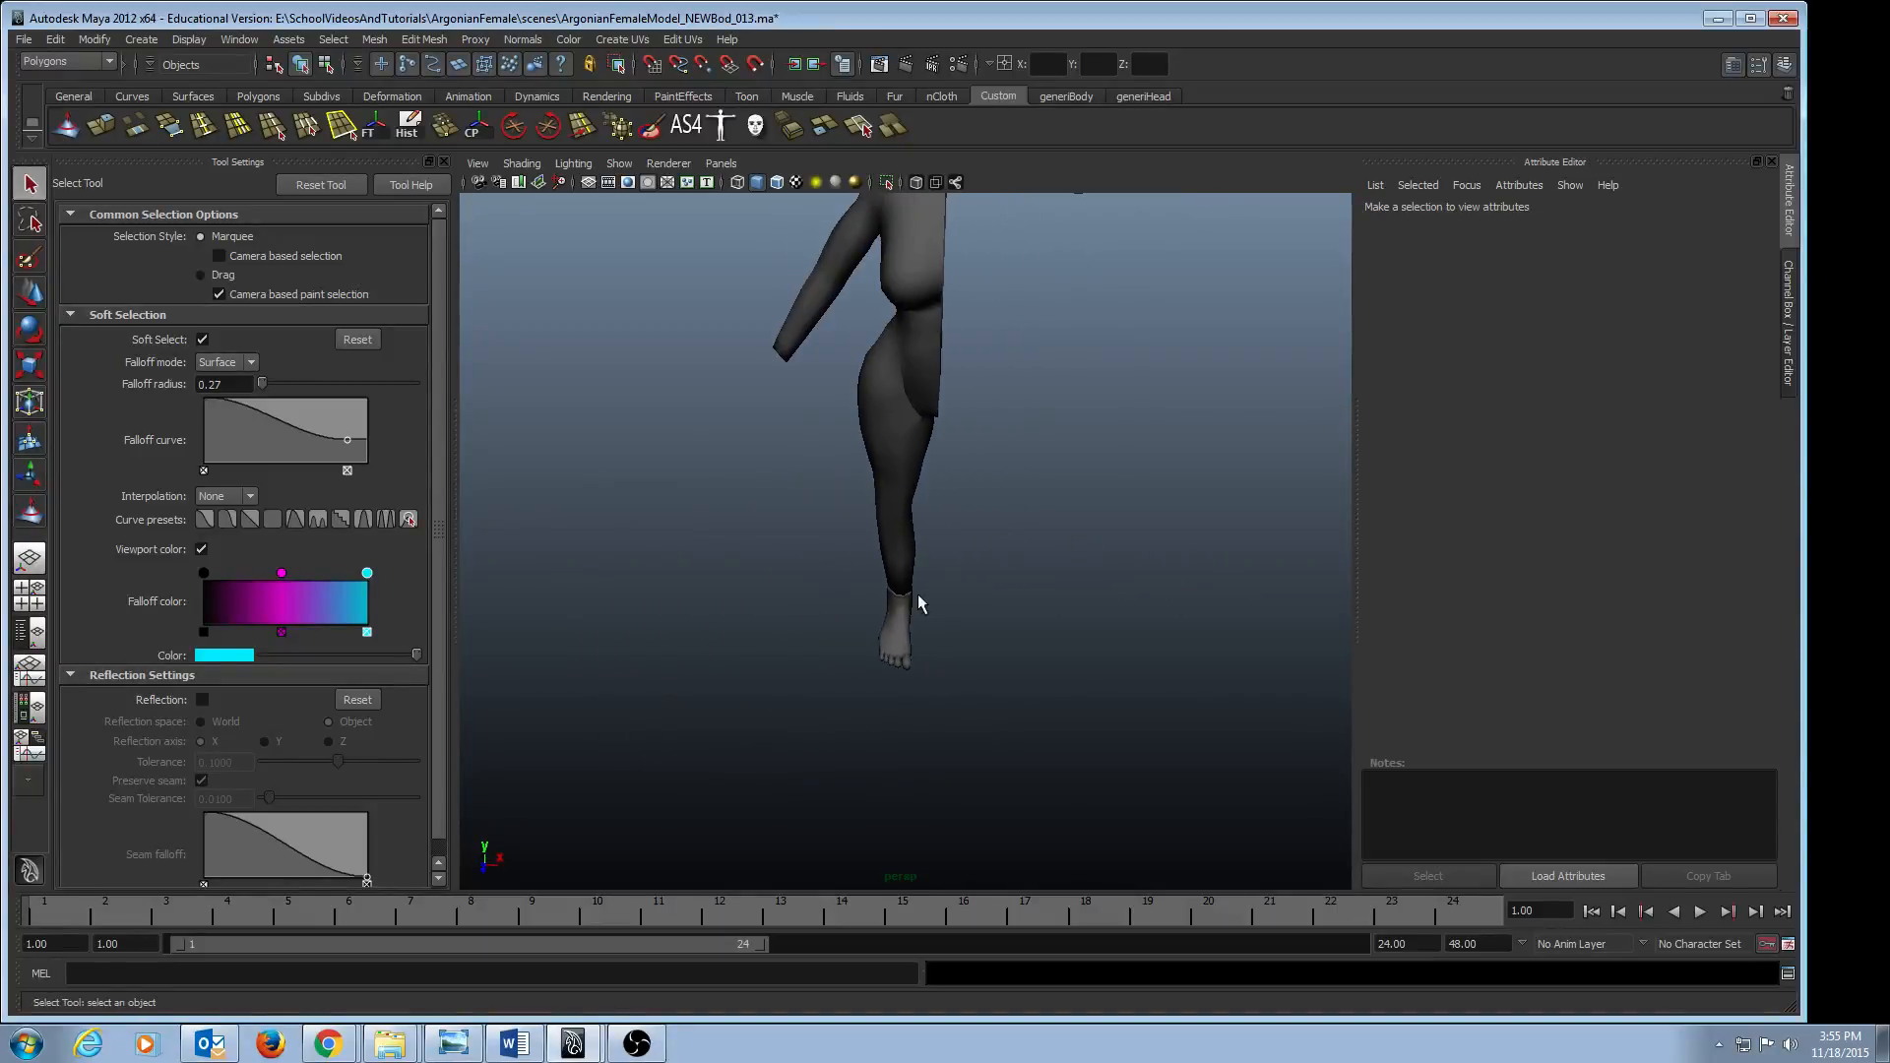
{"action": "left_click_drag", "start_coordinate": [919, 603], "coordinate": [1020, 592], "text": "alt"}
{"action": "left_click", "coordinate": [934, 507]}
{"action": "left_click", "coordinate": [947, 607], "text": "shift"}
{"action": "left_click", "coordinate": [1024, 587]}
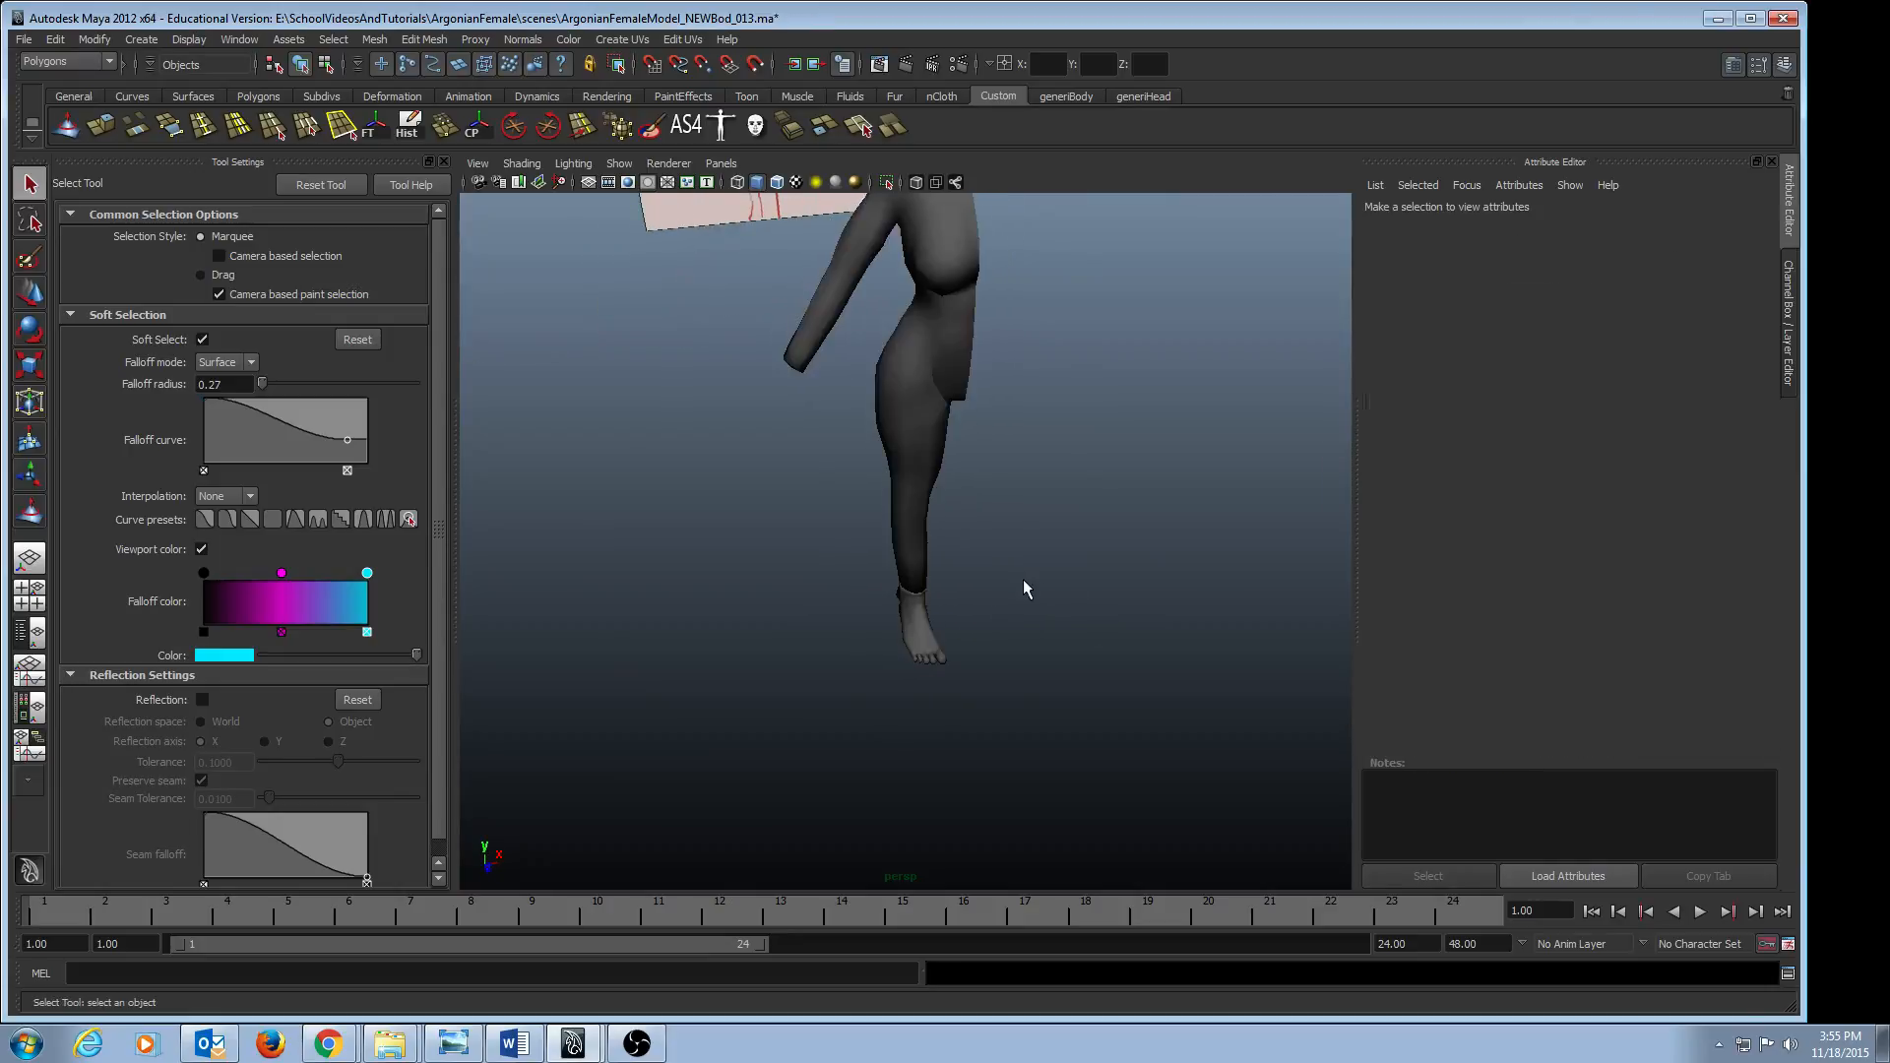
{"action": "right_click_drag", "start_coordinate": [1099, 614], "coordinate": [978, 626], "text": "alt"}
{"action": "left_click_drag", "start_coordinate": [979, 626], "coordinate": [998, 536], "text": "alt"}
{"action": "right_click_drag", "start_coordinate": [833, 548], "coordinate": [943, 561], "text": "alt"}
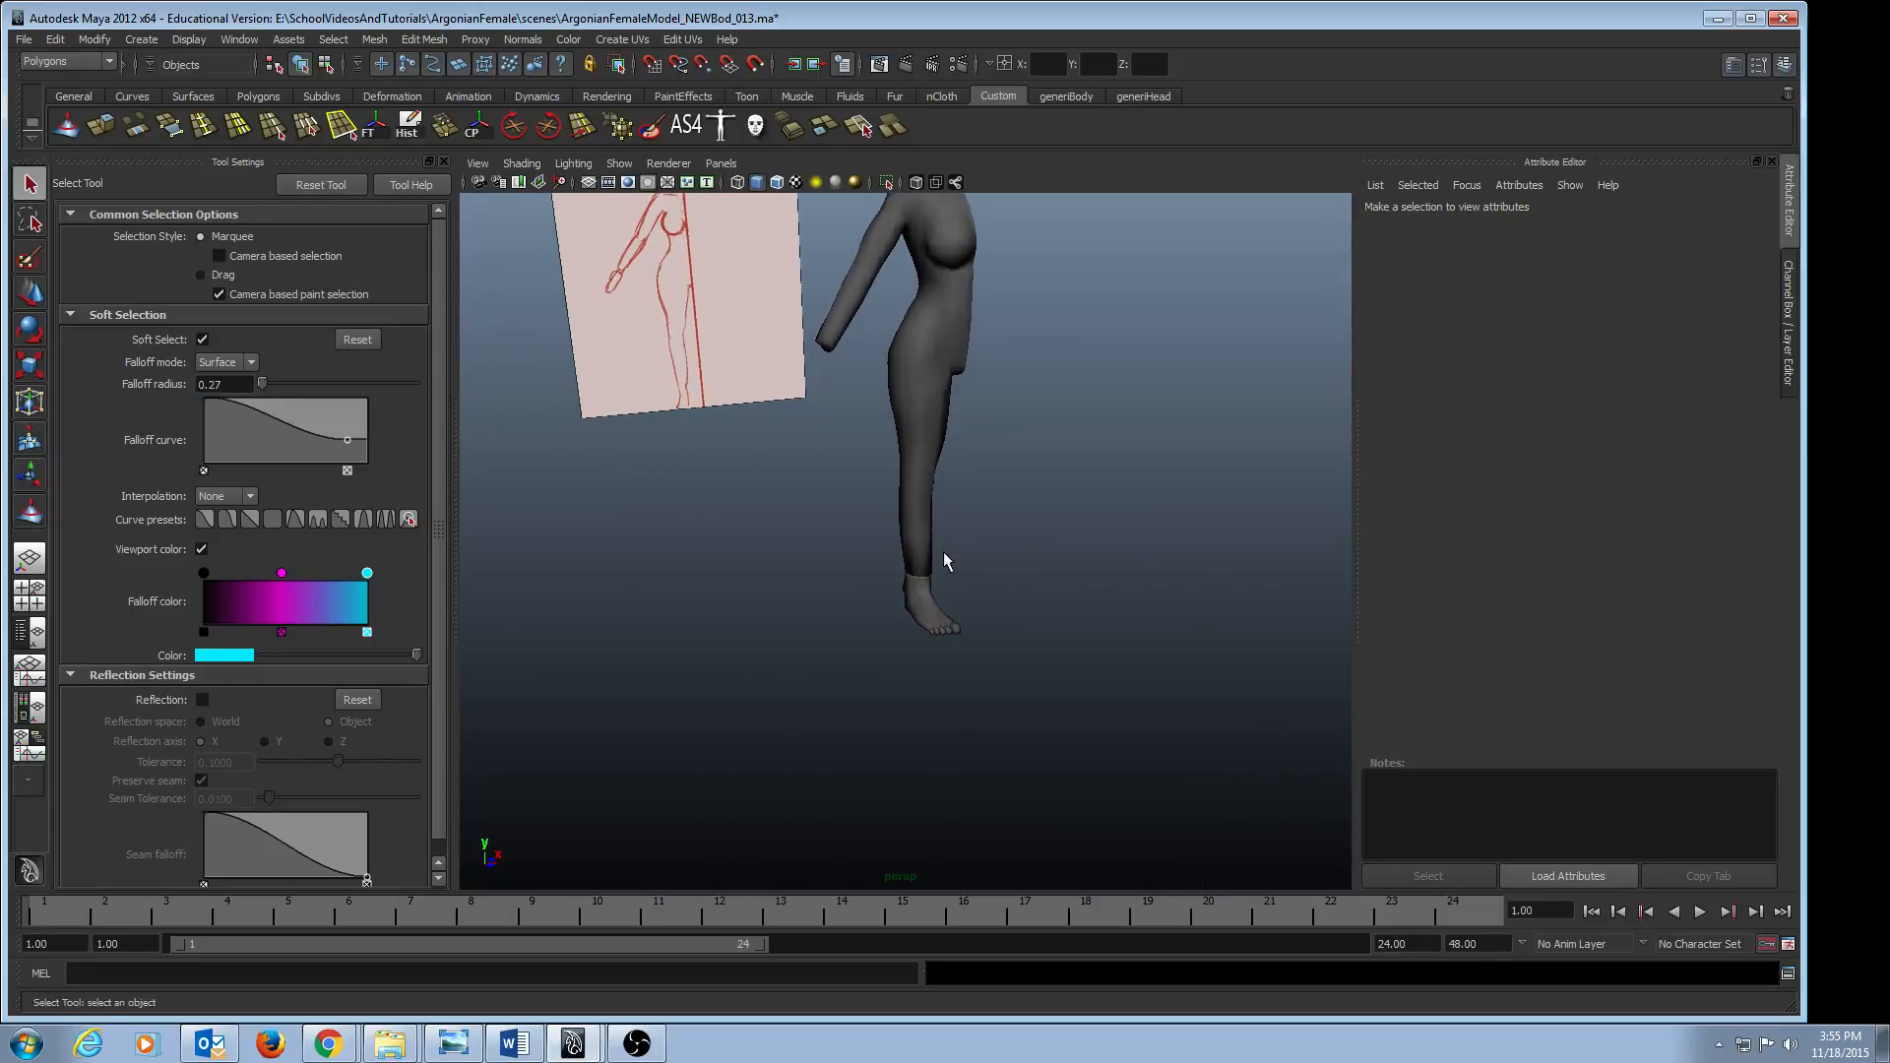
{"action": "left_click_drag", "start_coordinate": [945, 566], "coordinate": [638, 556], "text": "alt"}
{"action": "right_click_drag", "start_coordinate": [638, 556], "coordinate": [1126, 541], "text": "alt"}
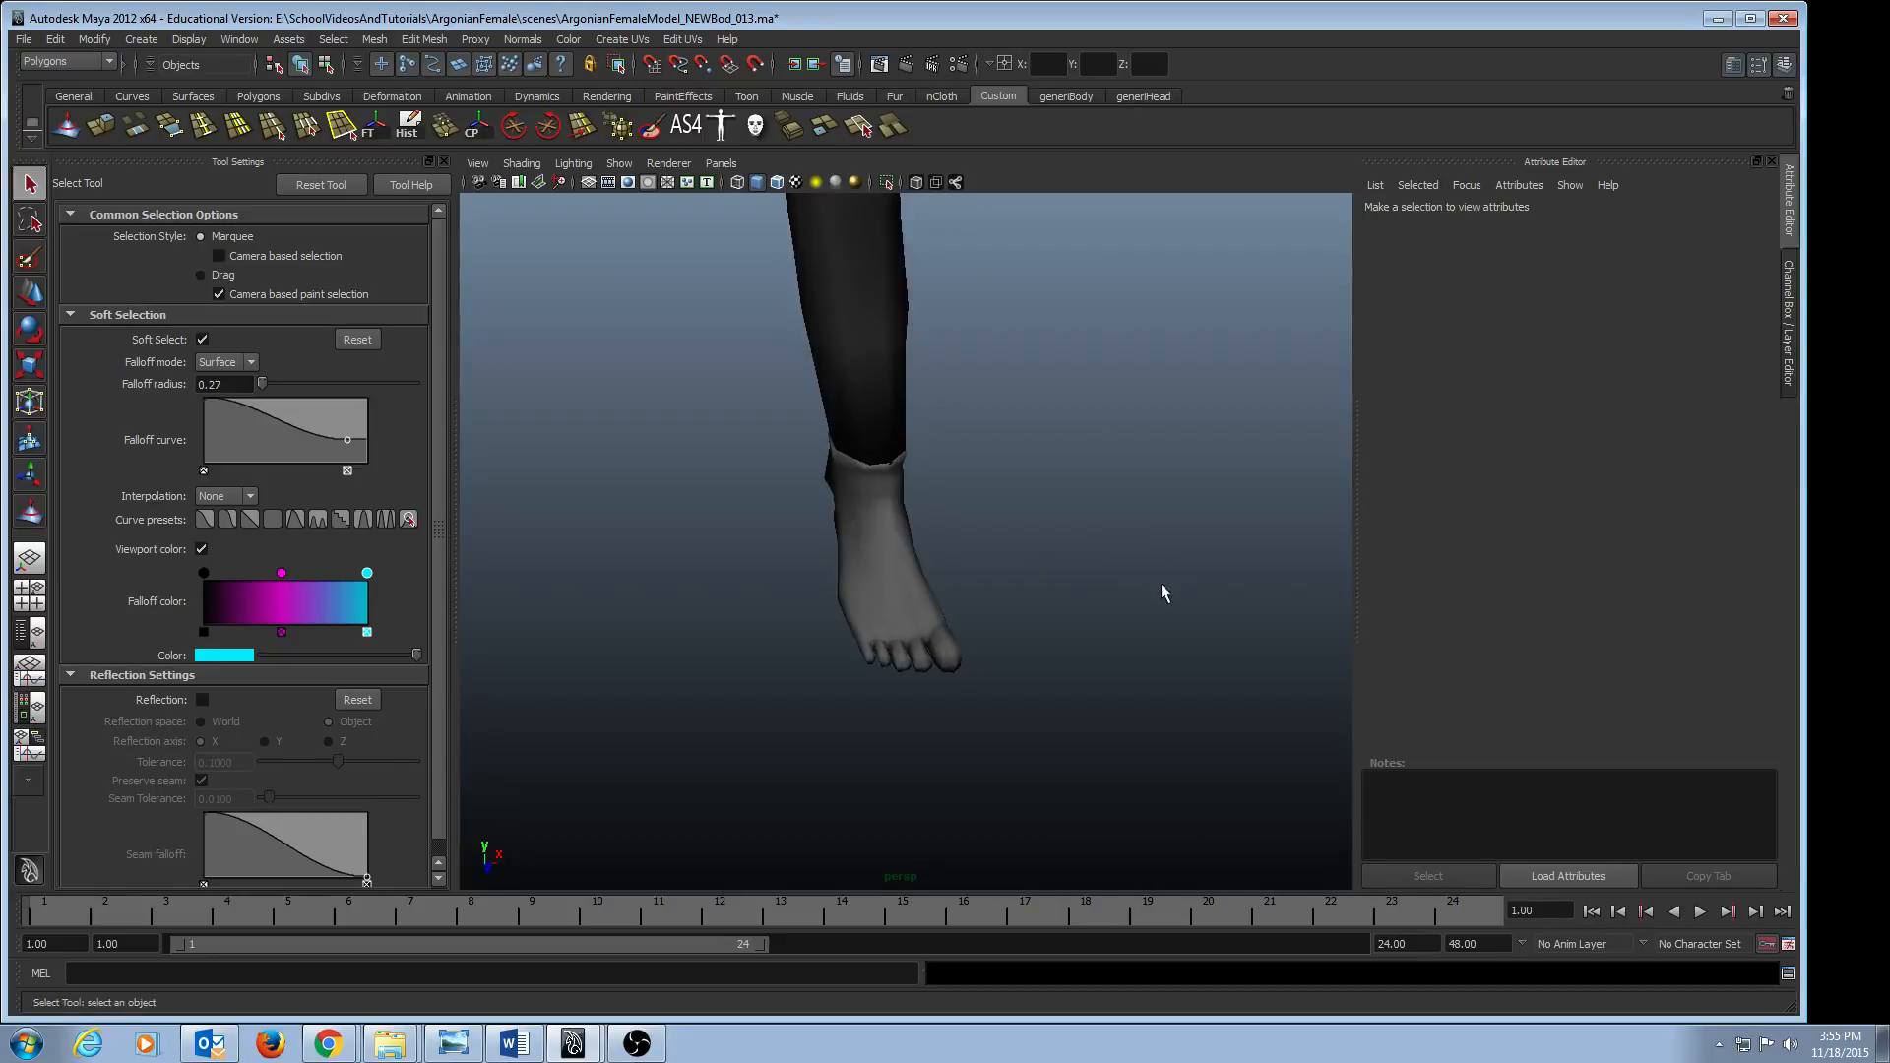
{"action": "left_click_drag", "start_coordinate": [1164, 590], "coordinate": [1152, 549], "text": "alt"}
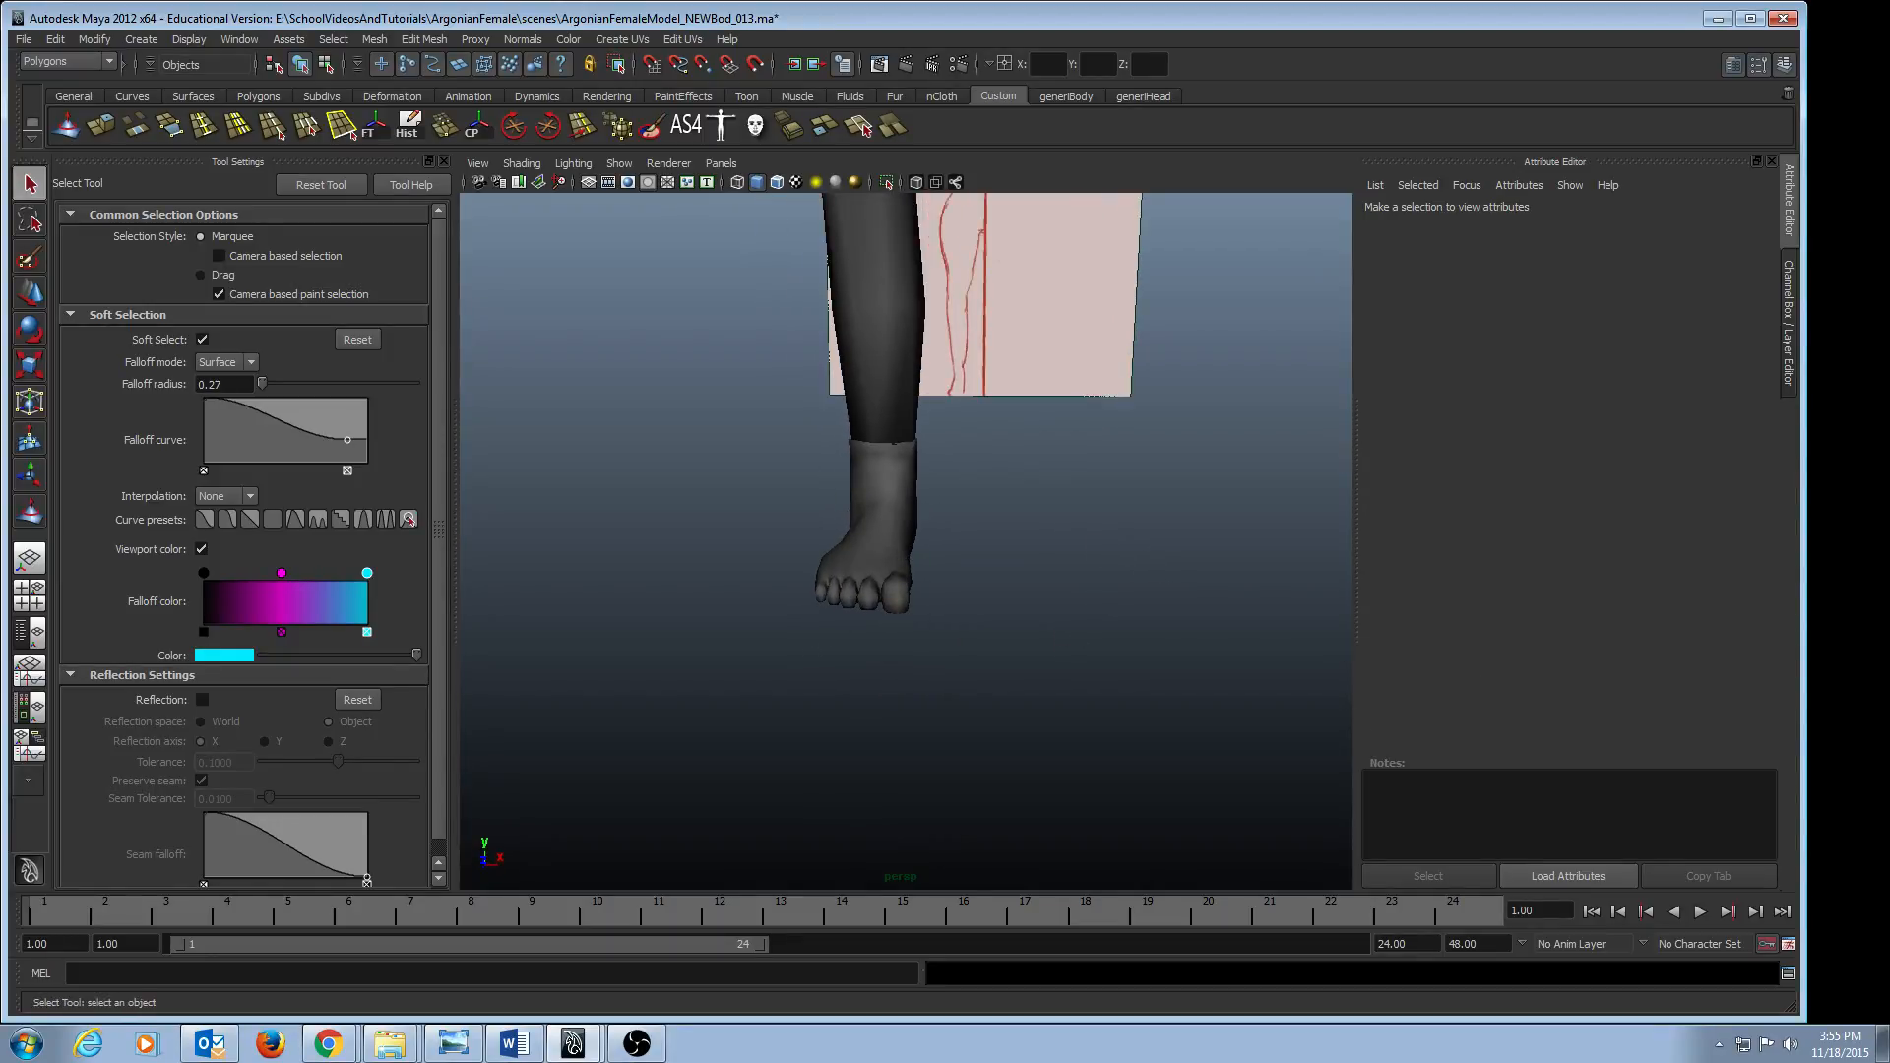